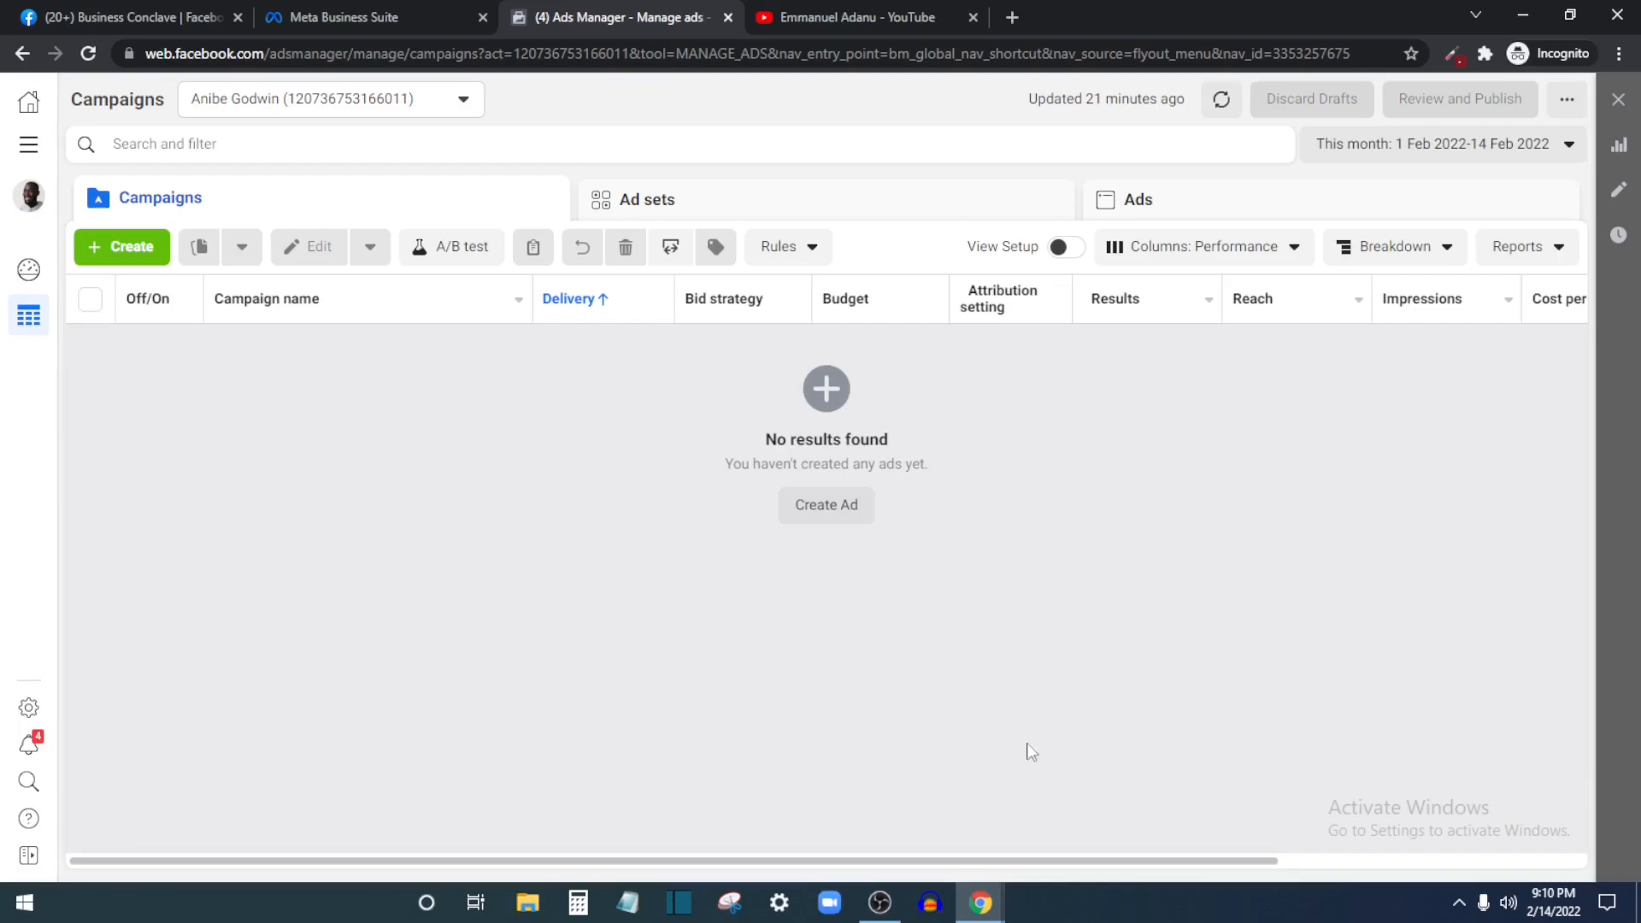
Browse the YouTube channel's videos twice, returning to the Ads Manager campaigns each time
{"action": "left_click", "coordinate": [812, 17]}
{"action": "scroll", "coordinate": [815, 347], "scroll_direction": "down", "scroll_amount": 10}
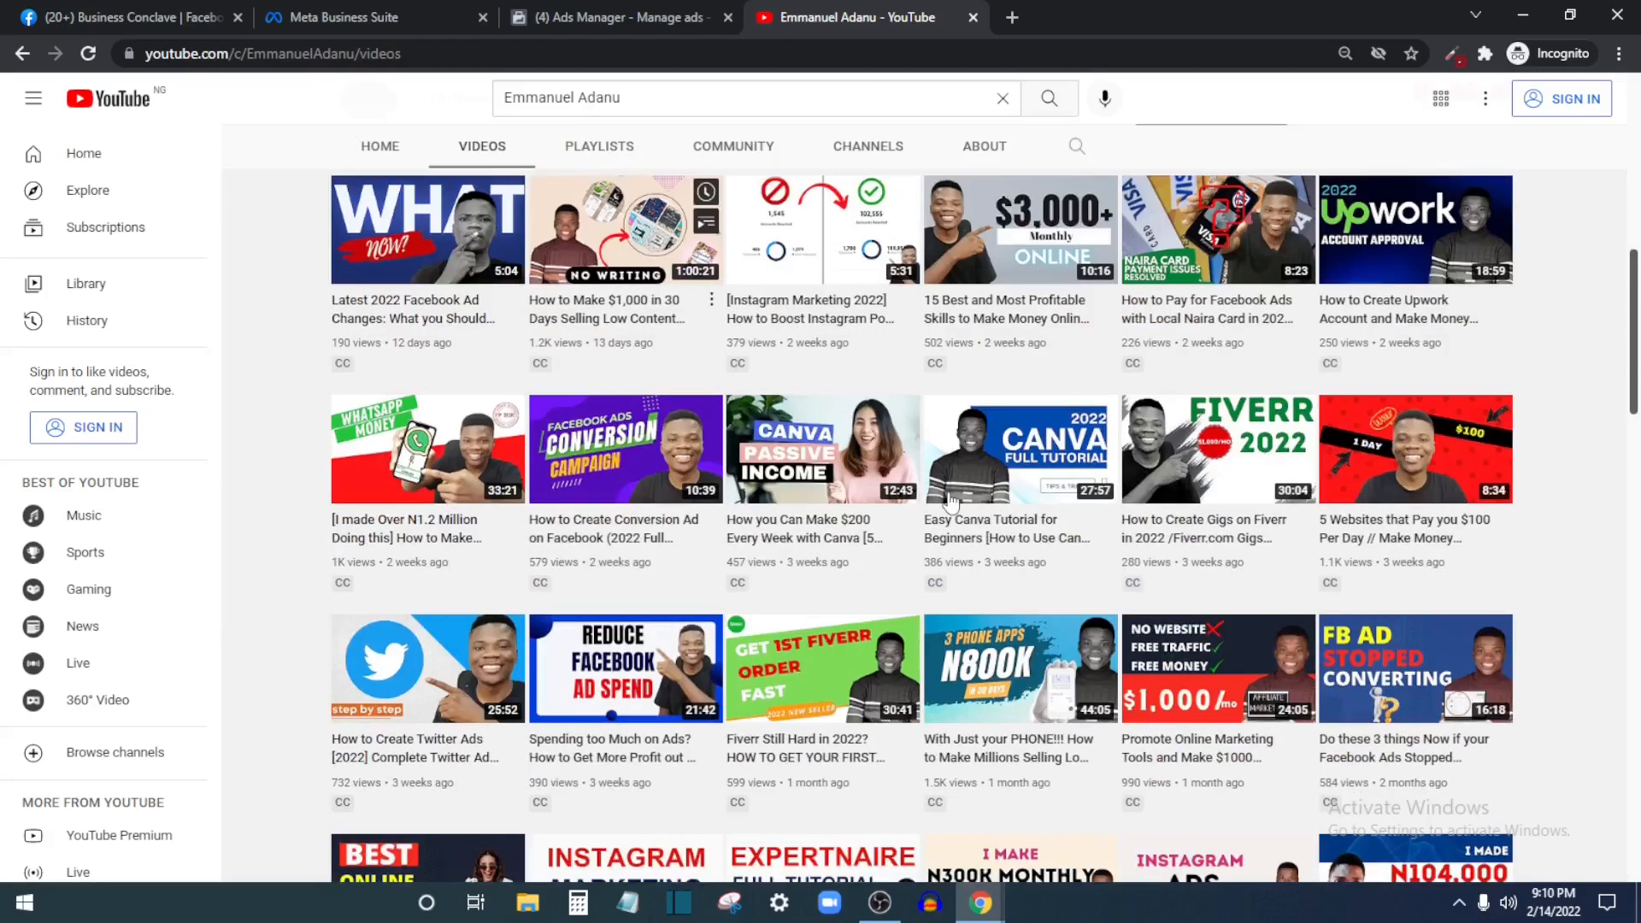
{"action": "scroll", "coordinate": [636, 523], "scroll_direction": "down", "scroll_amount": 6}
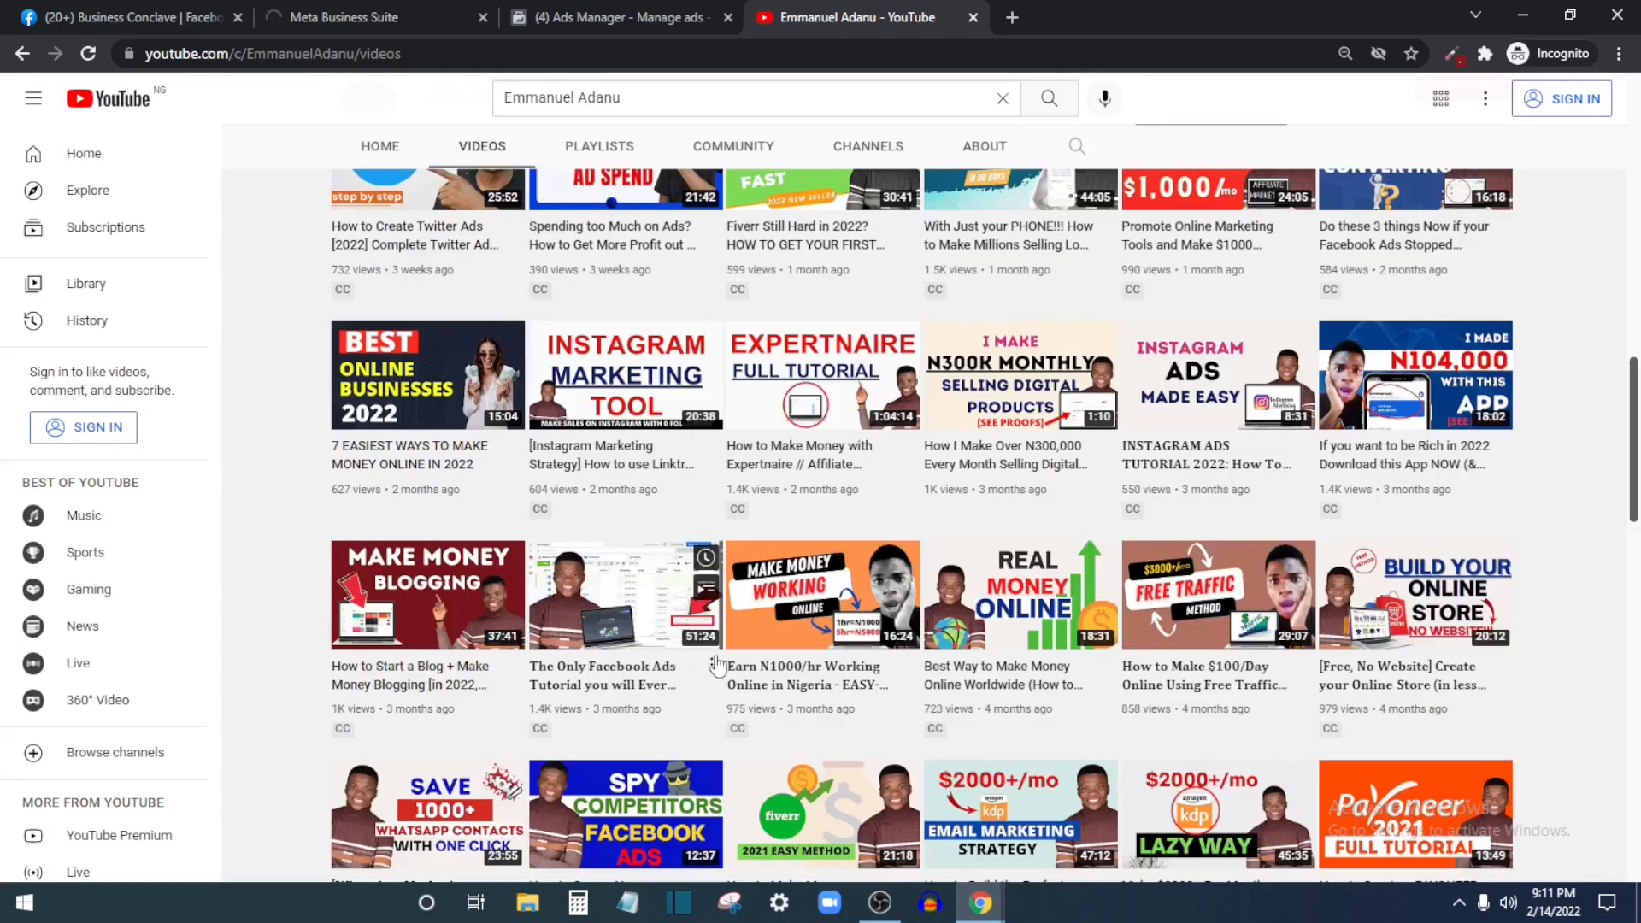
{"action": "left_click", "coordinate": [601, 21]}
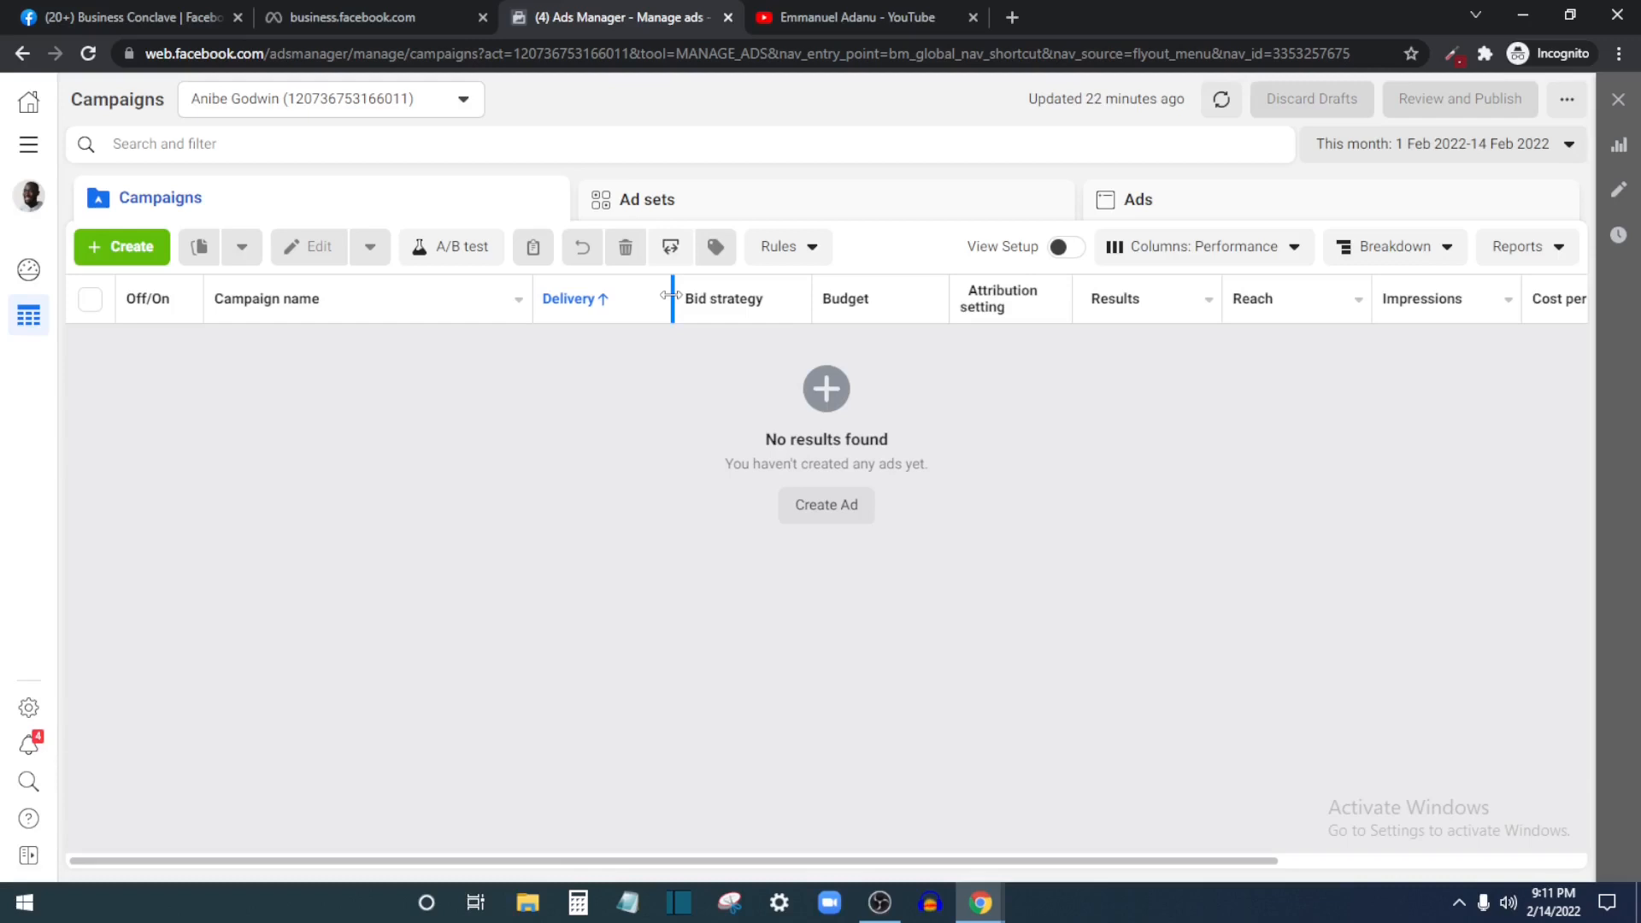
{"action": "left_click", "coordinate": [936, 9]}
{"action": "scroll", "coordinate": [848, 443], "scroll_direction": "up", "scroll_amount": 15}
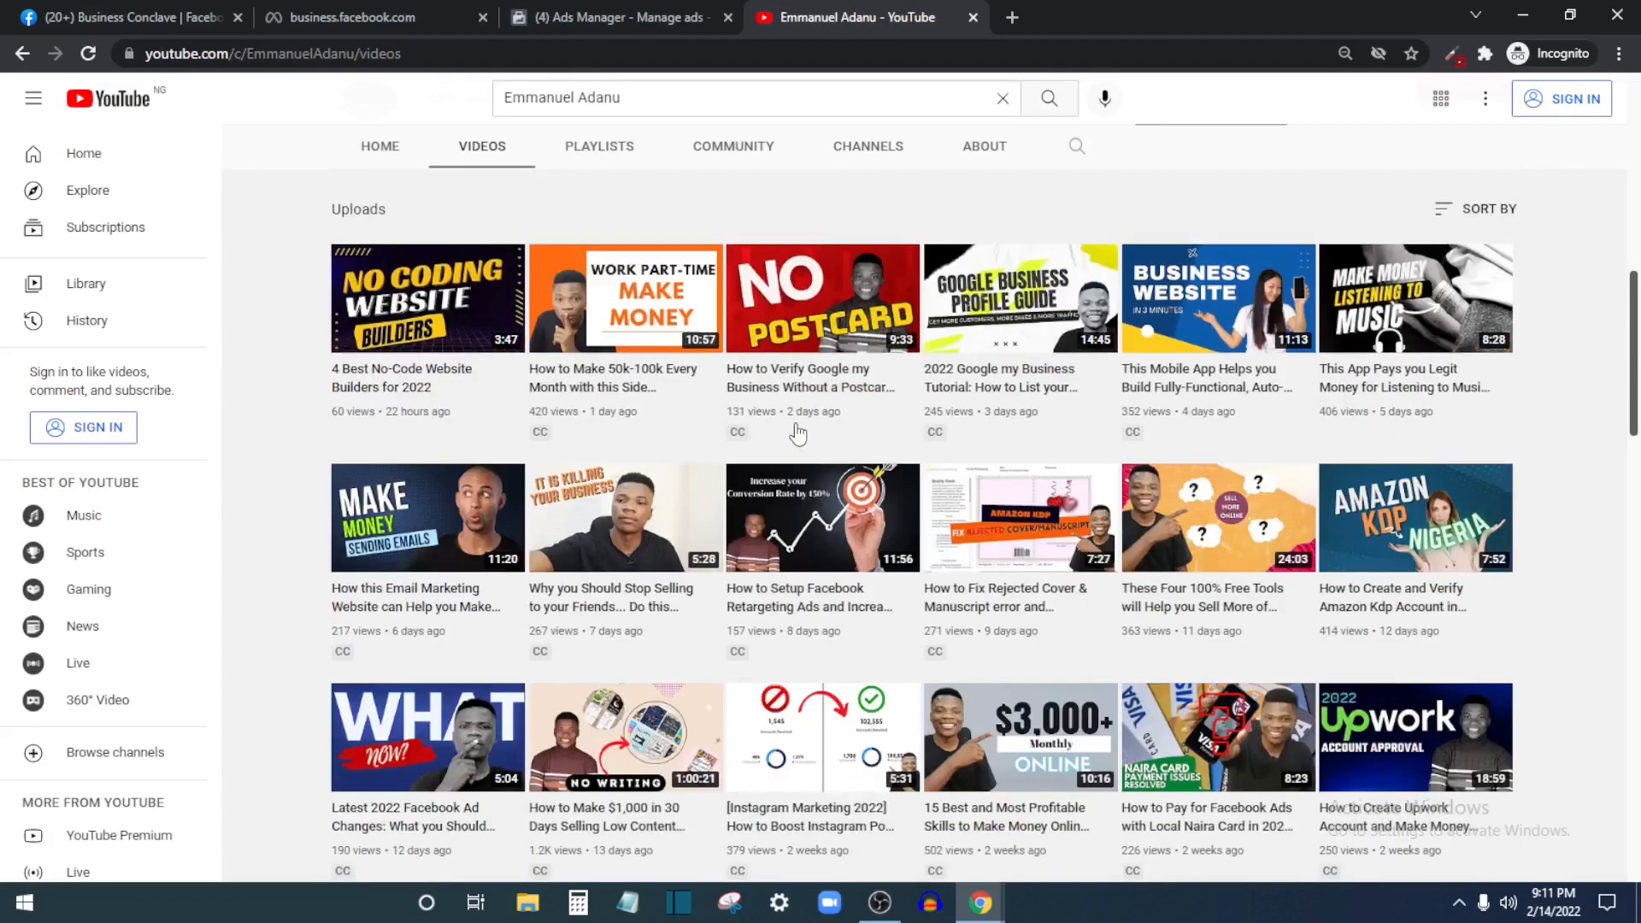
{"action": "scroll", "coordinate": [1048, 598], "scroll_direction": "down", "scroll_amount": 6}
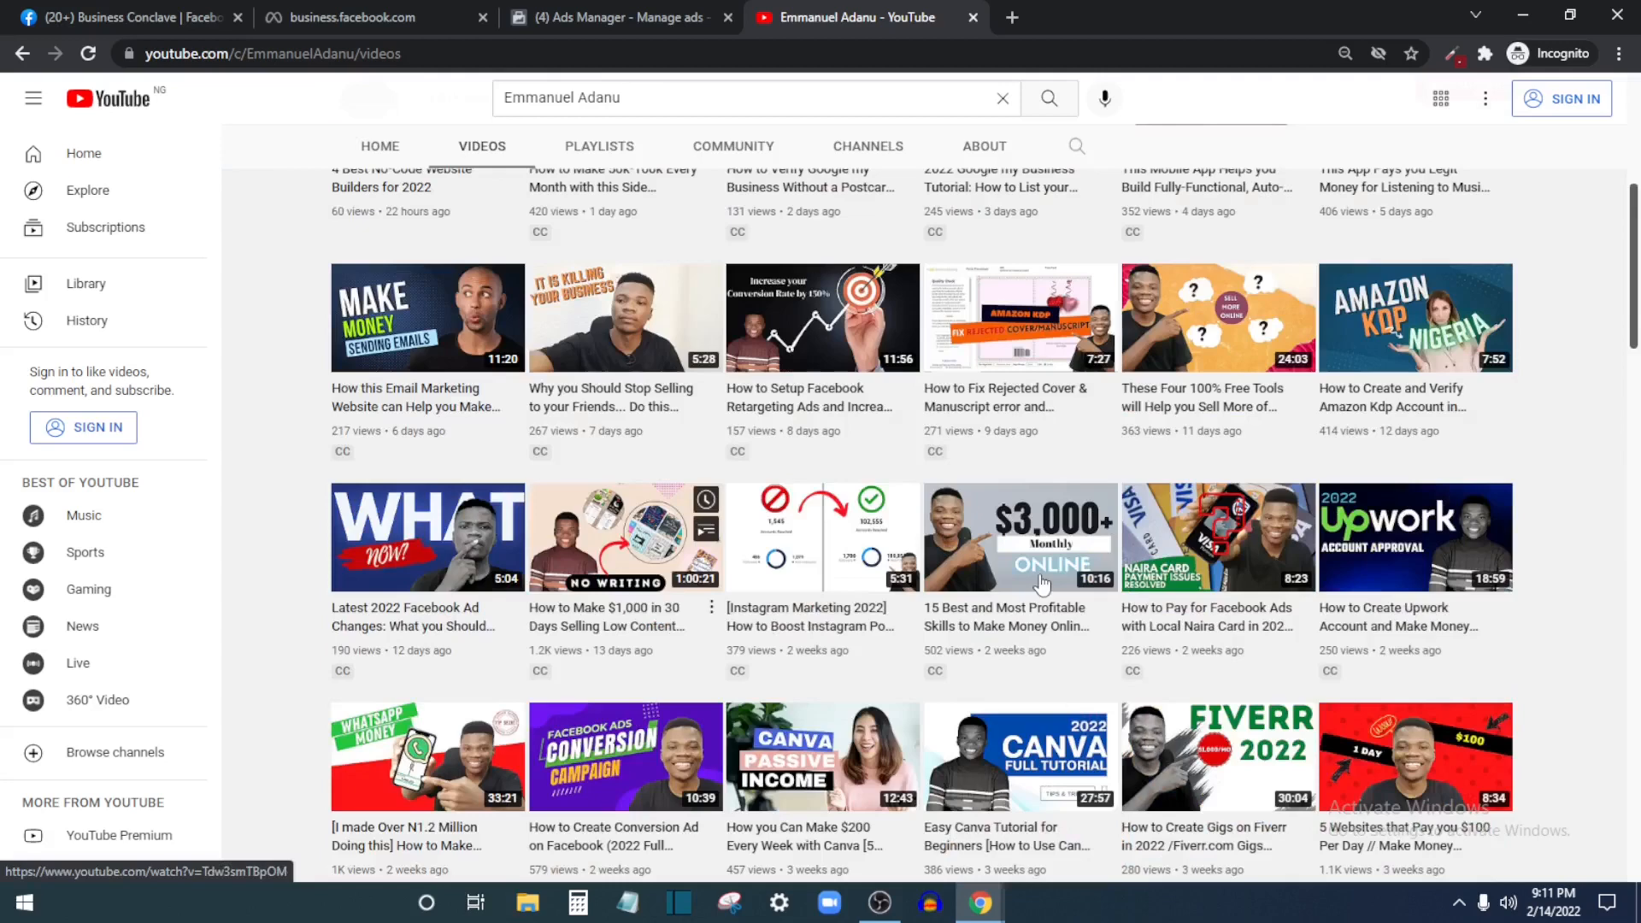
{"action": "scroll", "coordinate": [1268, 475], "scroll_direction": "up", "scroll_amount": 2}
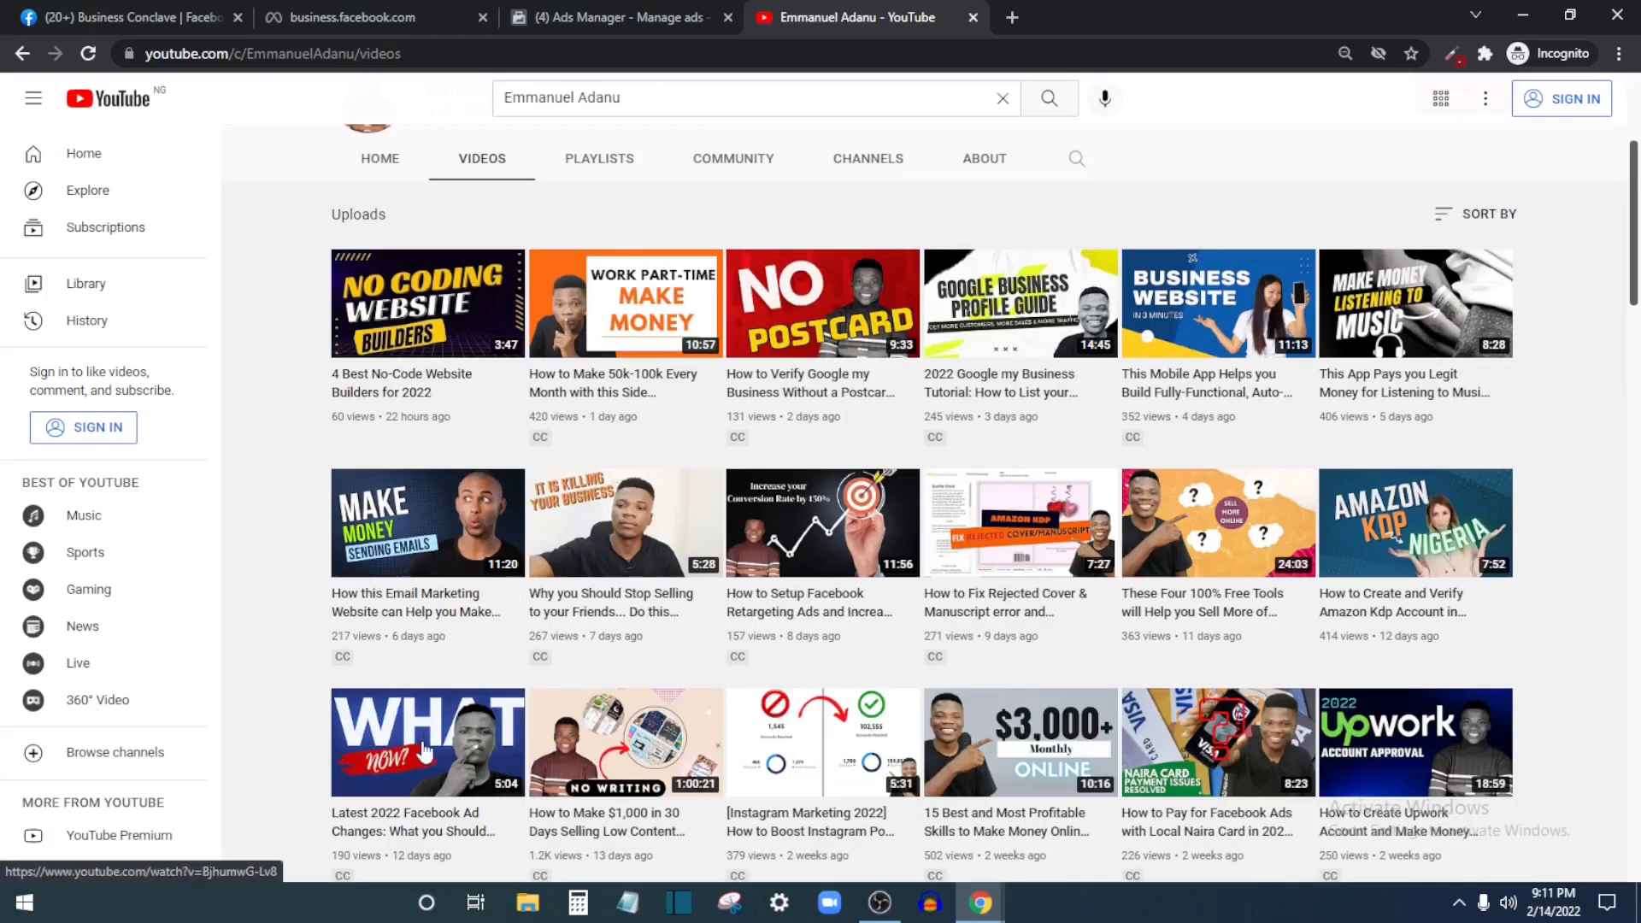
{"action": "left_click", "coordinate": [581, 12]}
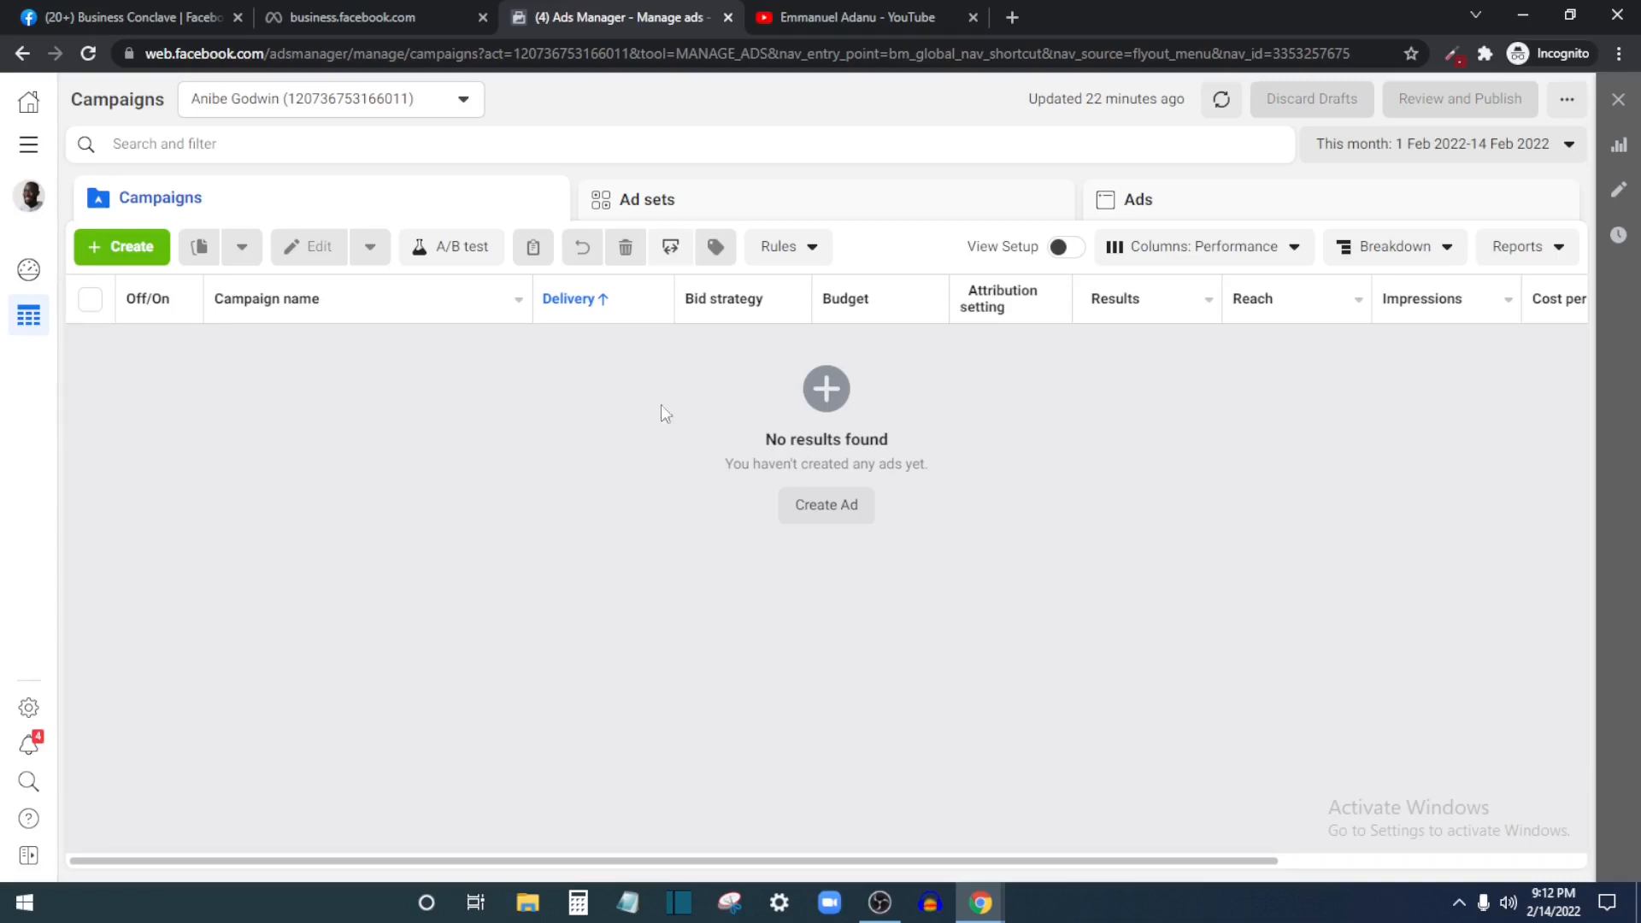
Check the YouTube videos once more, then open a new tab and enter business.facebook.com
{"action": "left_click", "coordinate": [859, 16]}
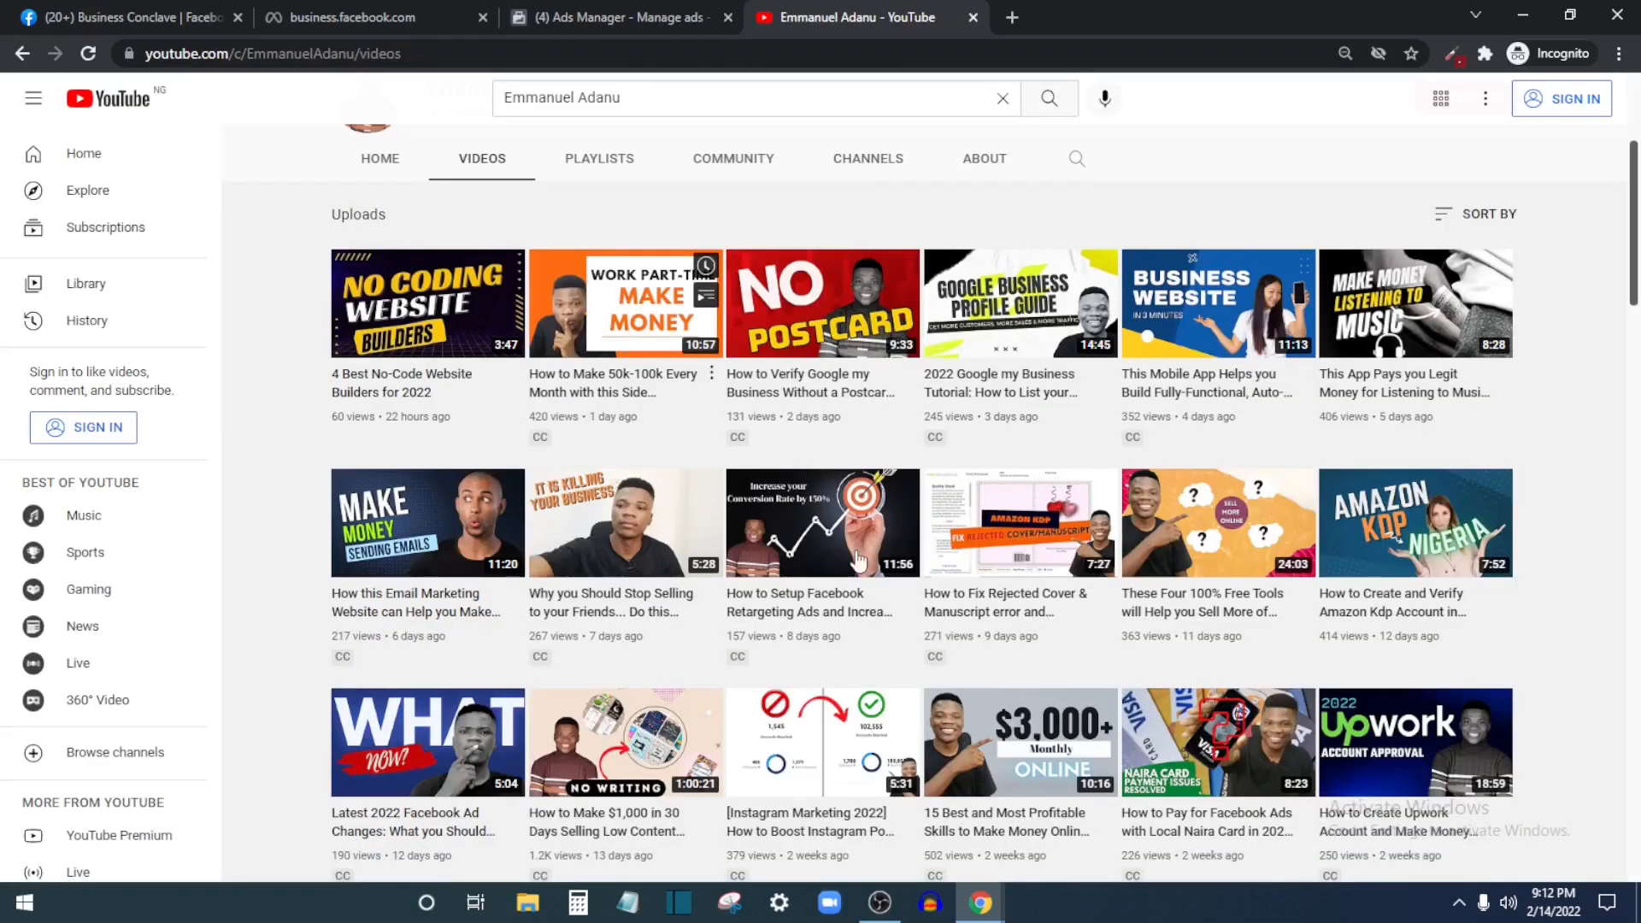
{"action": "scroll", "coordinate": [808, 403], "scroll_direction": "up", "scroll_amount": 4}
{"action": "scroll", "coordinate": [1006, 464], "scroll_direction": "down", "scroll_amount": 5}
{"action": "scroll", "coordinate": [937, 441], "scroll_direction": "up", "scroll_amount": 5}
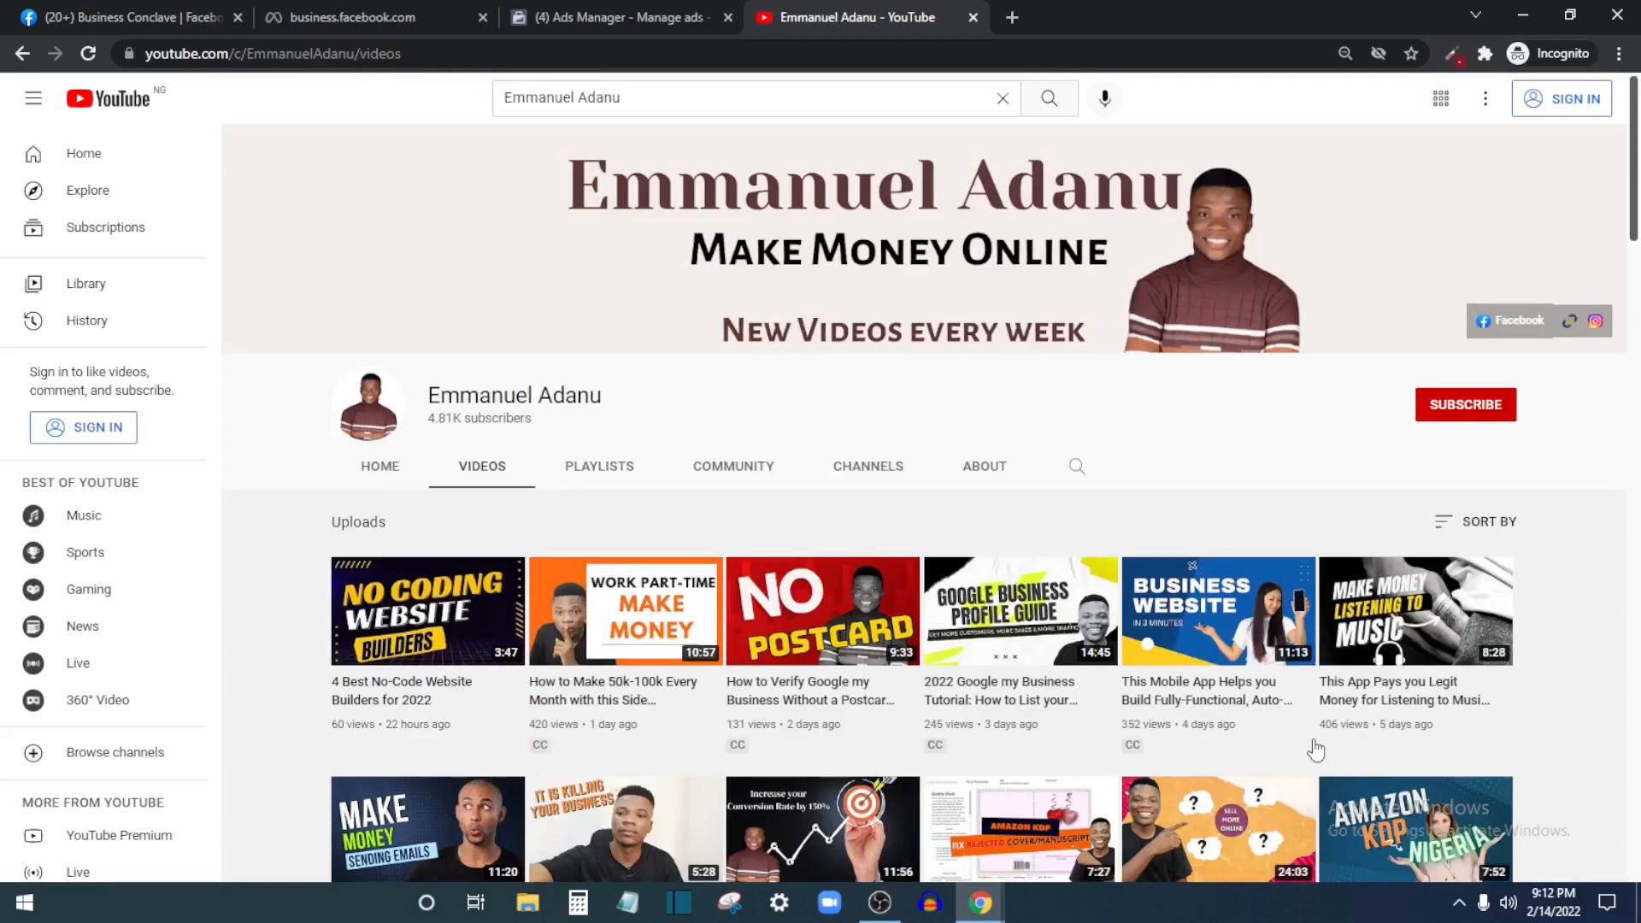
{"action": "left_click", "coordinate": [595, 6]}
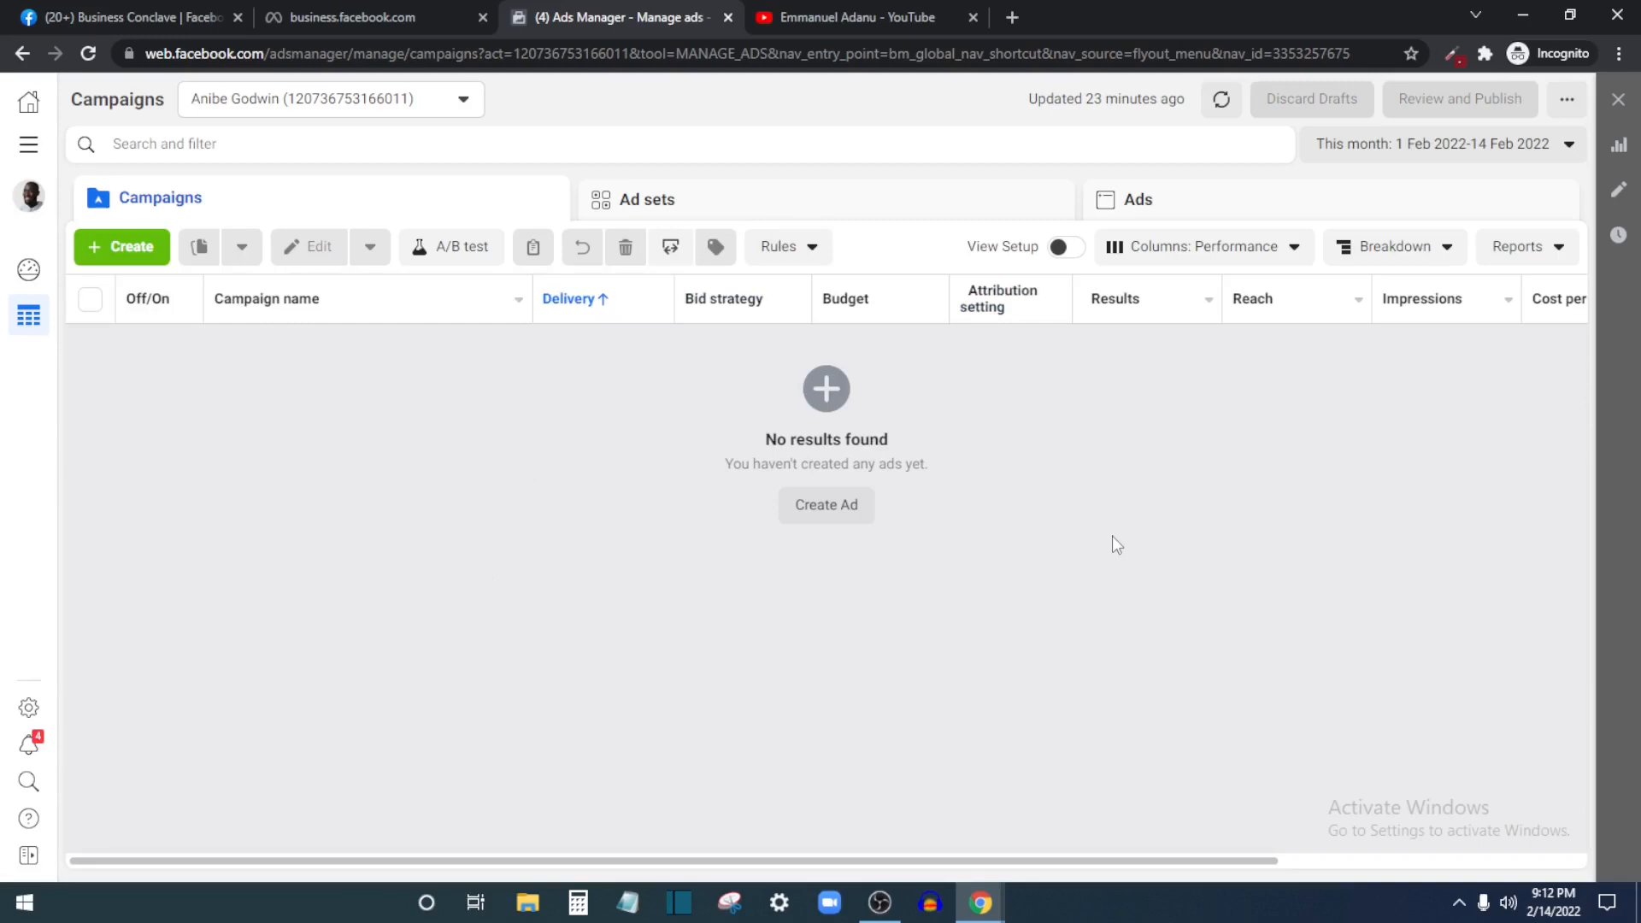
{"action": "left_click", "coordinate": [1012, 18]}
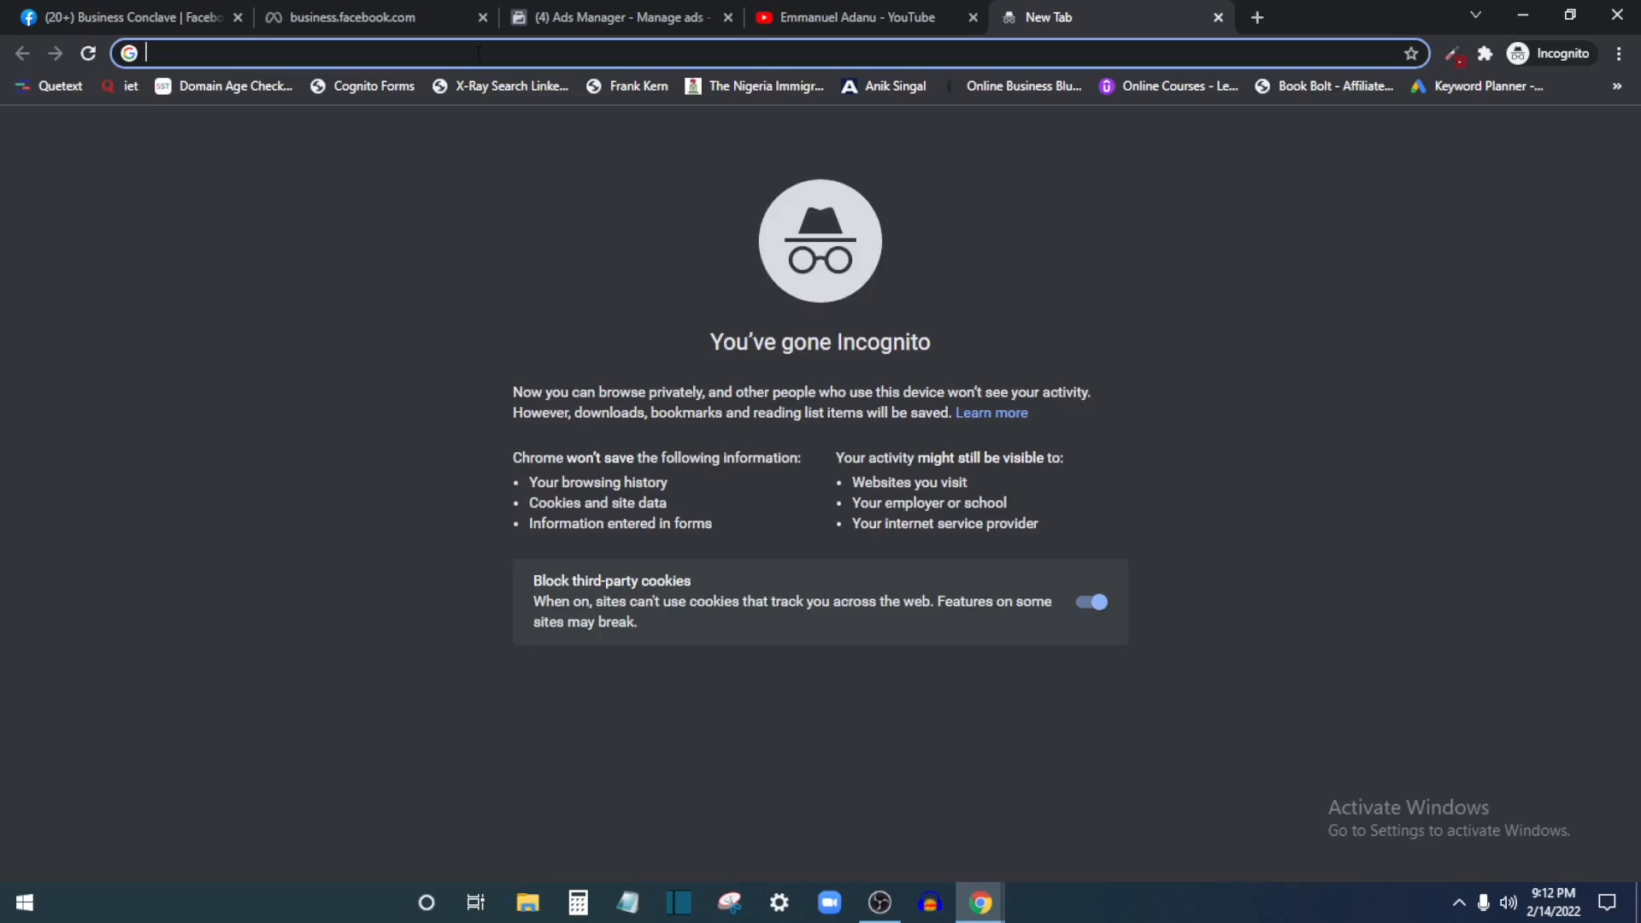
{"action": "type", "text": "business.facebook.com/"}
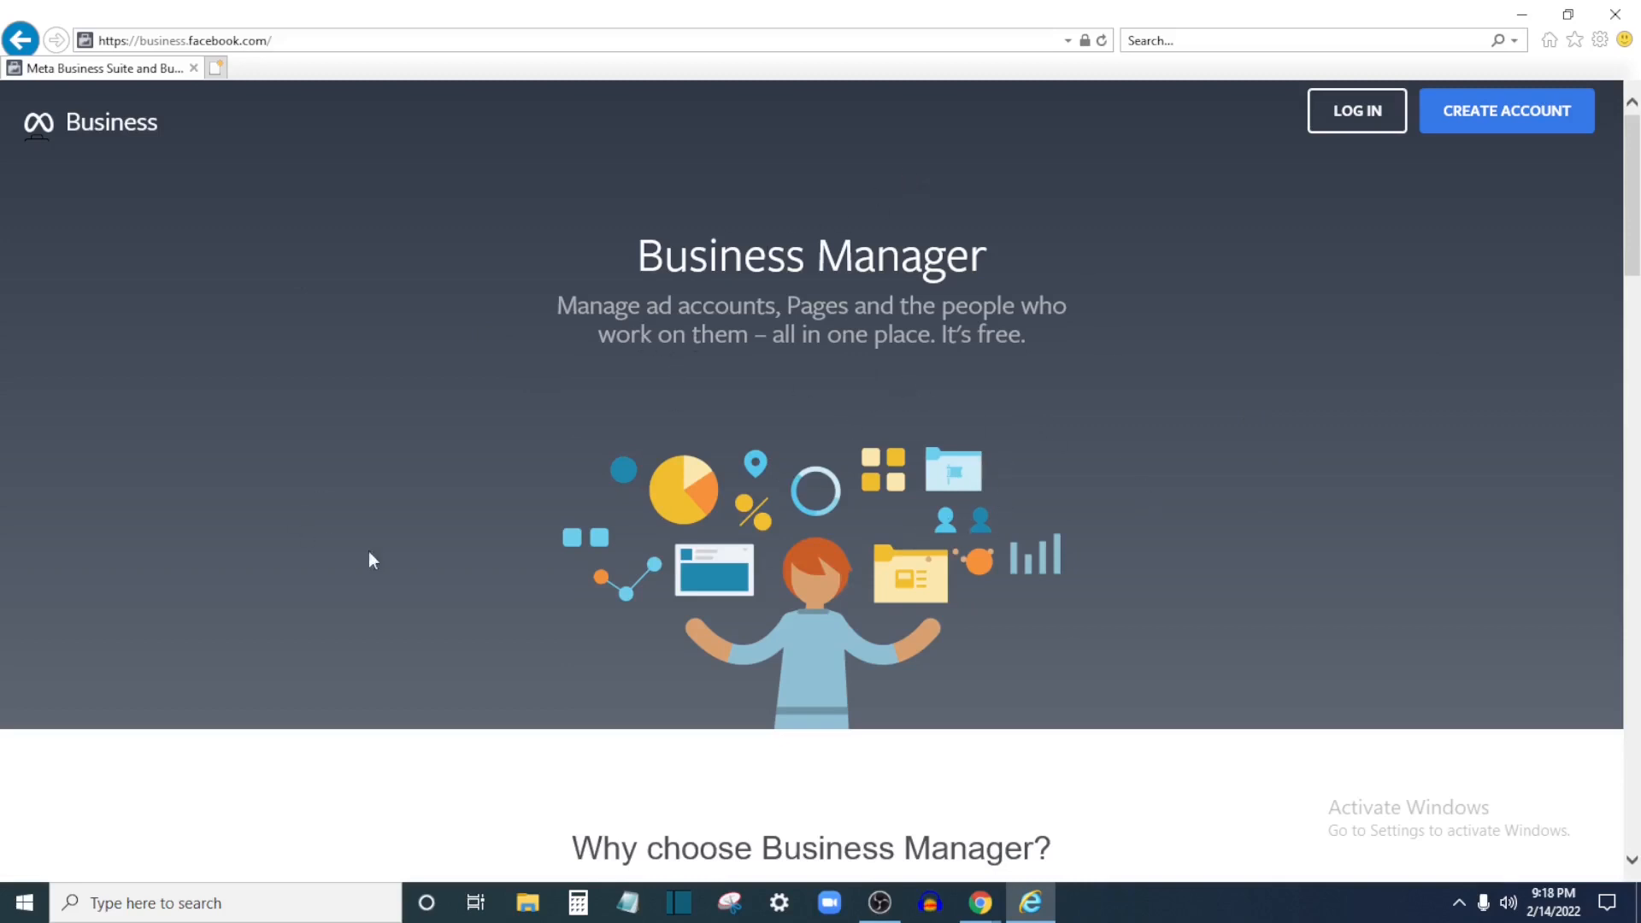
Look over the Business Manager page and choose Create Account to reach the Facebook login form
{"action": "scroll", "coordinate": [658, 544], "scroll_direction": "down", "scroll_amount": 5}
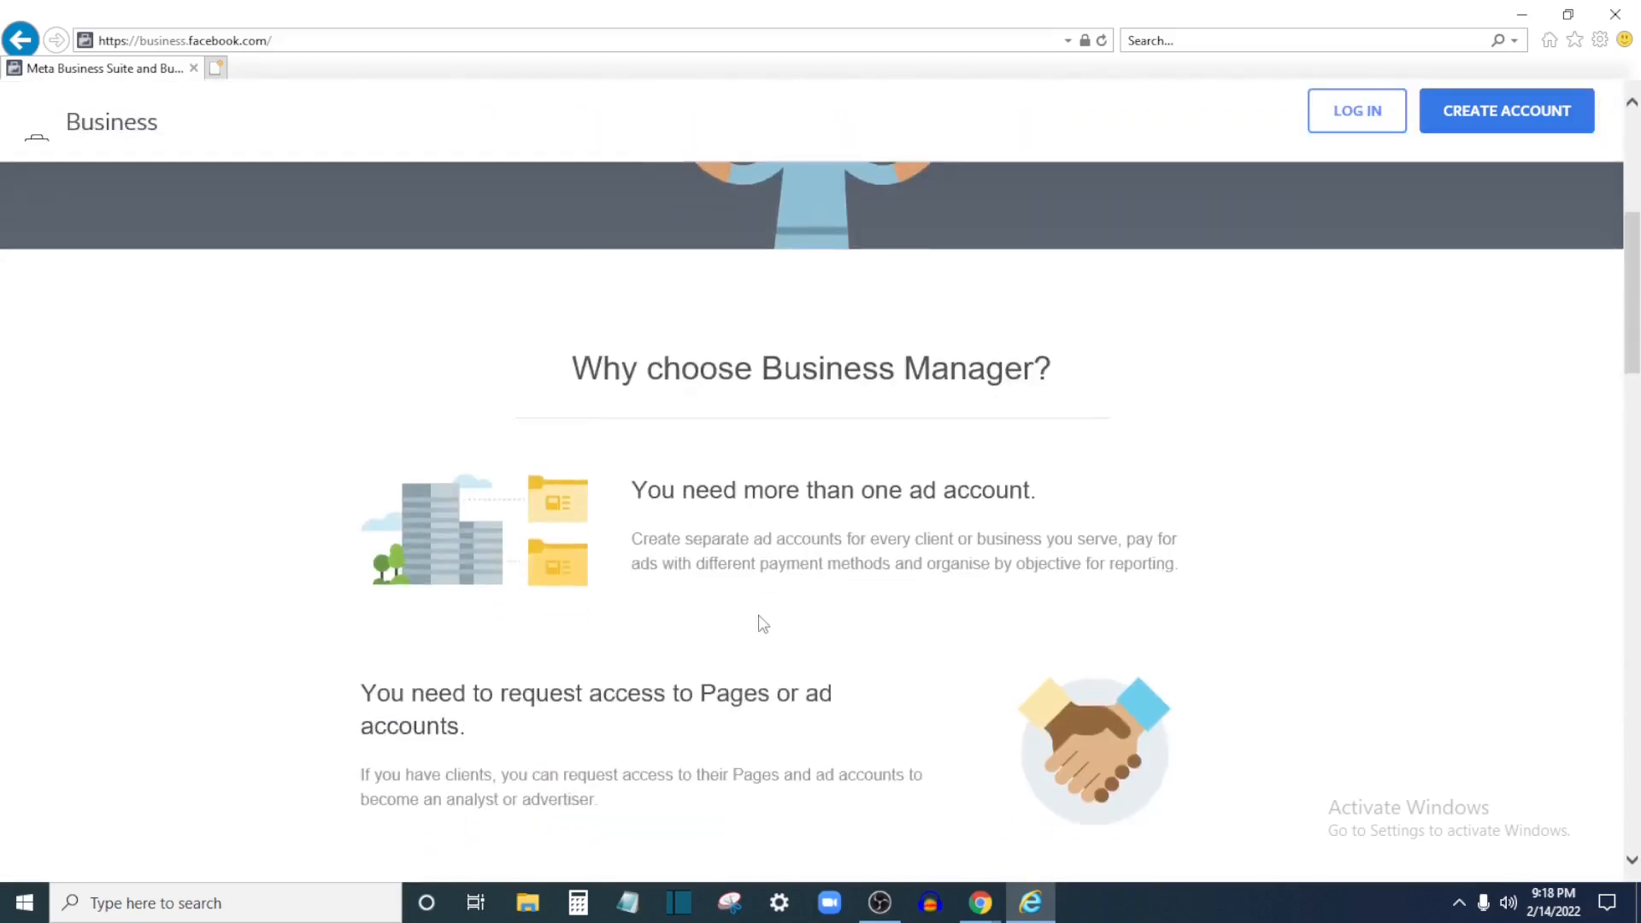
{"action": "scroll", "coordinate": [988, 576], "scroll_direction": "up", "scroll_amount": 5}
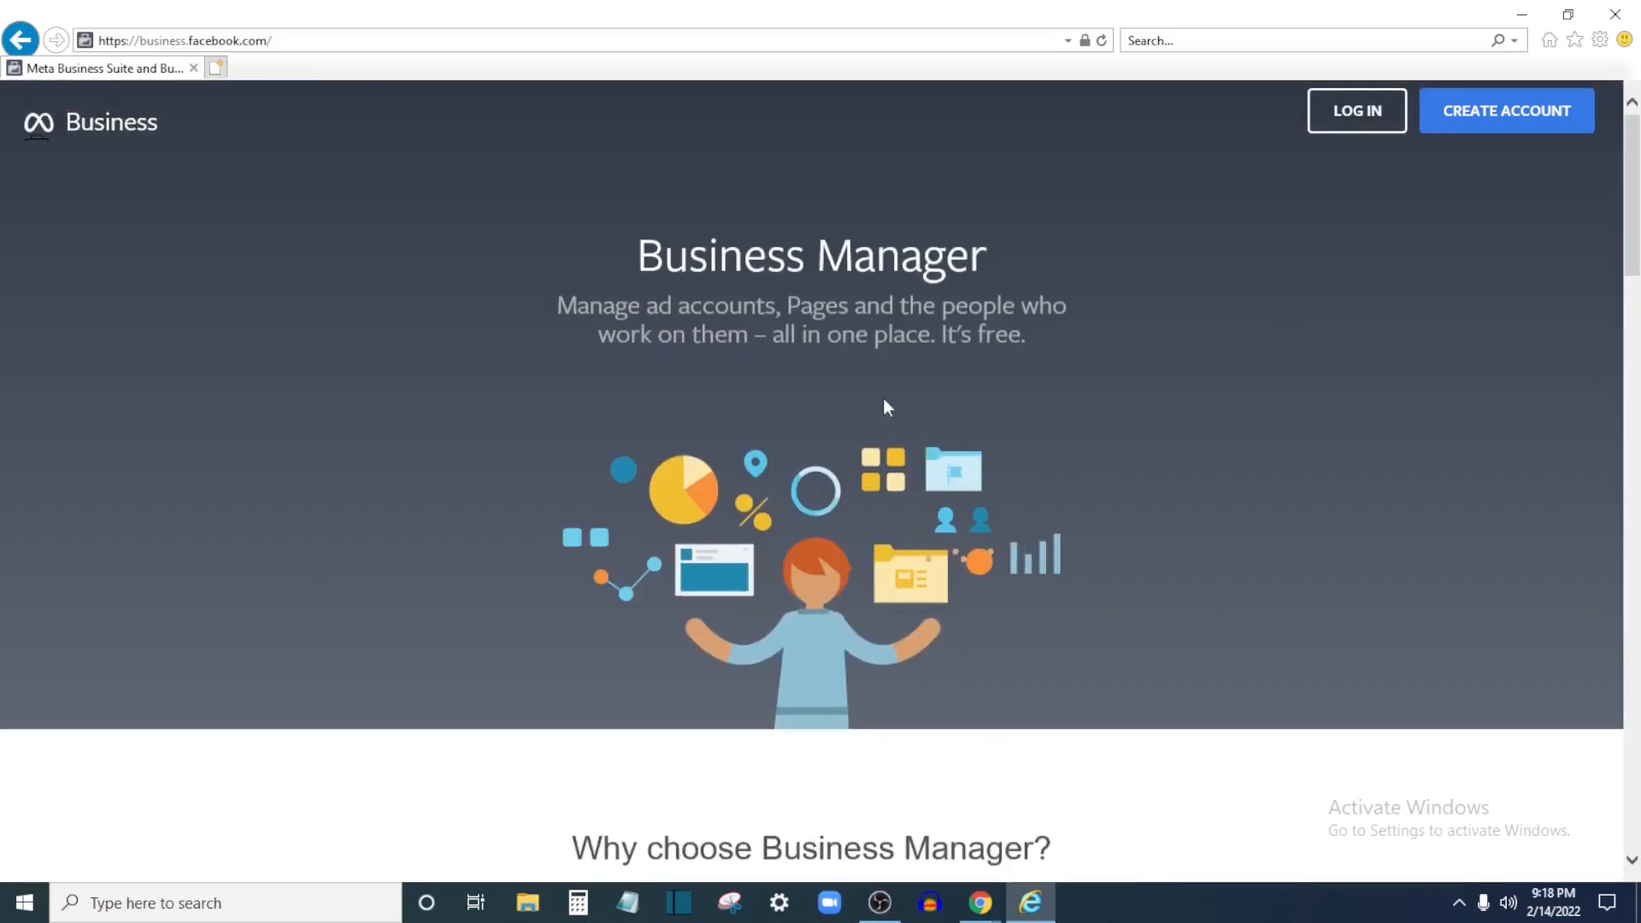
{"action": "left_click", "coordinate": [1546, 111]}
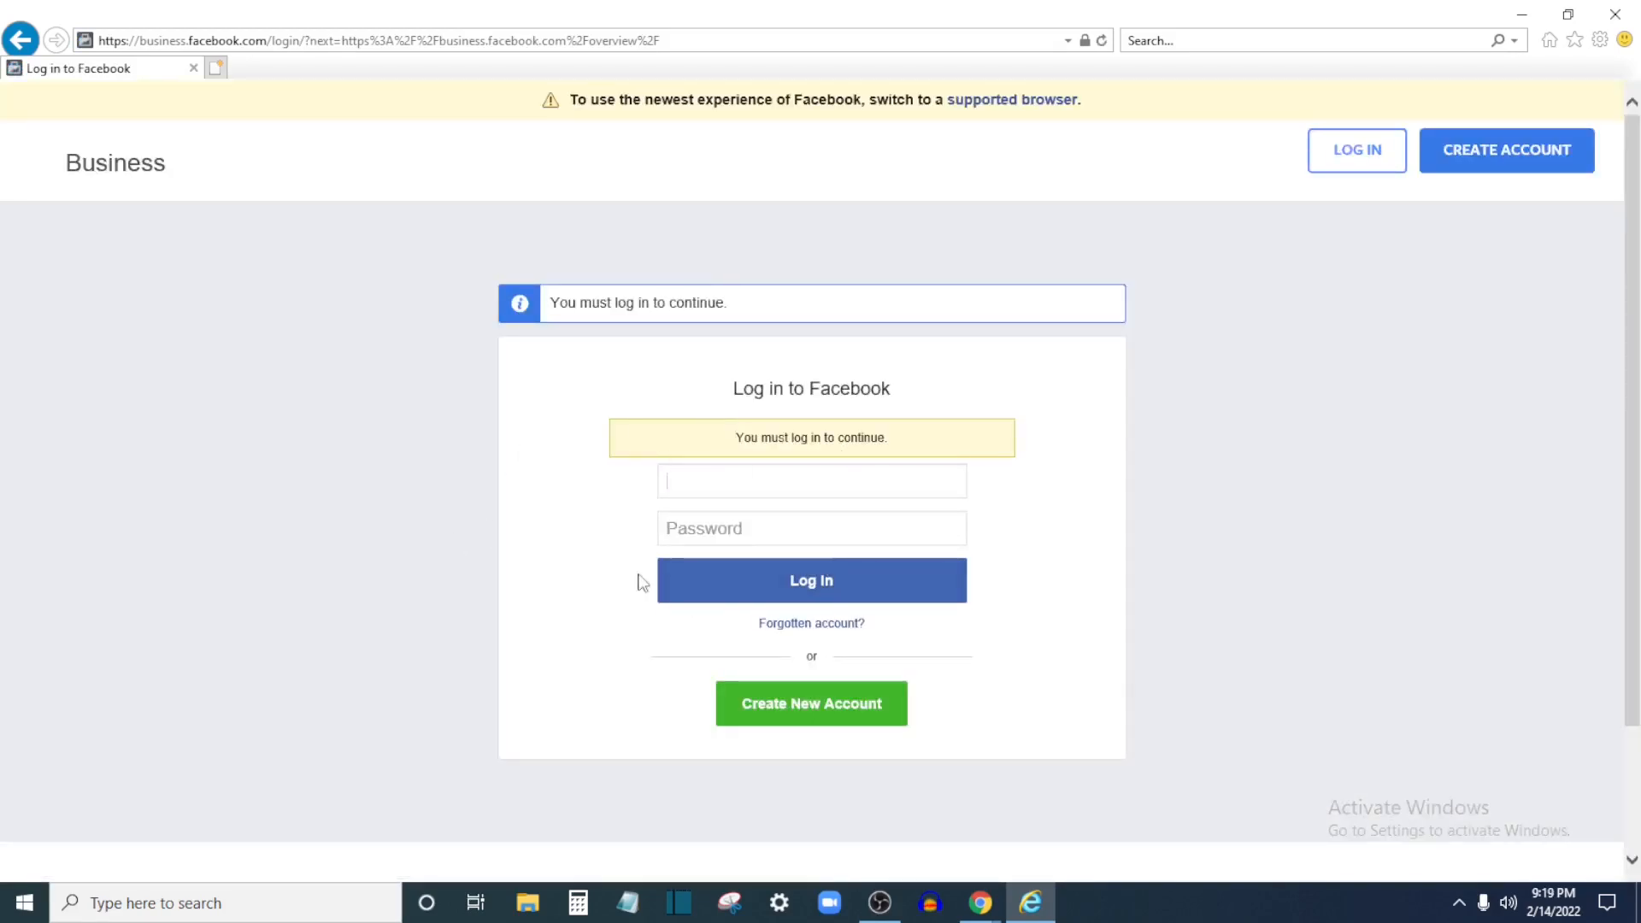
Focus the Facebook password field, then switch back to the Ads Manager campaigns in Chrome
{"action": "left_click", "coordinate": [737, 531]}
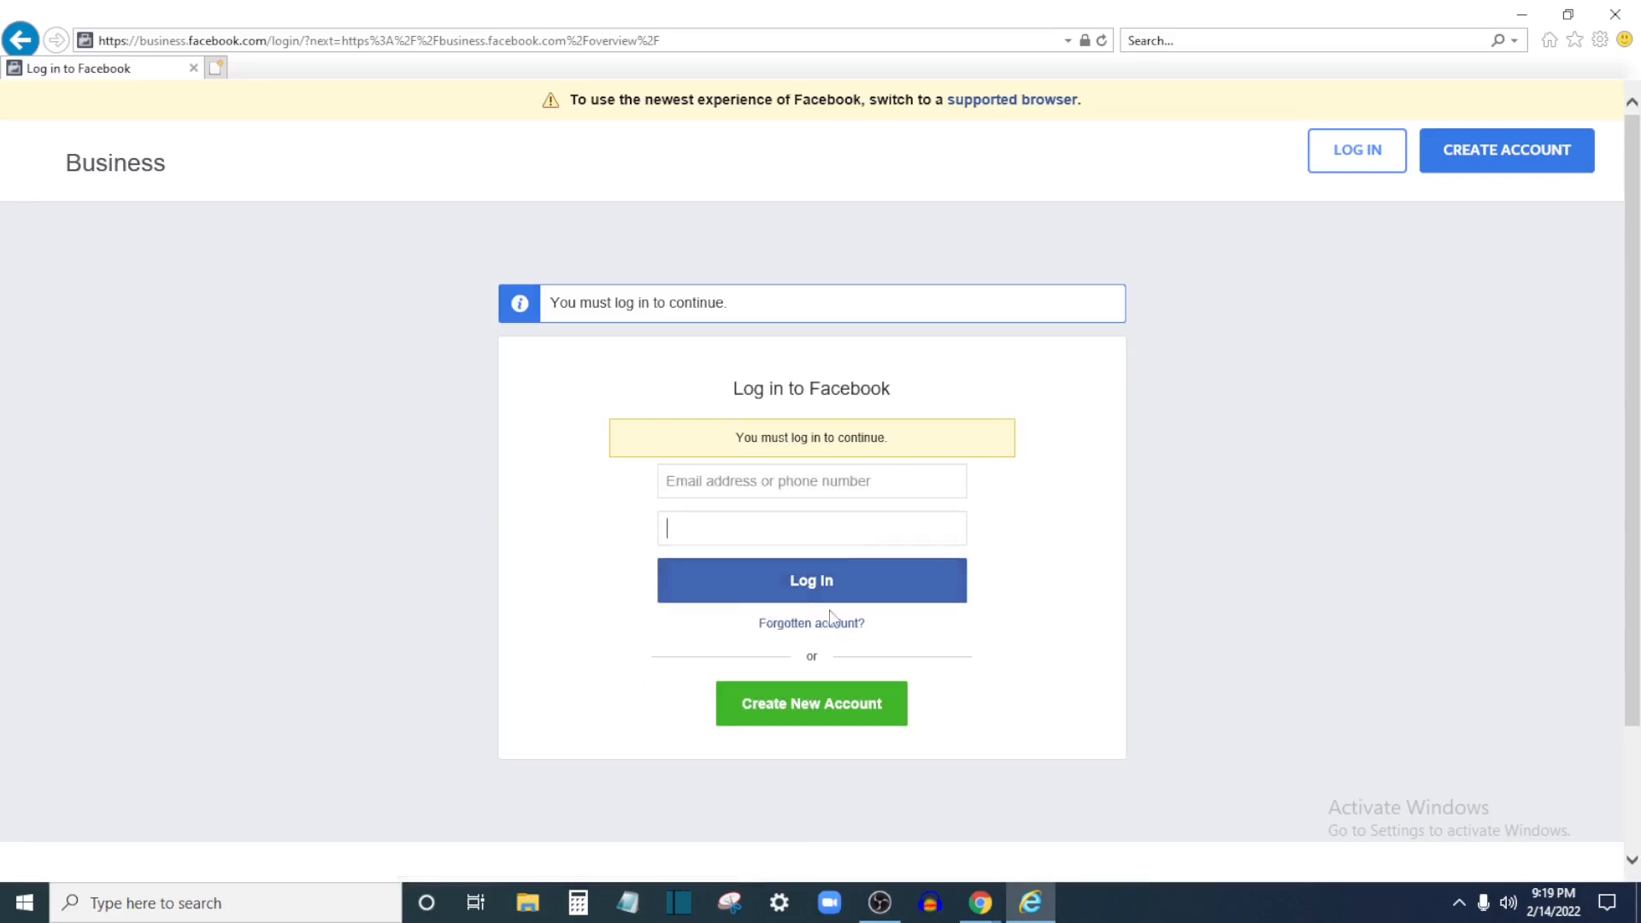
{"action": "left_click", "coordinate": [980, 904]}
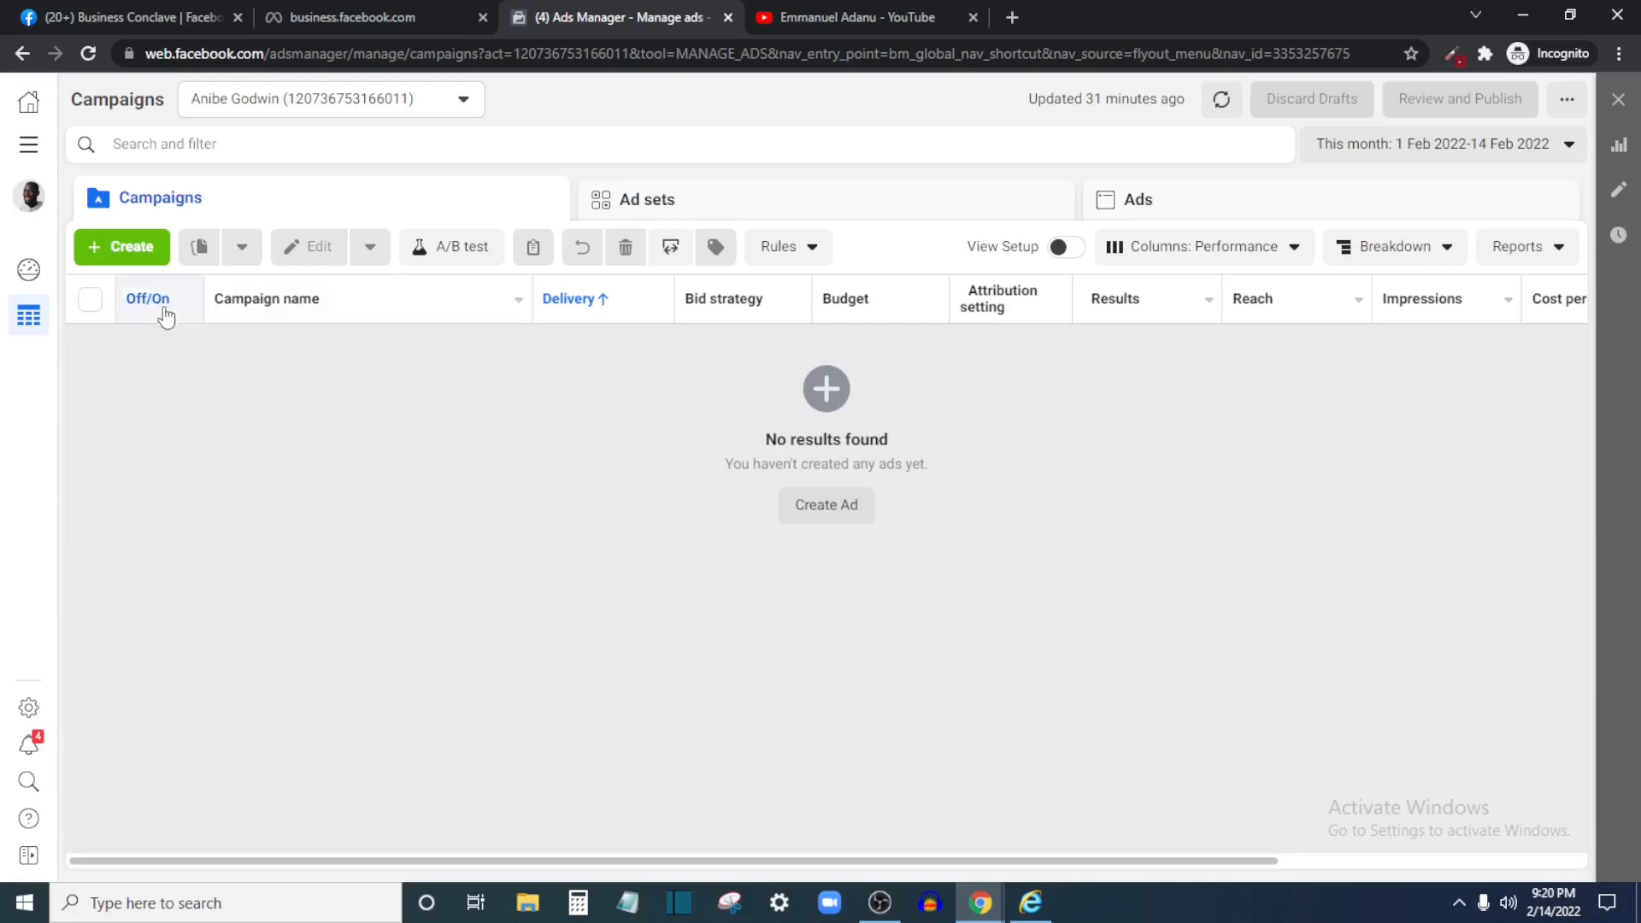
Open Billing from All tools to view the ₦1,075.00 balance payment activity
{"action": "left_click", "coordinate": [36, 154]}
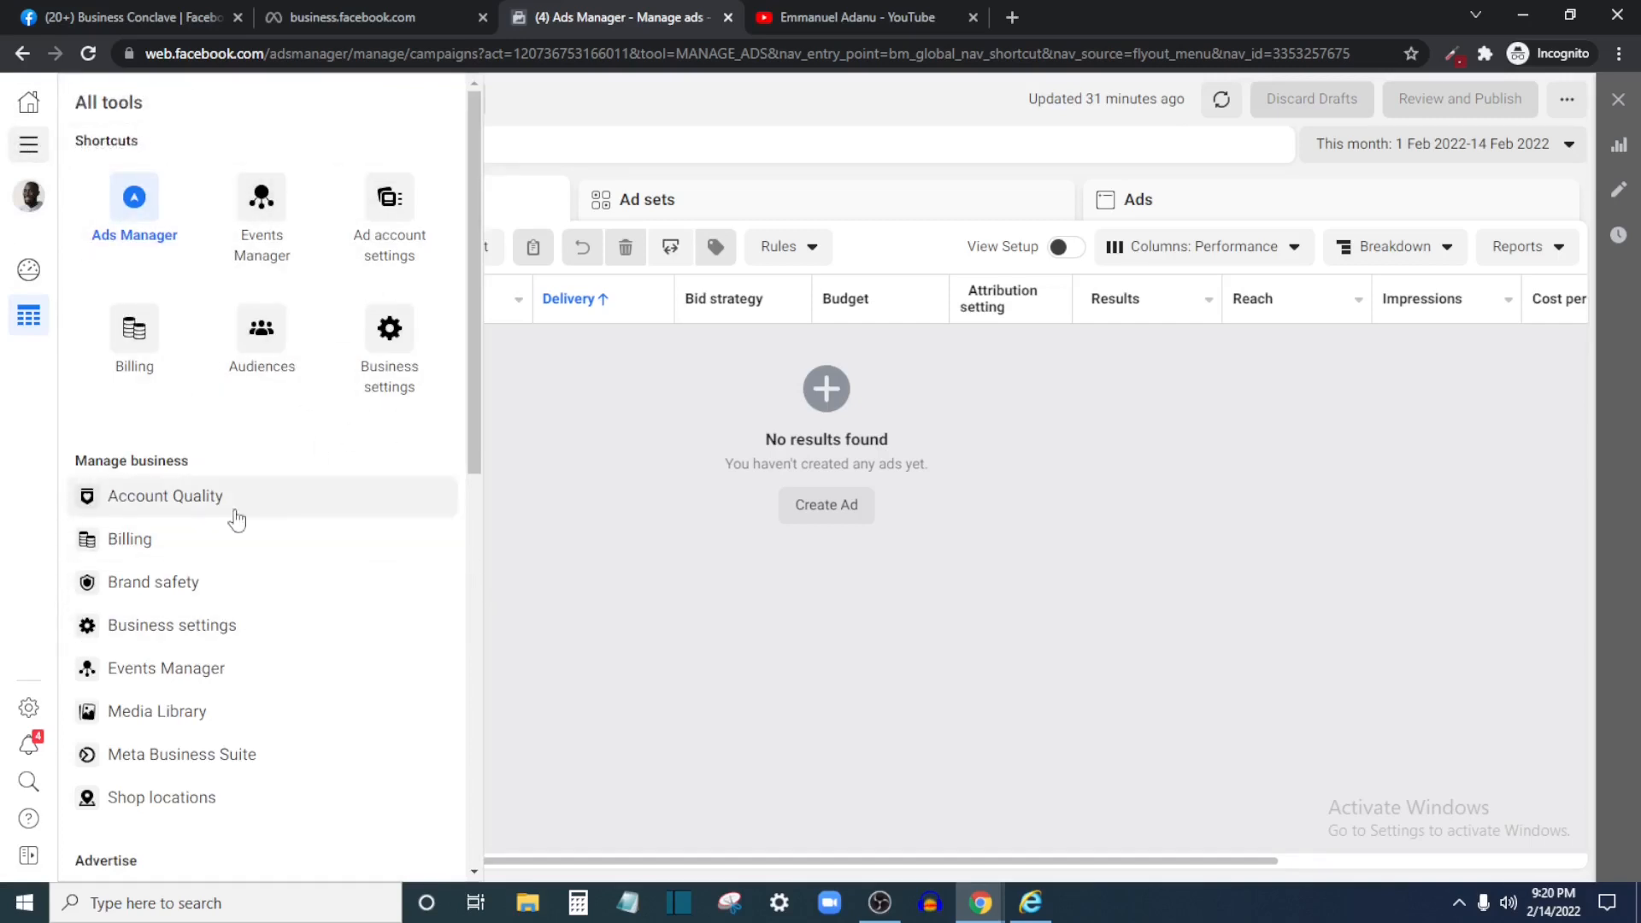
{"action": "left_click", "coordinate": [202, 555]}
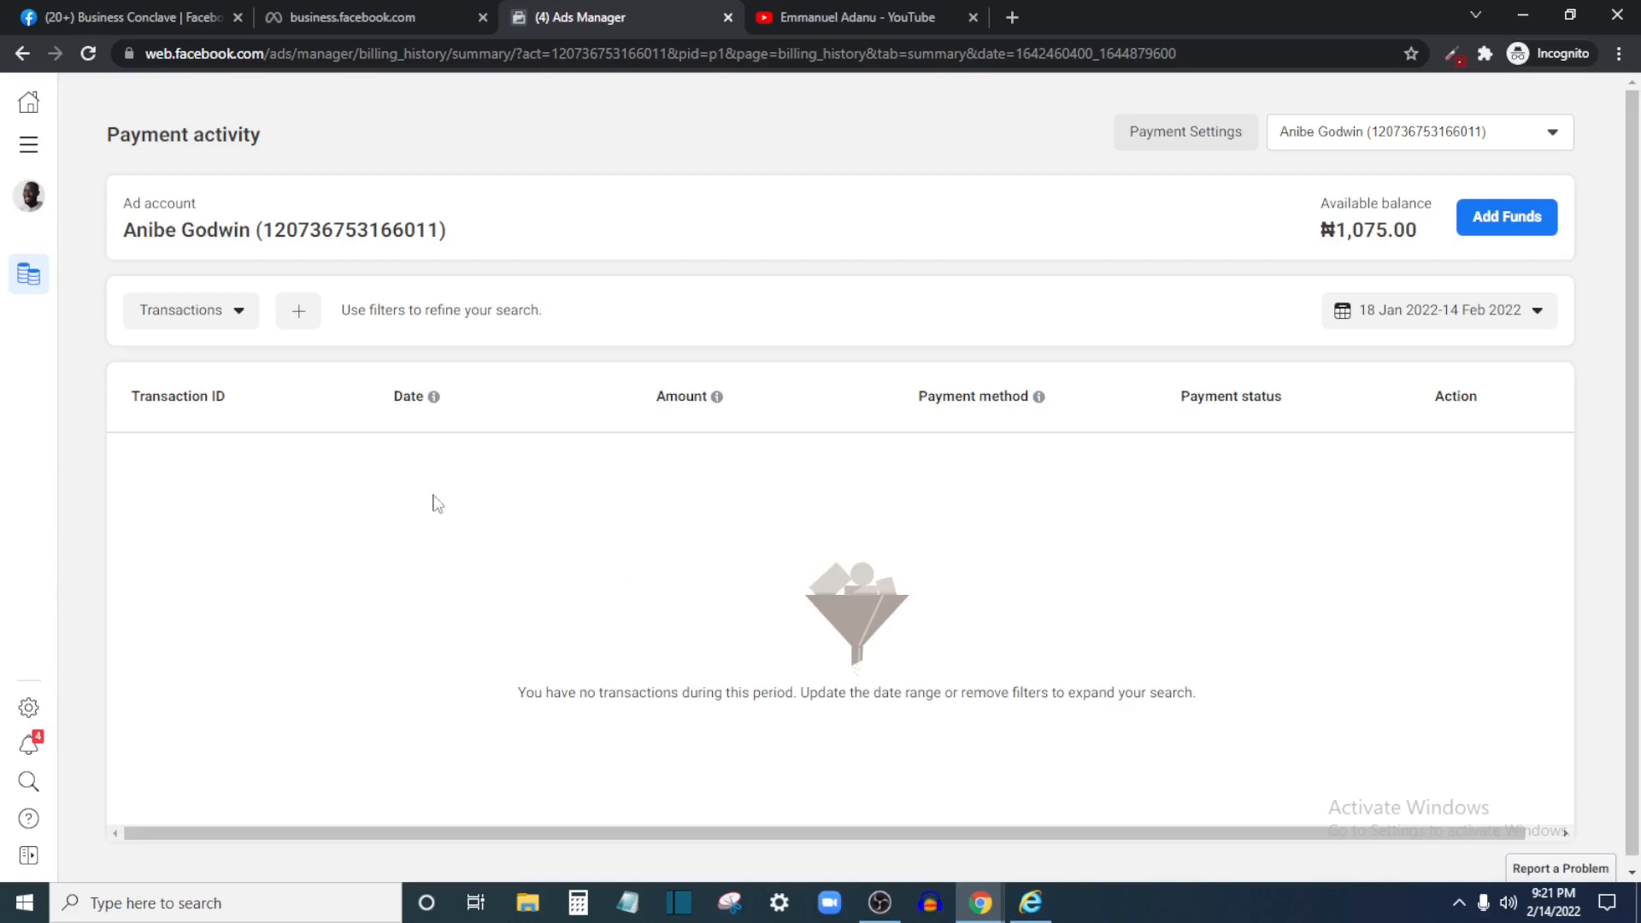
Return to the Ads Manager campaigns through the All tools menu
{"action": "left_click", "coordinate": [30, 142]}
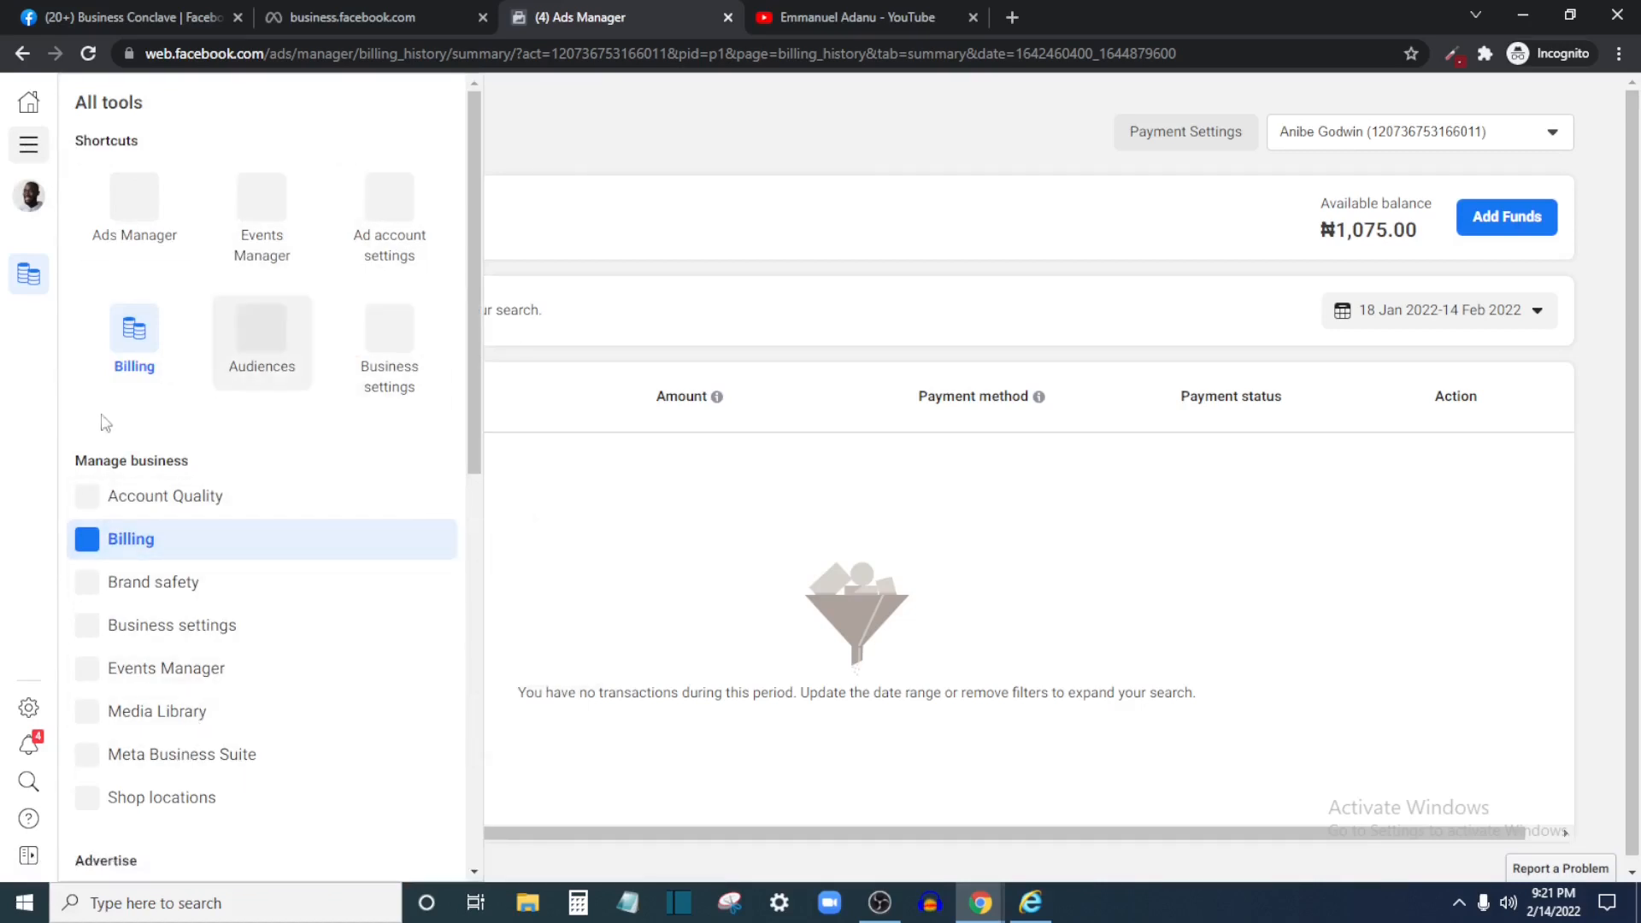
{"action": "left_click", "coordinate": [157, 203]}
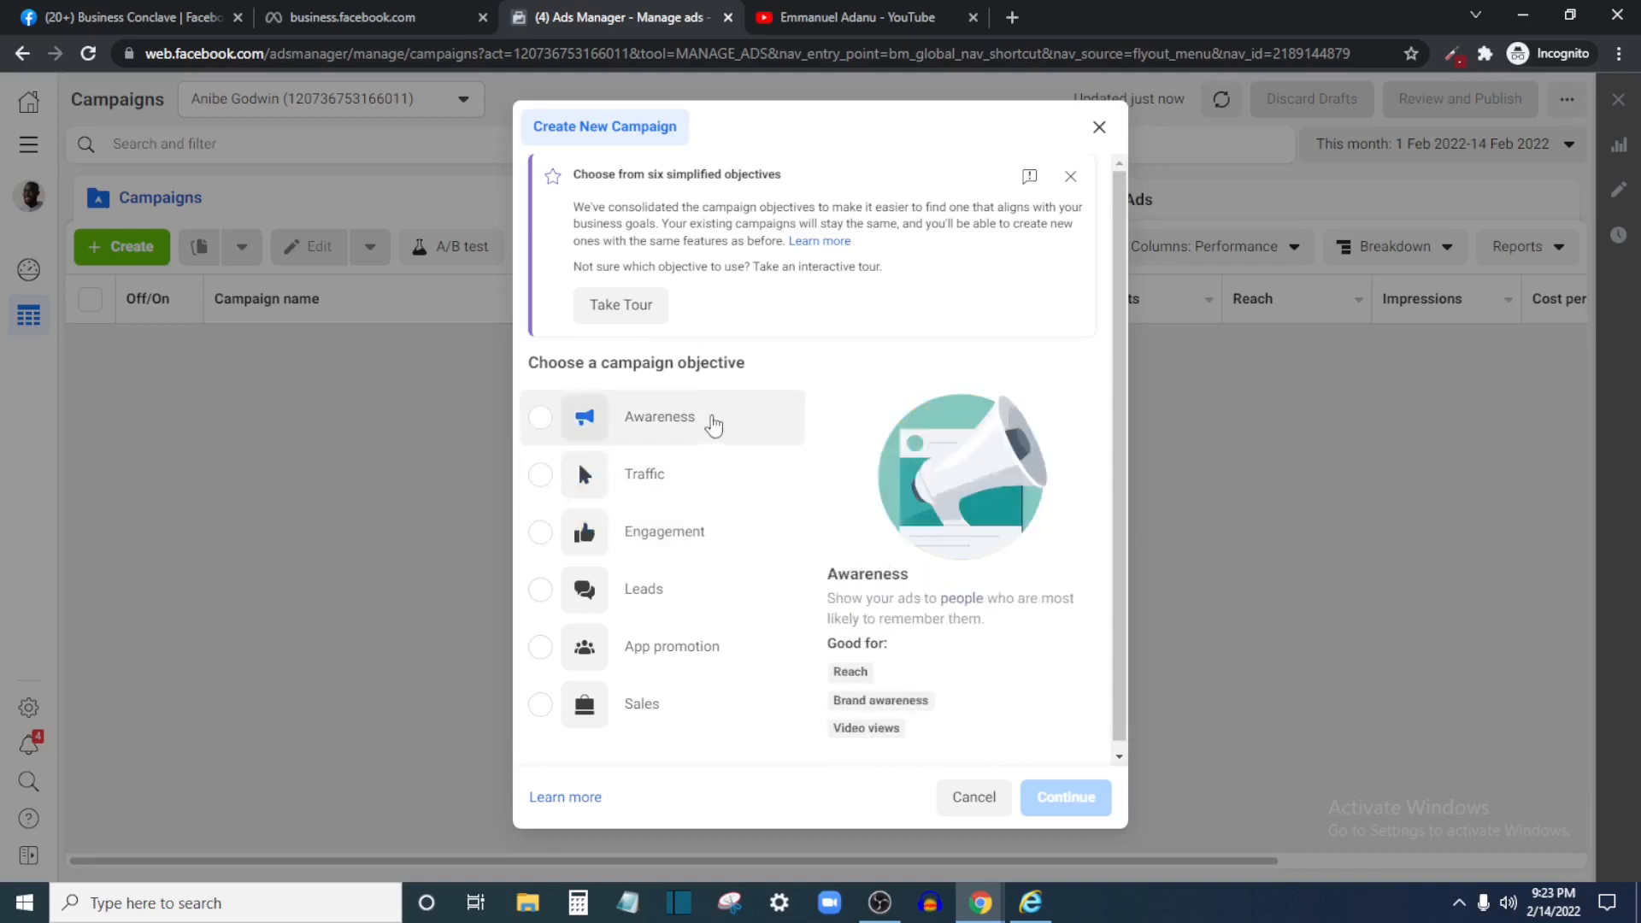
Search 'facebook ad policies' in a new browser tab
{"action": "left_click", "coordinate": [1021, 15]}
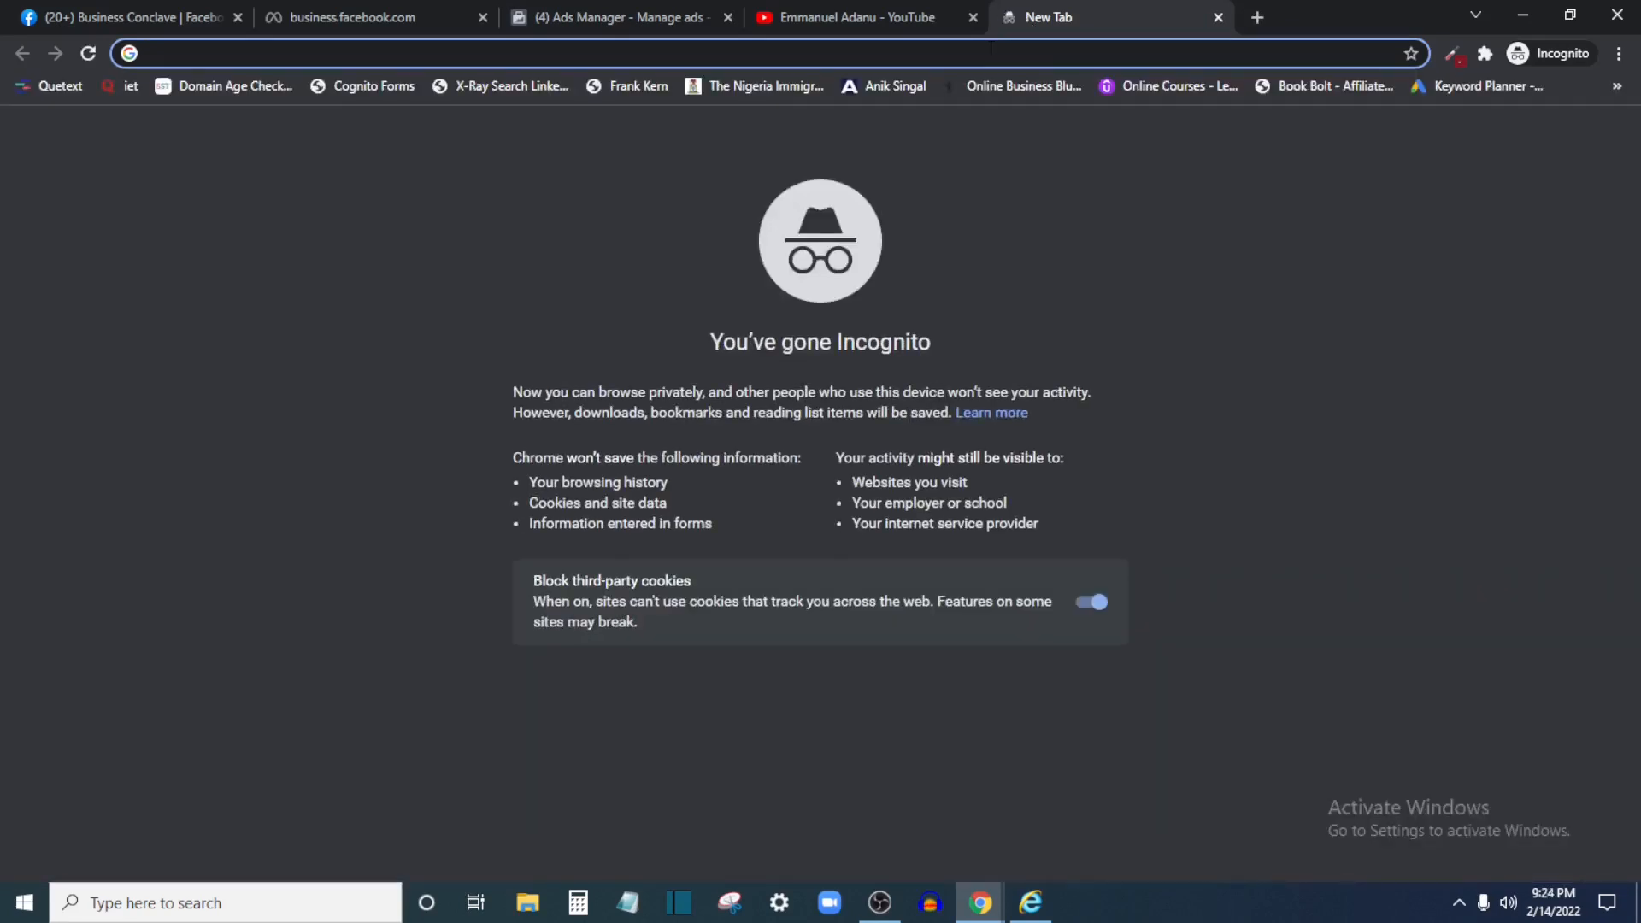
{"action": "type", "text": "facebook ad policies"}
{"action": "key", "text": "Return"}
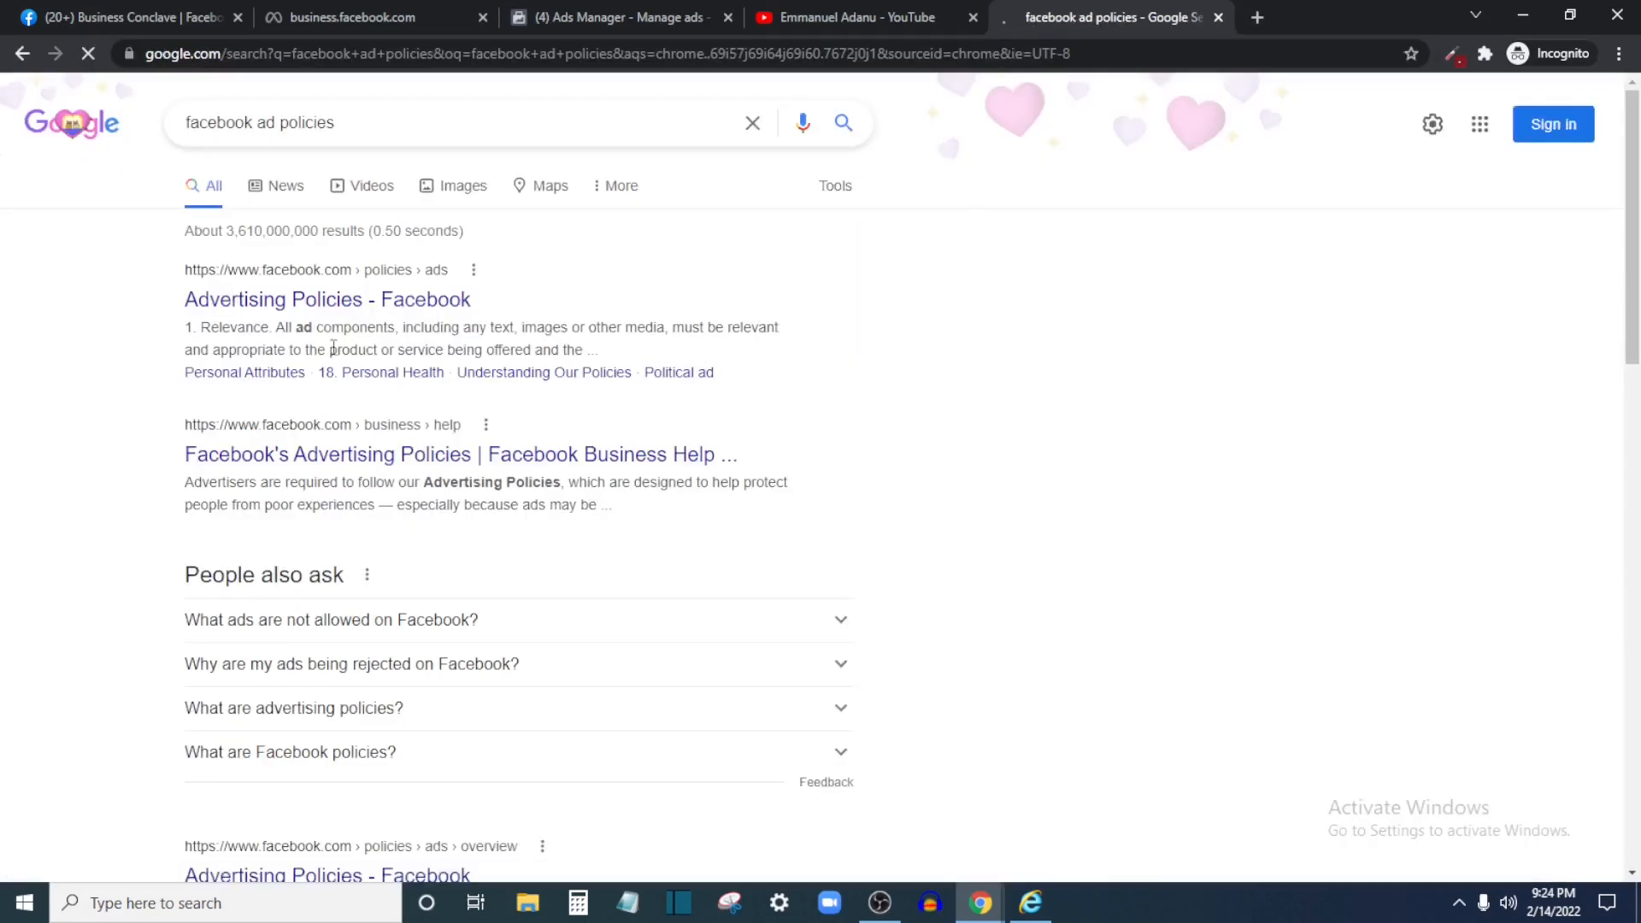
Back in Ads Manager, close the Create New Campaign dialog without choosing an objective
{"action": "left_click", "coordinate": [666, 3]}
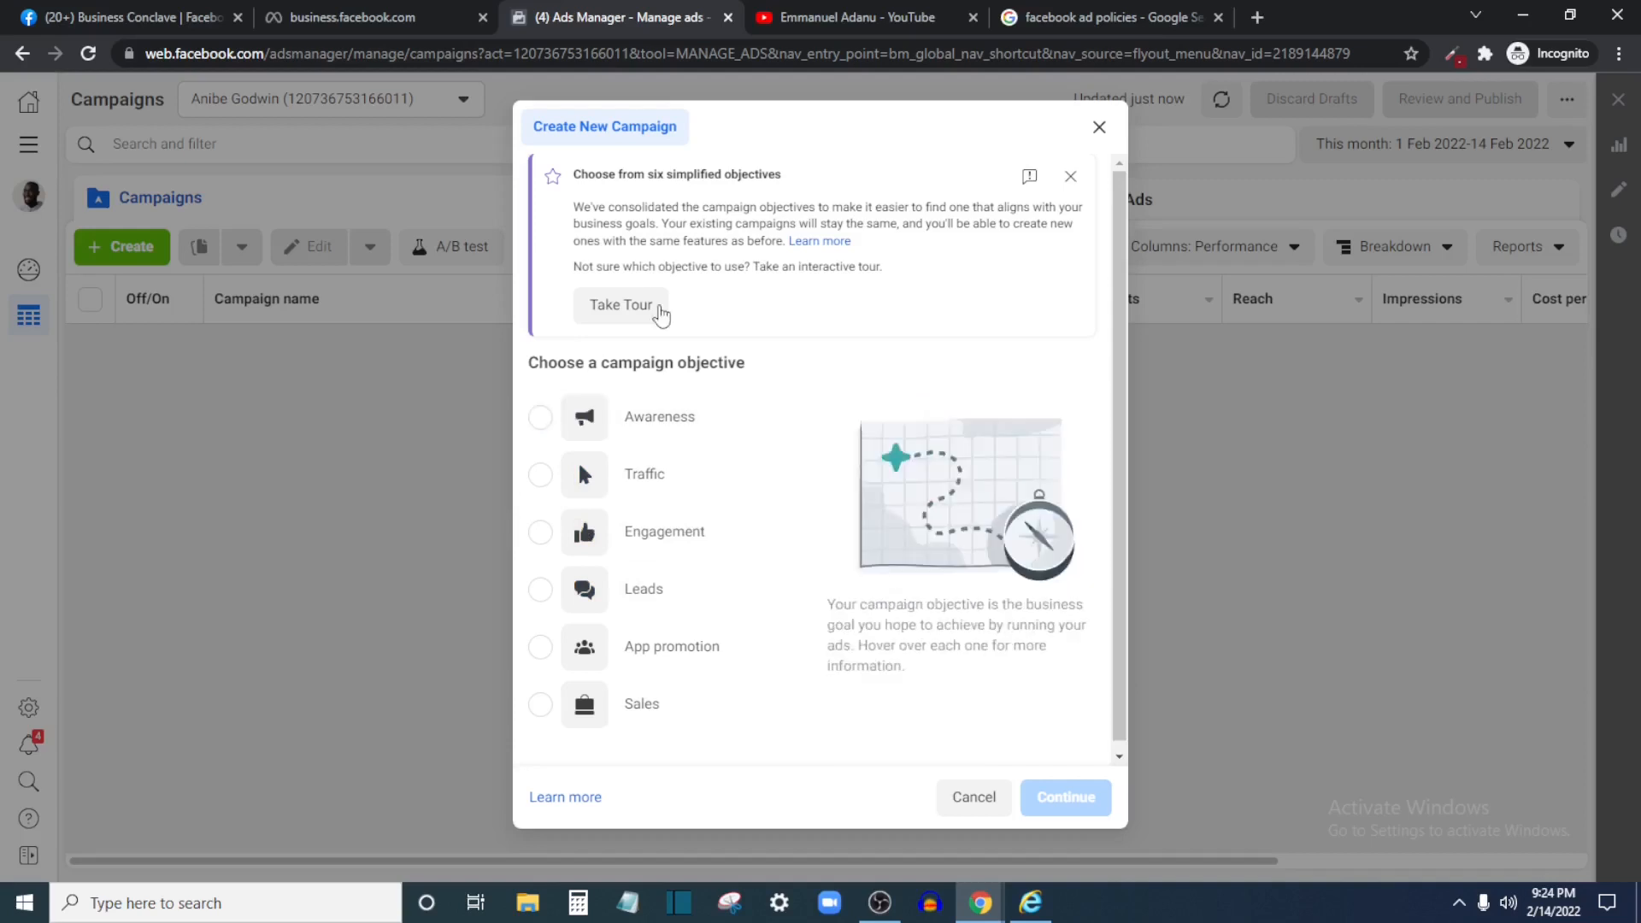
{"action": "scroll", "coordinate": [716, 555], "scroll_direction": "down", "scroll_amount": 1}
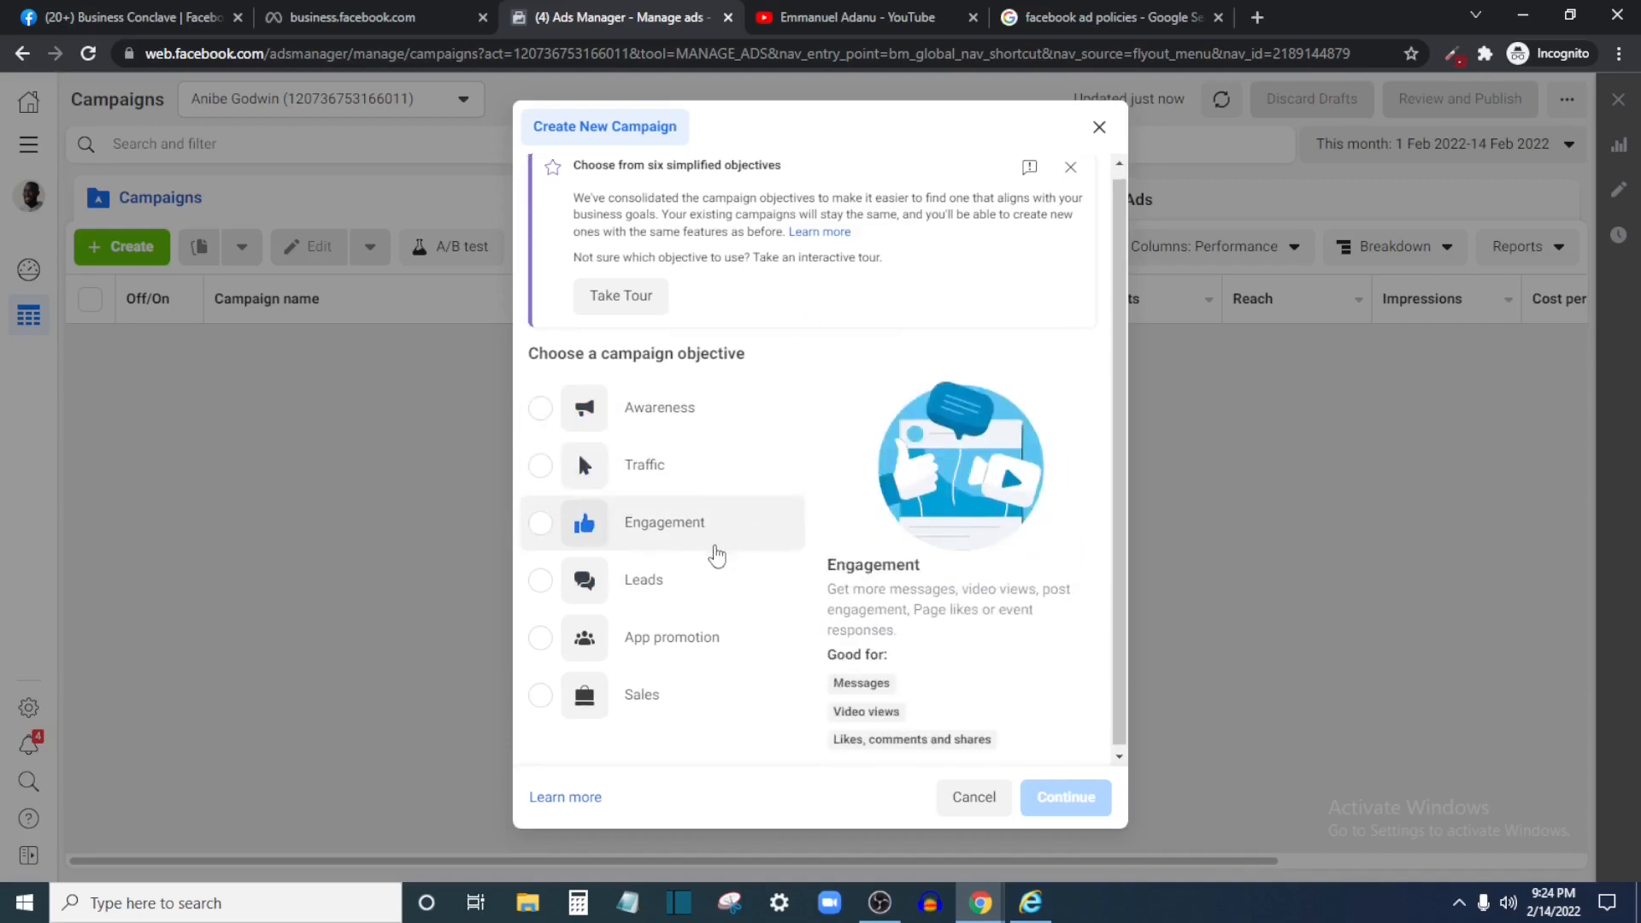
{"action": "scroll", "coordinate": [740, 659], "scroll_direction": "up", "scroll_amount": 1}
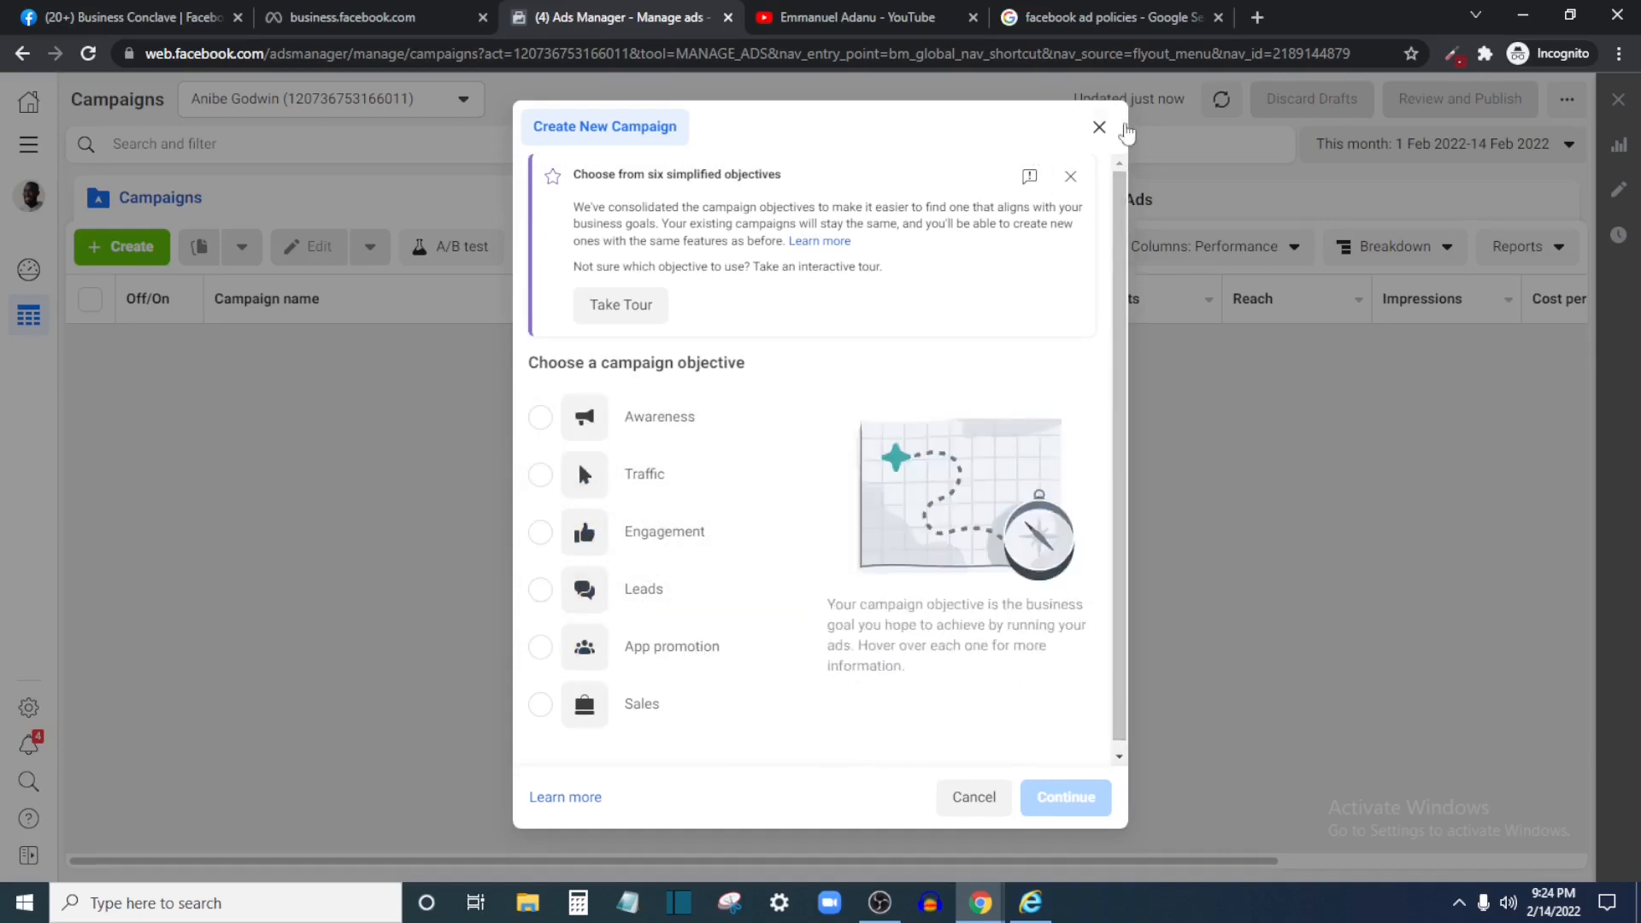
{"action": "left_click", "coordinate": [1099, 128]}
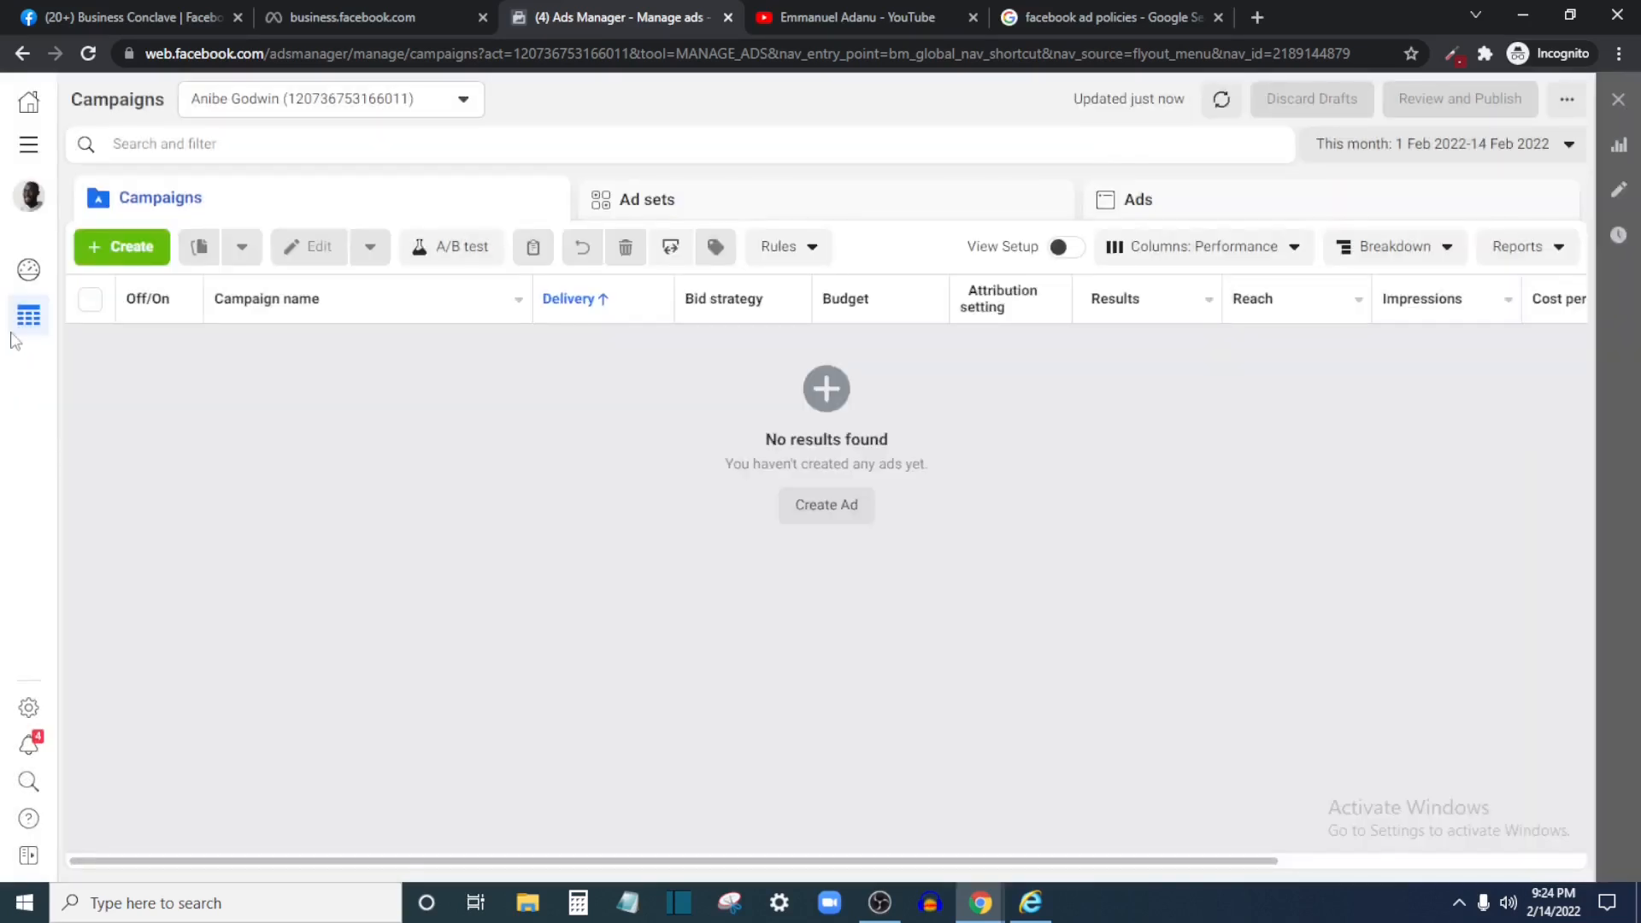
Reopen Create New Campaign and select Traffic as the objective
{"action": "left_click", "coordinate": [149, 250]}
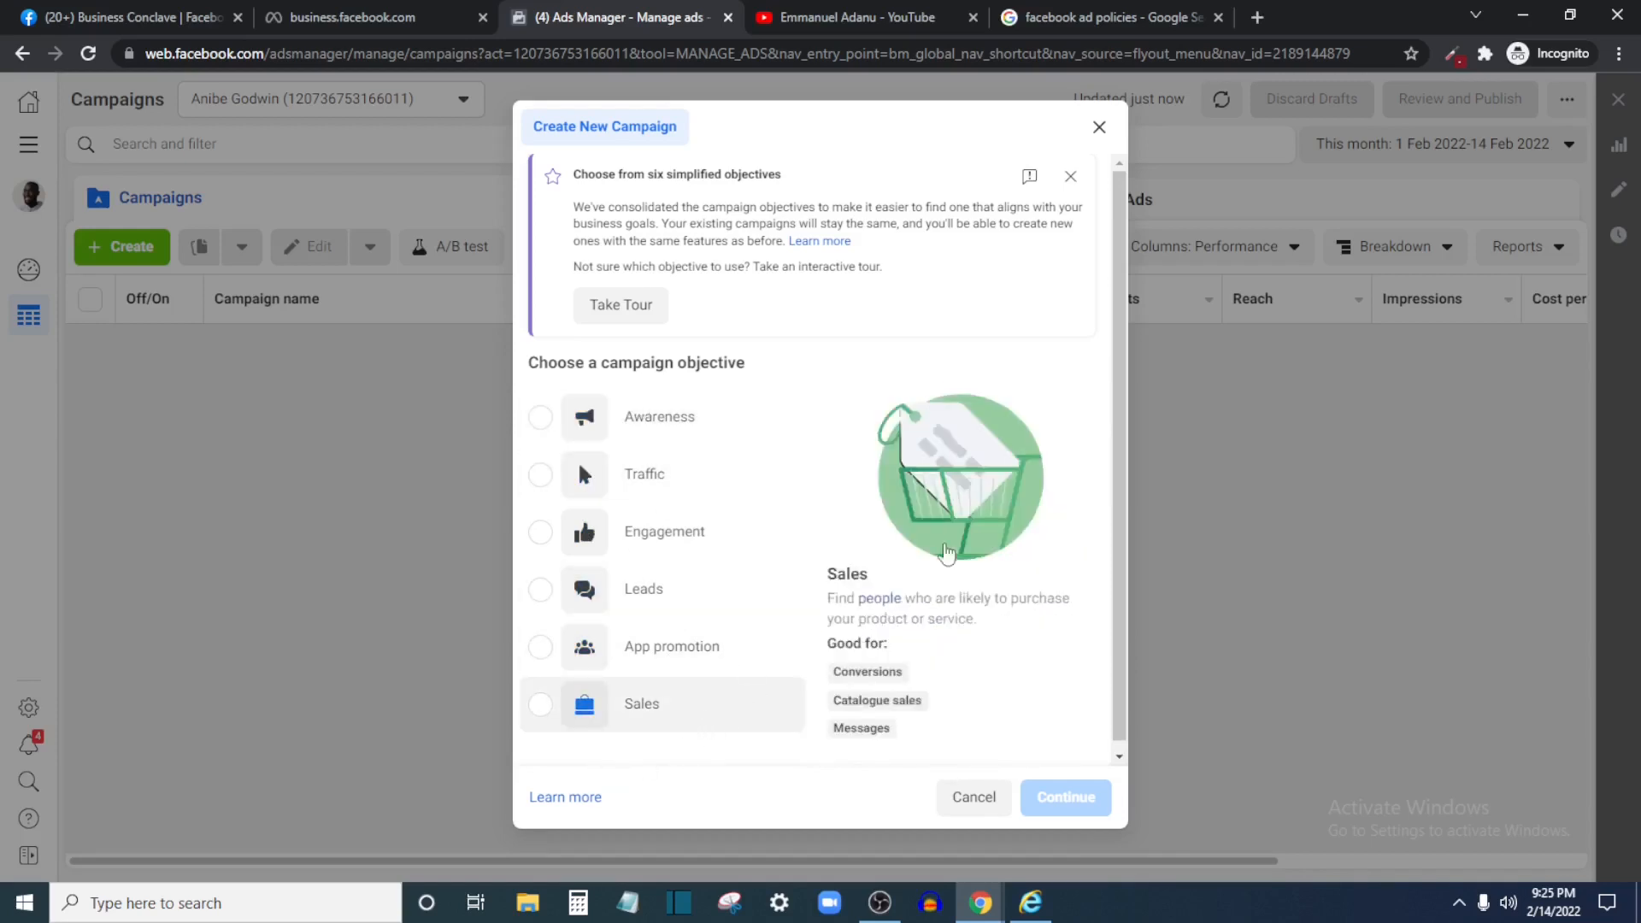
{"action": "left_click", "coordinate": [538, 477]}
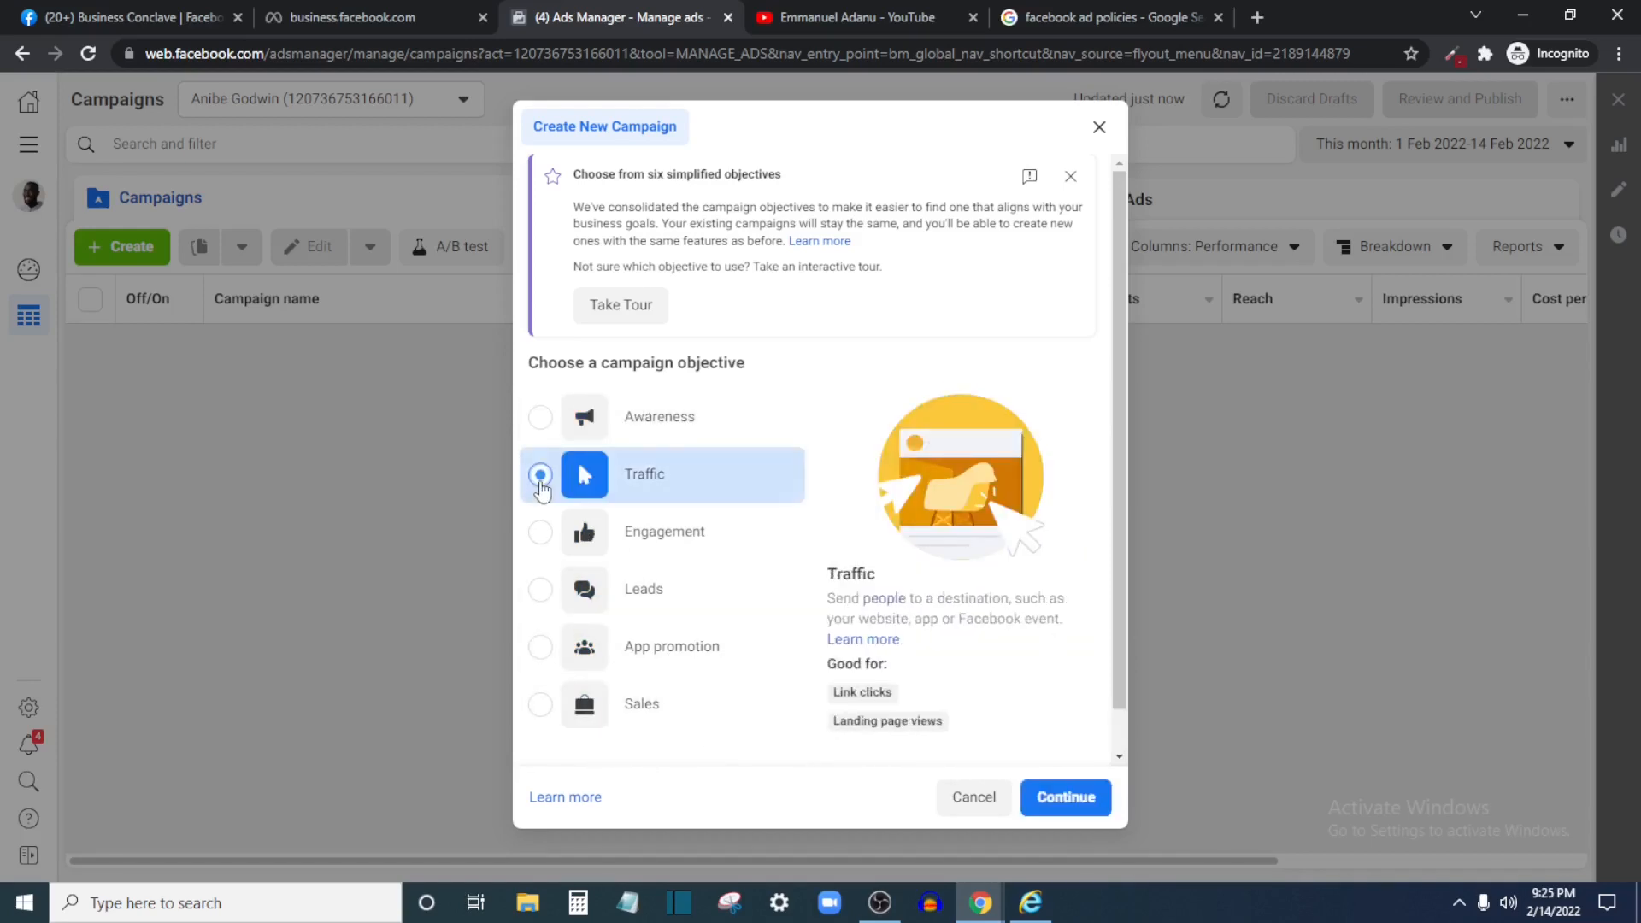
{"action": "scroll", "coordinate": [787, 630], "scroll_direction": "down", "scroll_amount": 1}
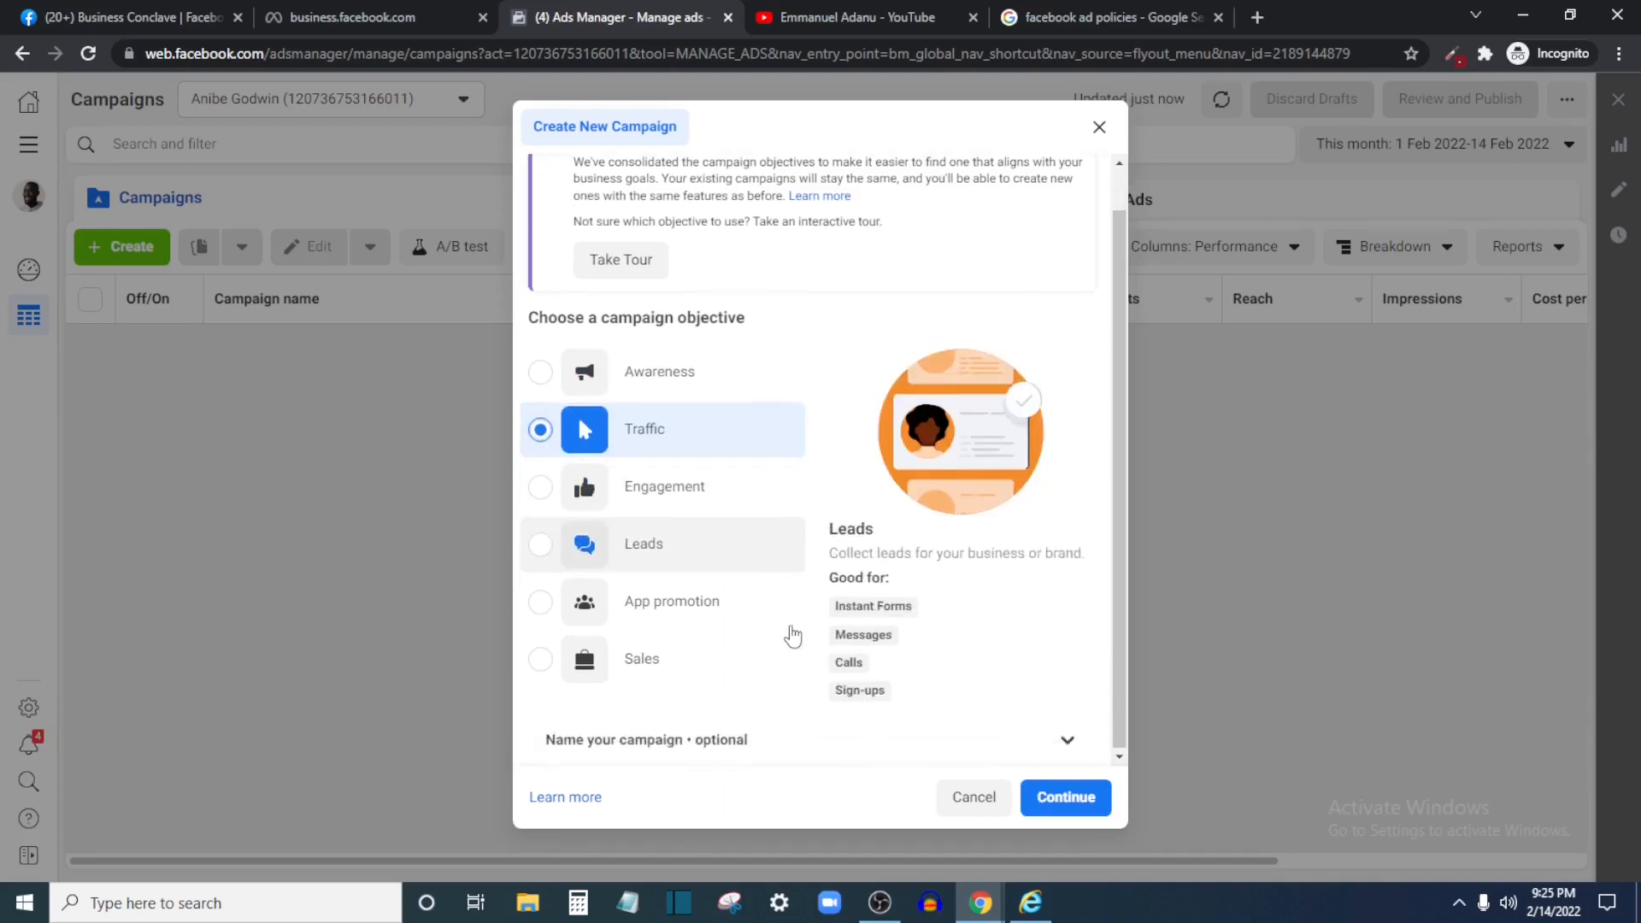
Name the campaign 'Example Ad', paste it into the ad set ('Example Ad Set') and ad name fields, then continue
{"action": "left_click", "coordinate": [825, 737]}
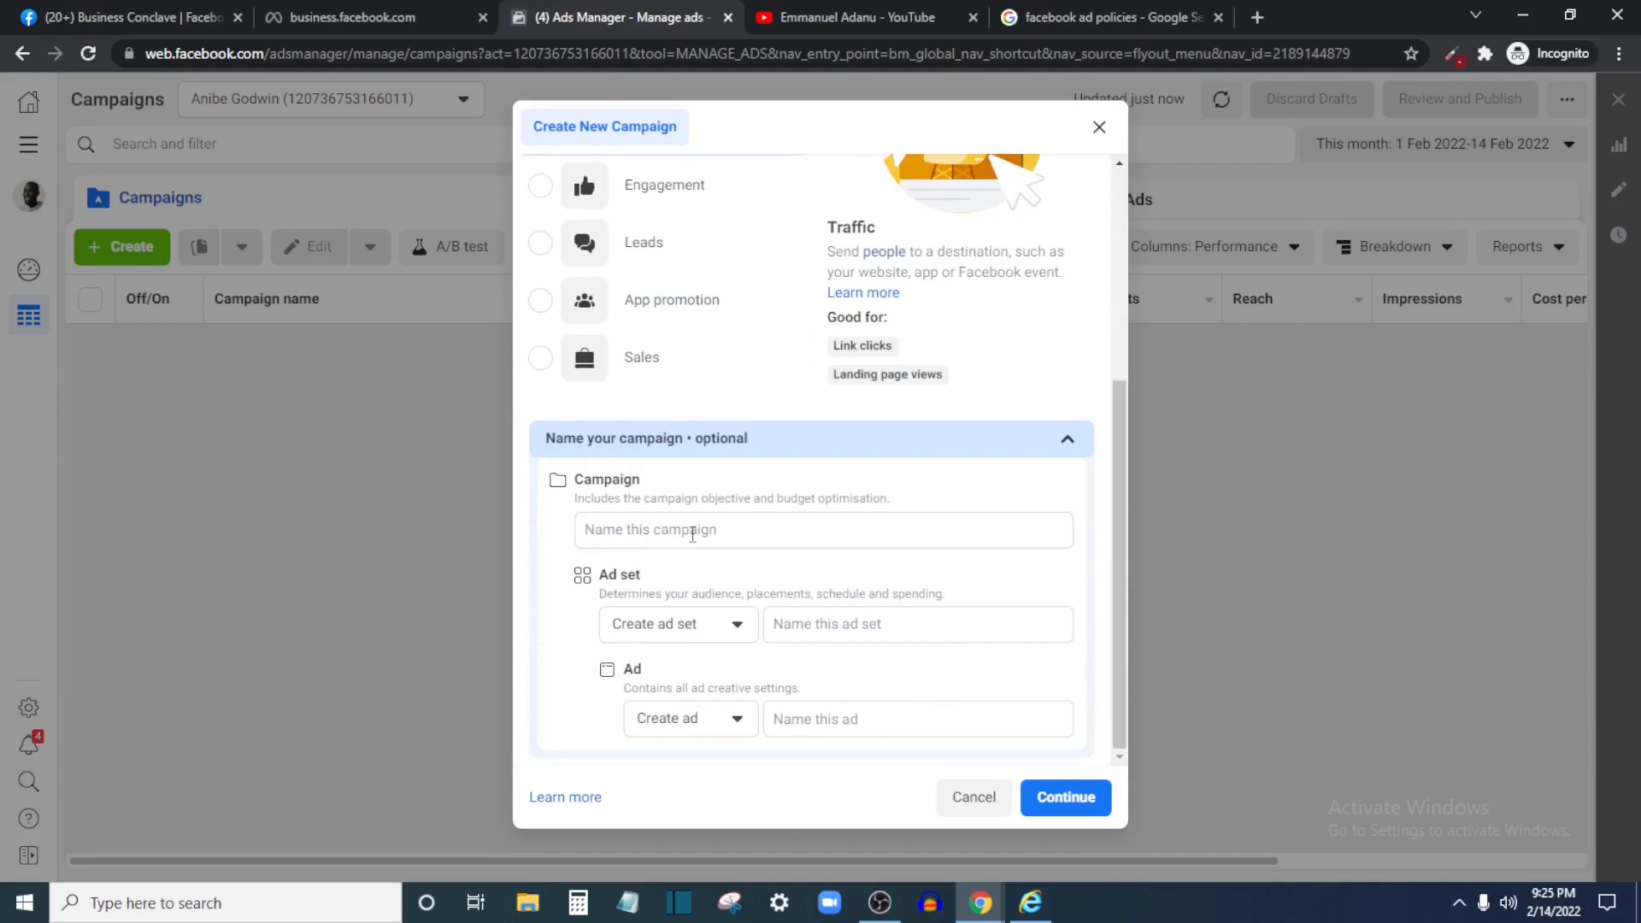
{"action": "left_click", "coordinate": [693, 531]}
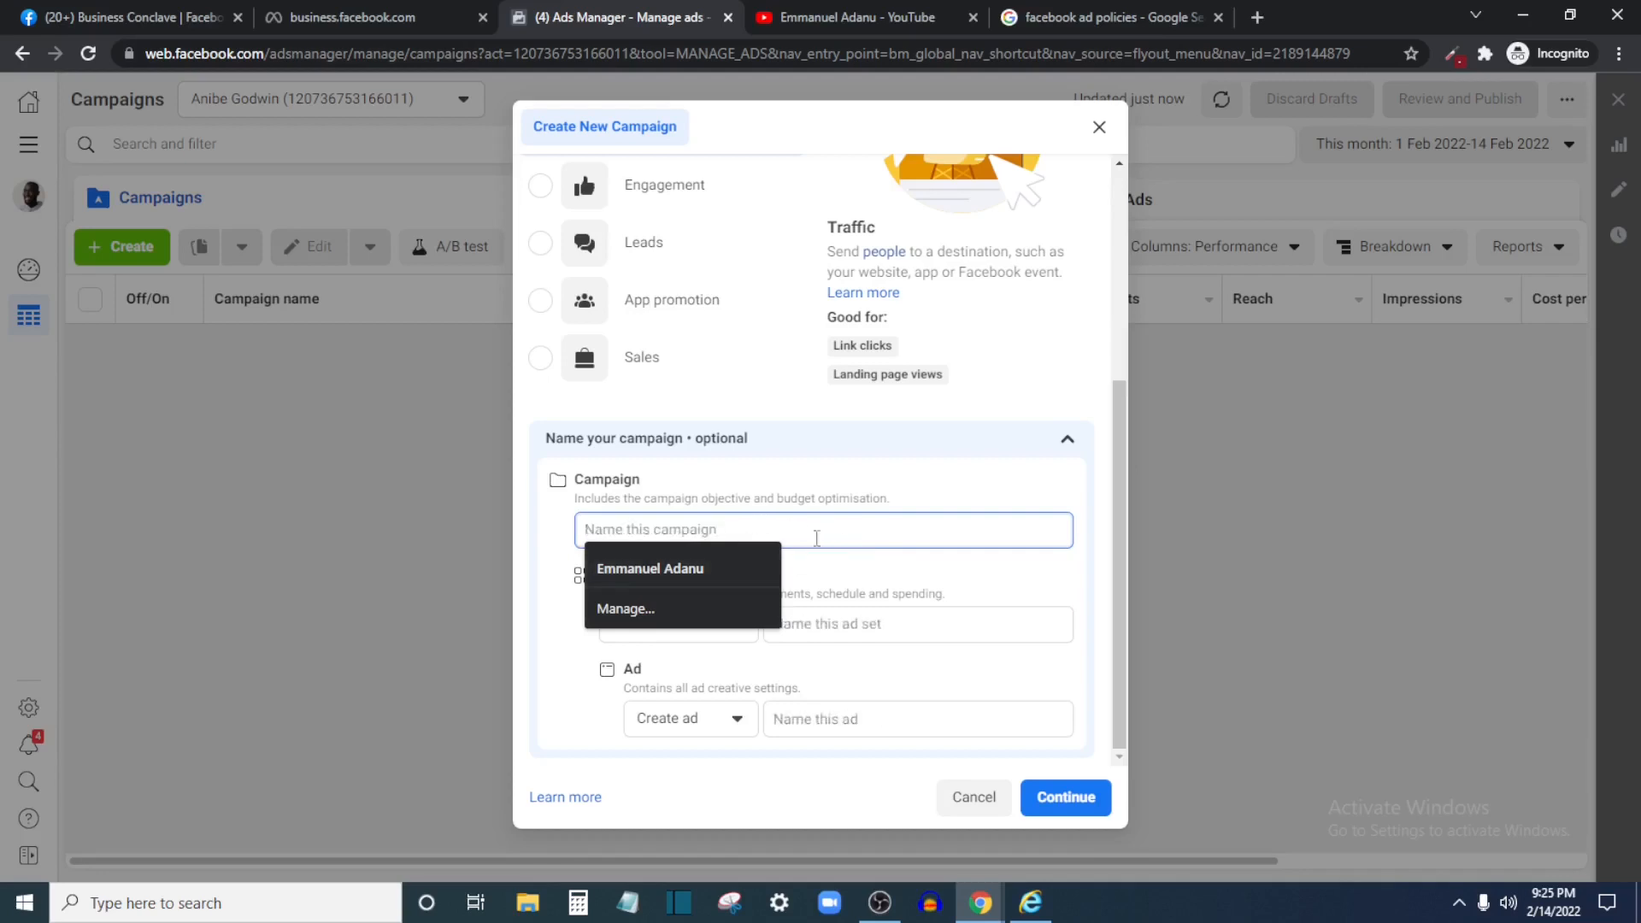
{"action": "type", "text": "Example"}
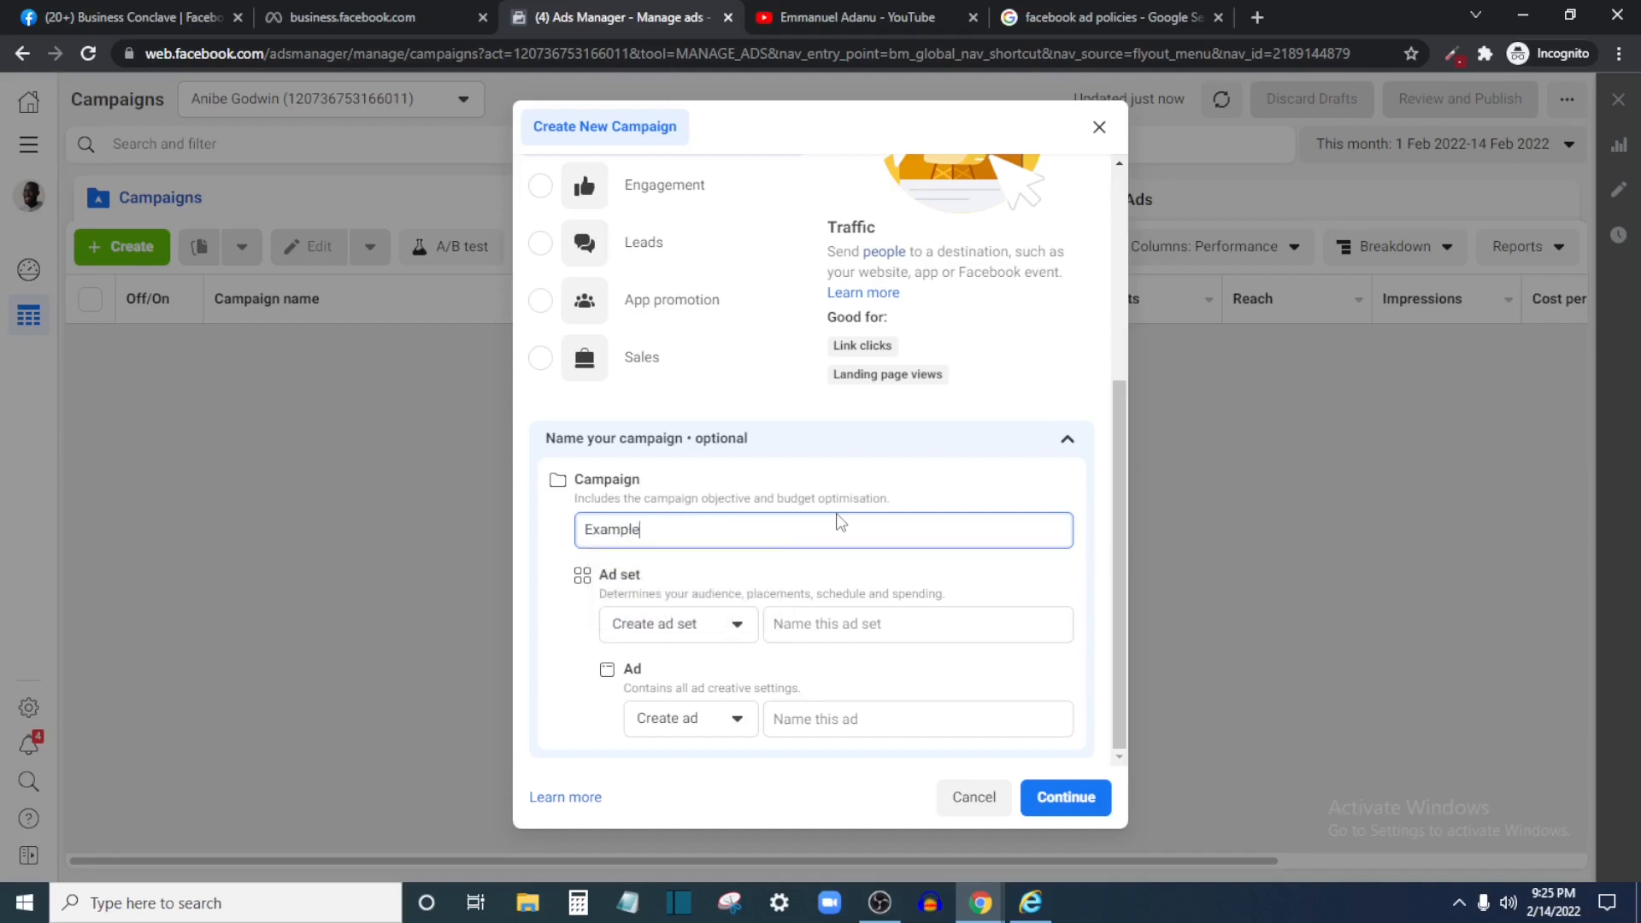
{"action": "type", "text": " Ad"}
{"action": "left_click", "coordinate": [843, 626]}
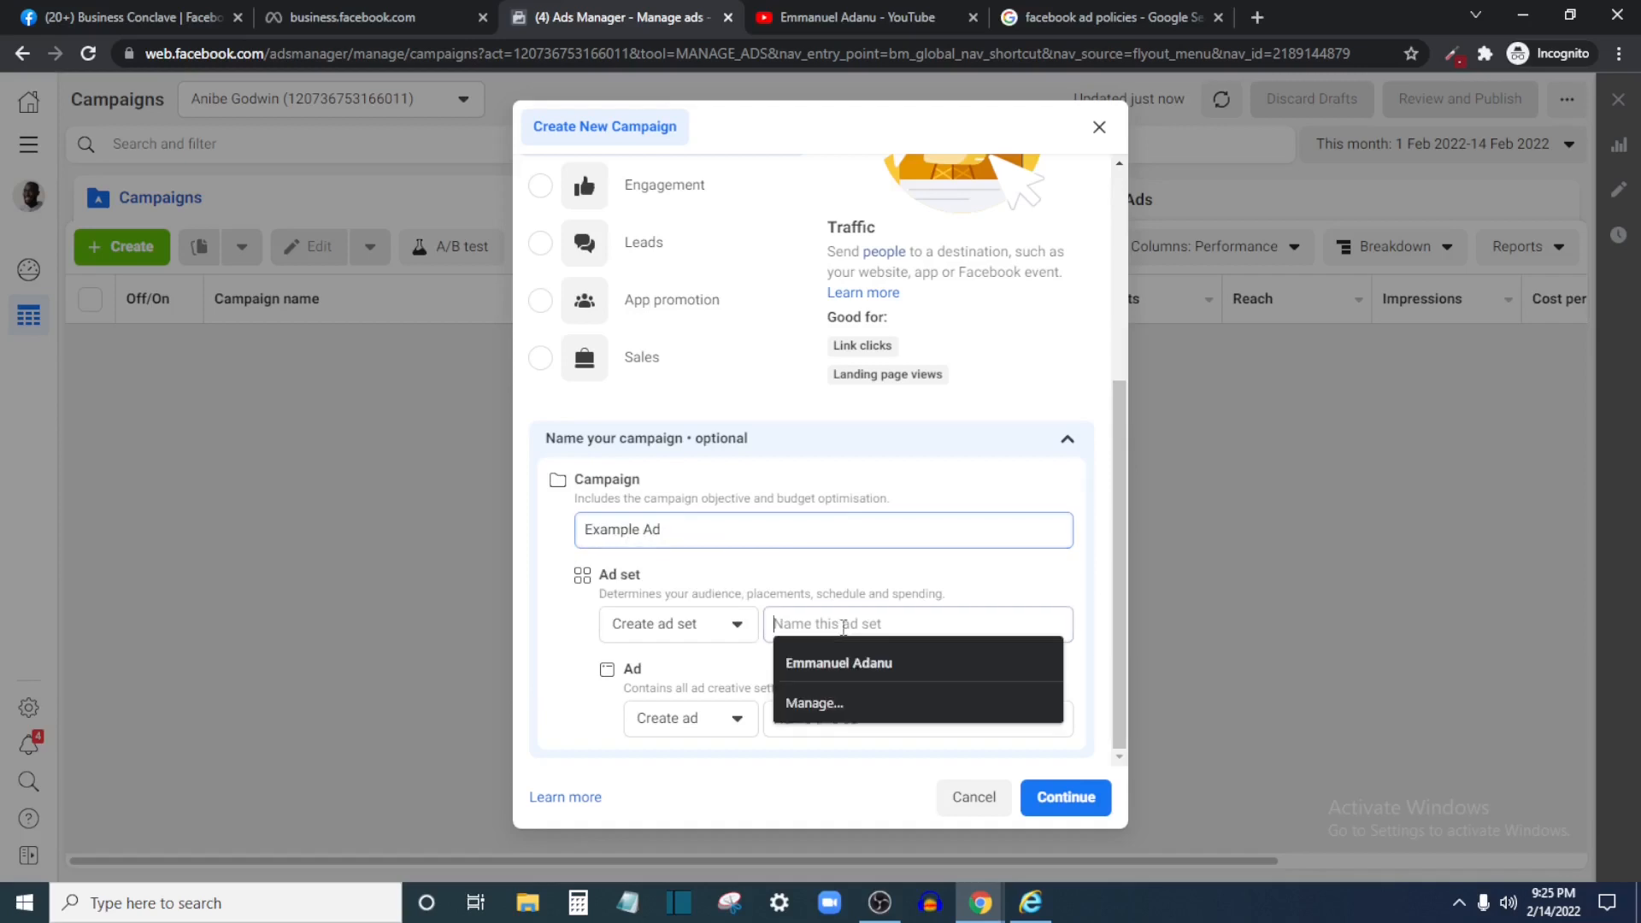
{"action": "left_click", "coordinate": [724, 531]}
{"action": "triple_click", "coordinate": [721, 523]}
{"action": "key", "text": "ctrl+c"}
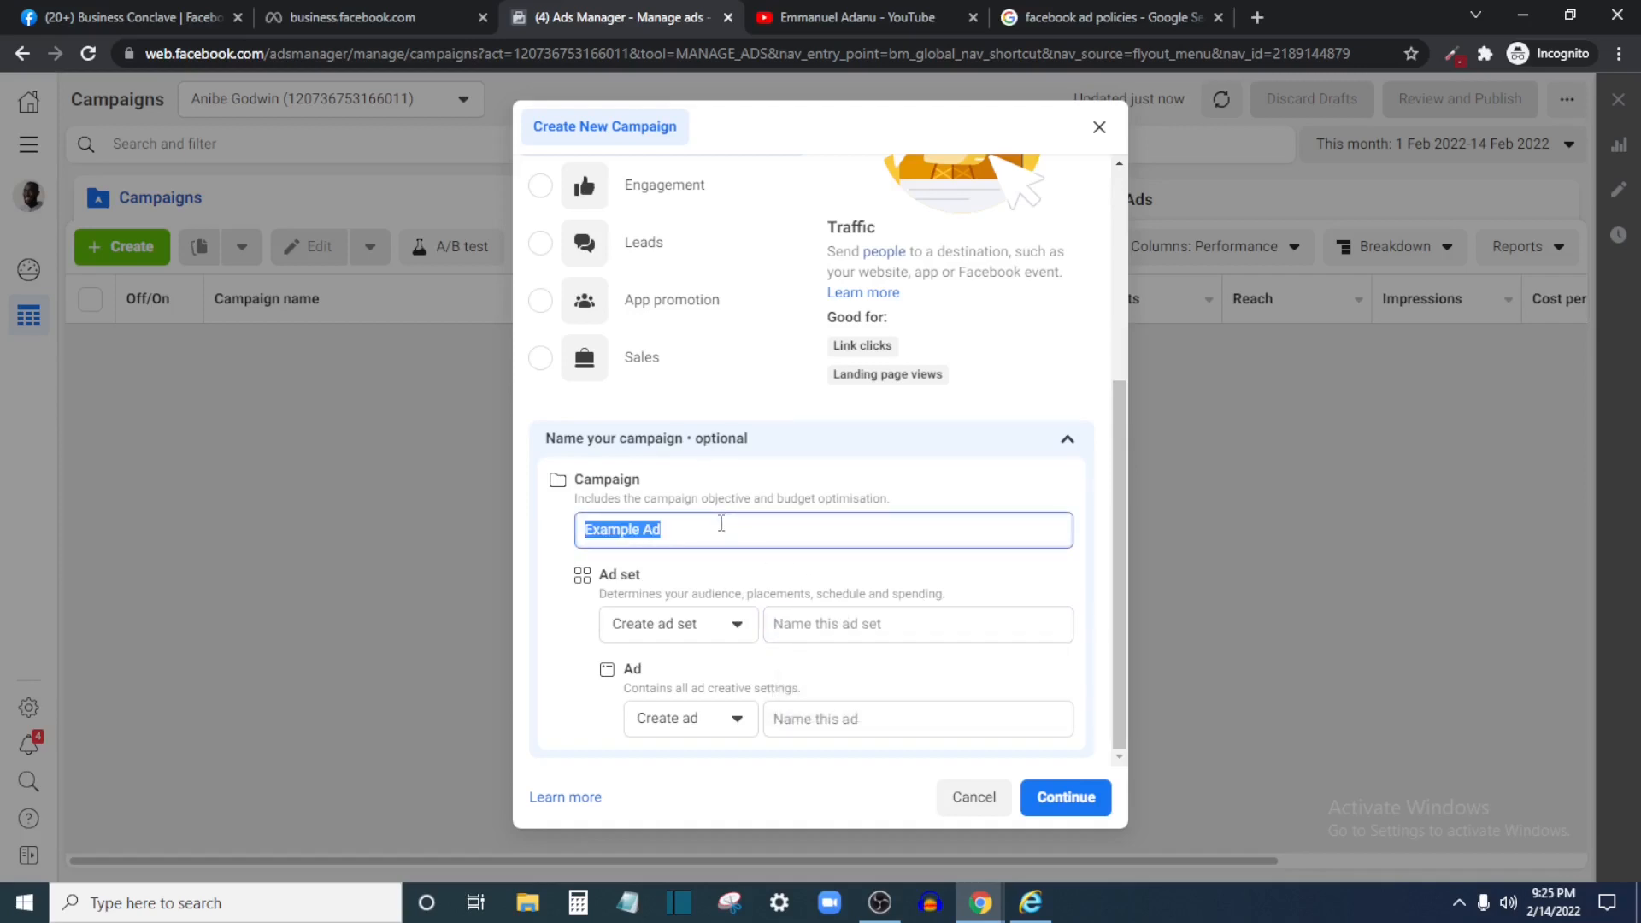
{"action": "left_click", "coordinate": [812, 620]}
{"action": "key", "text": "ctrl+v"}
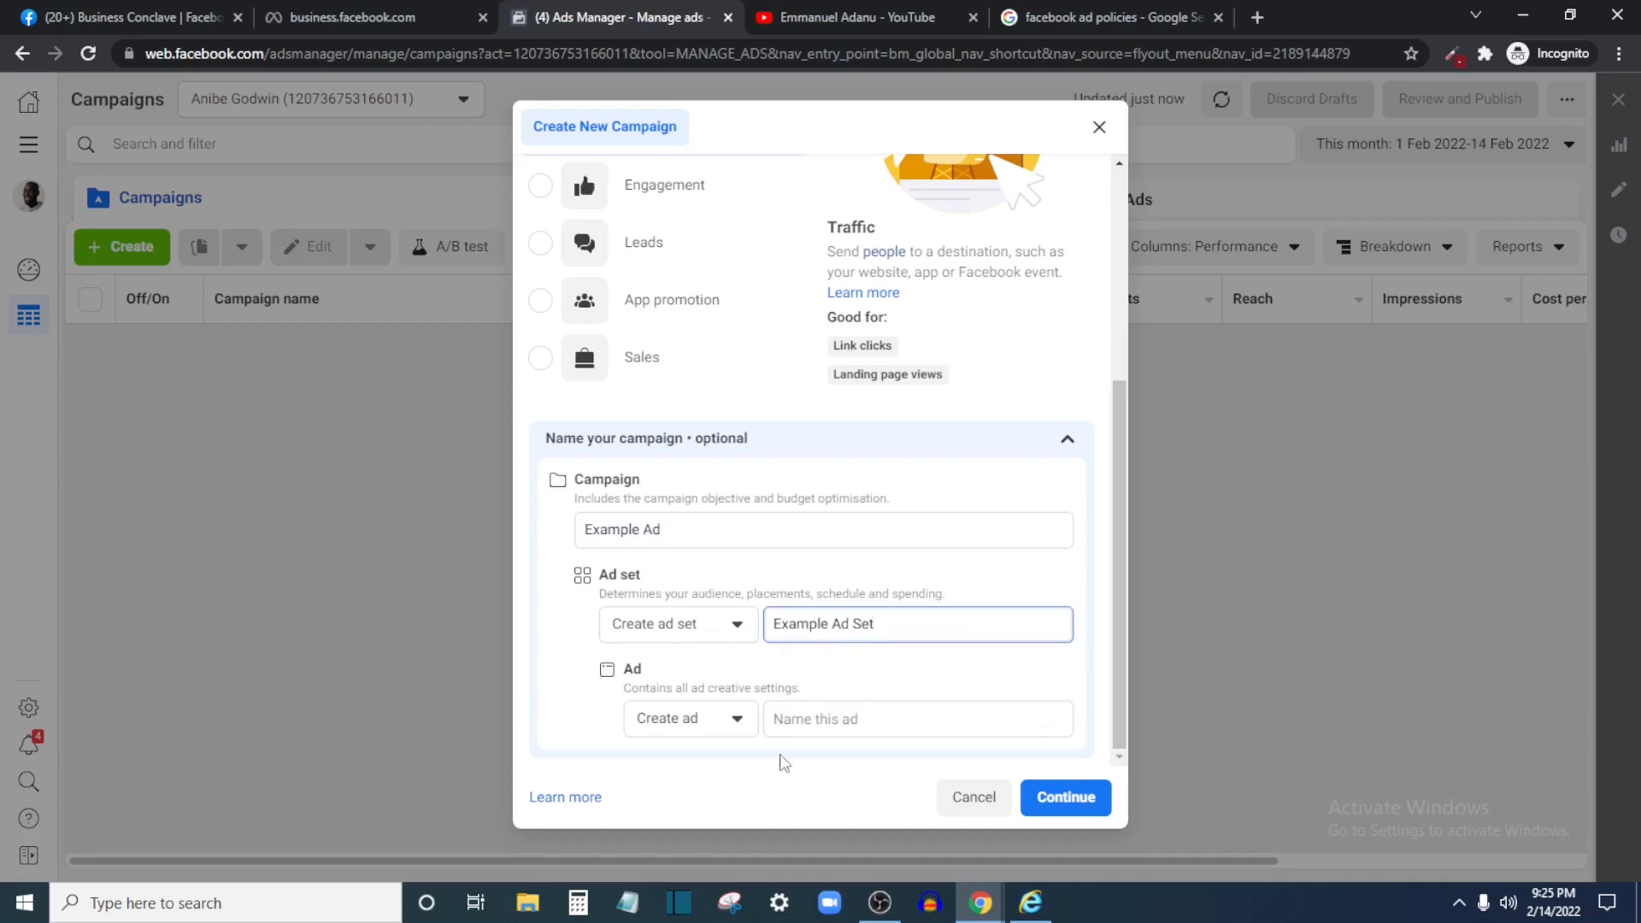
{"action": "left_click", "coordinate": [812, 718]}
{"action": "key", "text": "ctrl+v"}
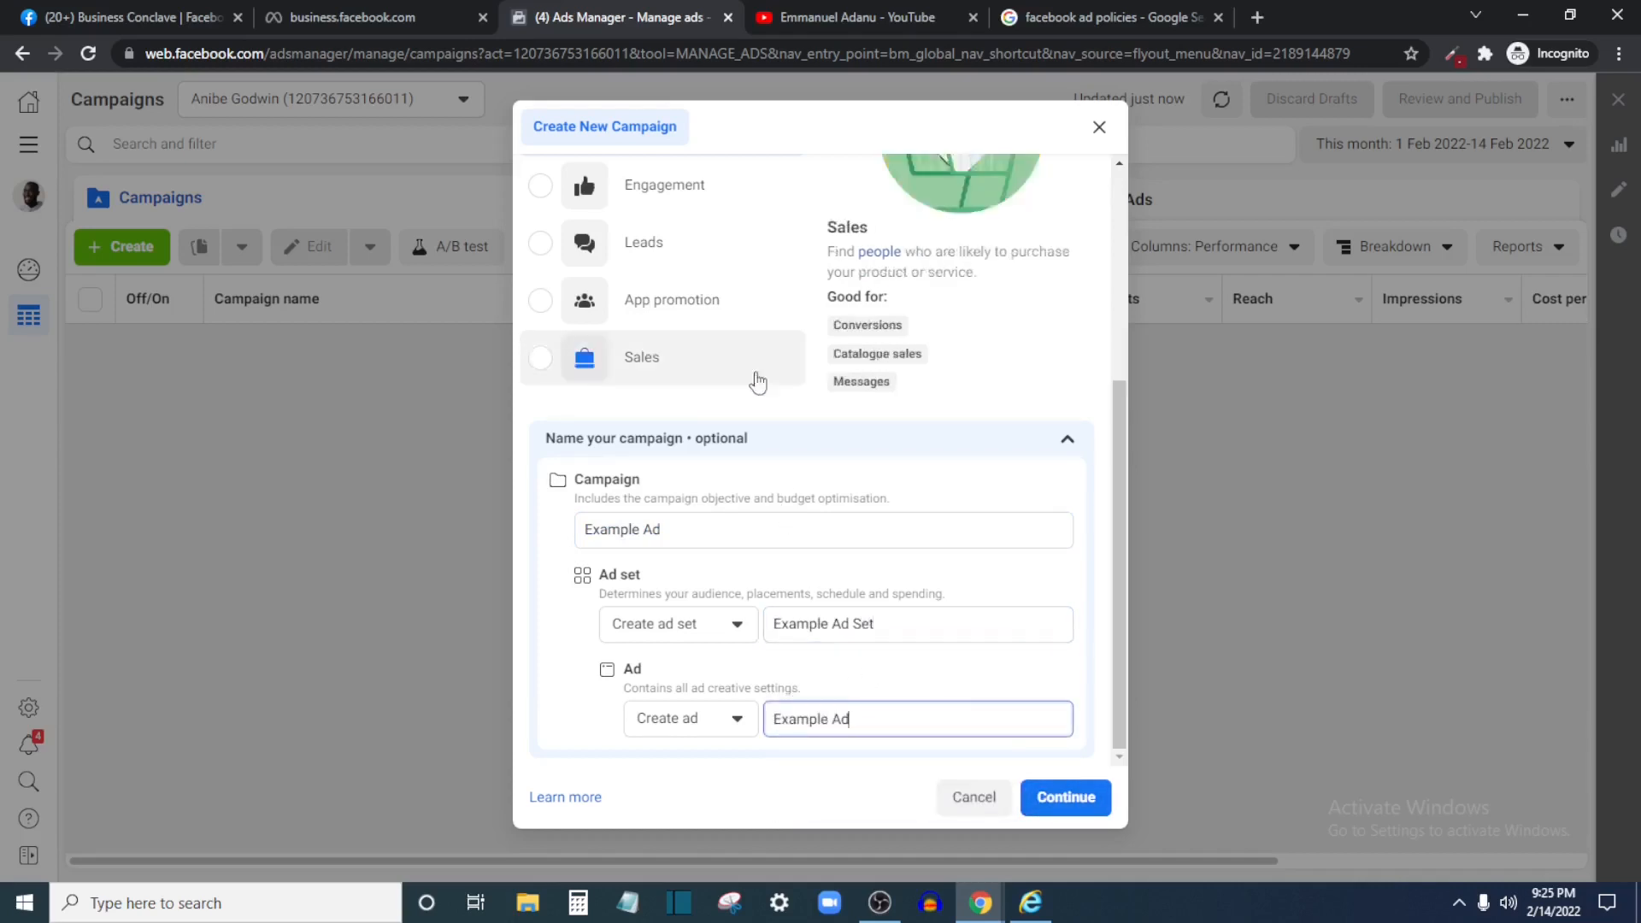
{"action": "left_click", "coordinate": [1091, 804]}
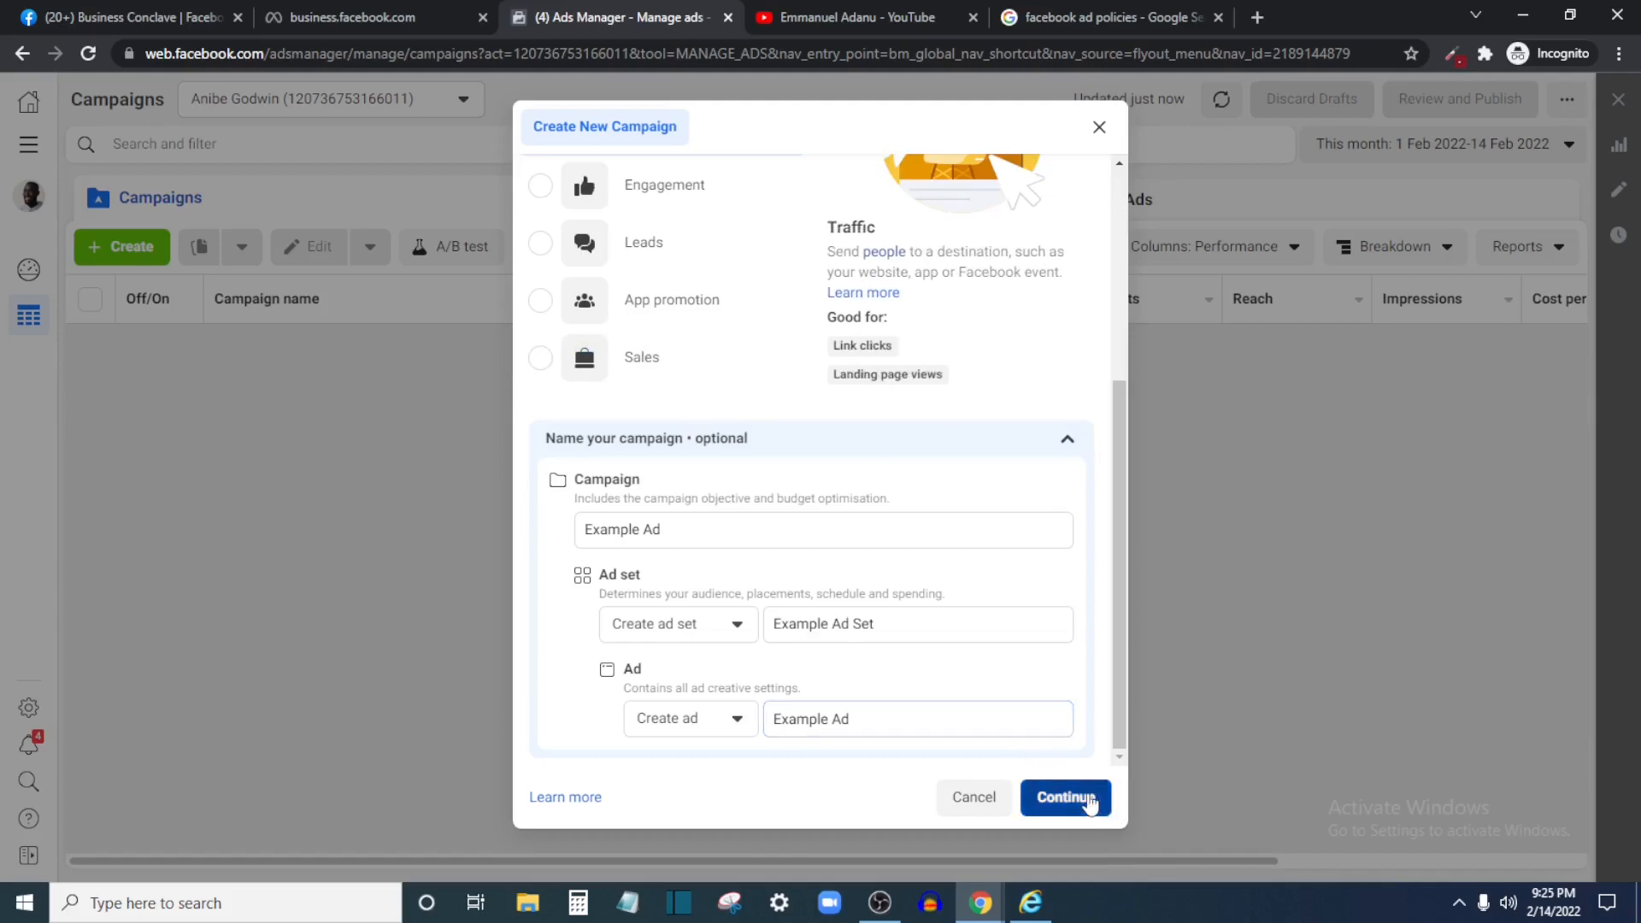
Confirm the Example Ad campaign and switch Create A/B test on, then back off
{"action": "left_click", "coordinate": [1090, 803]}
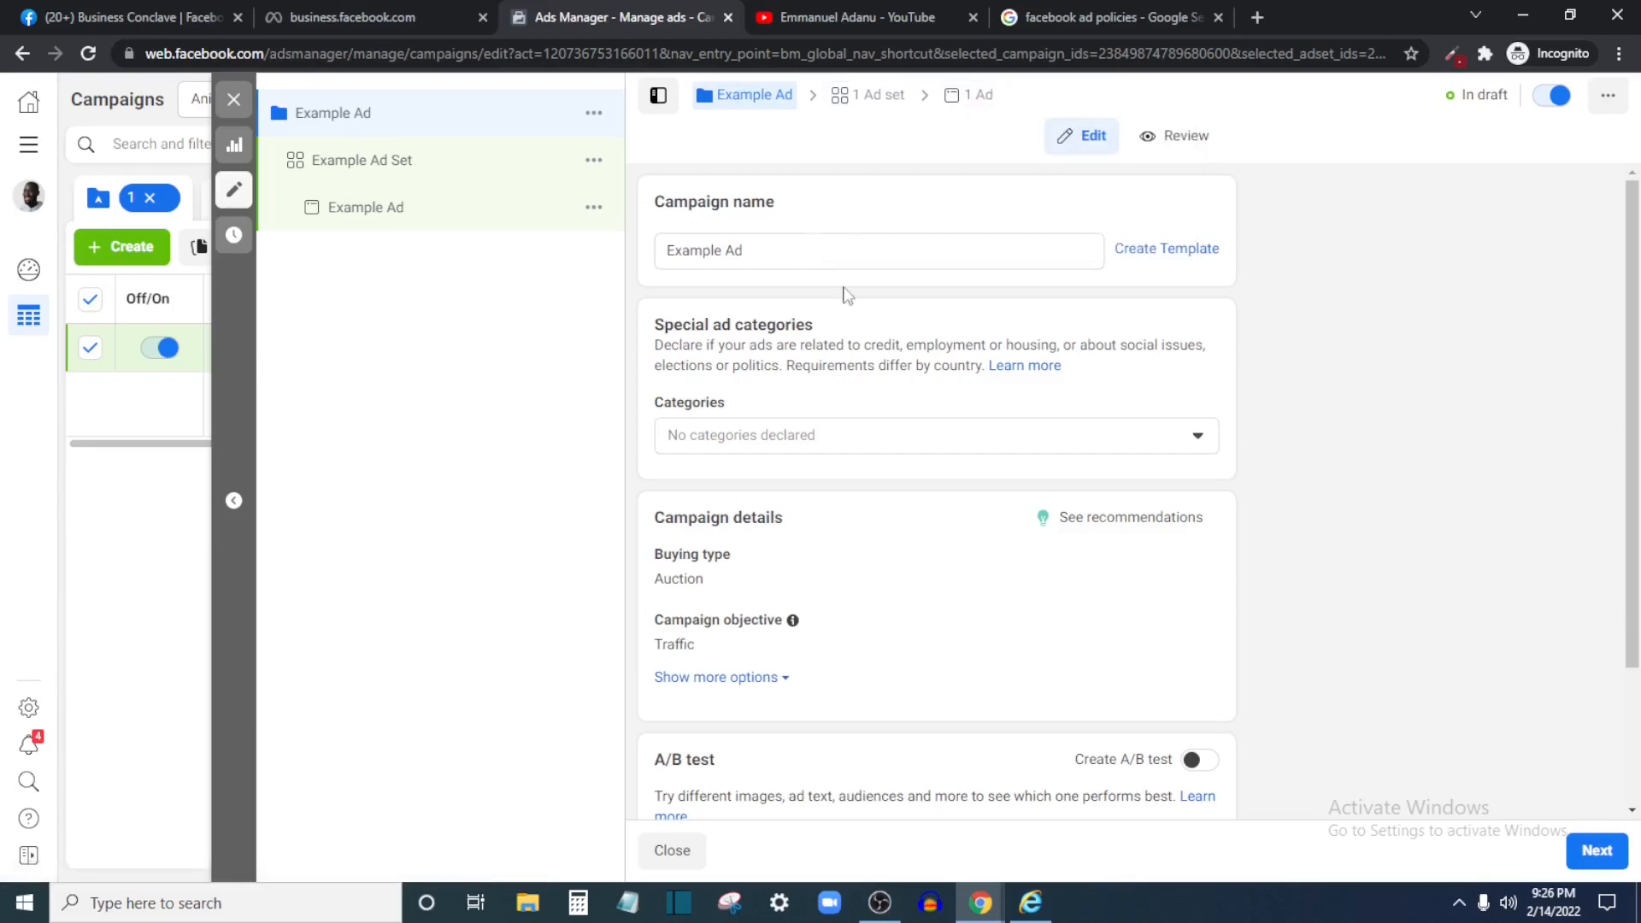
{"action": "scroll", "coordinate": [860, 437], "scroll_direction": "down", "scroll_amount": 2}
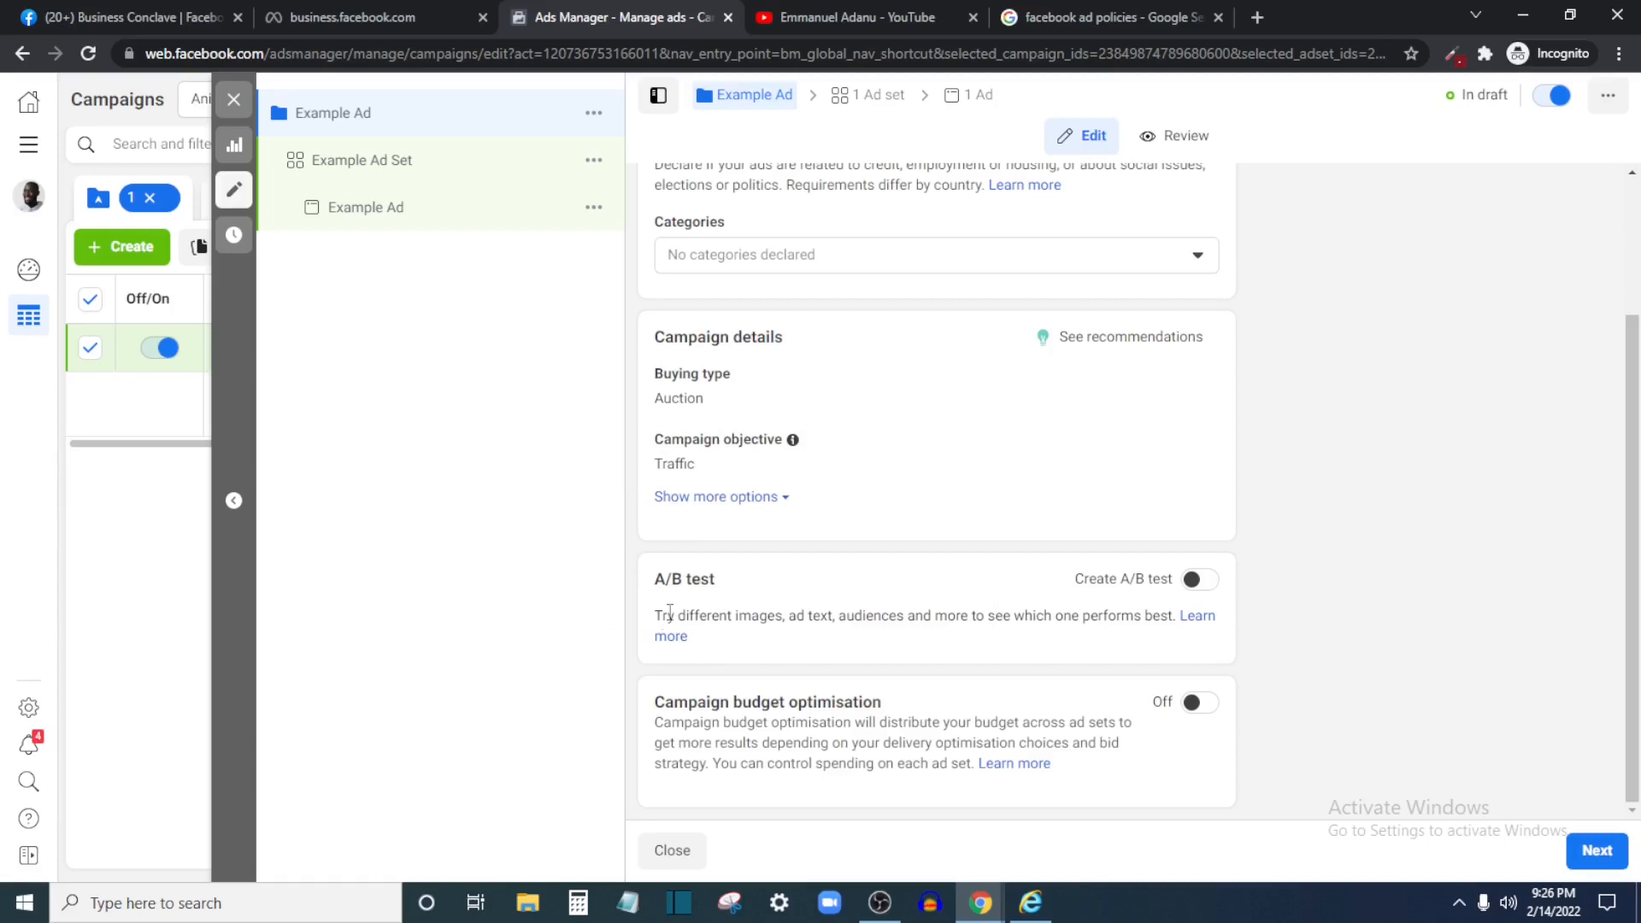
{"action": "left_click", "coordinate": [1212, 585]}
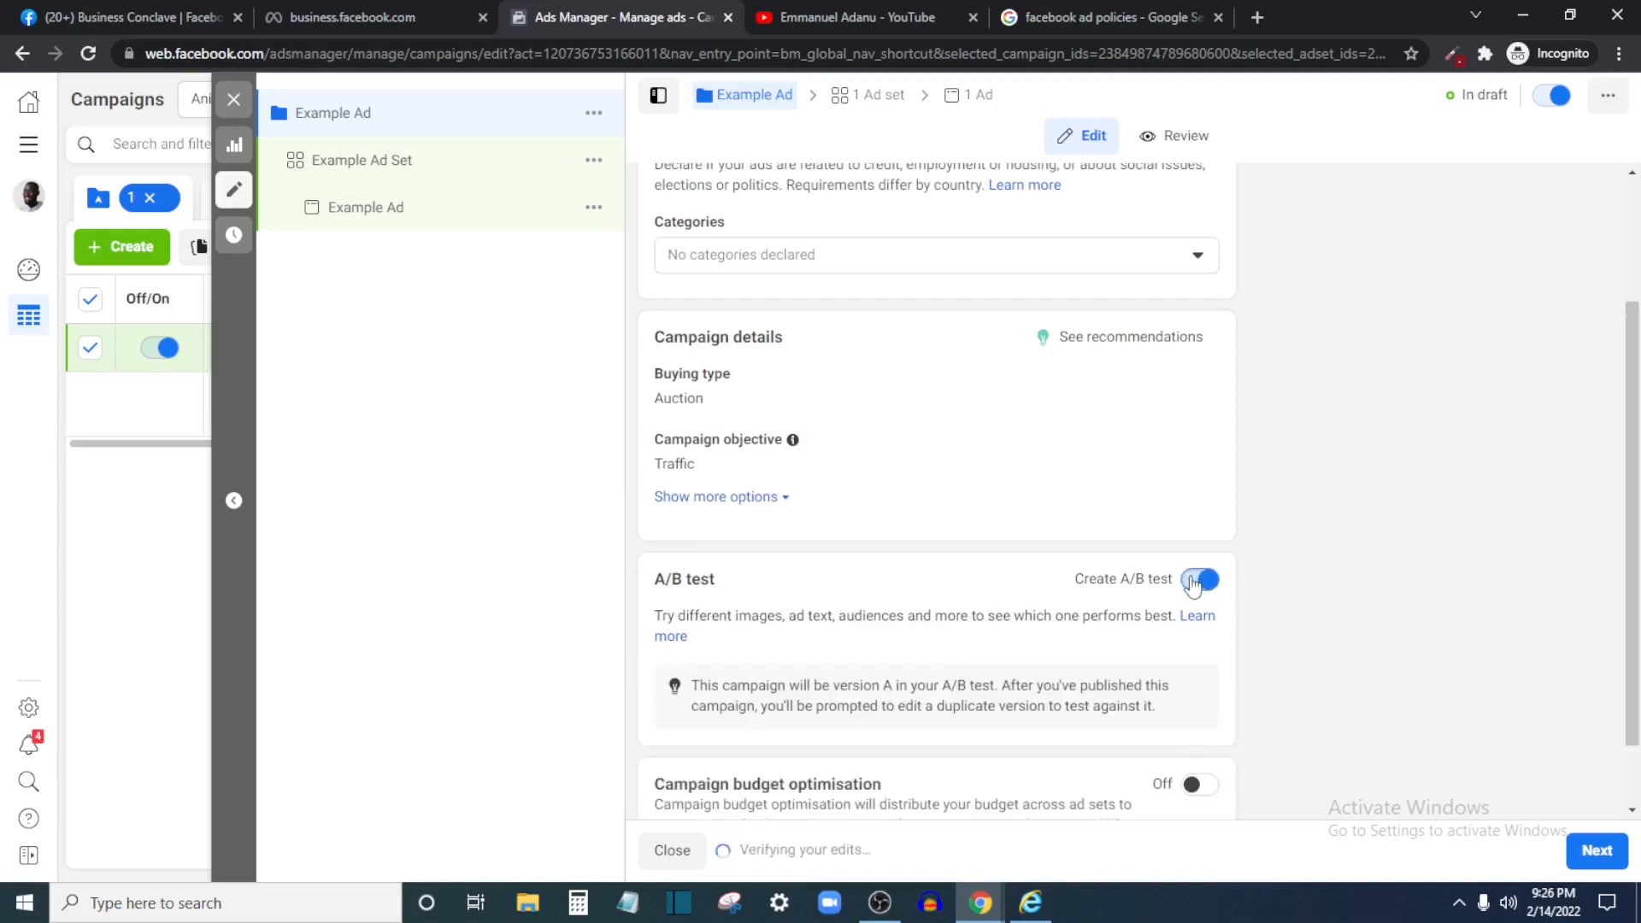
{"action": "left_click", "coordinate": [1194, 585]}
{"action": "scroll", "coordinate": [681, 479], "scroll_direction": "up", "scroll_amount": 1}
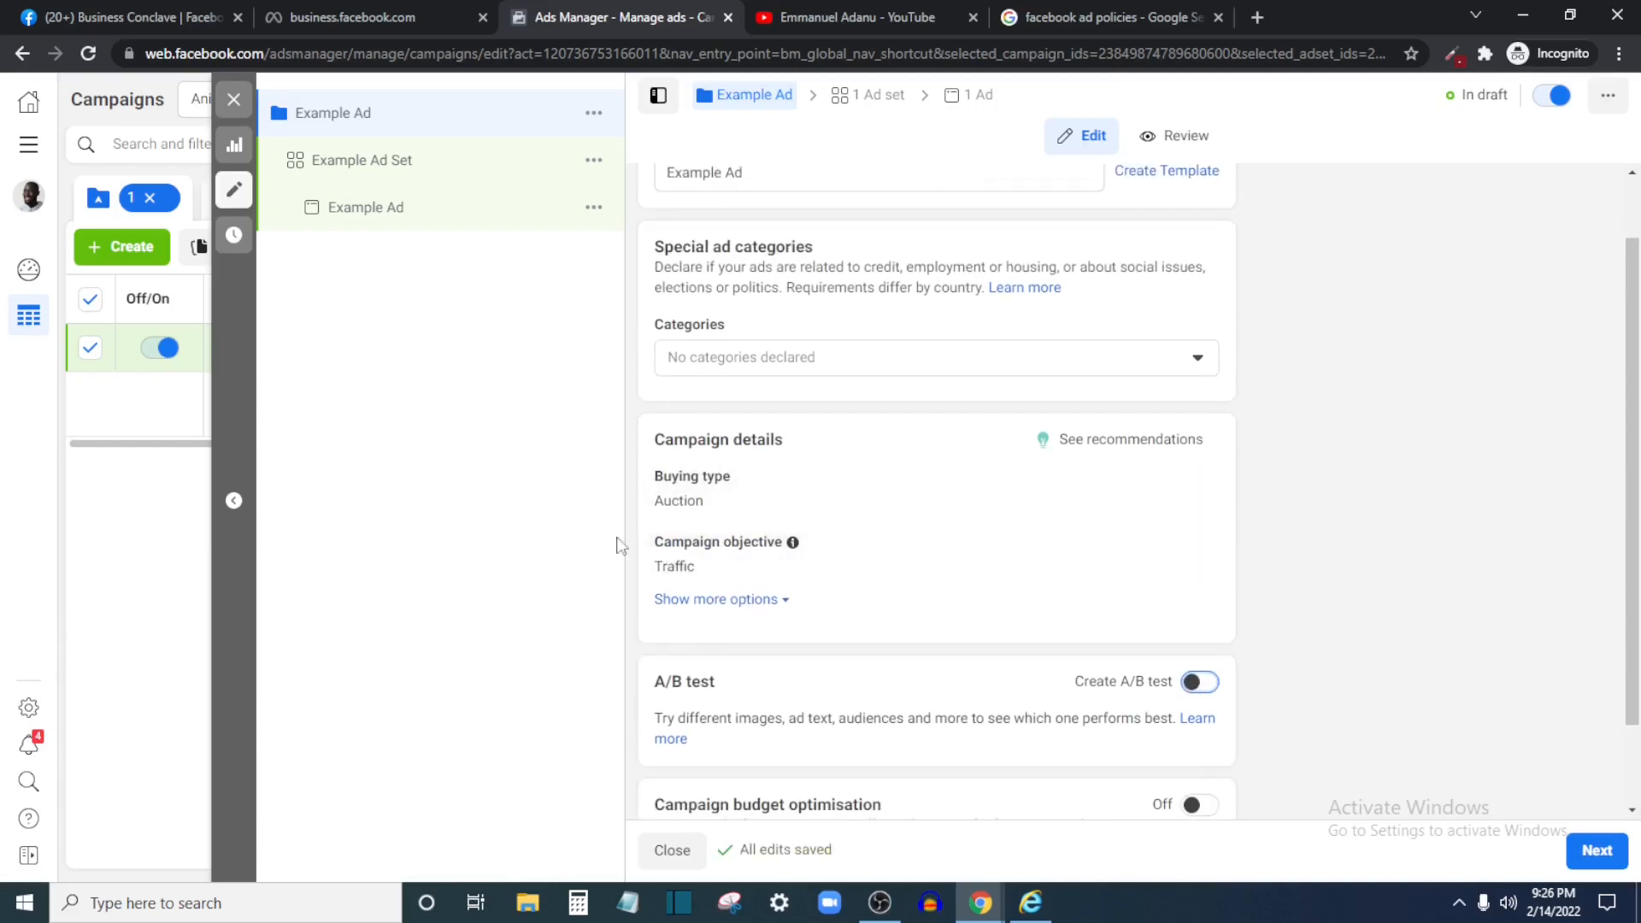
Turn on campaign budget optimisation with a ₦3,980.00 daily budget, dismissing the help tip
{"action": "scroll", "coordinate": [855, 581], "scroll_direction": "down", "scroll_amount": 1}
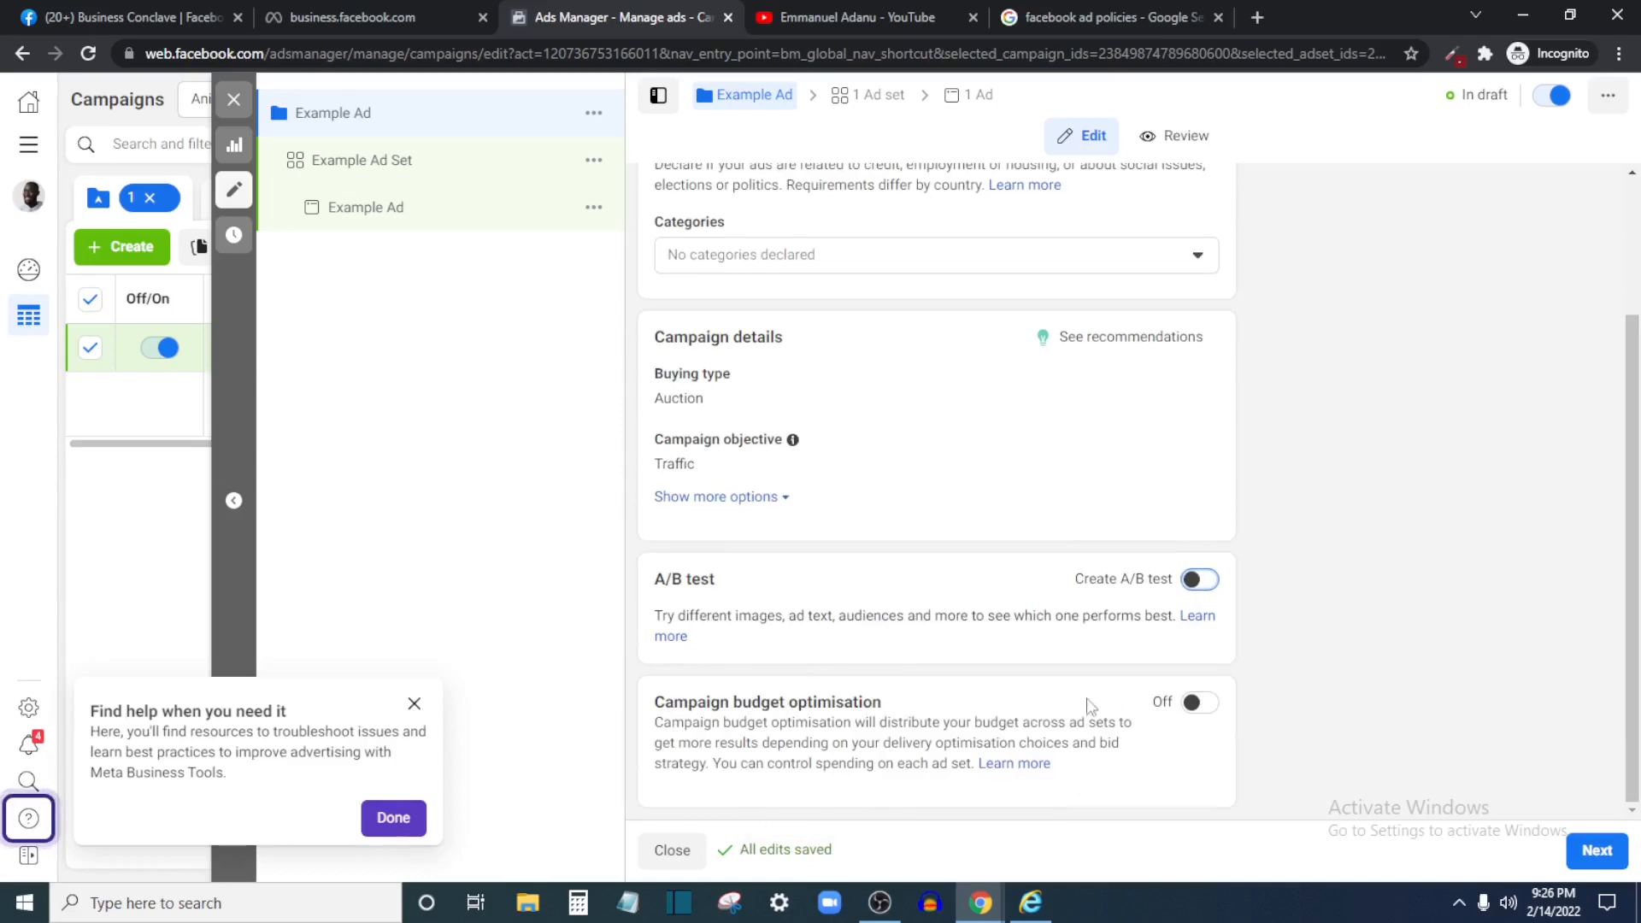
{"action": "left_click", "coordinate": [1198, 706]}
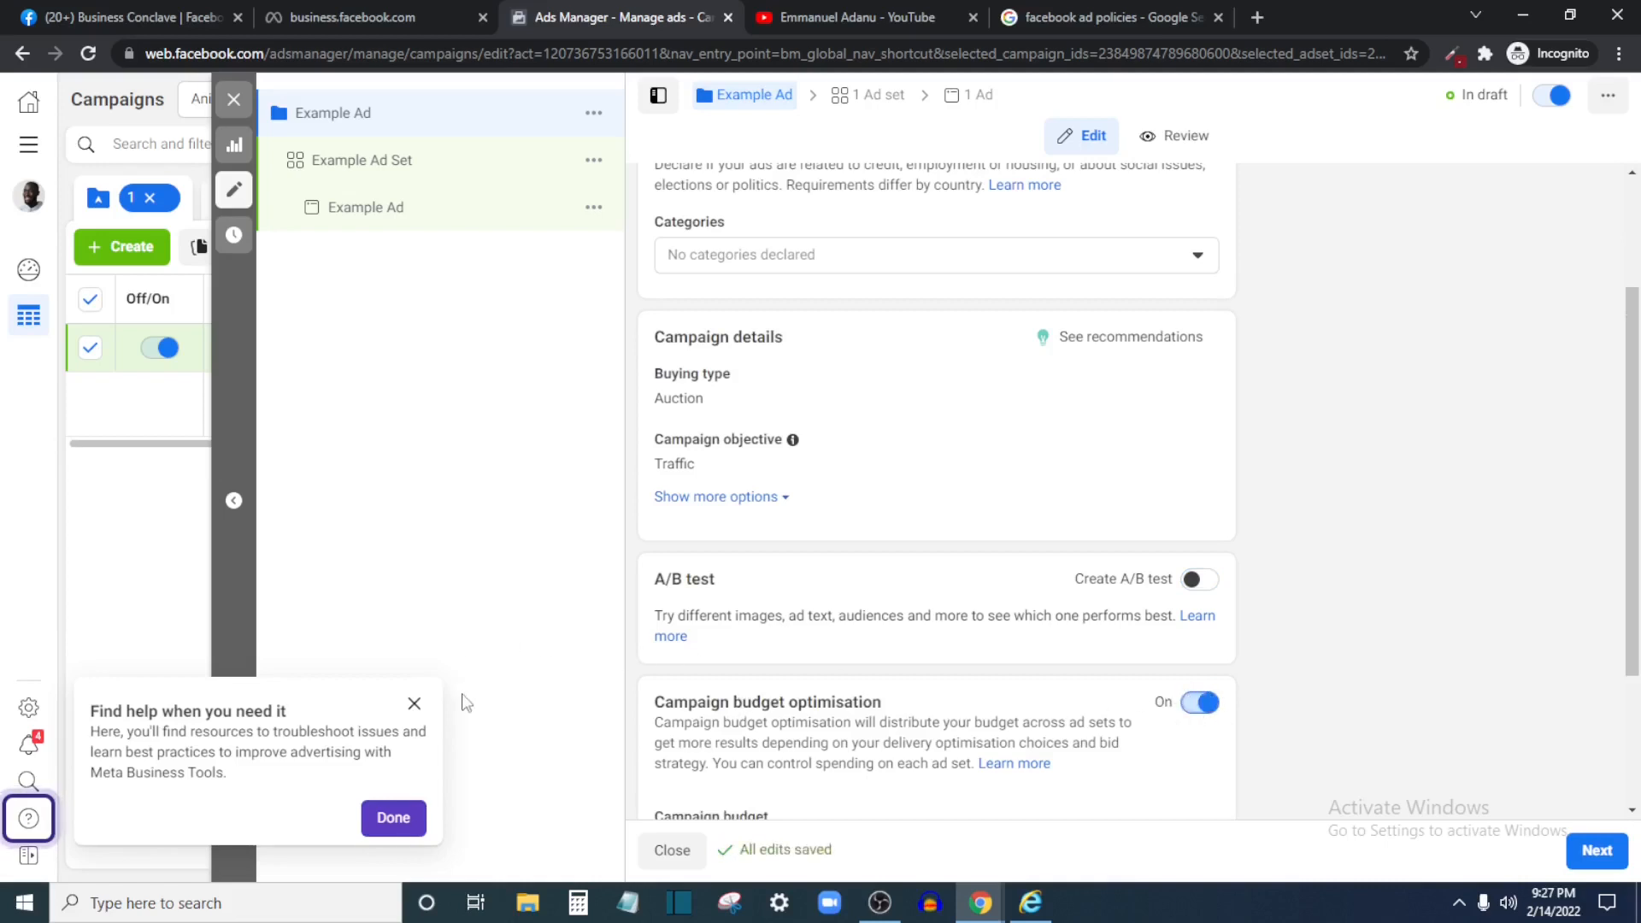
{"action": "left_click", "coordinate": [414, 705]}
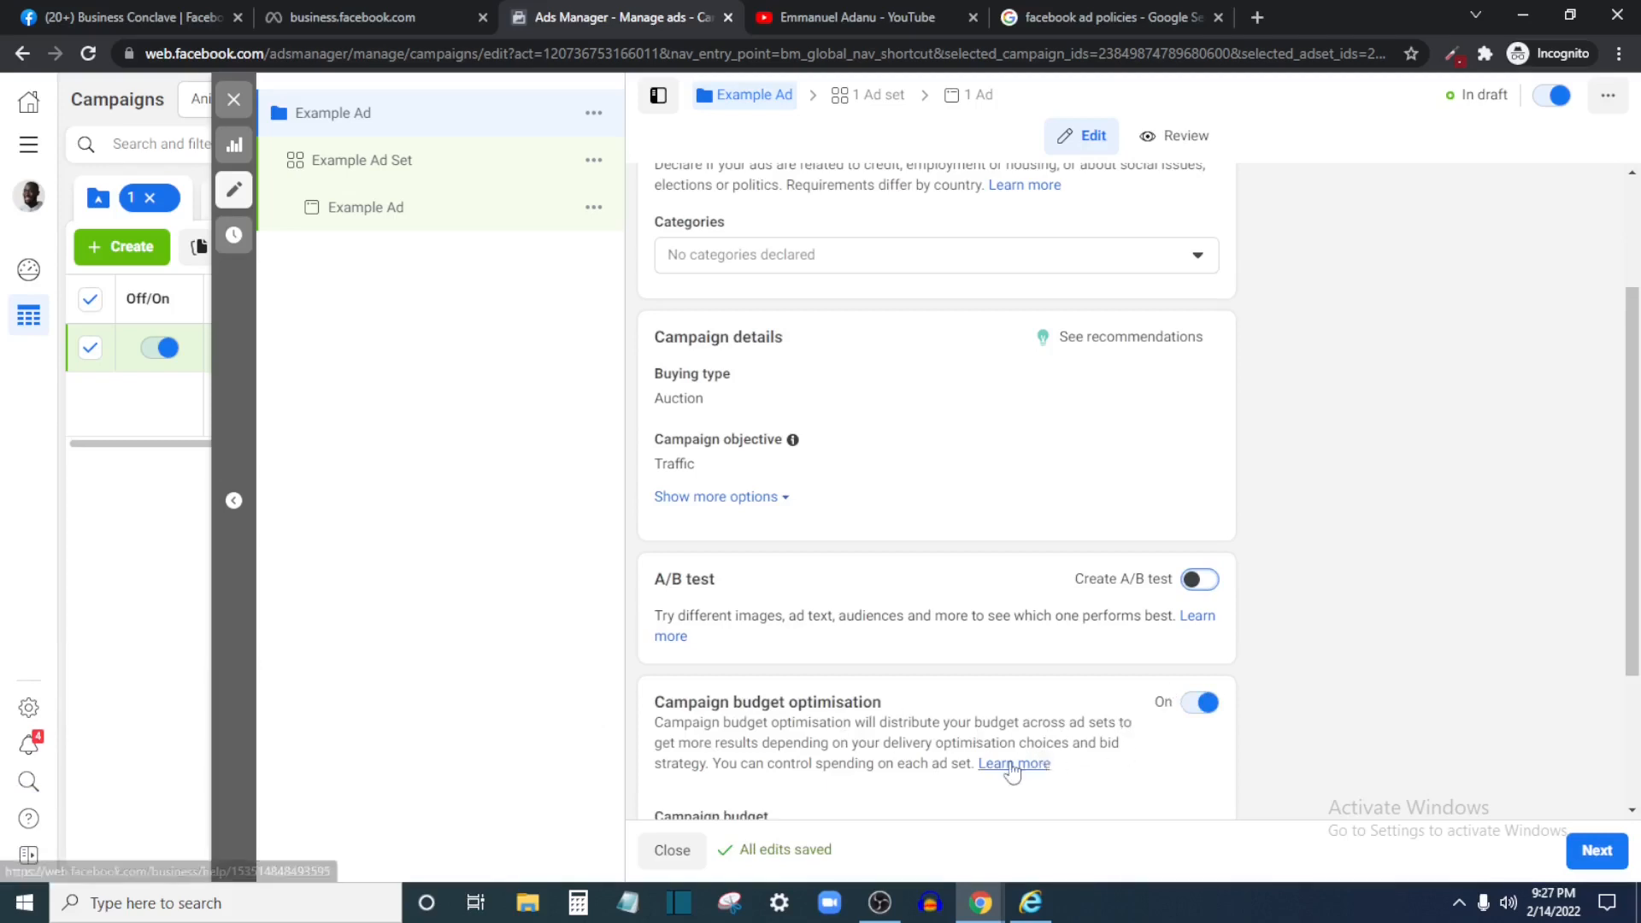
{"action": "scroll", "coordinate": [1095, 726], "scroll_direction": "down", "scroll_amount": 3}
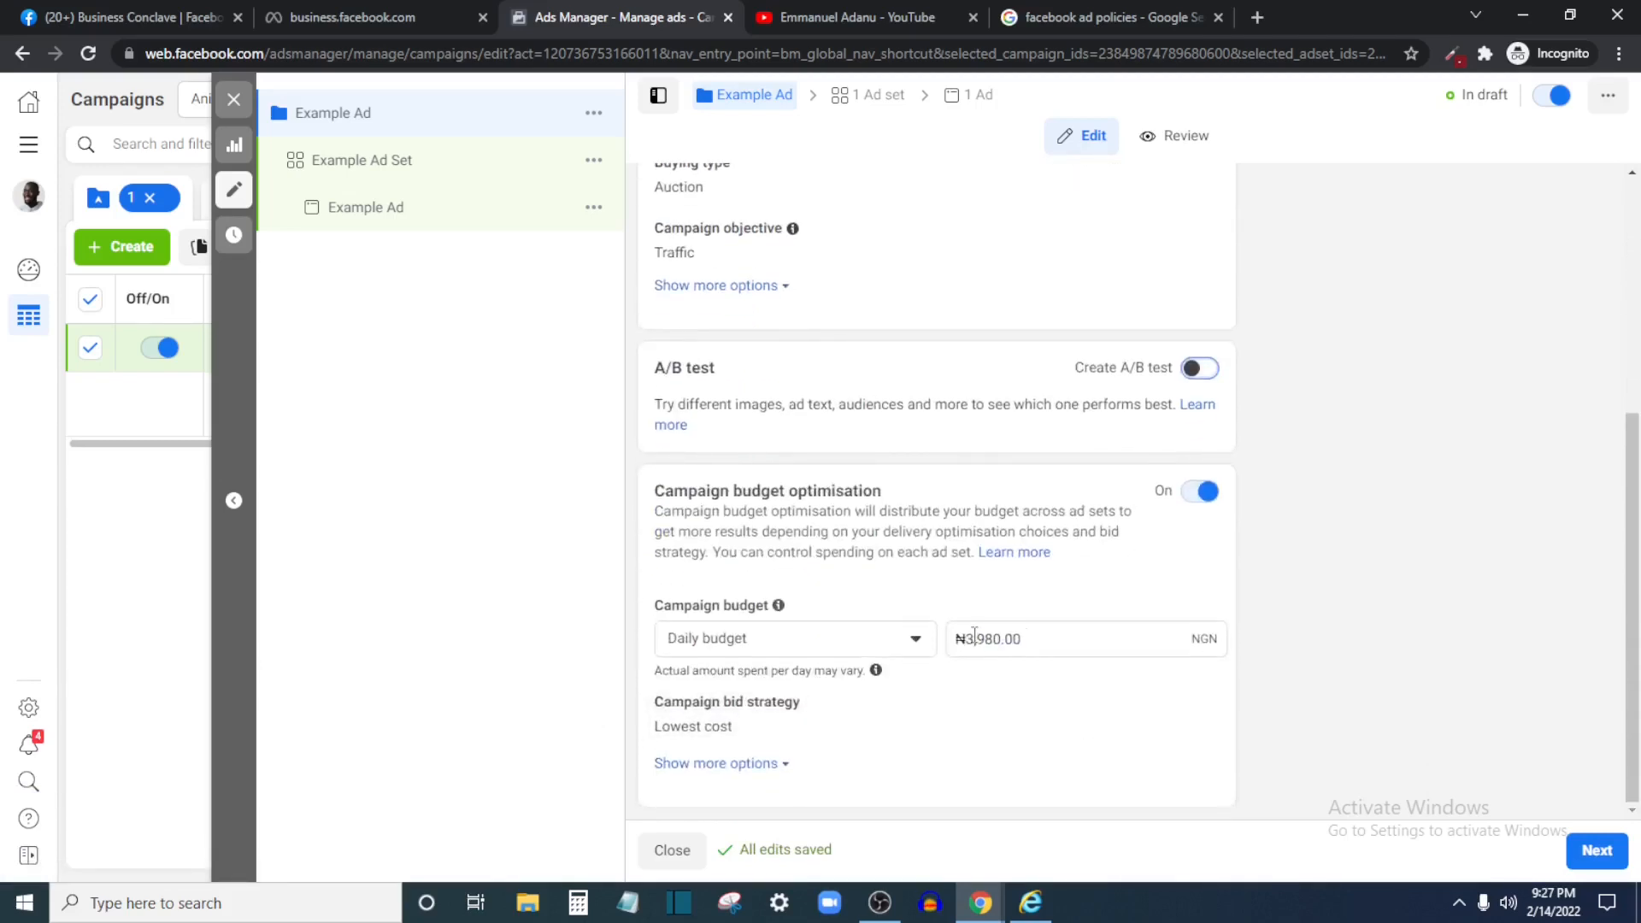
{"action": "left_click", "coordinate": [1199, 490]}
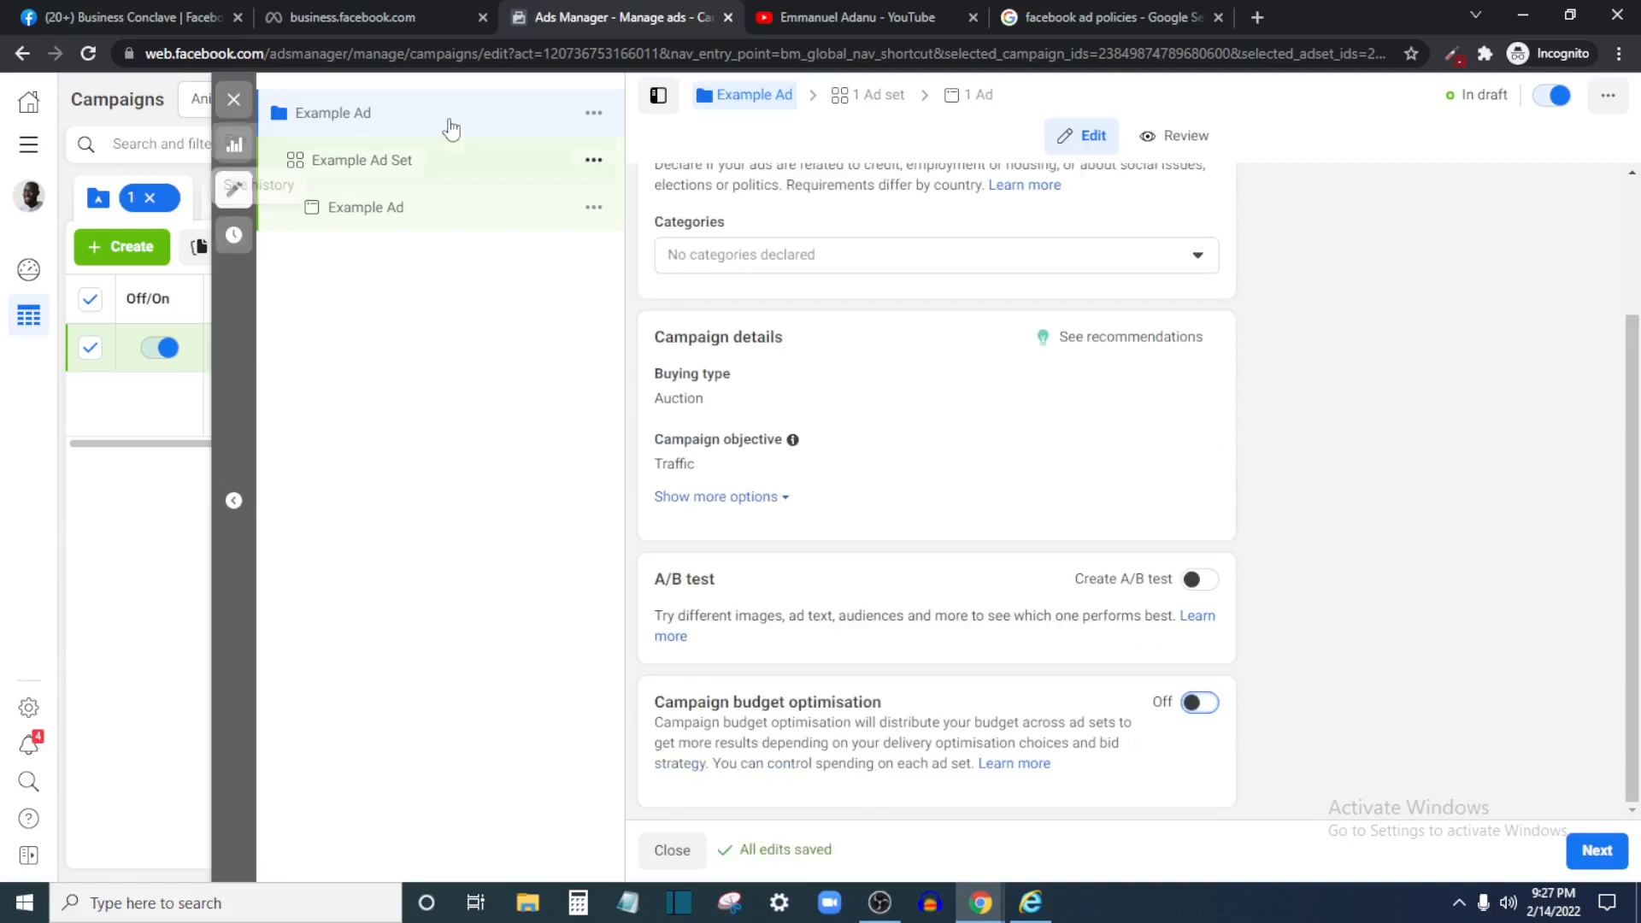
{"action": "left_click", "coordinate": [1197, 704]}
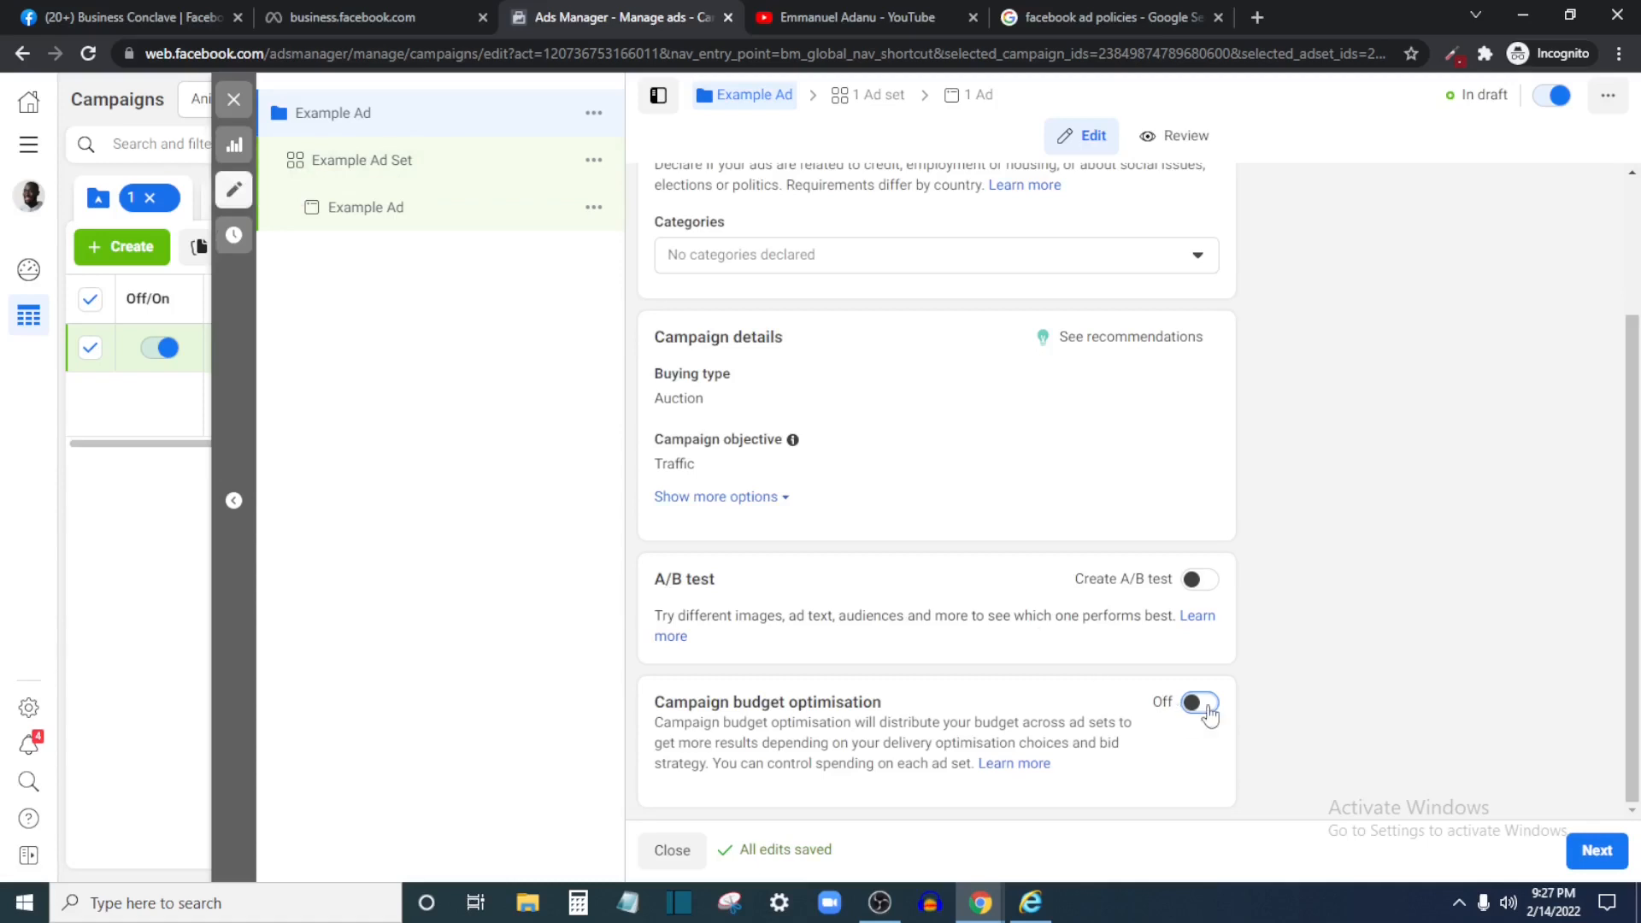
{"action": "scroll", "coordinate": [1201, 710], "scroll_direction": "down", "scroll_amount": 3}
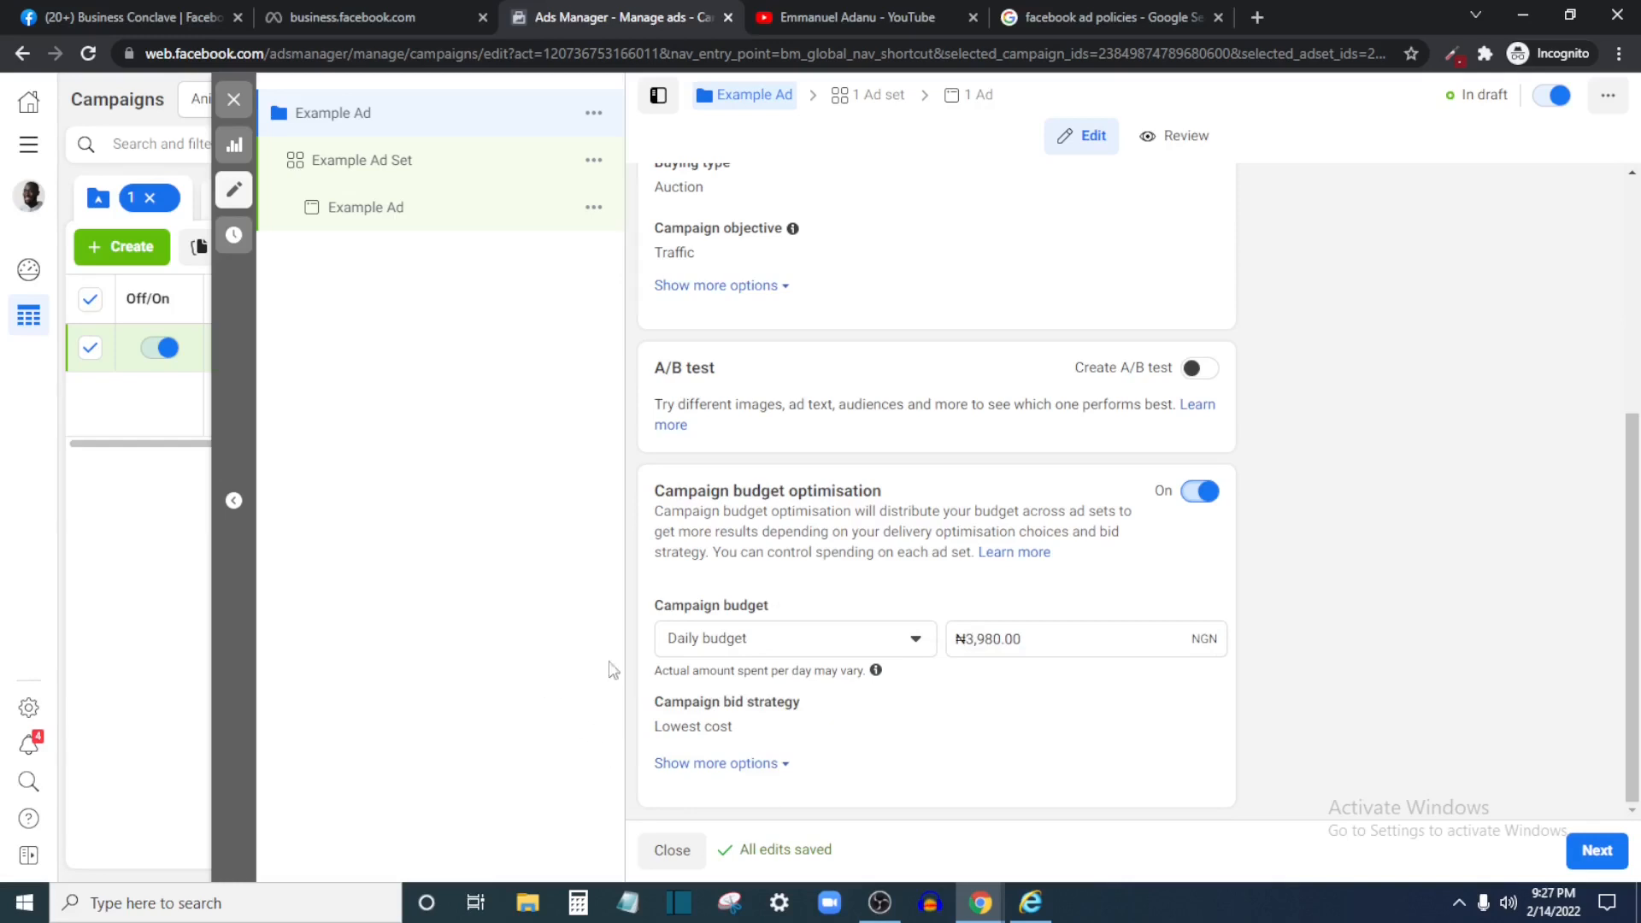
Proceed to the Example Ad Set settings
{"action": "scroll", "coordinate": [810, 242], "scroll_direction": "up", "scroll_amount": 5}
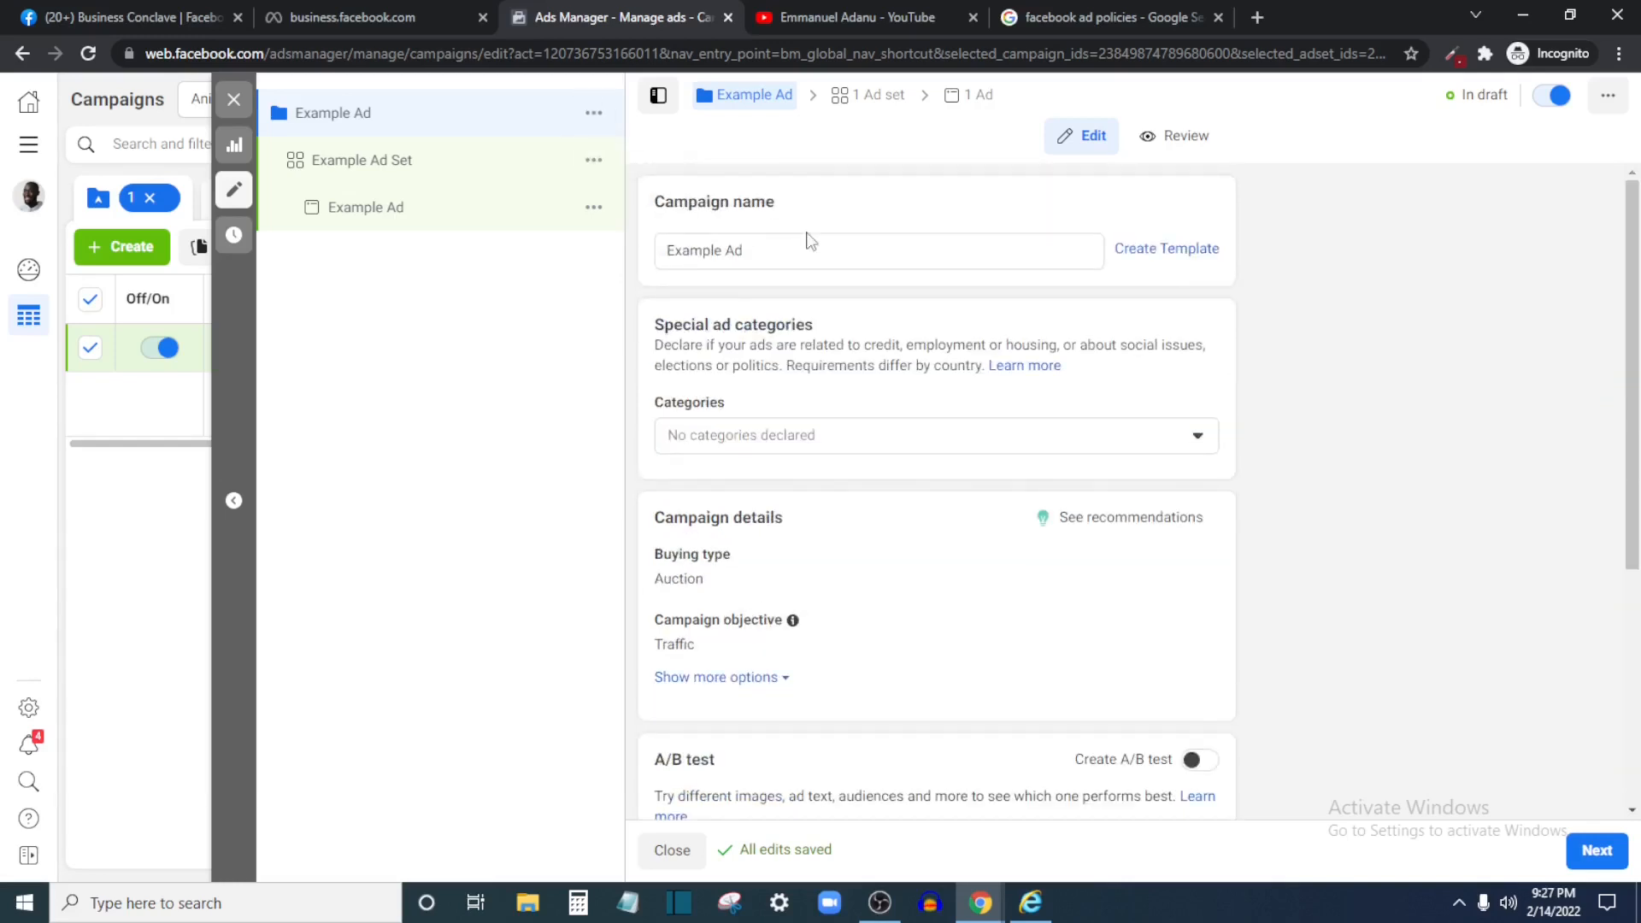
{"action": "scroll", "coordinate": [854, 437], "scroll_direction": "down", "scroll_amount": 5}
{"action": "scroll", "coordinate": [853, 437], "scroll_direction": "up", "scroll_amount": 5}
{"action": "left_click", "coordinate": [1610, 844]}
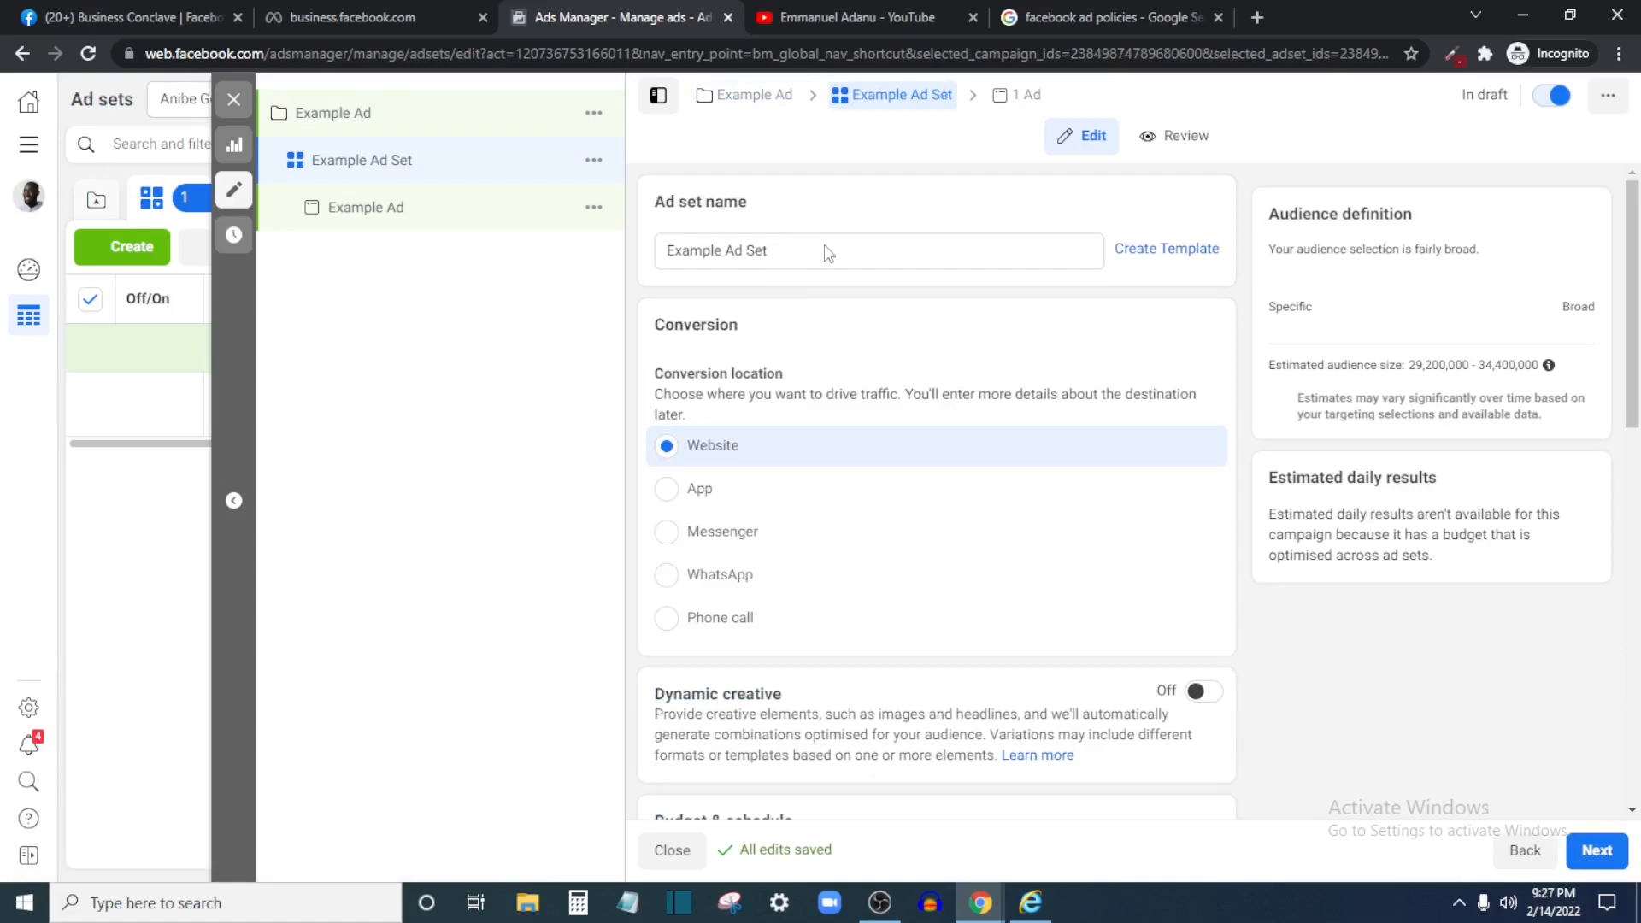
{"action": "scroll", "coordinate": [834, 453], "scroll_direction": "down", "scroll_amount": 1}
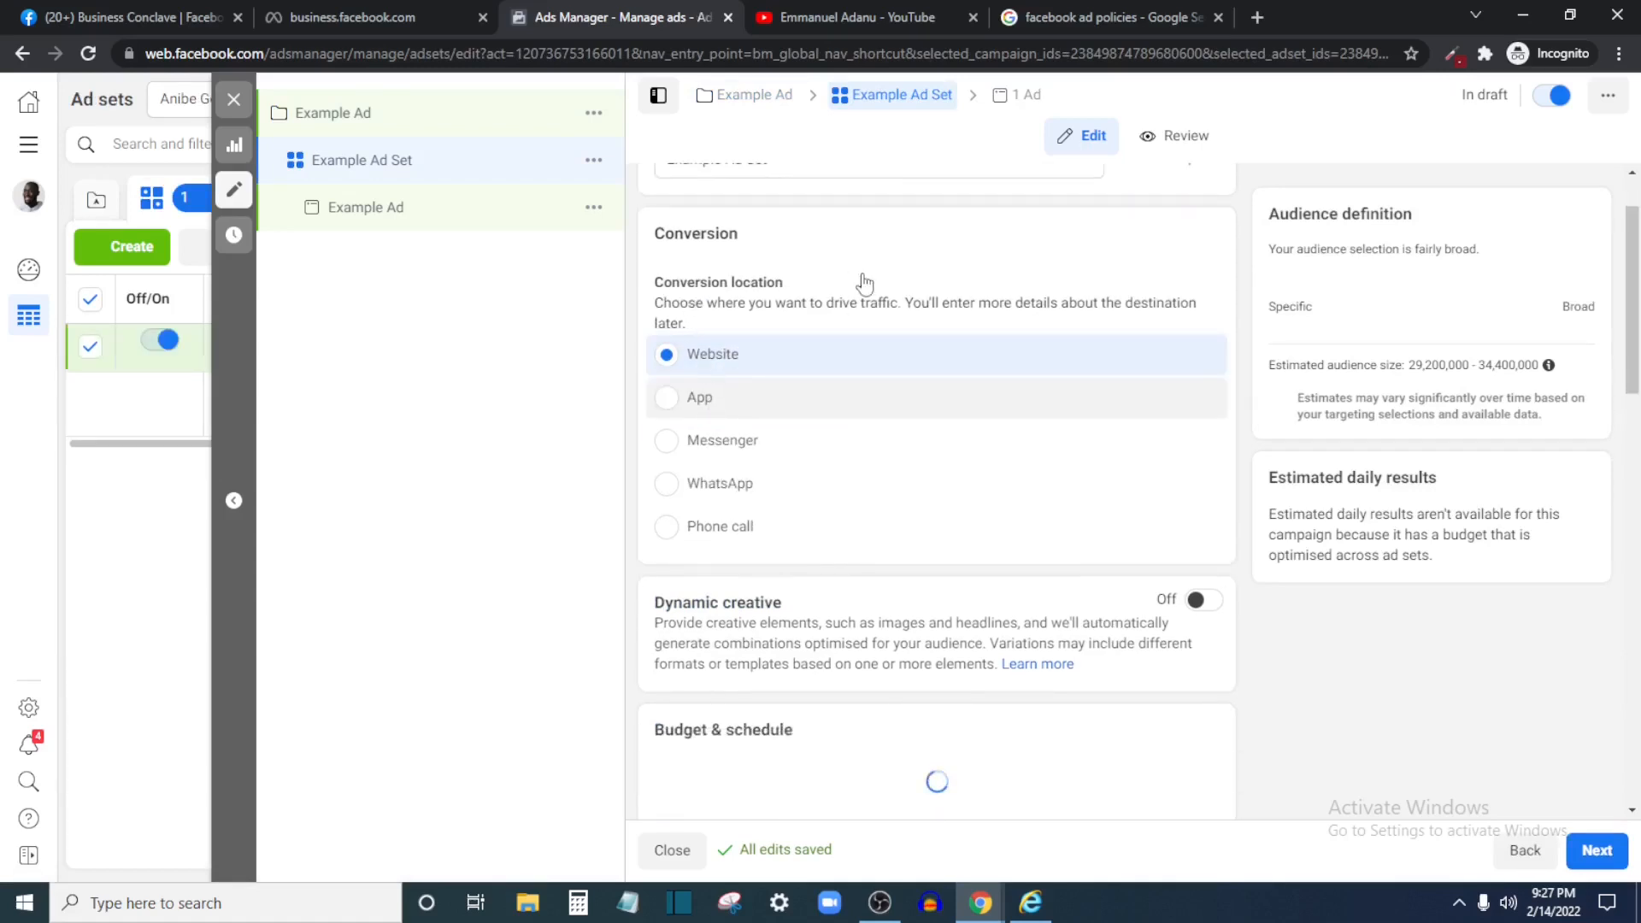
{"action": "scroll", "coordinate": [718, 402], "scroll_direction": "down", "scroll_amount": 2}
{"action": "scroll", "coordinate": [701, 367], "scroll_direction": "up", "scroll_amount": 3}
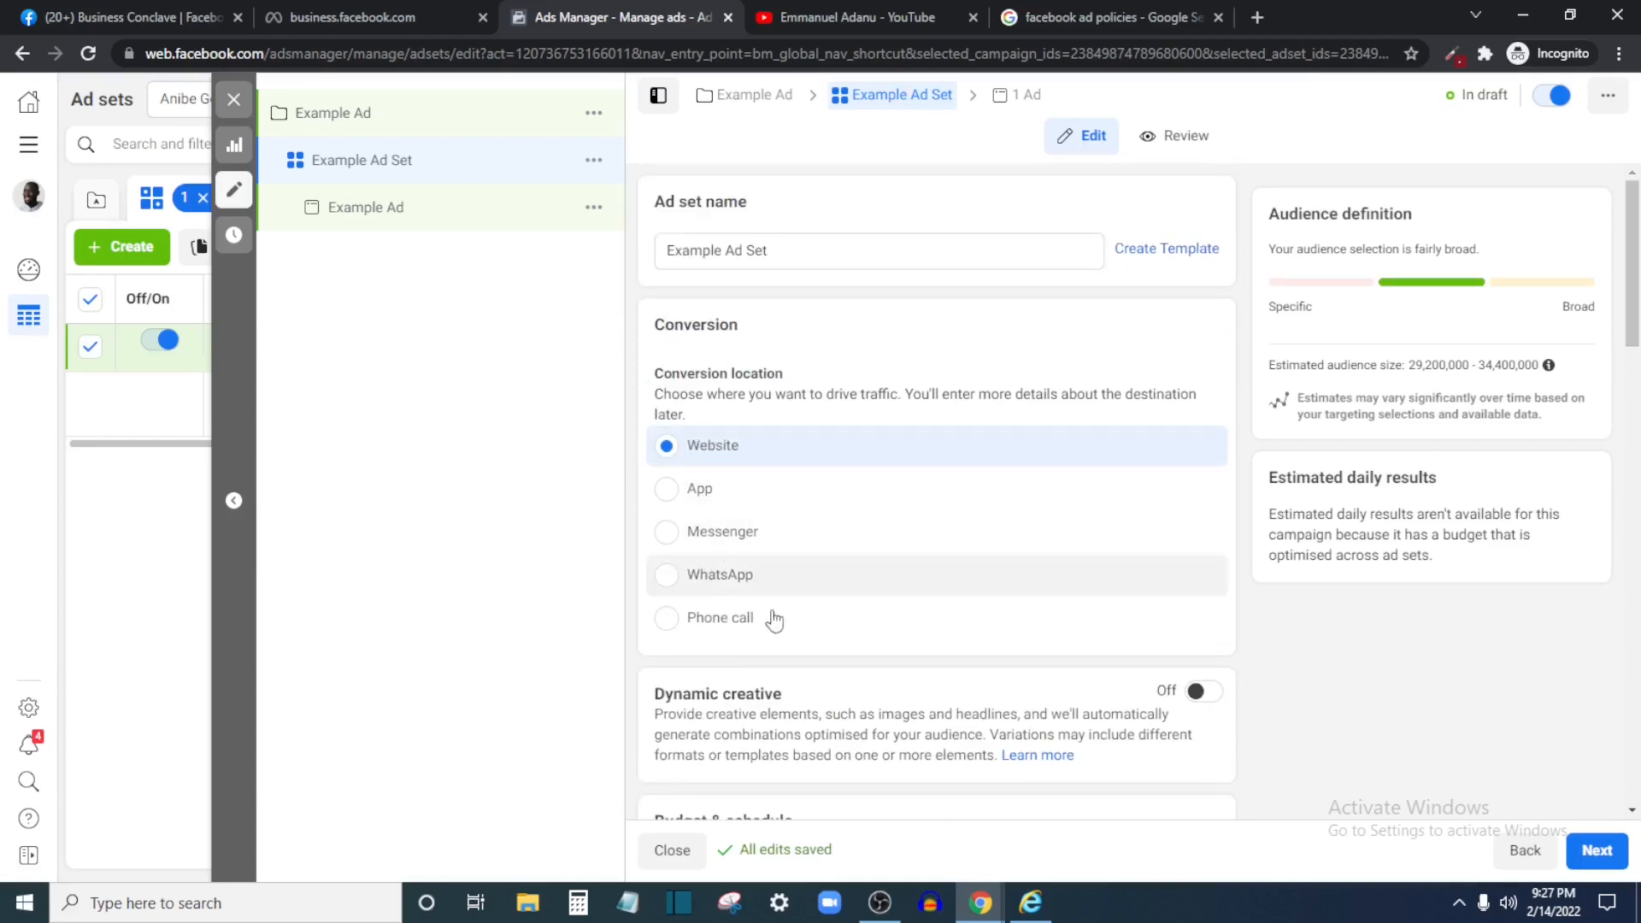
{"action": "scroll", "coordinate": [735, 629], "scroll_direction": "down", "scroll_amount": 3}
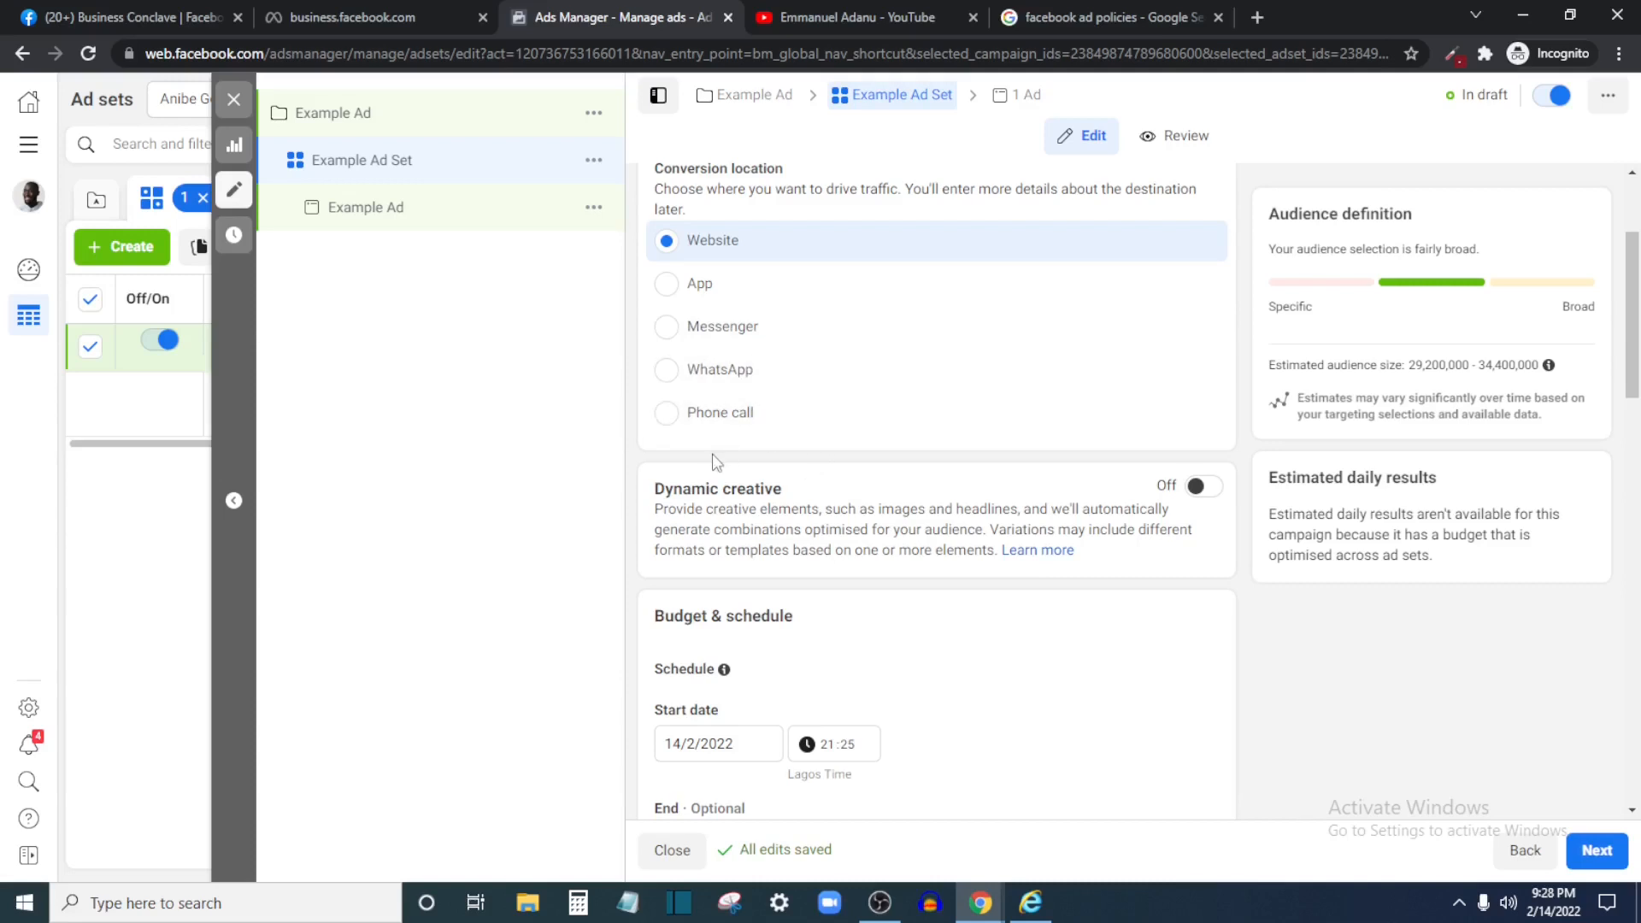
{"action": "scroll", "coordinate": [782, 511], "scroll_direction": "down", "scroll_amount": 3}
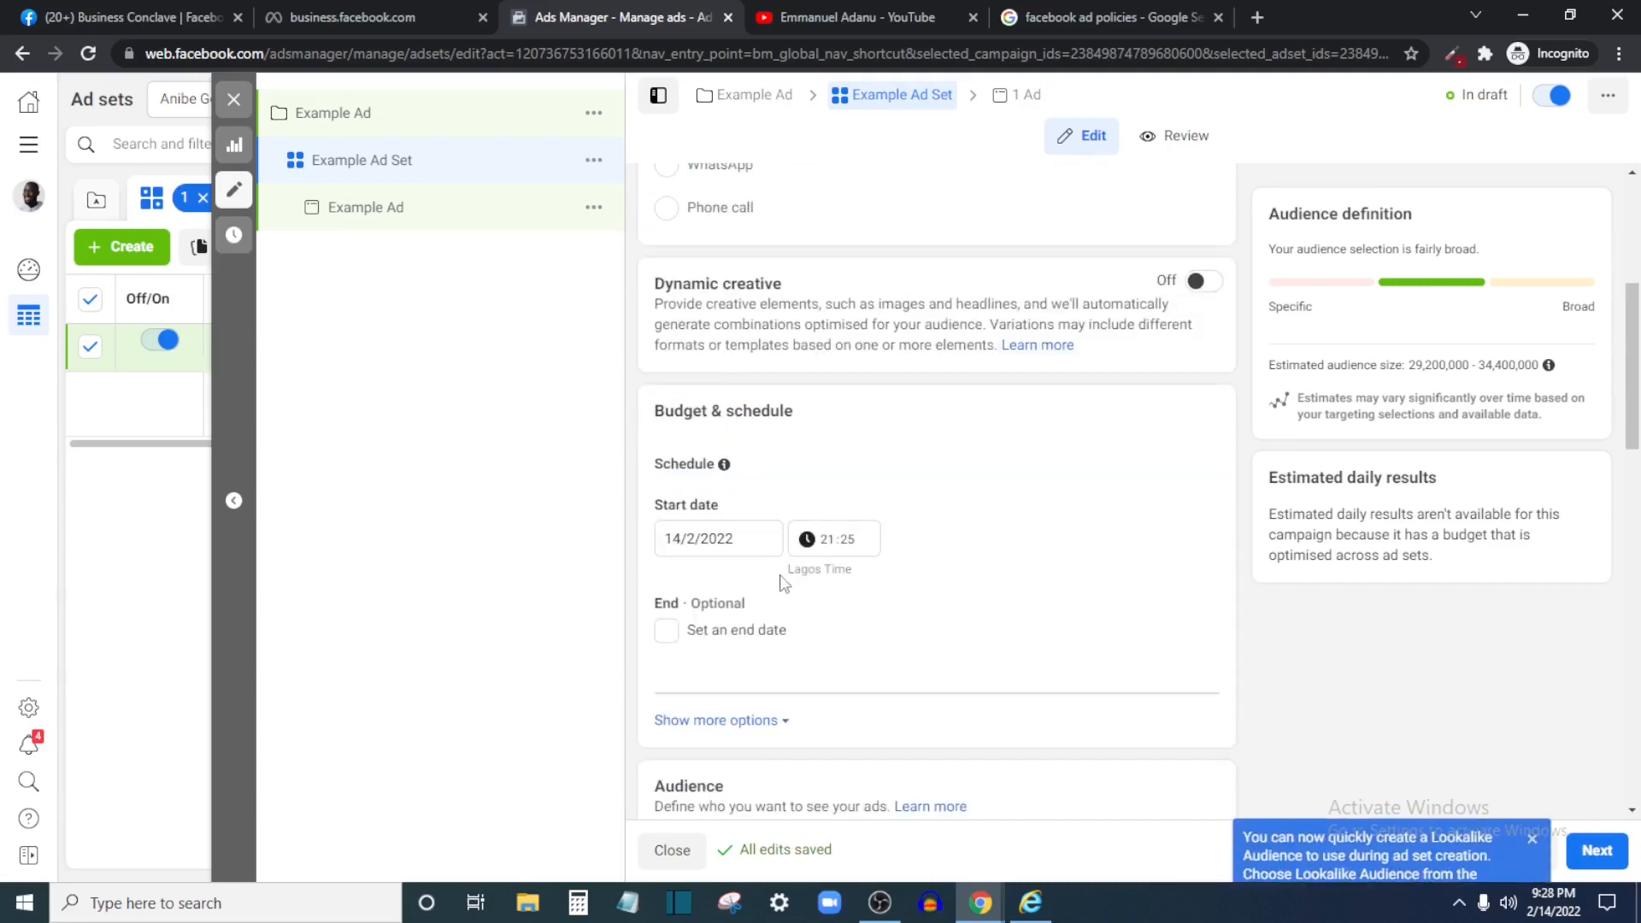
{"action": "scroll", "coordinate": [763, 598], "scroll_direction": "up", "scroll_amount": 1}
{"action": "scroll", "coordinate": [735, 584], "scroll_direction": "down", "scroll_amount": 3}
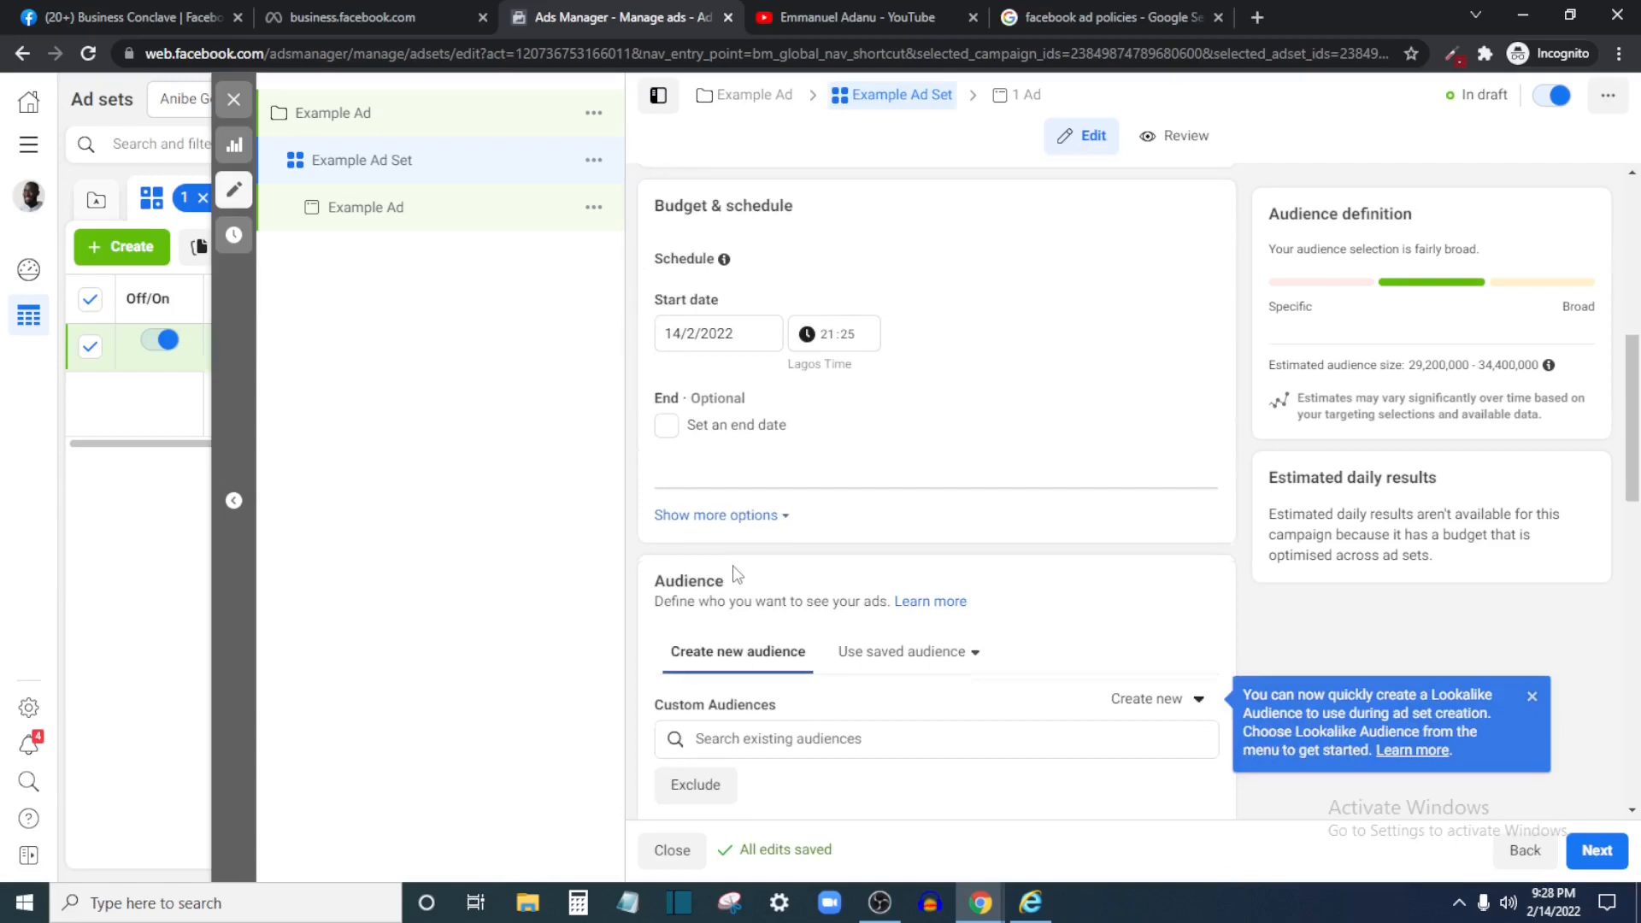
{"action": "scroll", "coordinate": [736, 573], "scroll_direction": "up", "scroll_amount": 3}
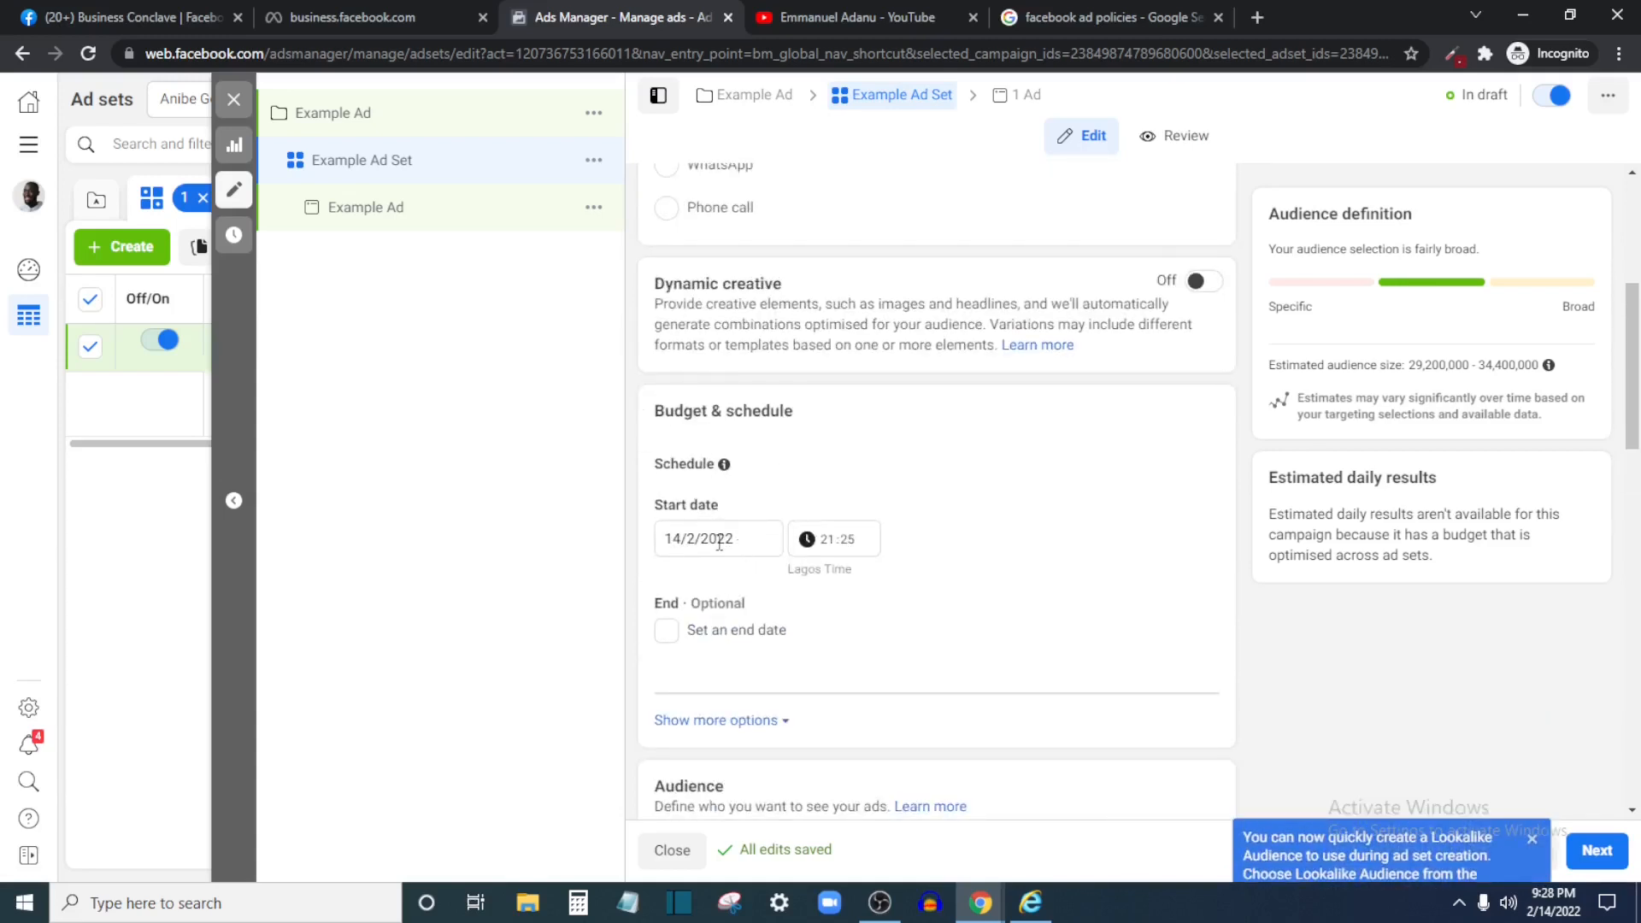
{"action": "left_click", "coordinate": [667, 631]}
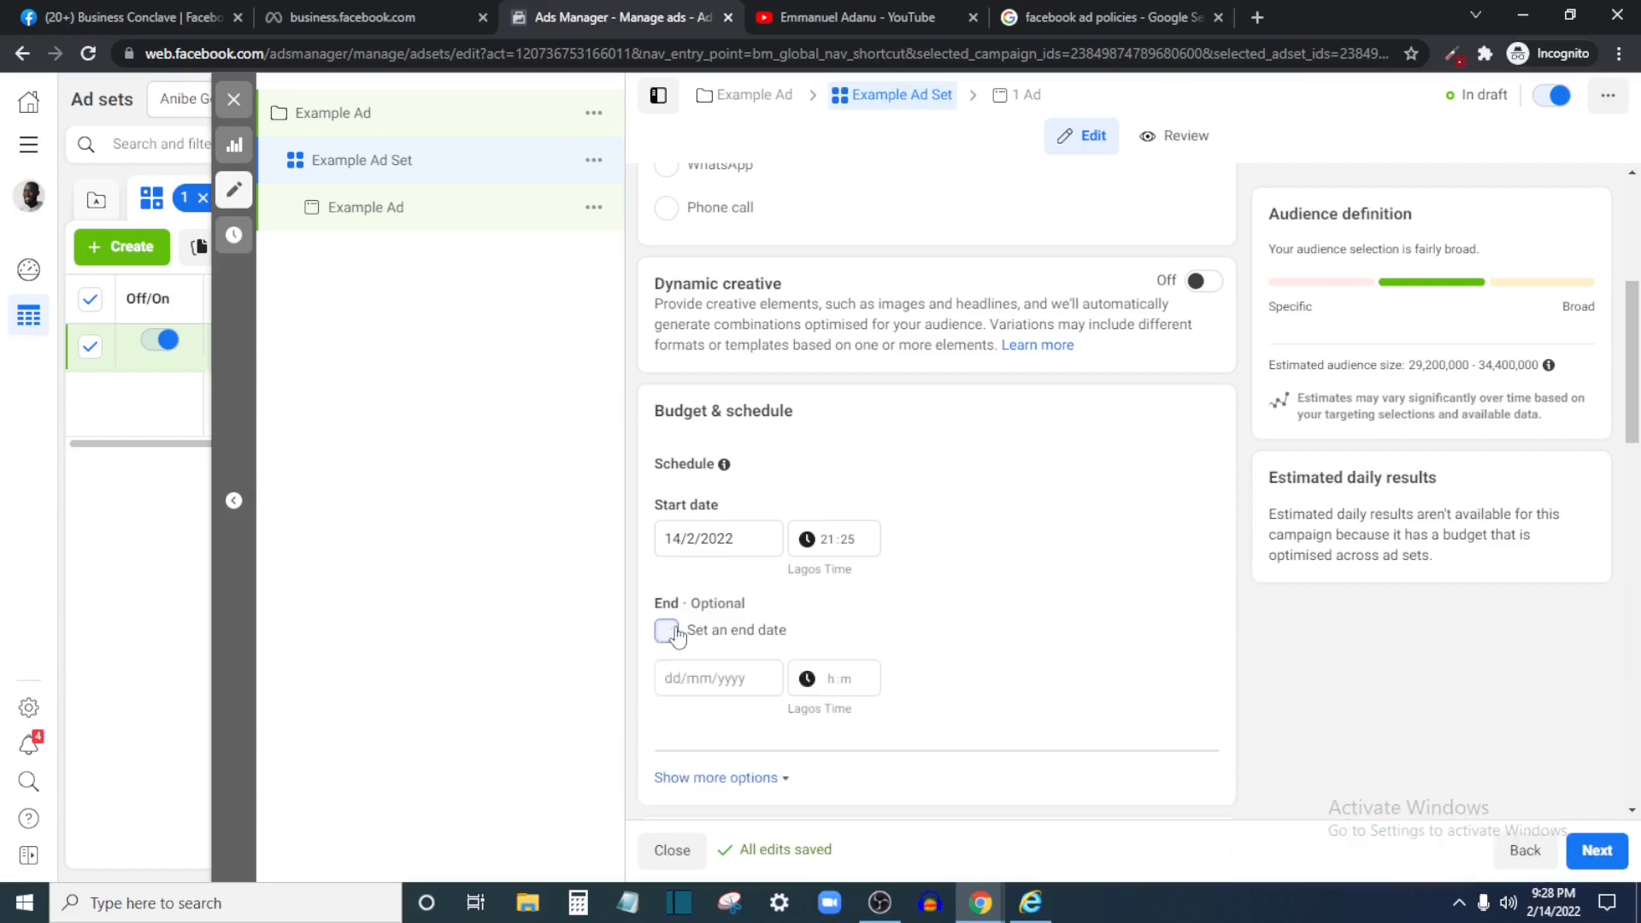
{"action": "left_click", "coordinate": [668, 631]}
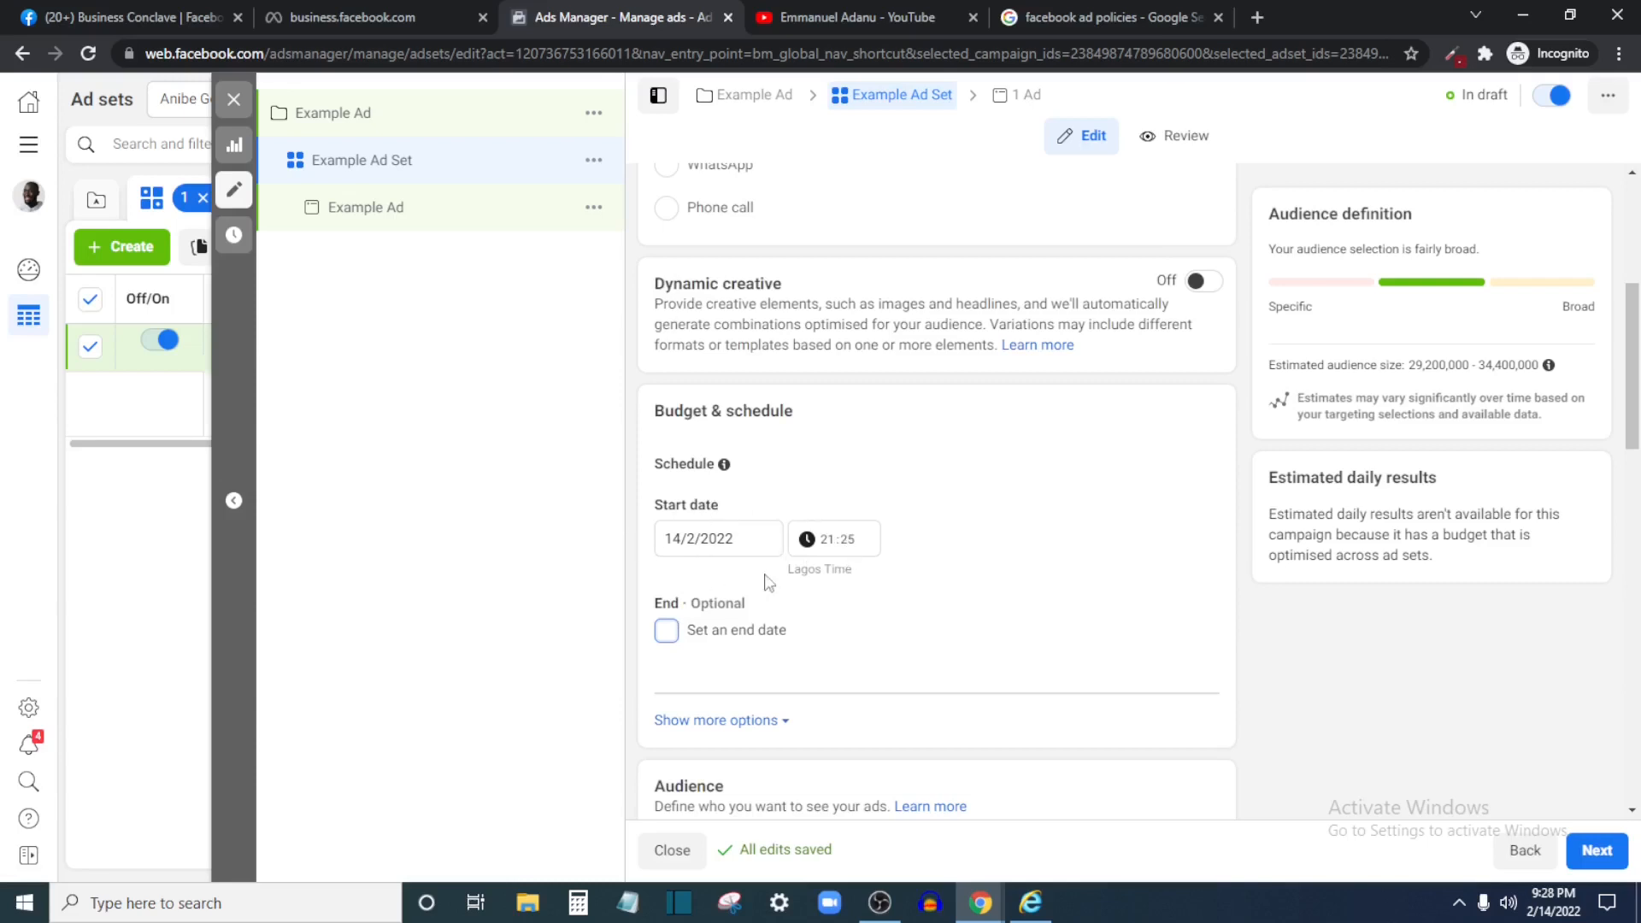
{"action": "scroll", "coordinate": [774, 569], "scroll_direction": "down", "scroll_amount": 3}
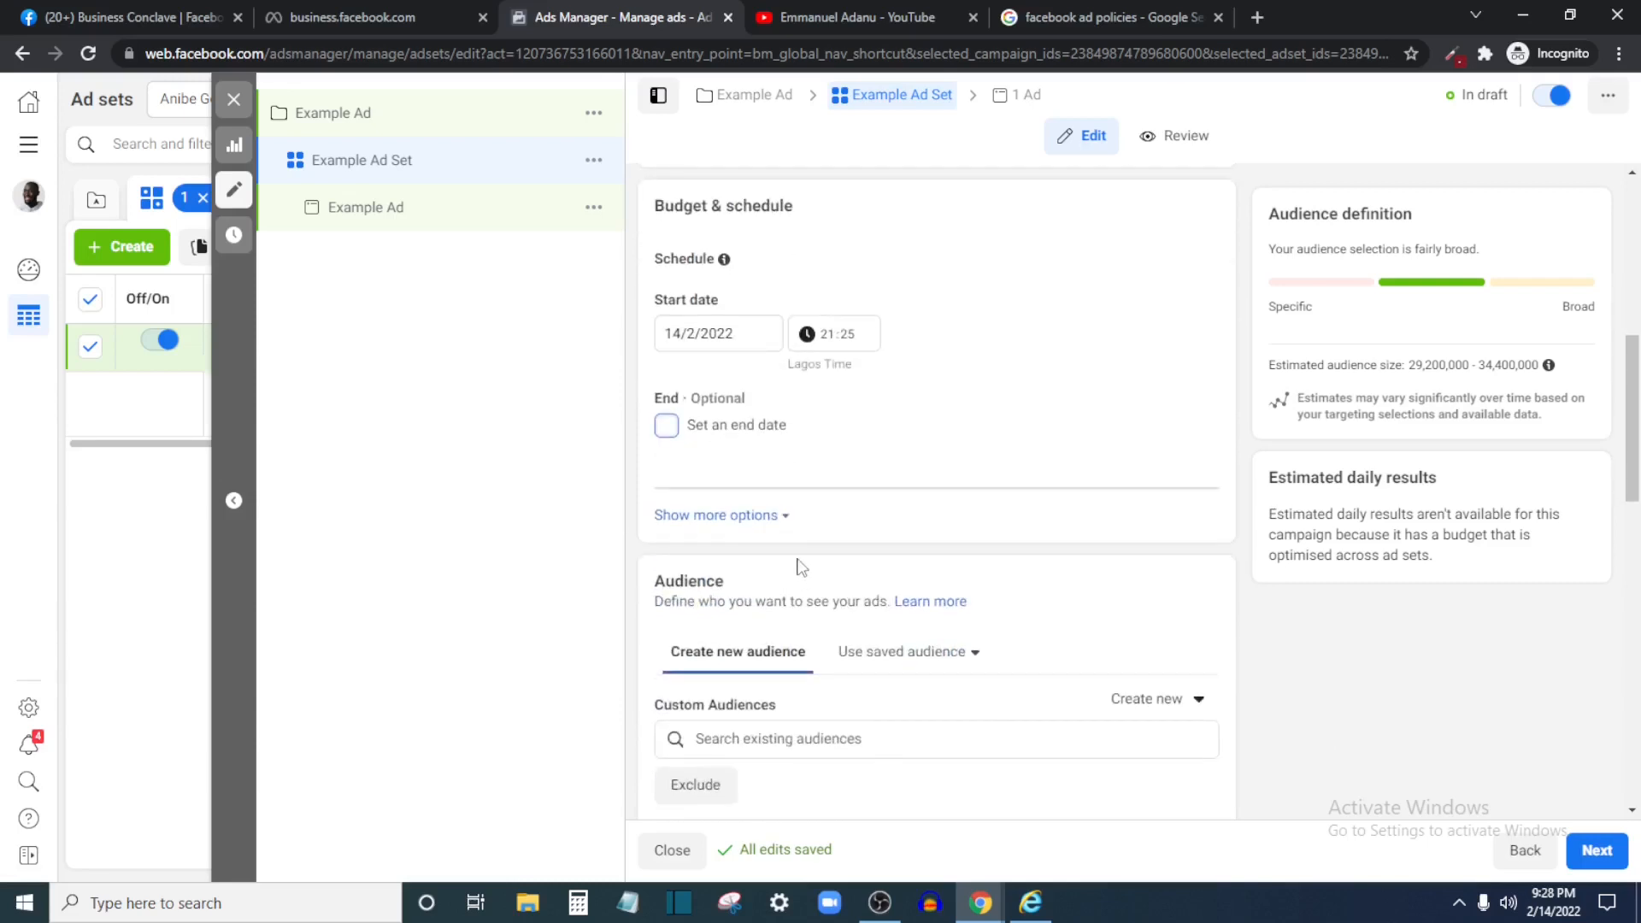
{"action": "scroll", "coordinate": [801, 567], "scroll_direction": "down", "scroll_amount": 3}
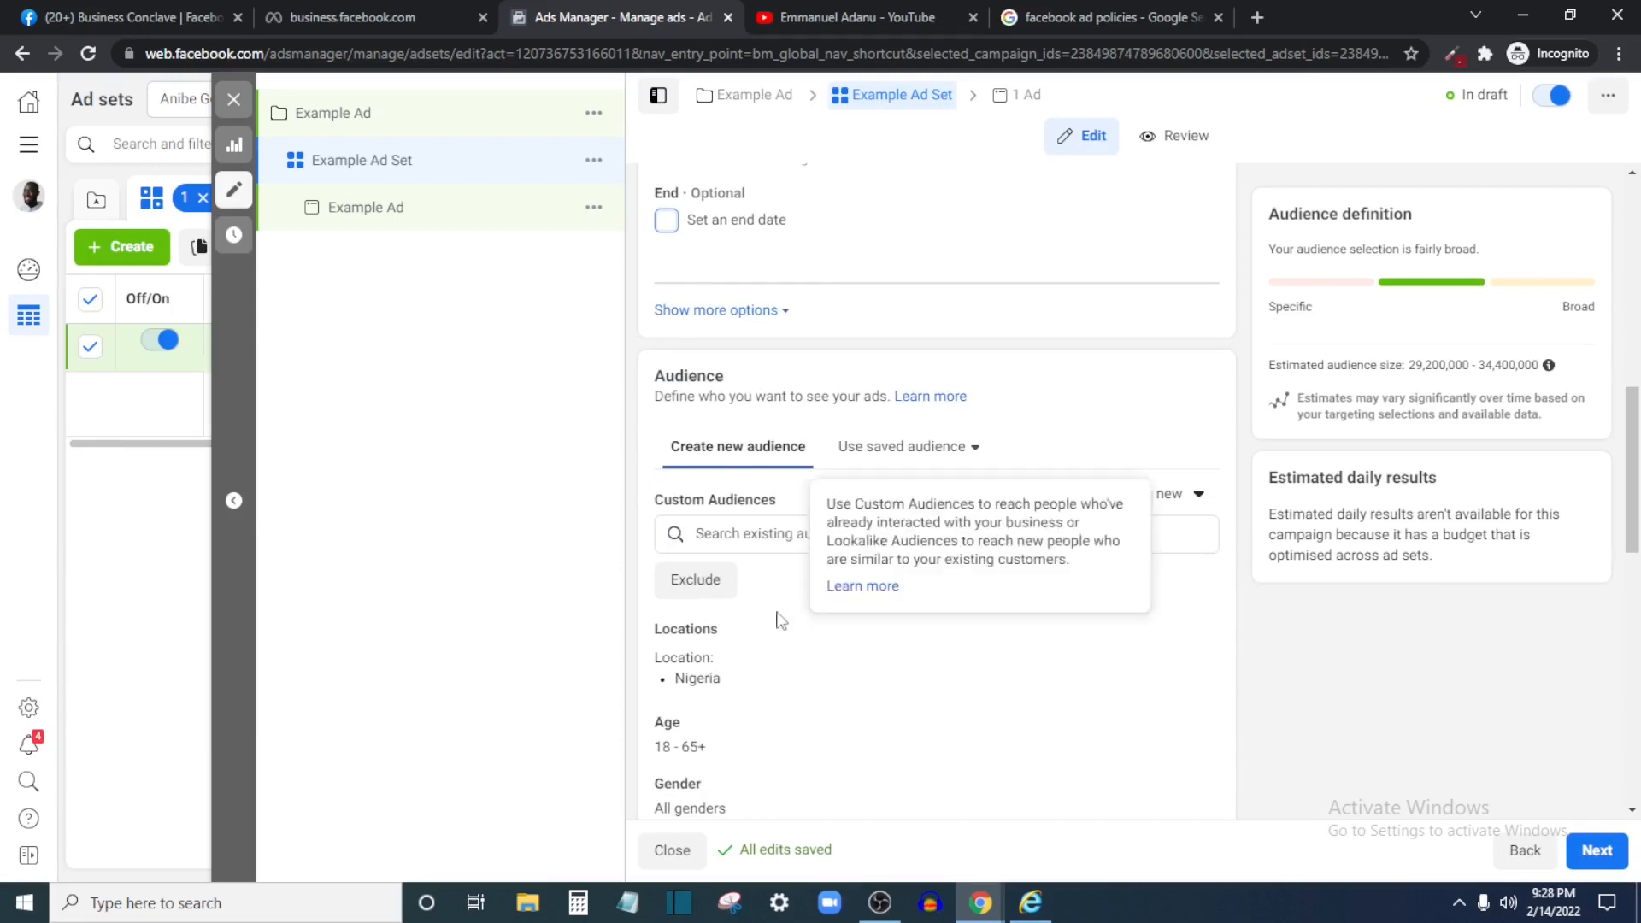
{"action": "scroll", "coordinate": [779, 621], "scroll_direction": "down", "scroll_amount": 4}
{"action": "scroll", "coordinate": [788, 524], "scroll_direction": "up", "scroll_amount": 3}
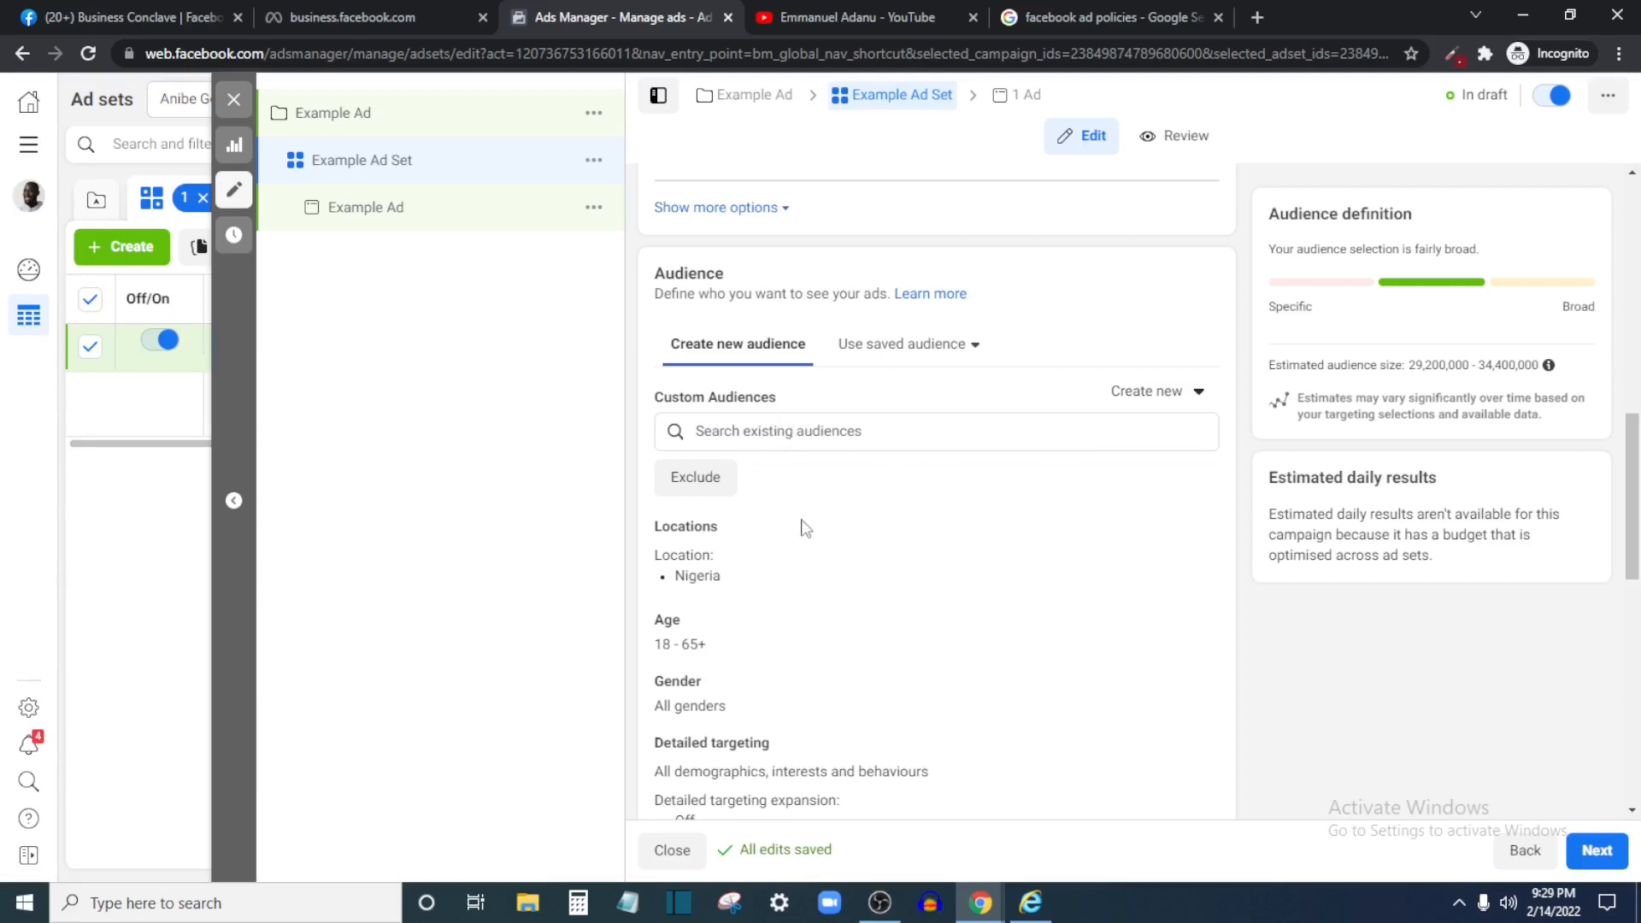
{"action": "scroll", "coordinate": [806, 527], "scroll_direction": "down", "scroll_amount": 2}
{"action": "mouse_move", "coordinate": [779, 538]}
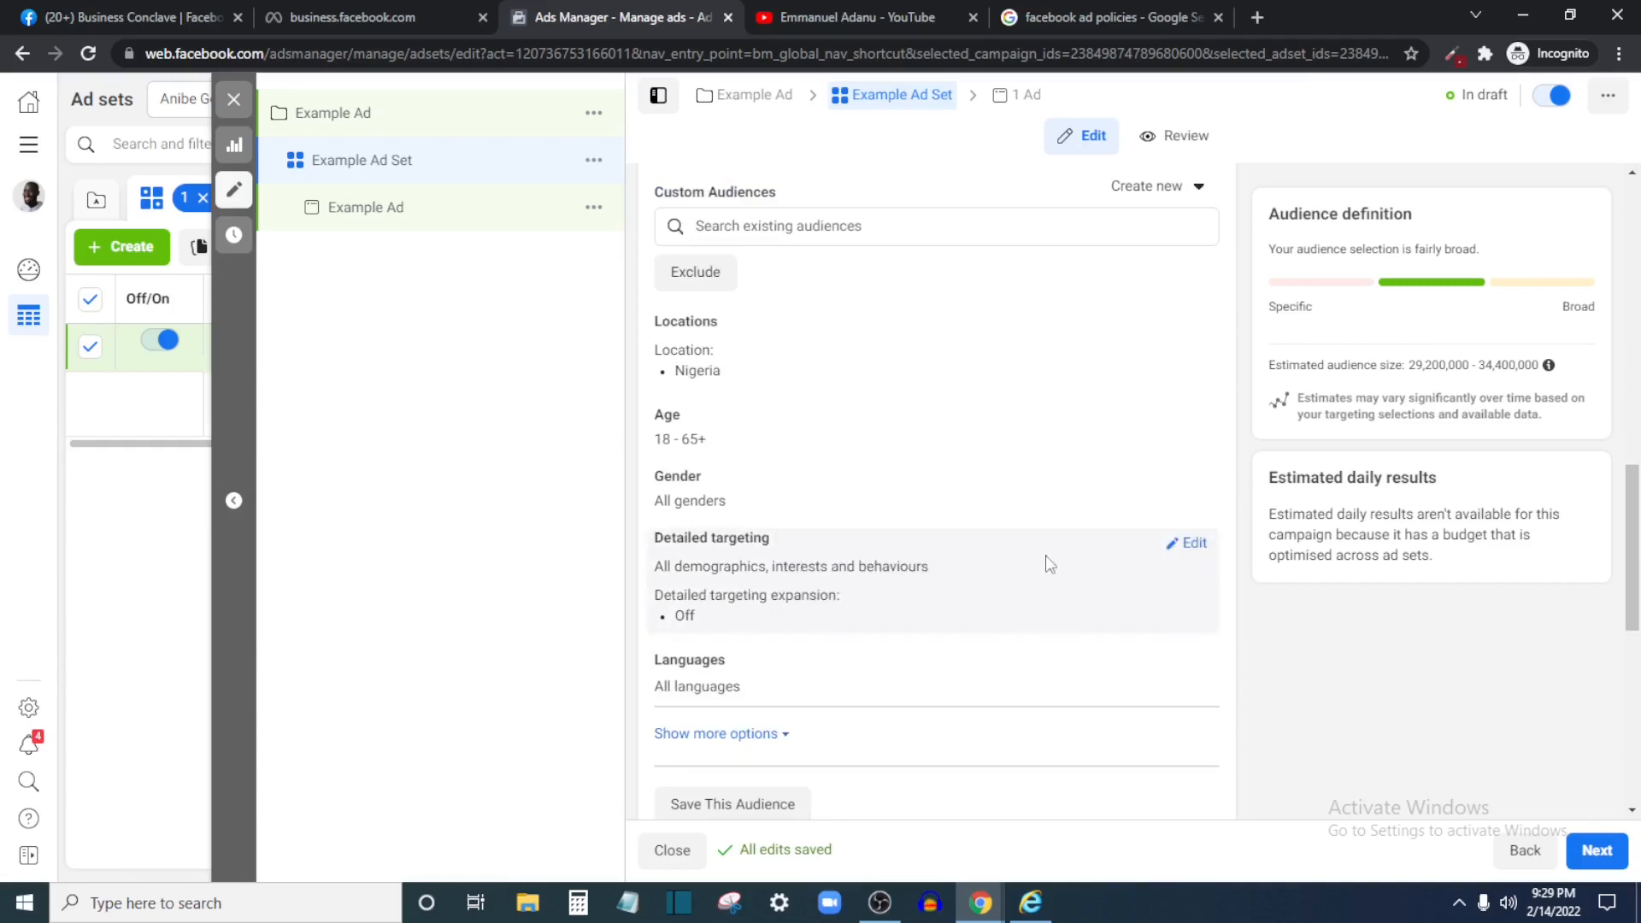
{"action": "scroll", "coordinate": [1040, 612], "scroll_direction": "up", "scroll_amount": 2}
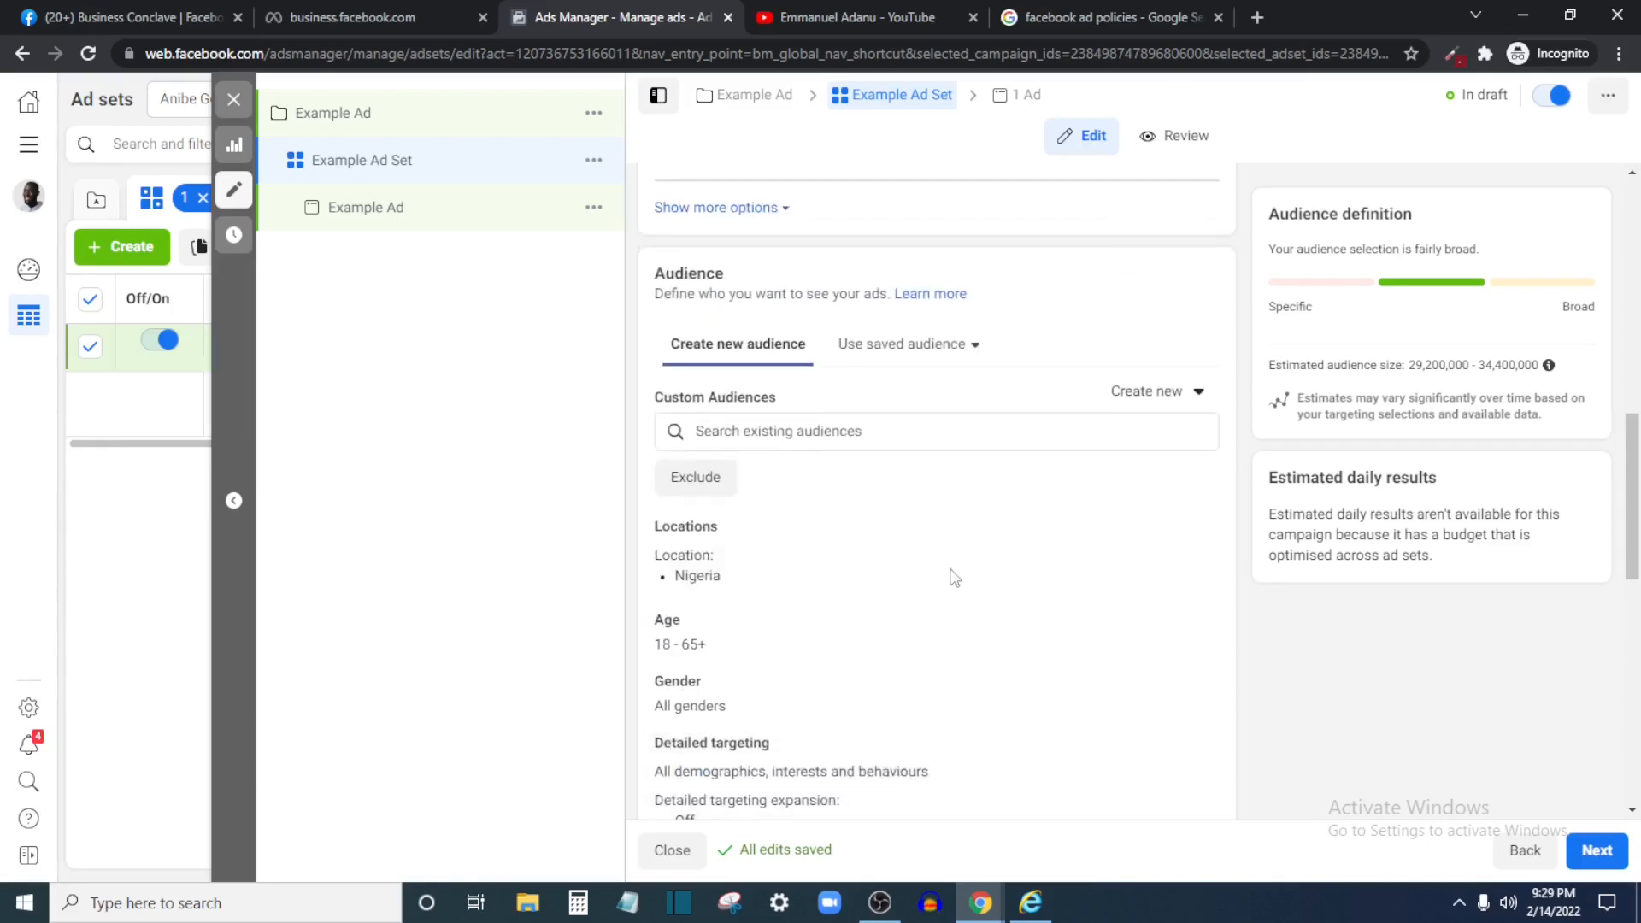
{"action": "left_click", "coordinate": [772, 437]}
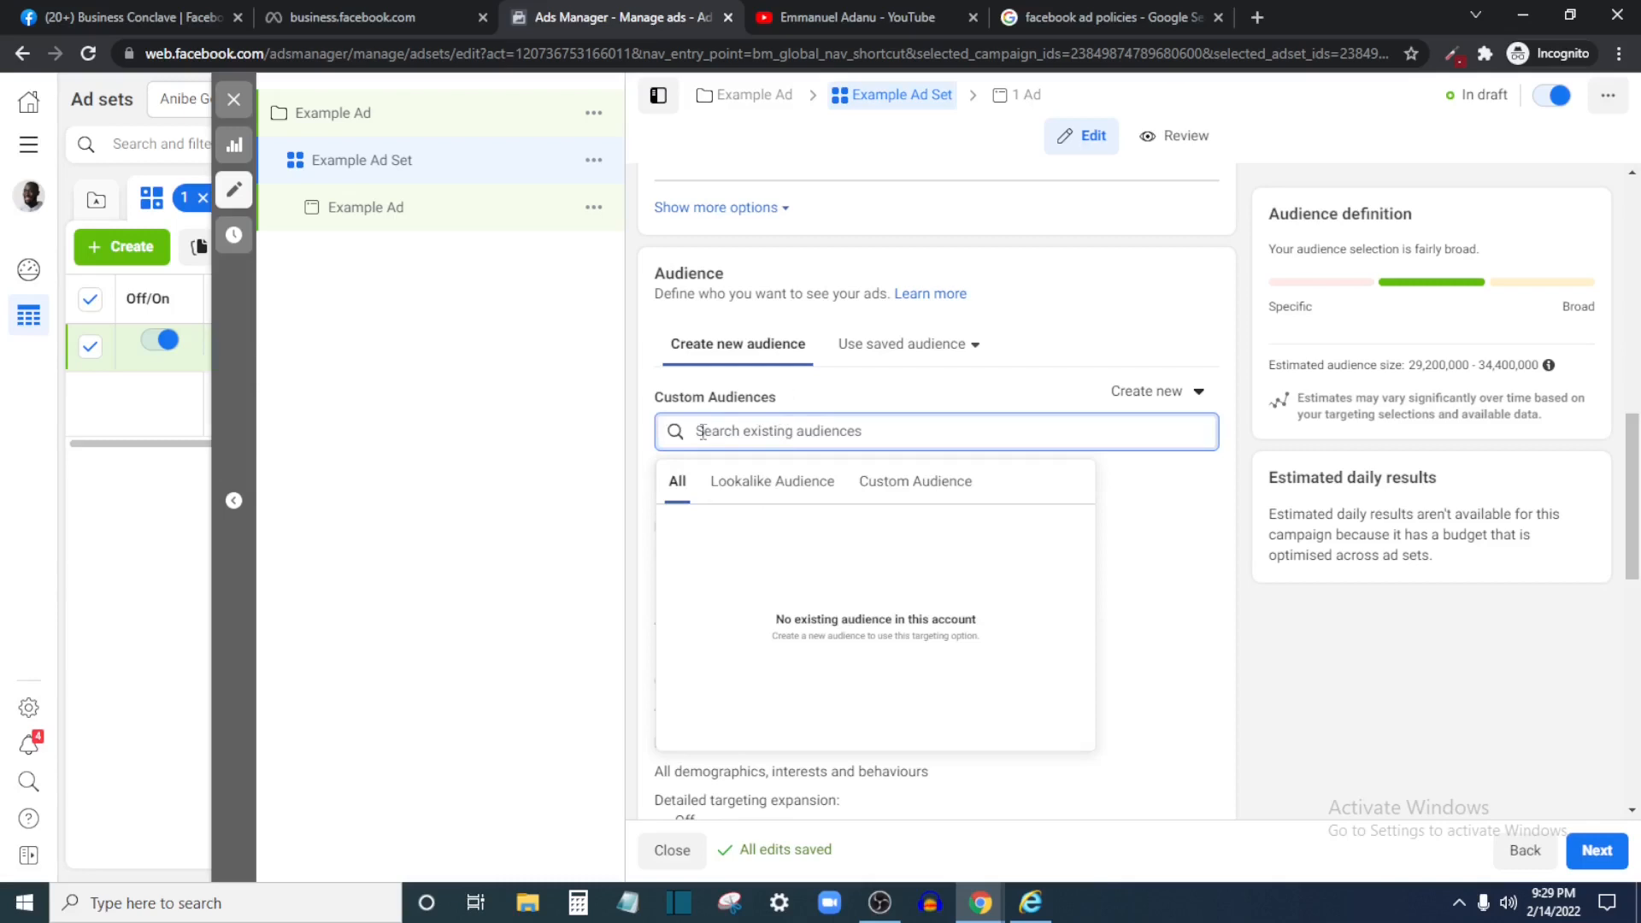
{"action": "left_click", "coordinate": [617, 453]}
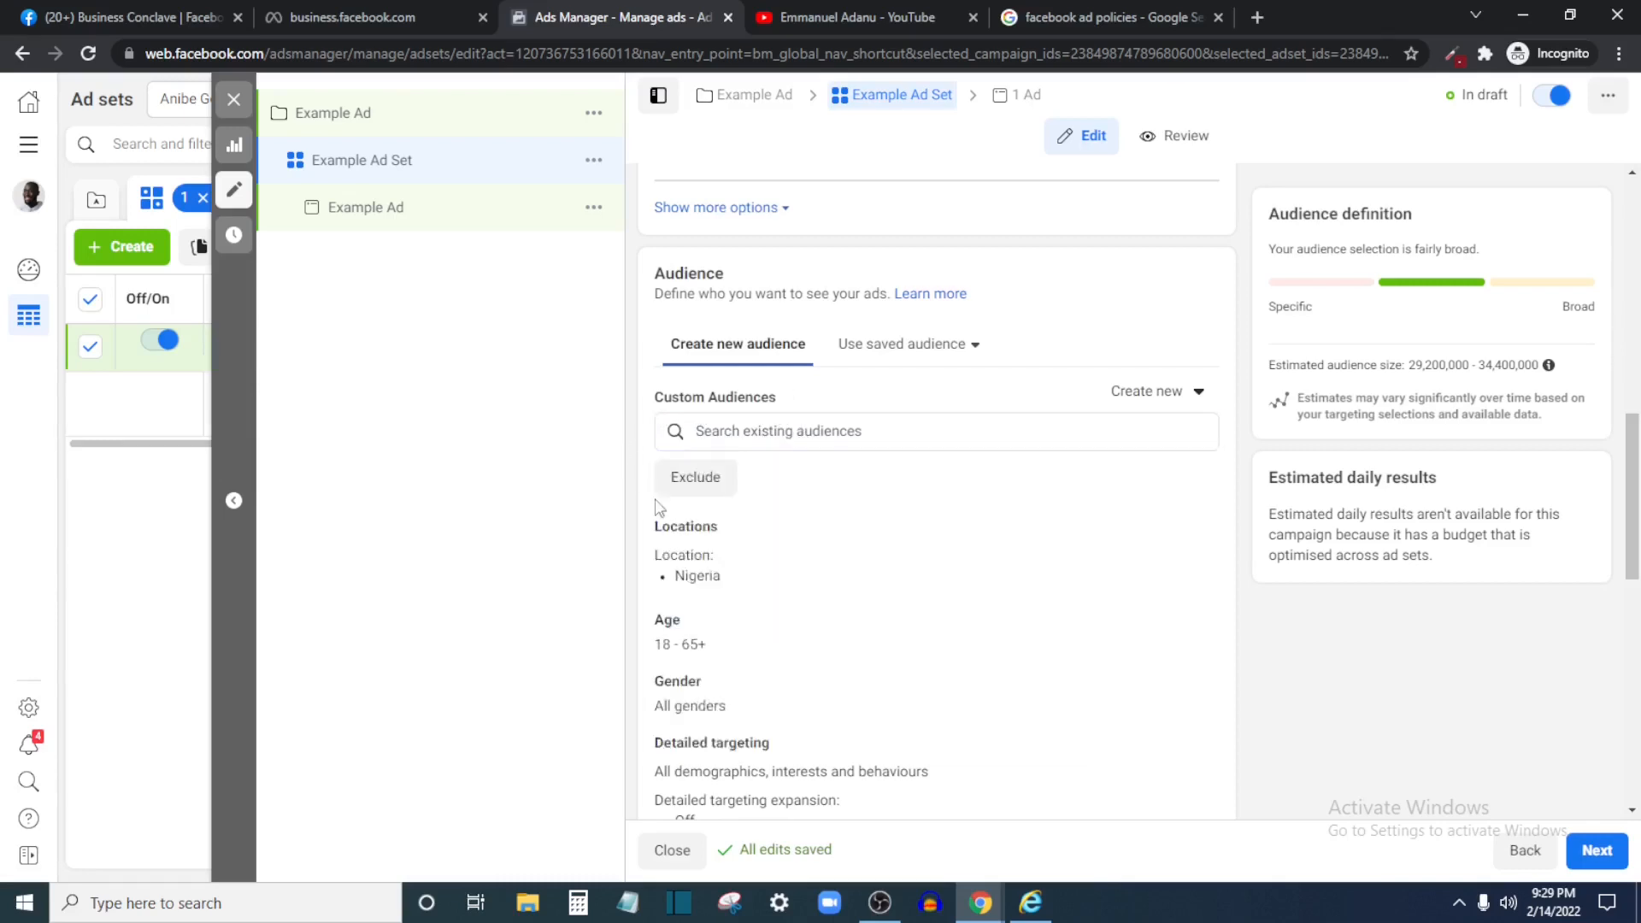
{"action": "scroll", "coordinate": [872, 598], "scroll_direction": "down", "scroll_amount": 4}
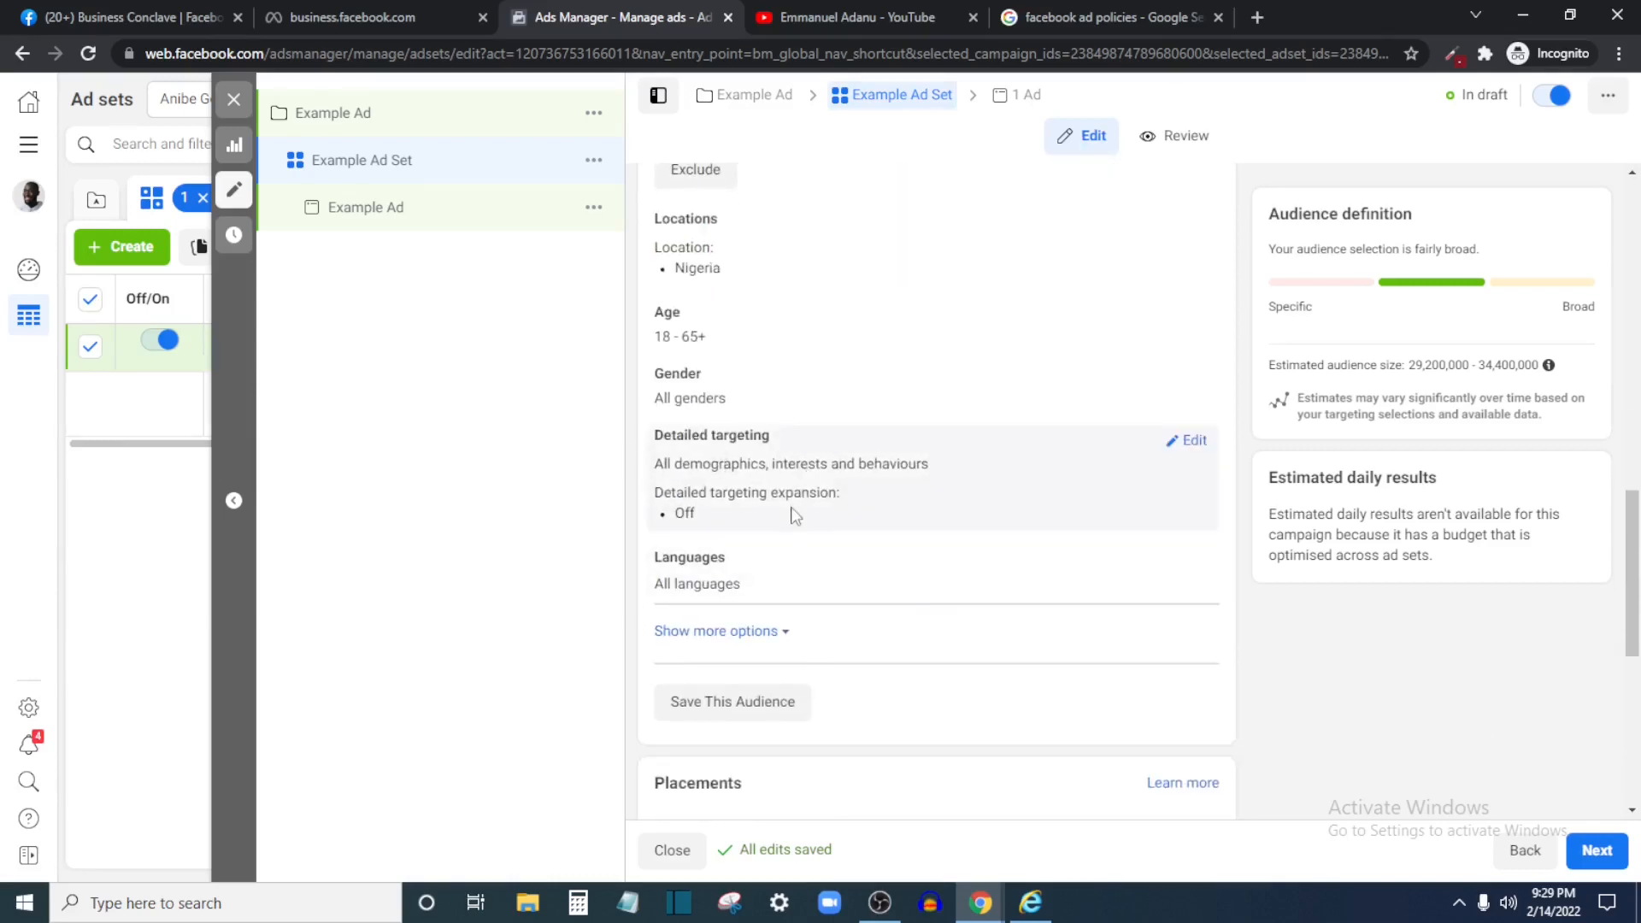
{"action": "scroll", "coordinate": [795, 516], "scroll_direction": "up", "scroll_amount": 3}
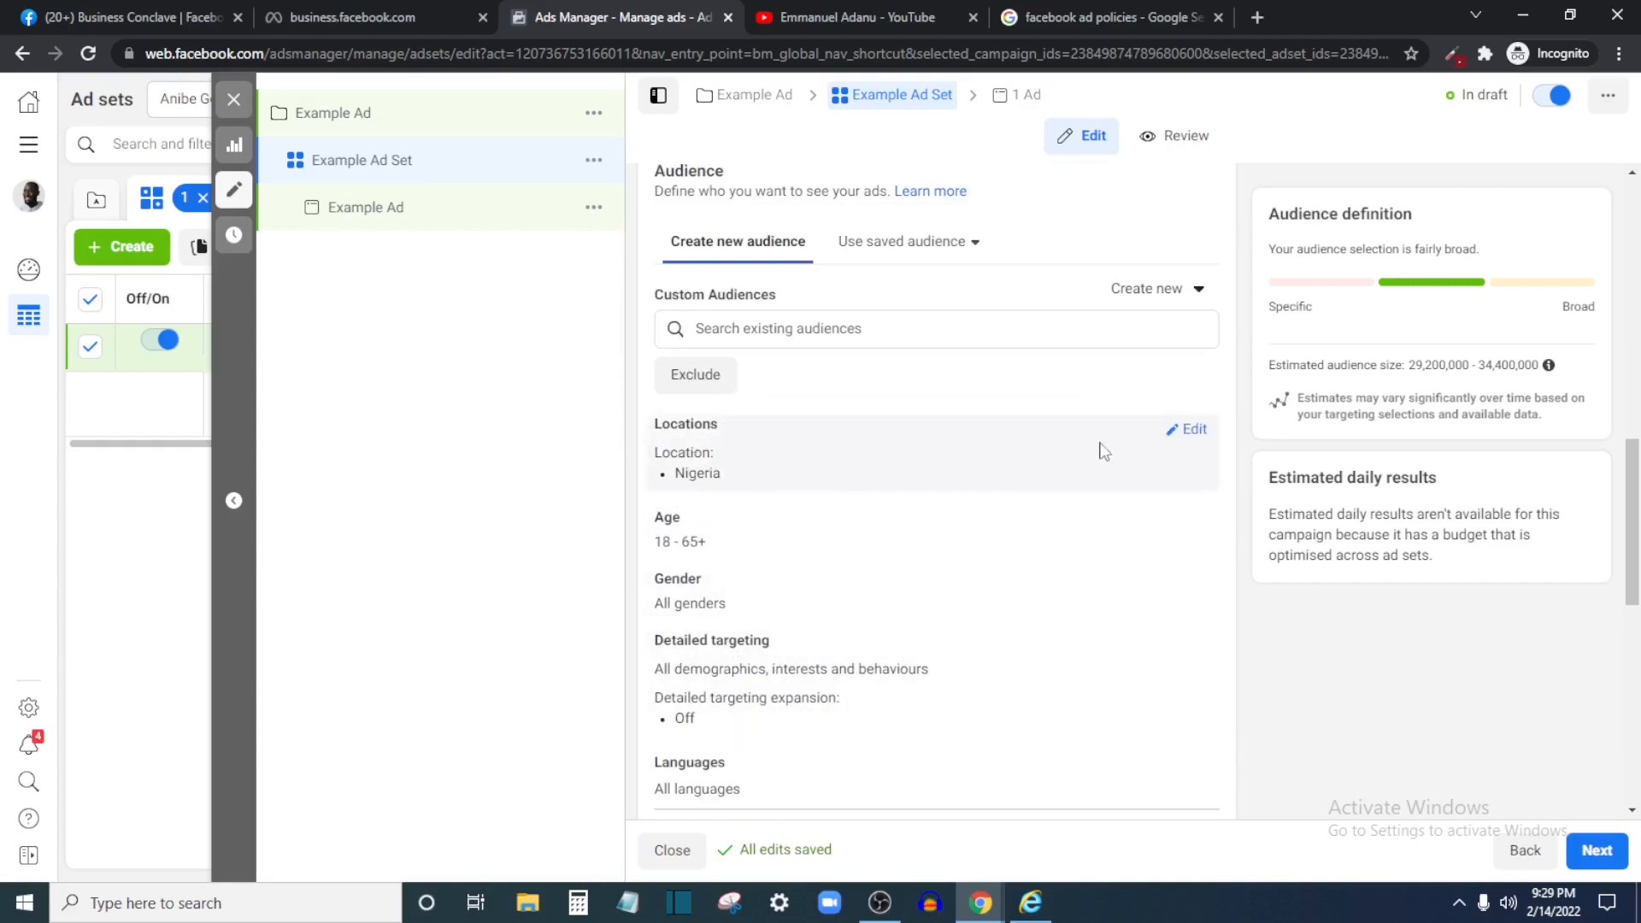
Replace Nigeria with United States as the ad set's targeted location
{"action": "left_click", "coordinate": [1188, 429]}
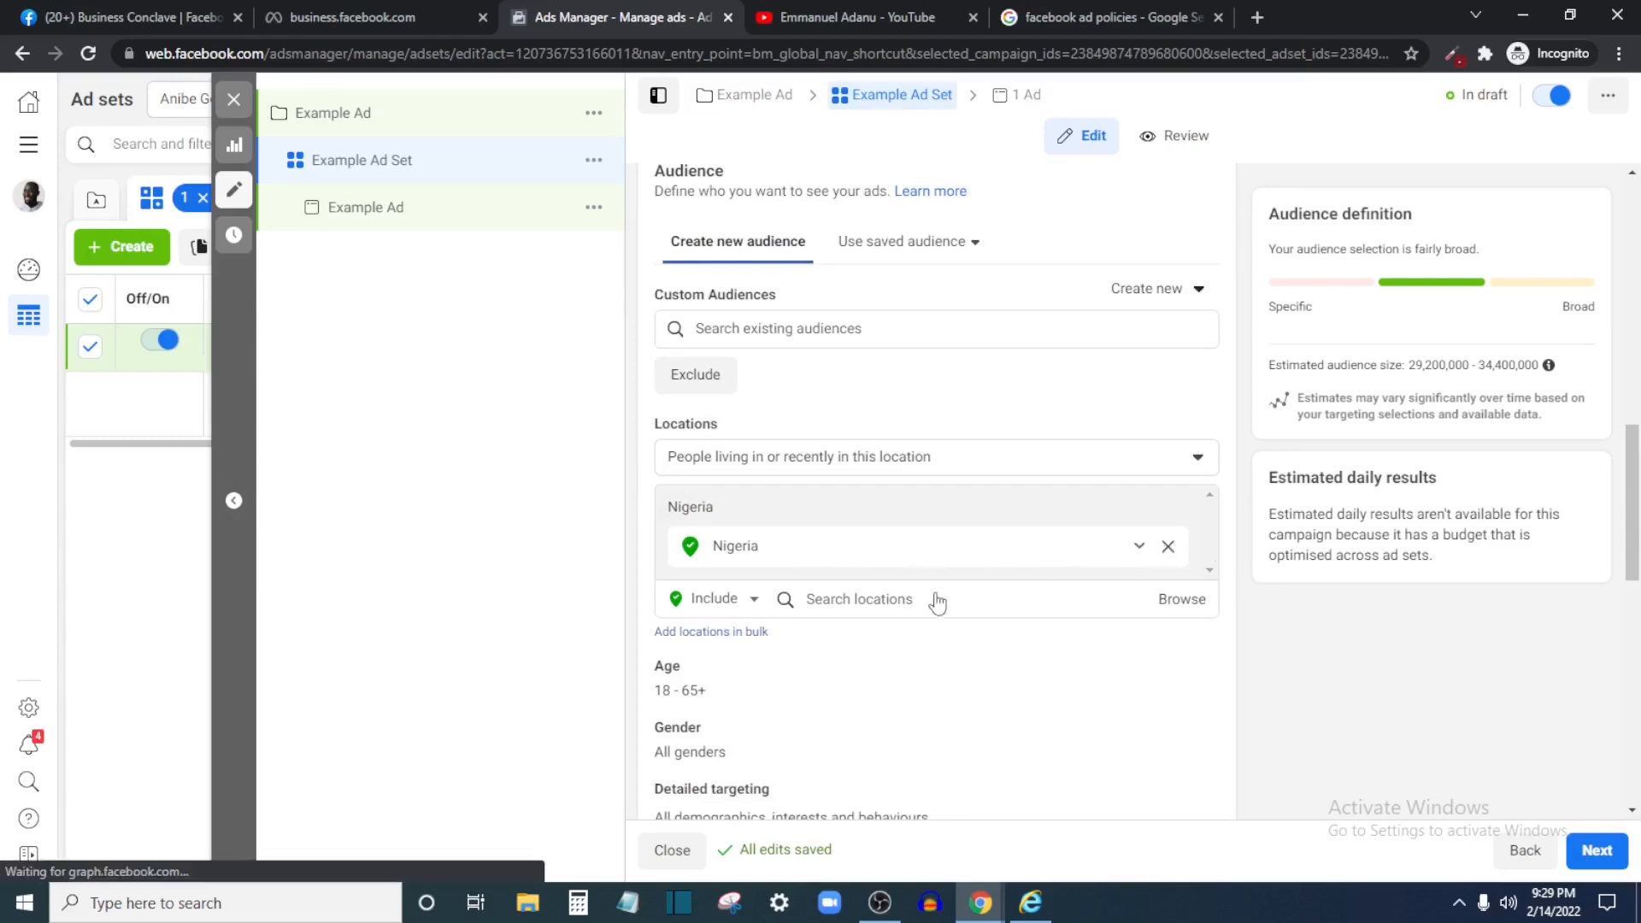
{"action": "left_click", "coordinate": [1167, 547]}
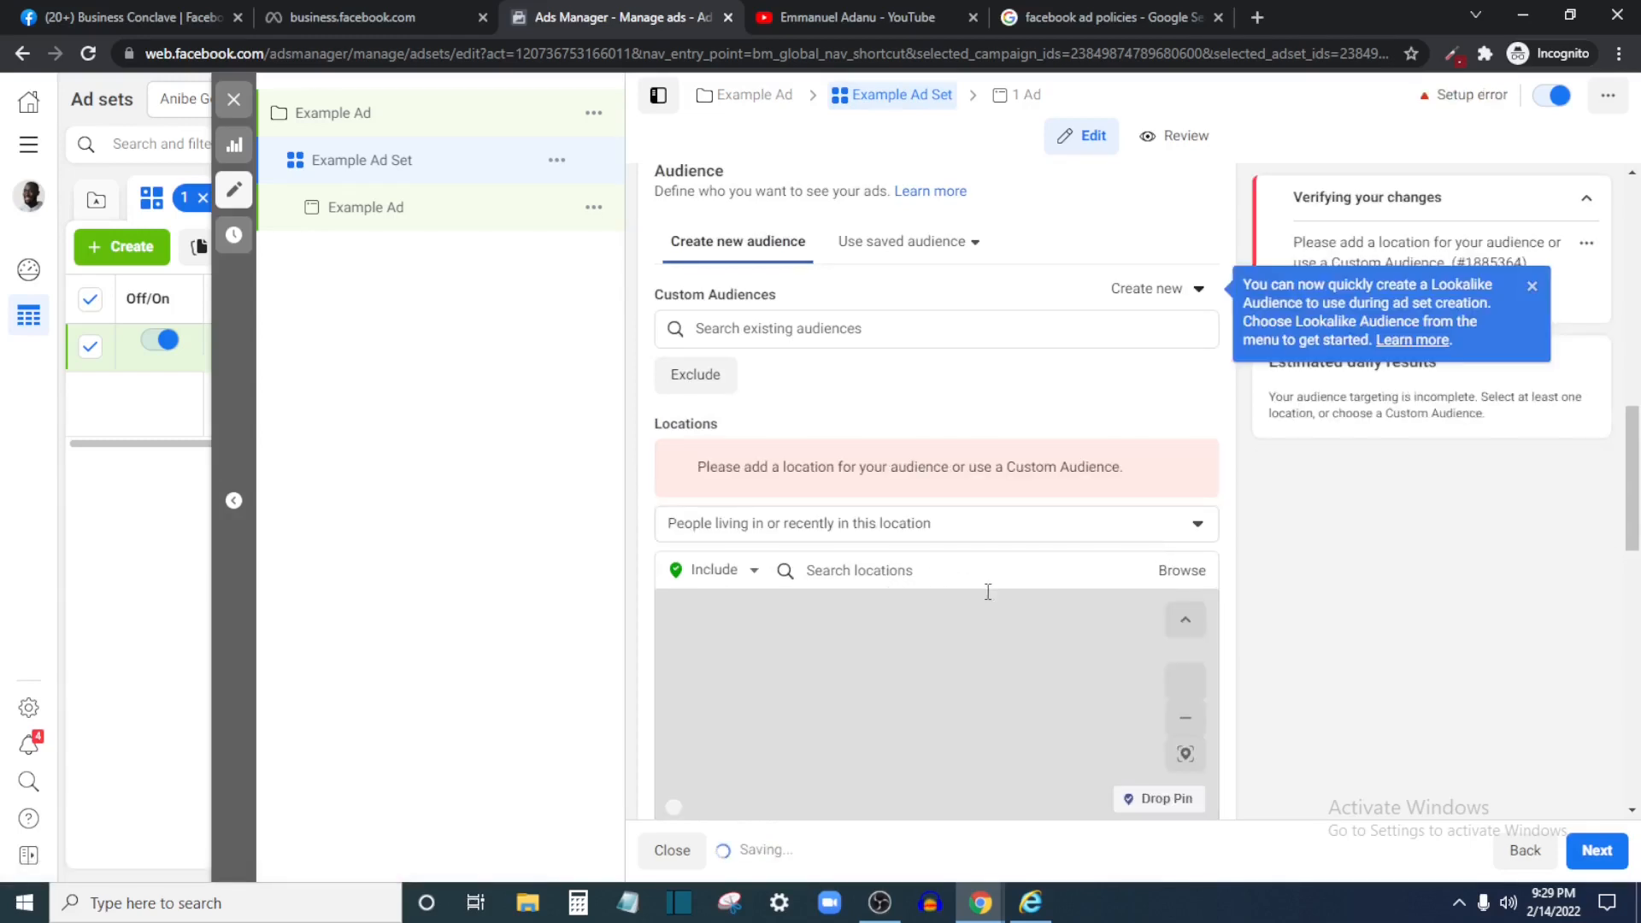
{"action": "left_click", "coordinate": [952, 571]}
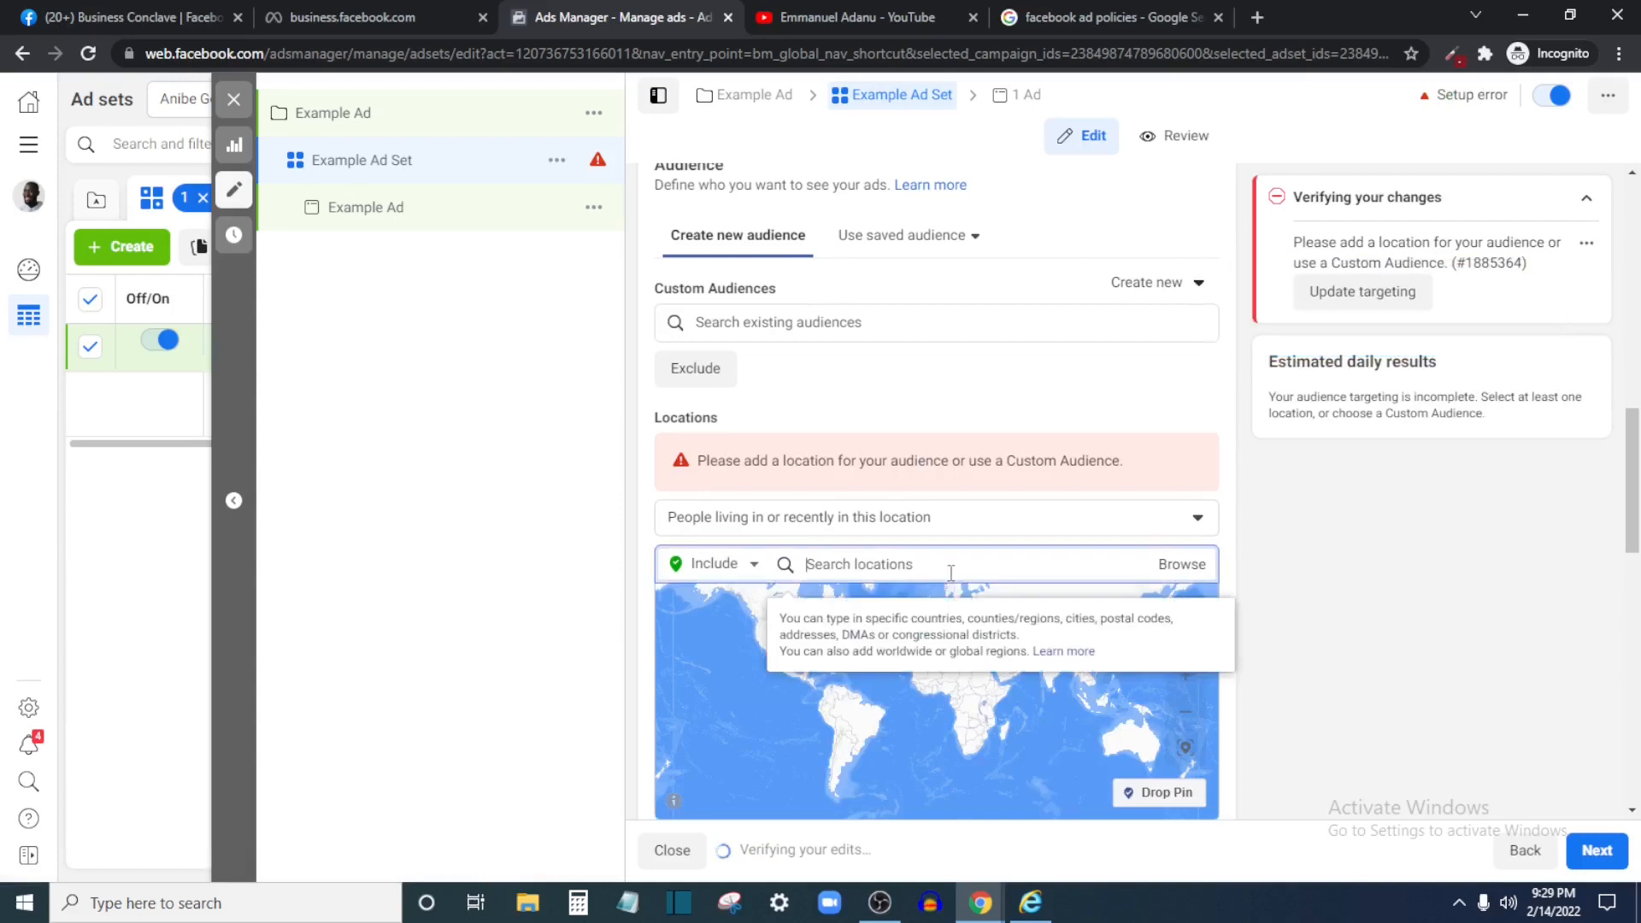
{"action": "type", "text": "us"}
{"action": "key", "text": "BackSpace"}
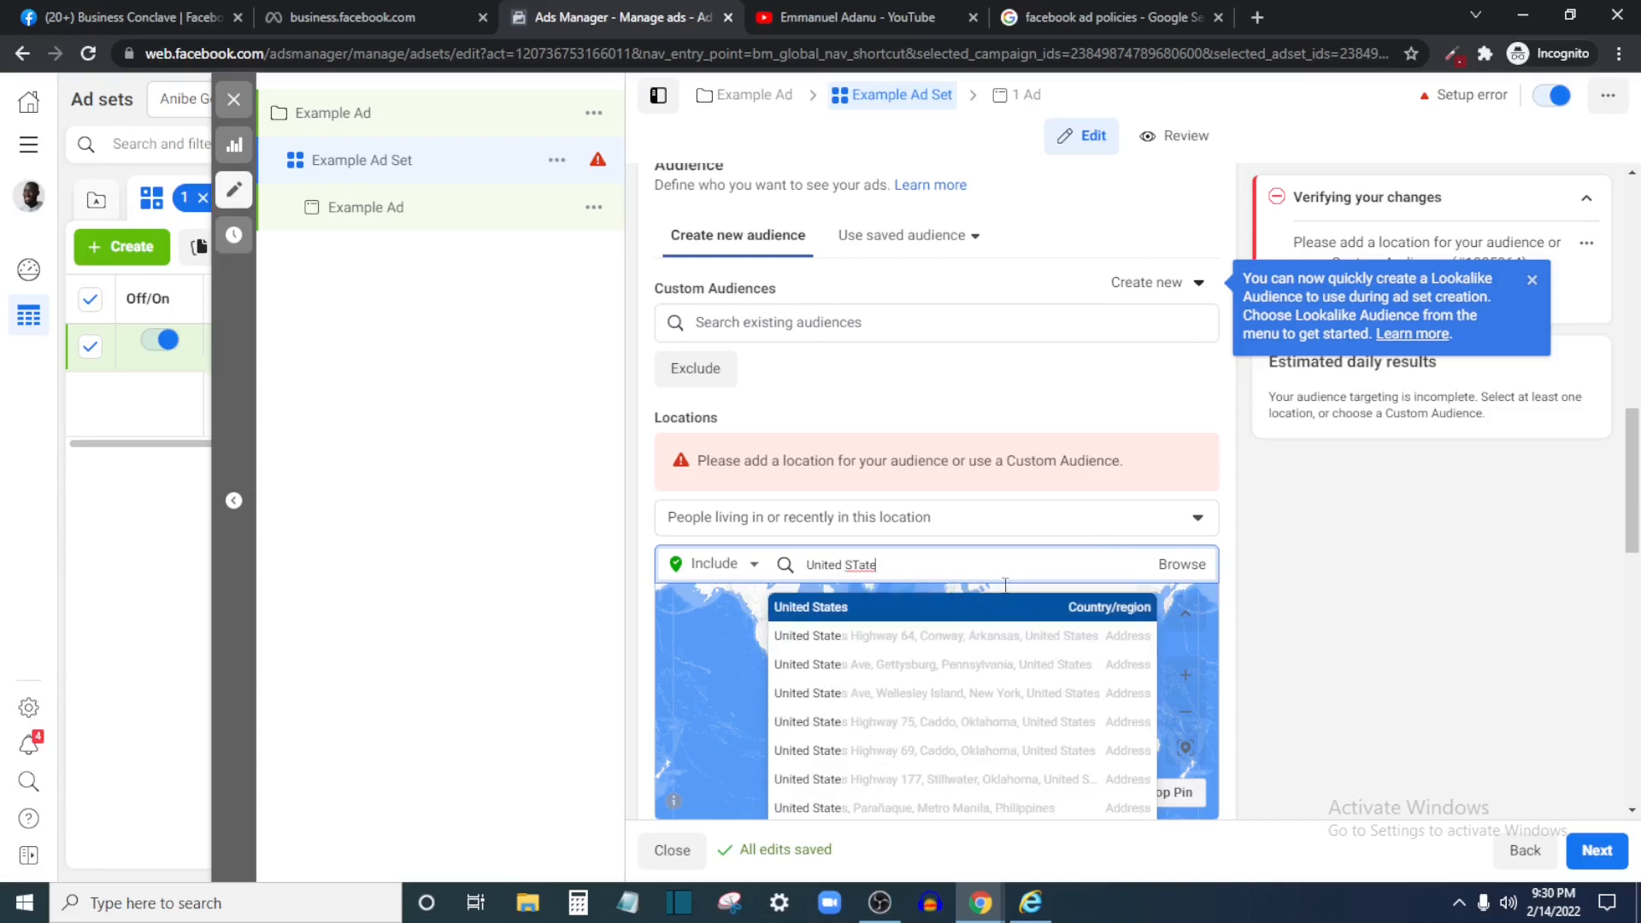
{"action": "left_click", "coordinate": [1006, 605]}
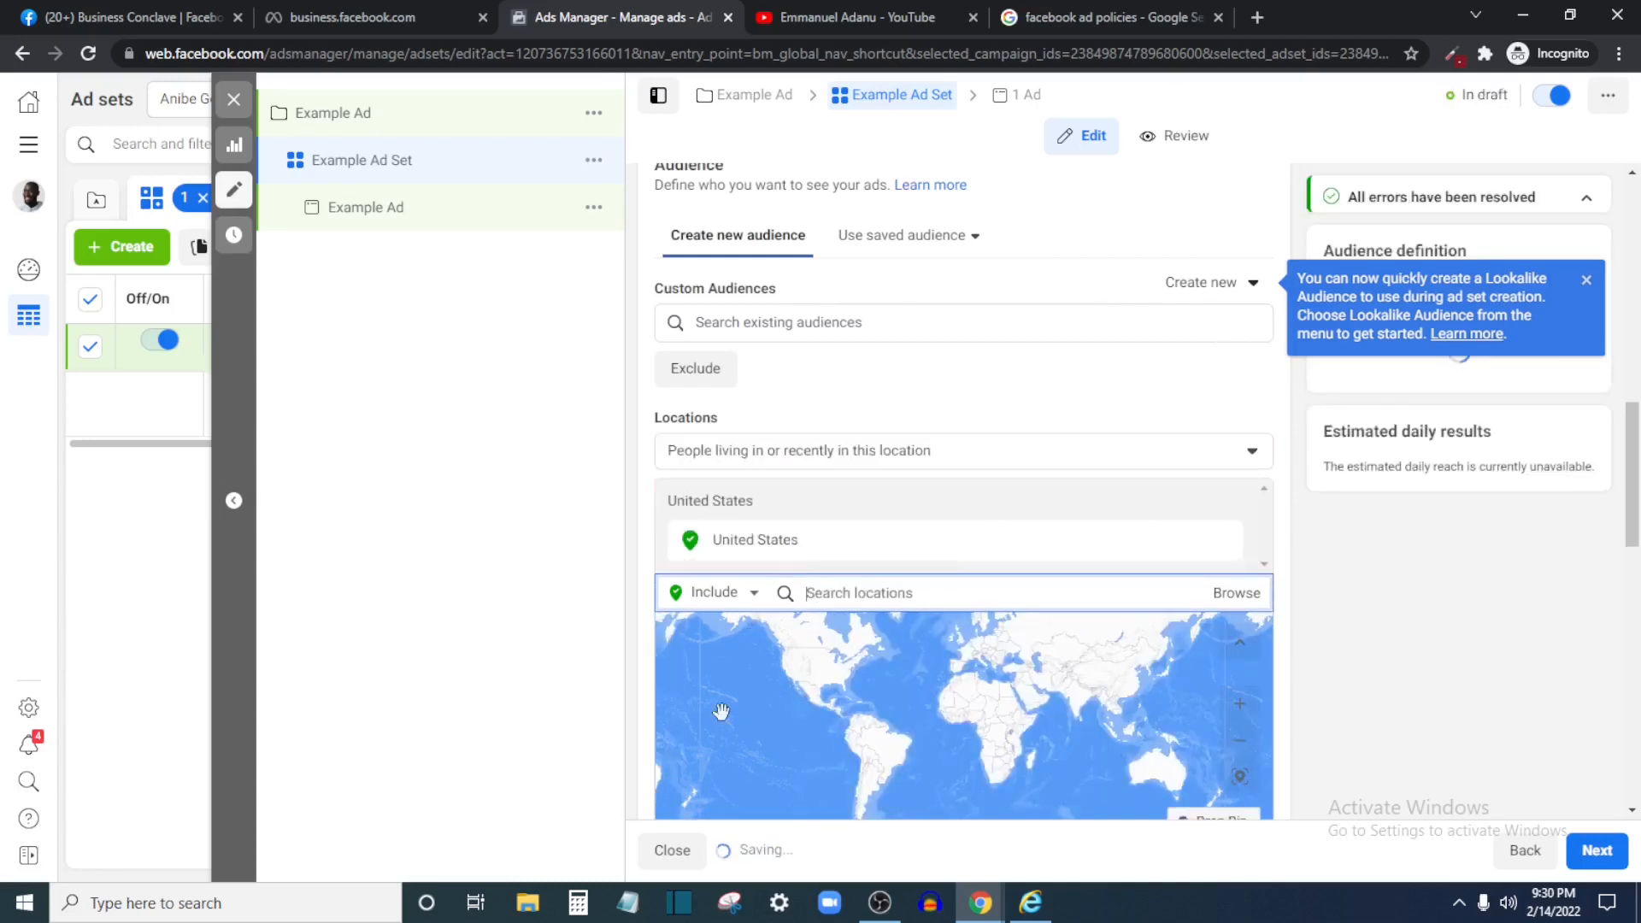
{"action": "scroll", "coordinate": [636, 620], "scroll_direction": "down", "scroll_amount": 1}
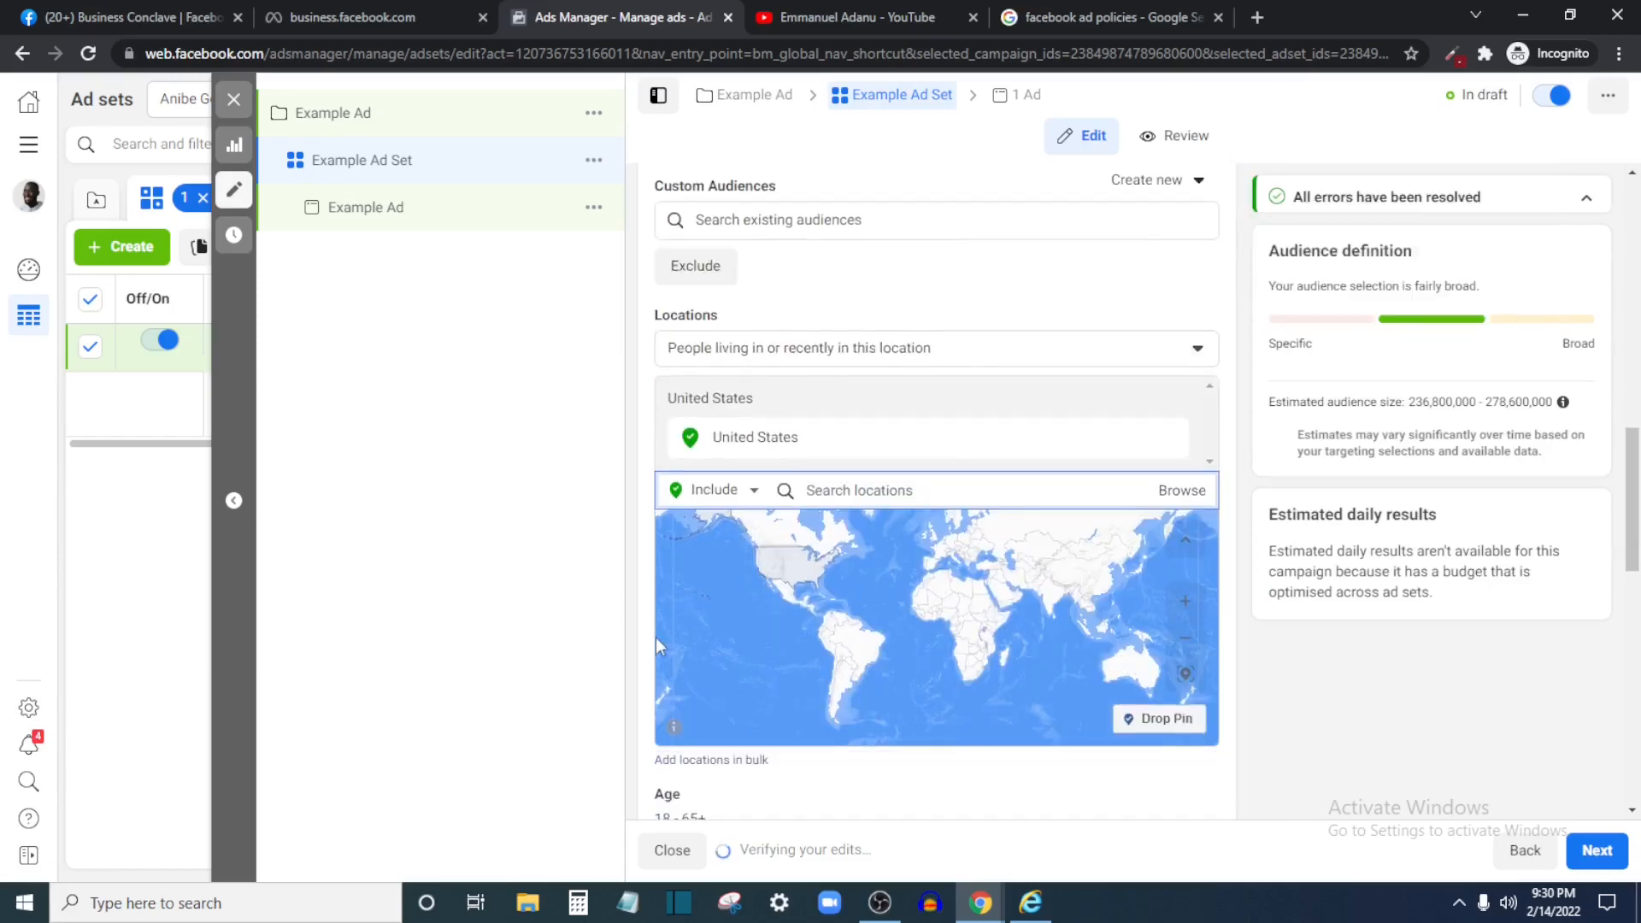
{"action": "scroll", "coordinate": [657, 645], "scroll_direction": "down", "scroll_amount": 3}
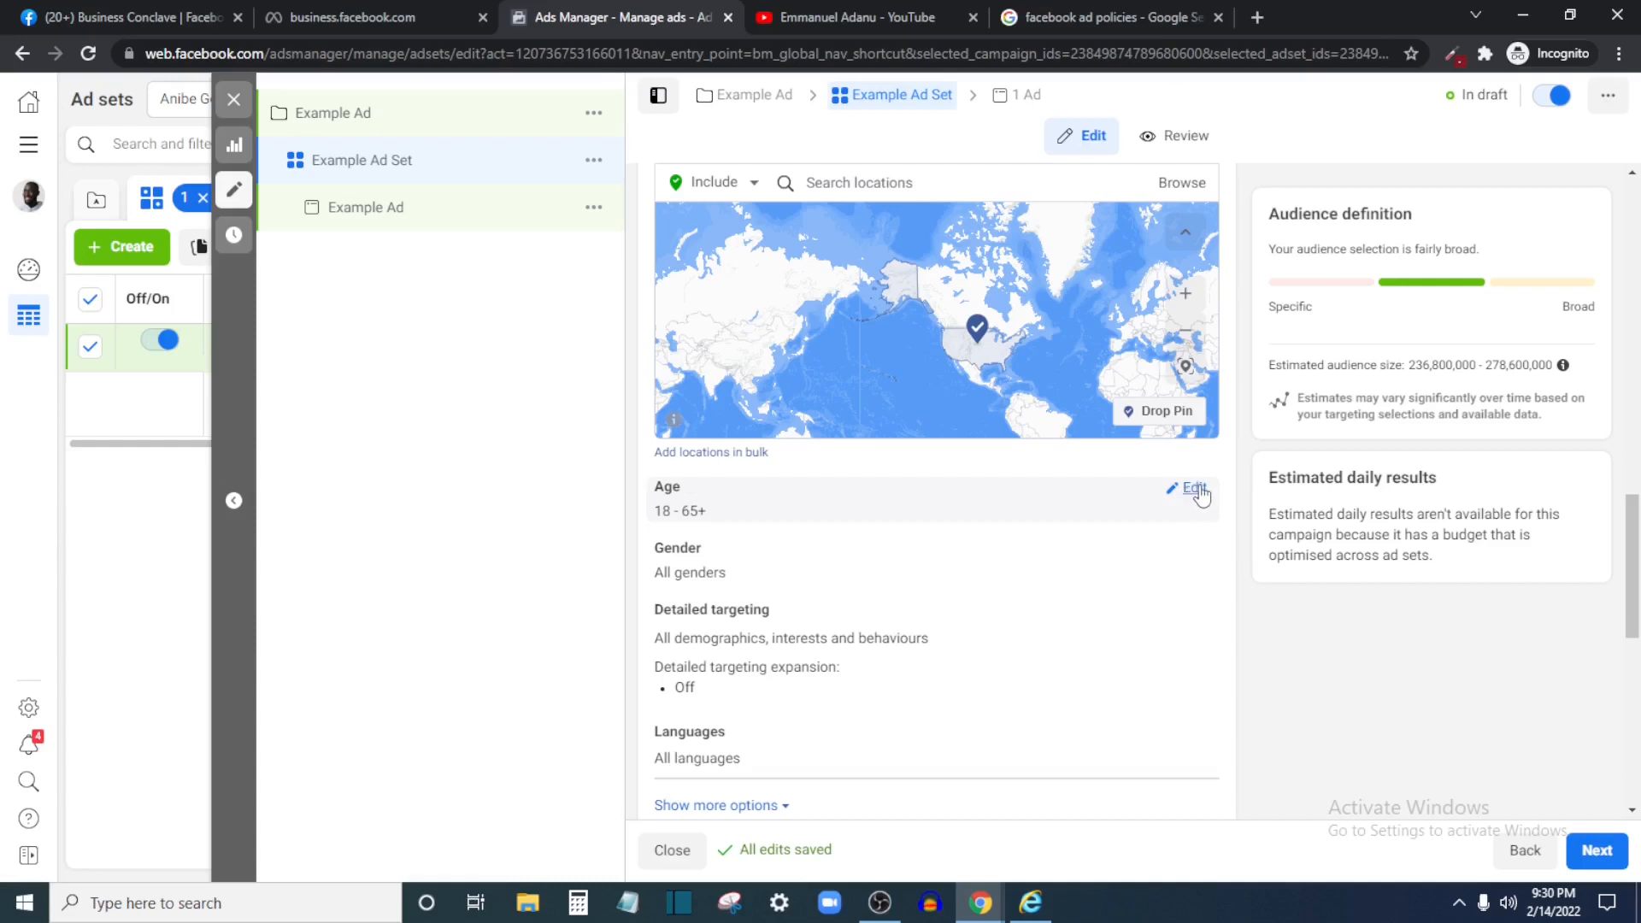
Change the age range's minimum from 18 to 20 and keep gender set to All
{"action": "left_click", "coordinate": [1189, 491]}
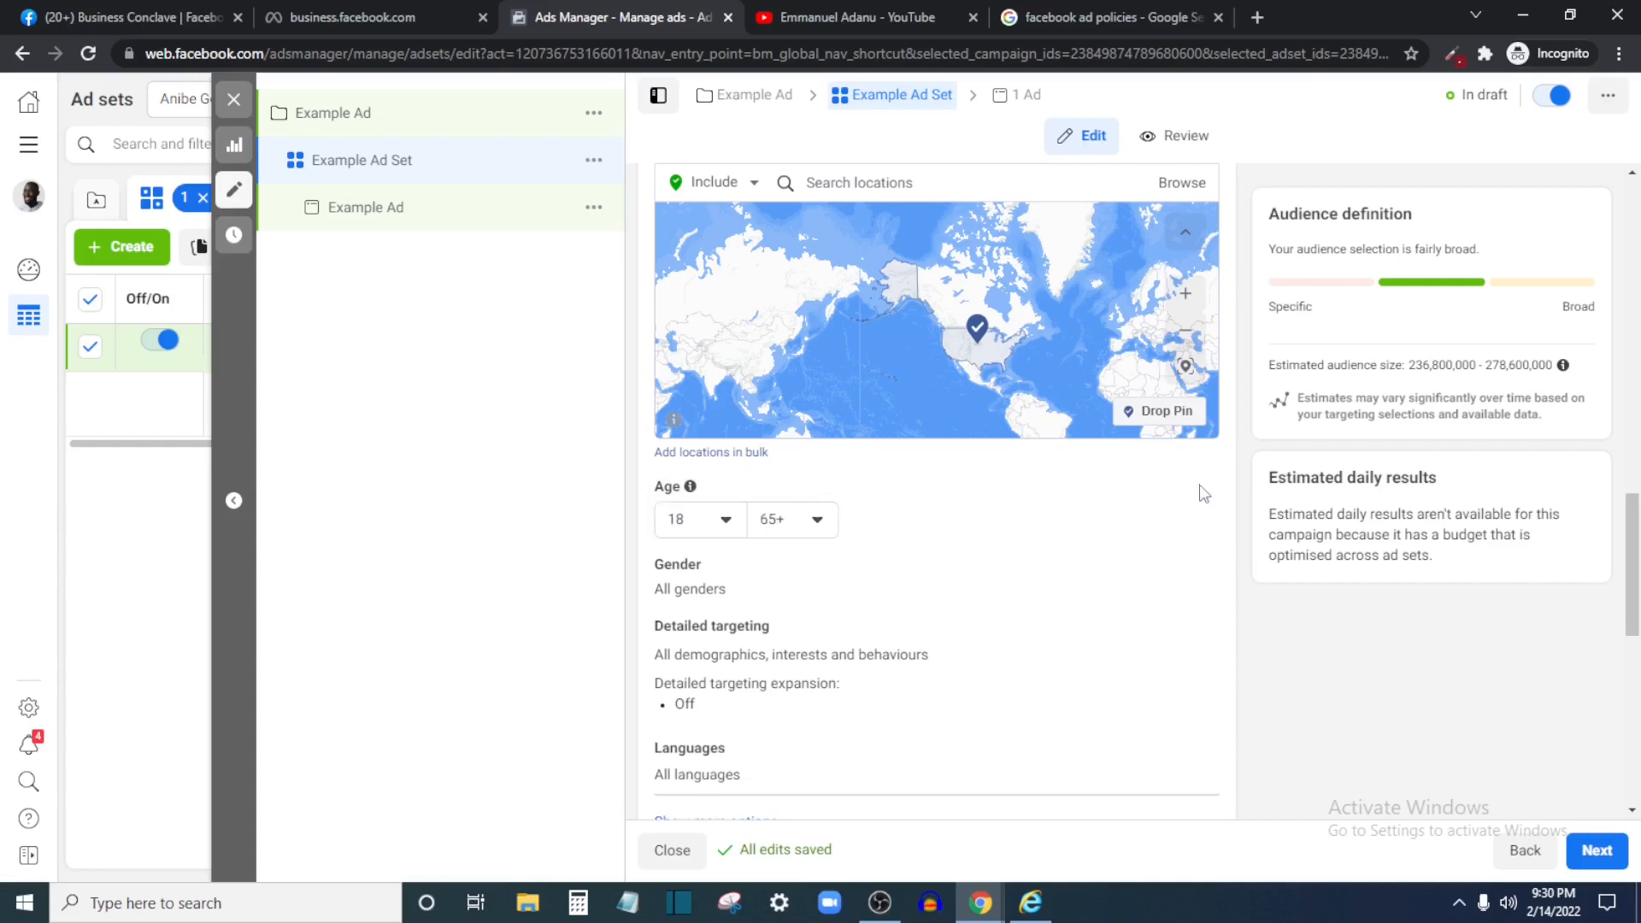
{"action": "left_click", "coordinate": [725, 520]}
{"action": "scroll", "coordinate": [715, 684], "scroll_direction": "down", "scroll_amount": 2}
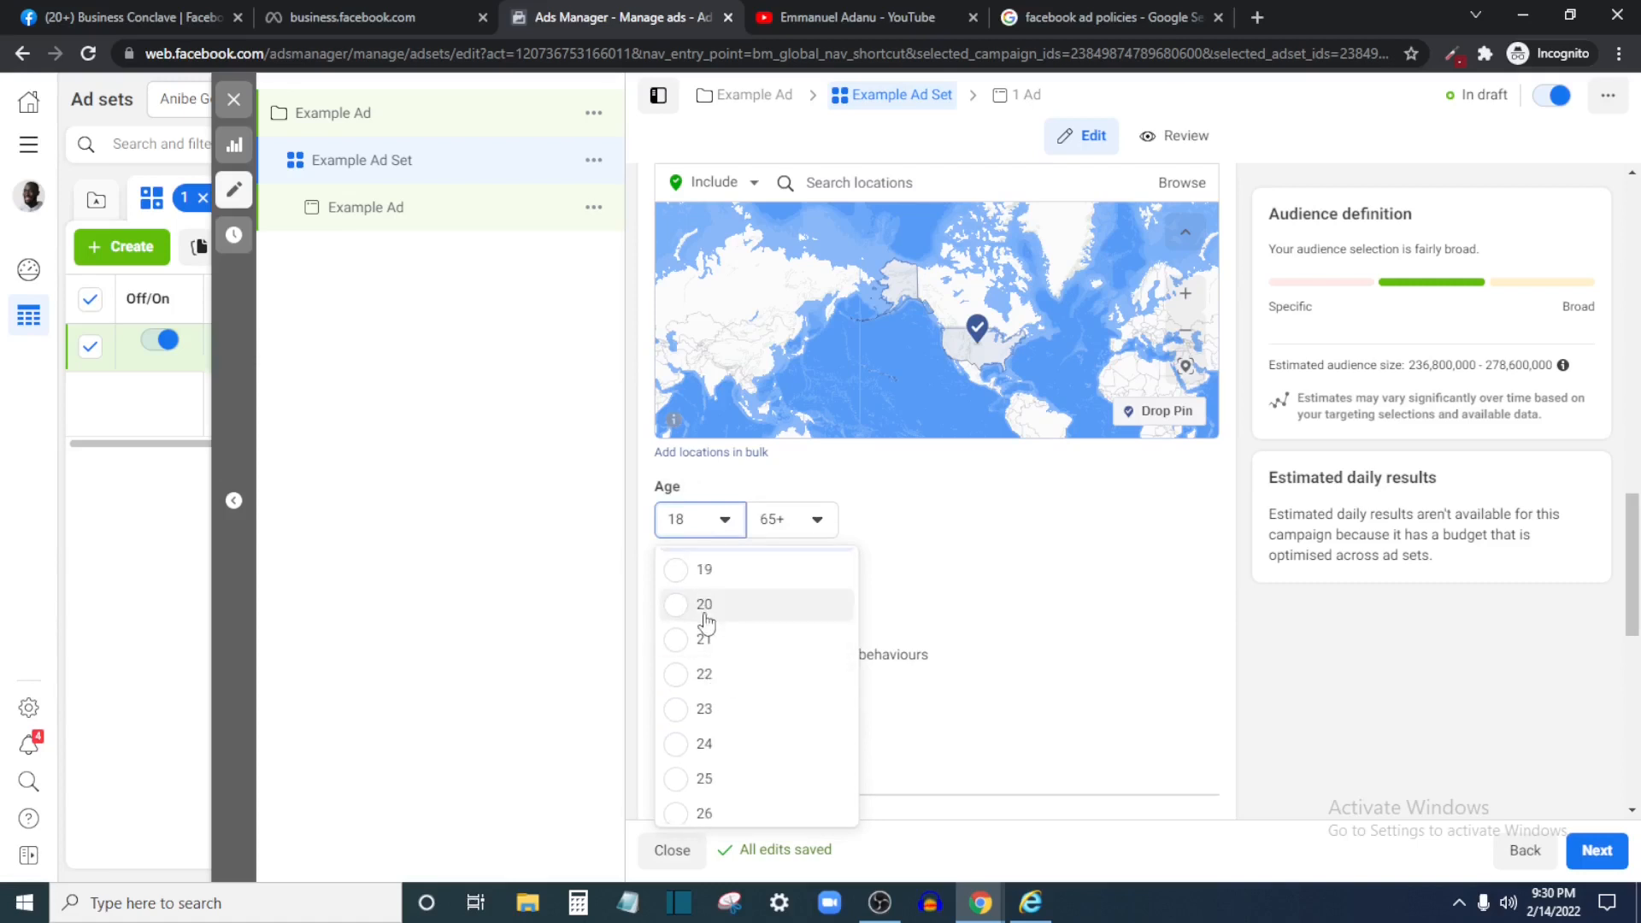
{"action": "left_click", "coordinate": [704, 604]}
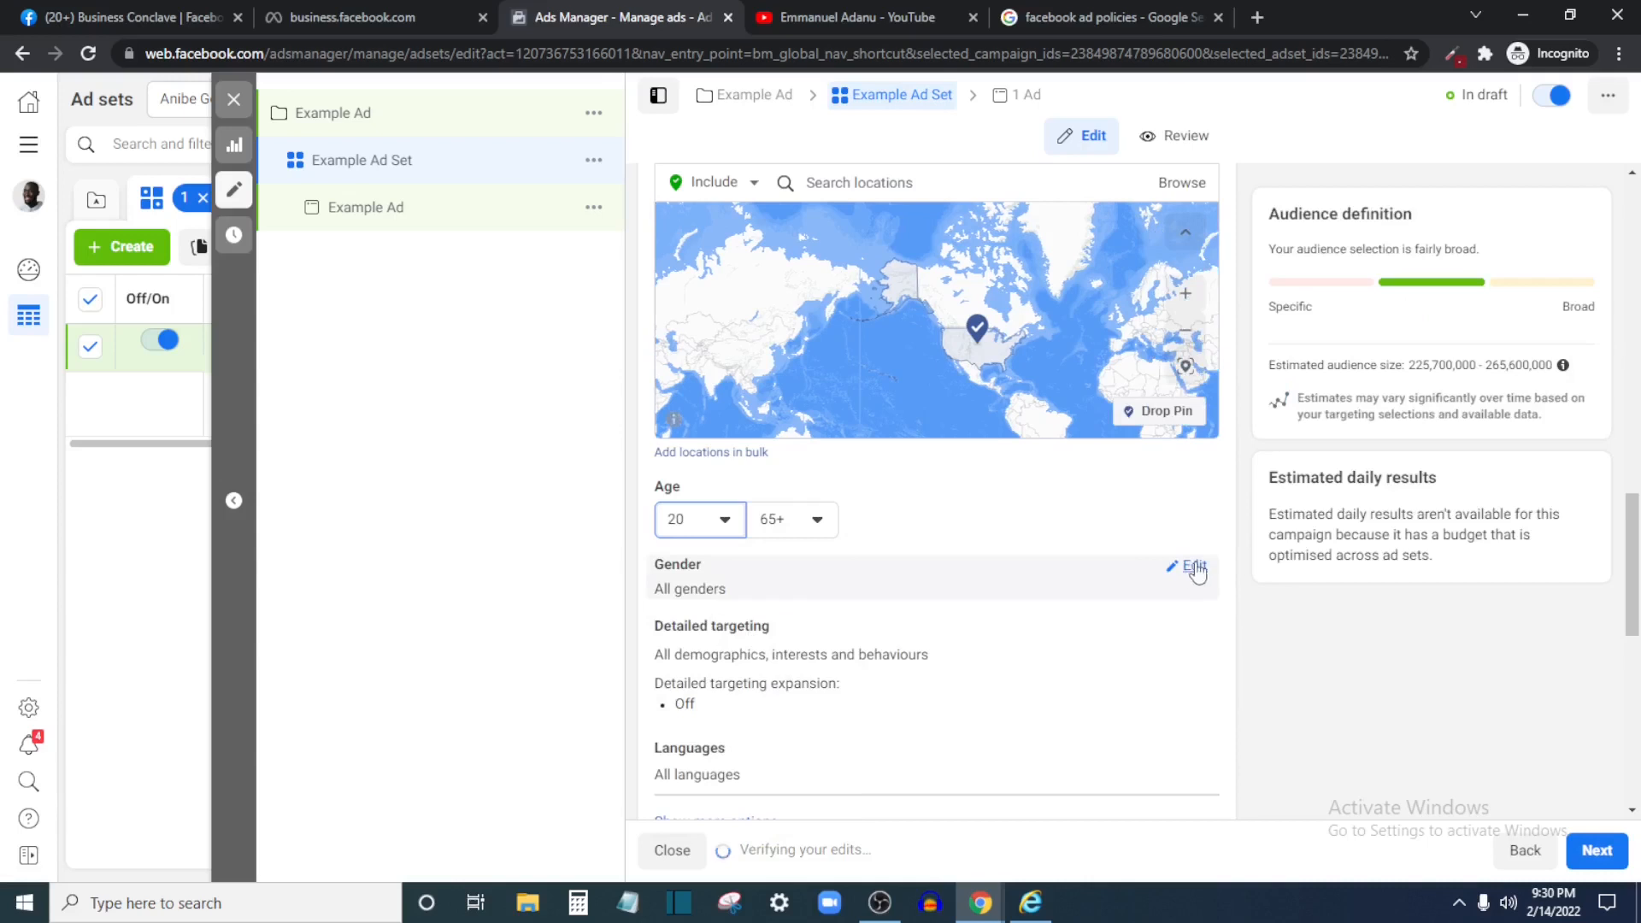
{"action": "left_click", "coordinate": [1192, 566]}
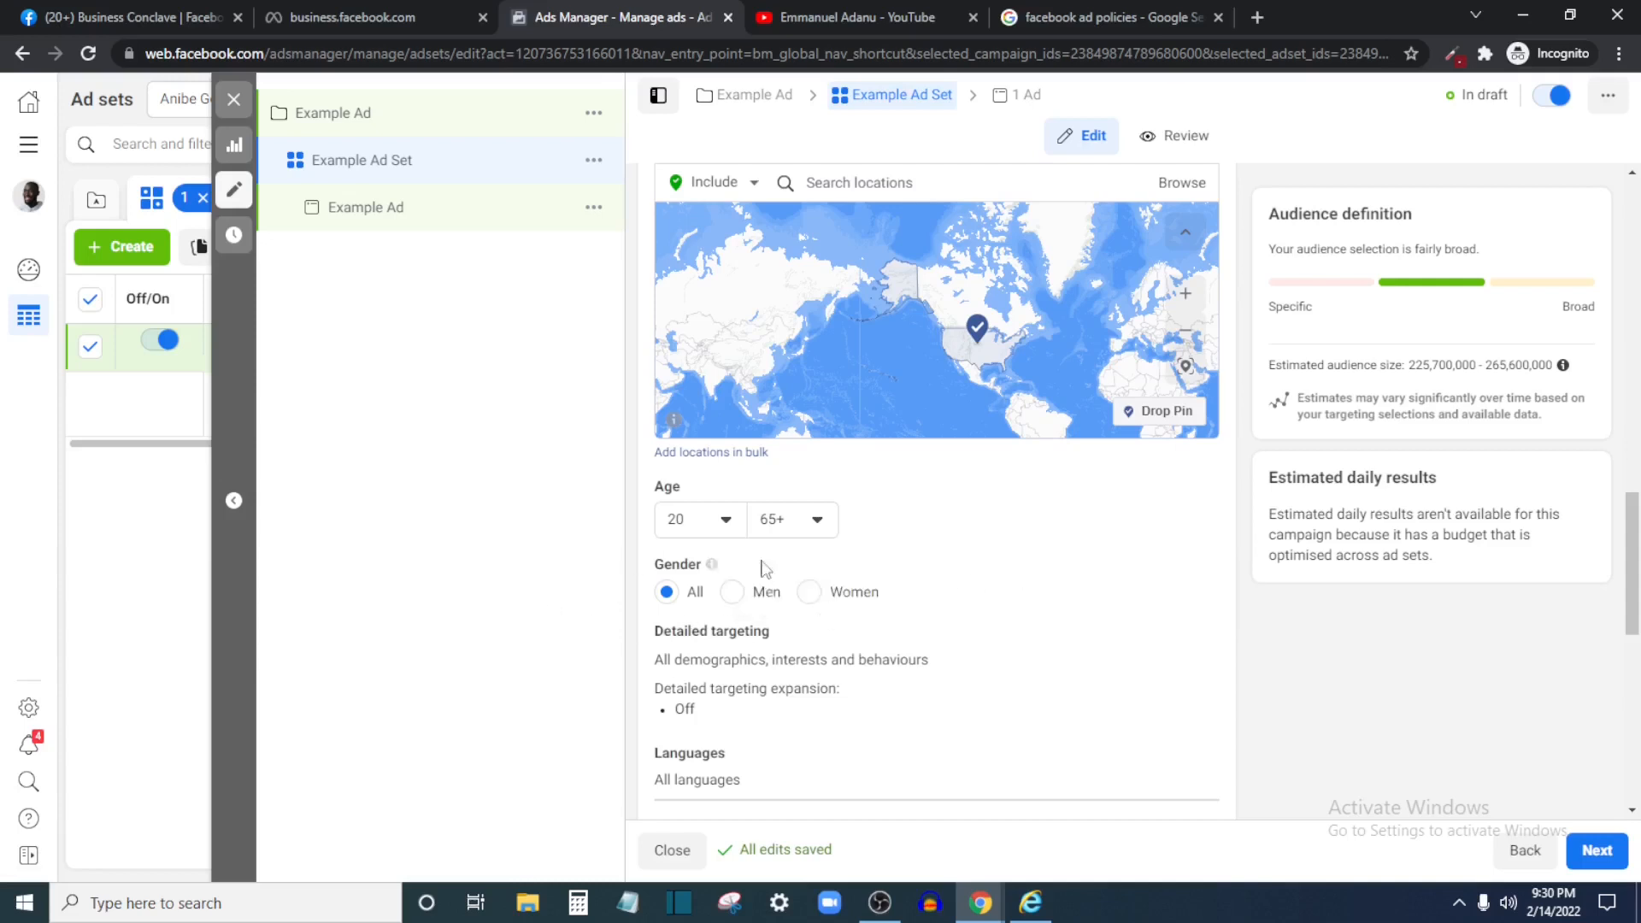
{"action": "mouse_move", "coordinate": [709, 568]}
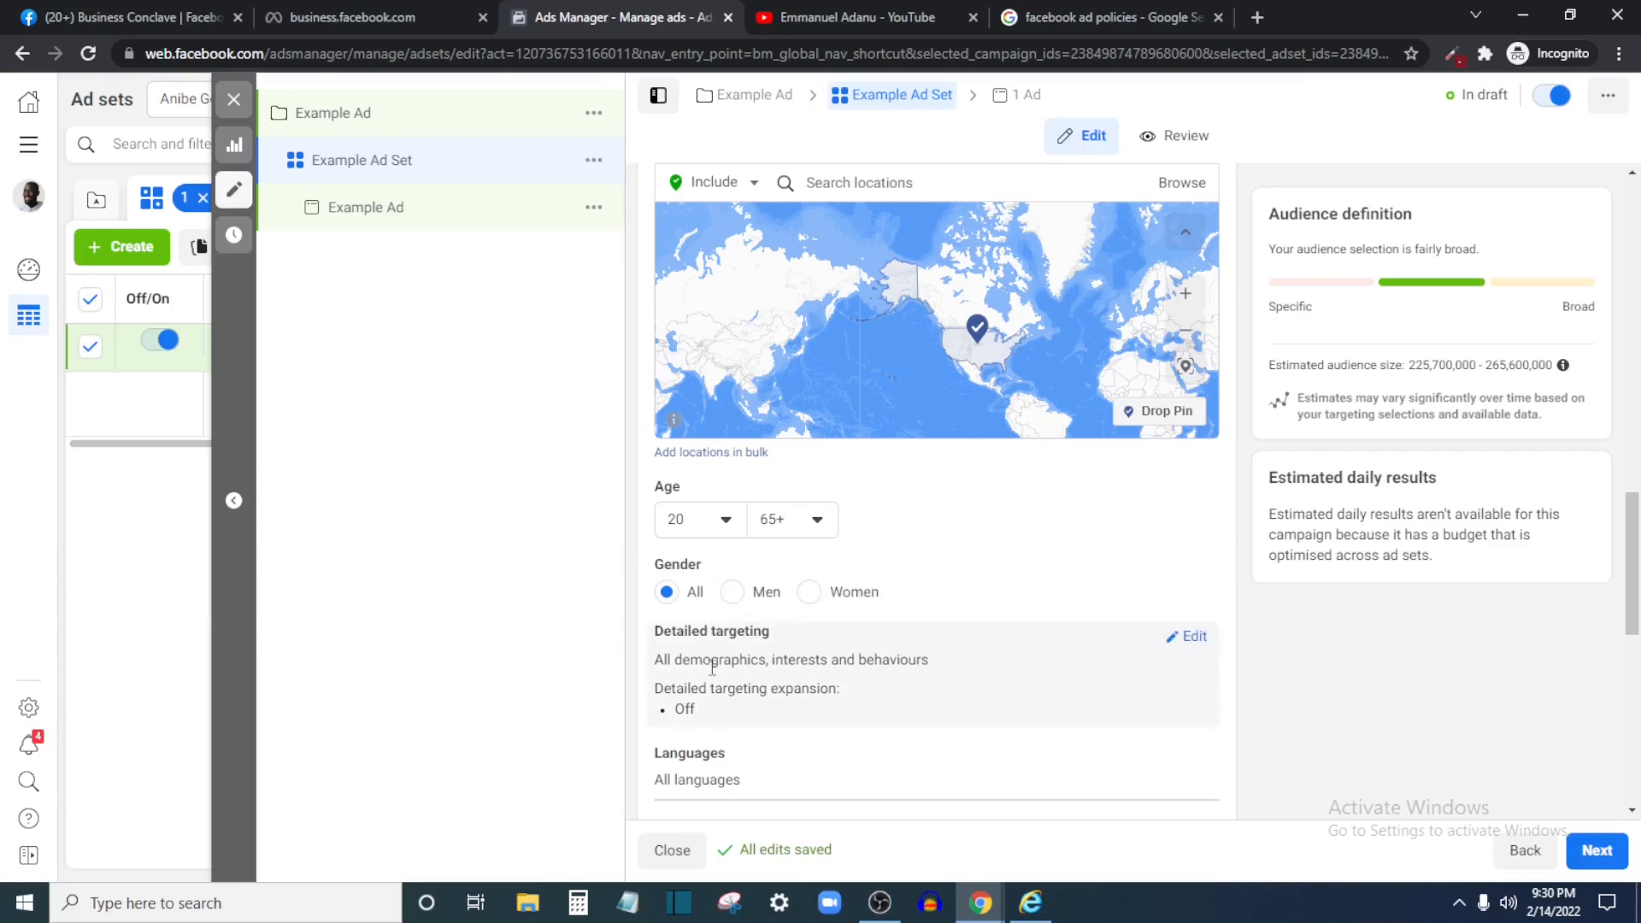
{"action": "scroll", "coordinate": [855, 658], "scroll_direction": "down", "scroll_amount": 1}
{"action": "left_click", "coordinate": [1188, 535]}
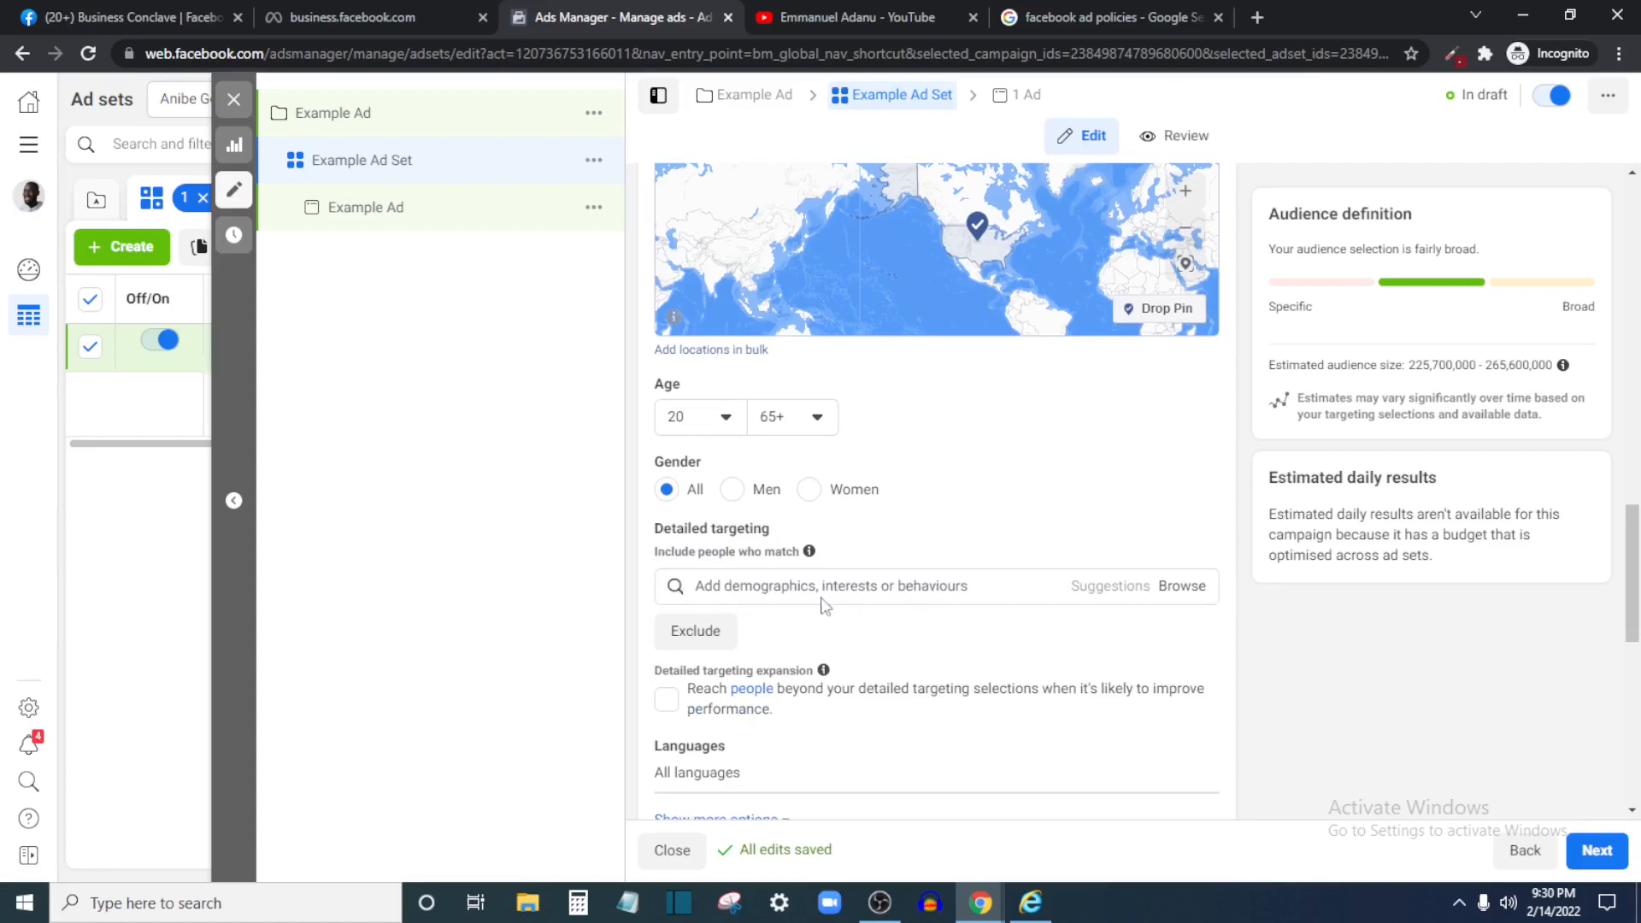
{"action": "left_click", "coordinate": [768, 591]}
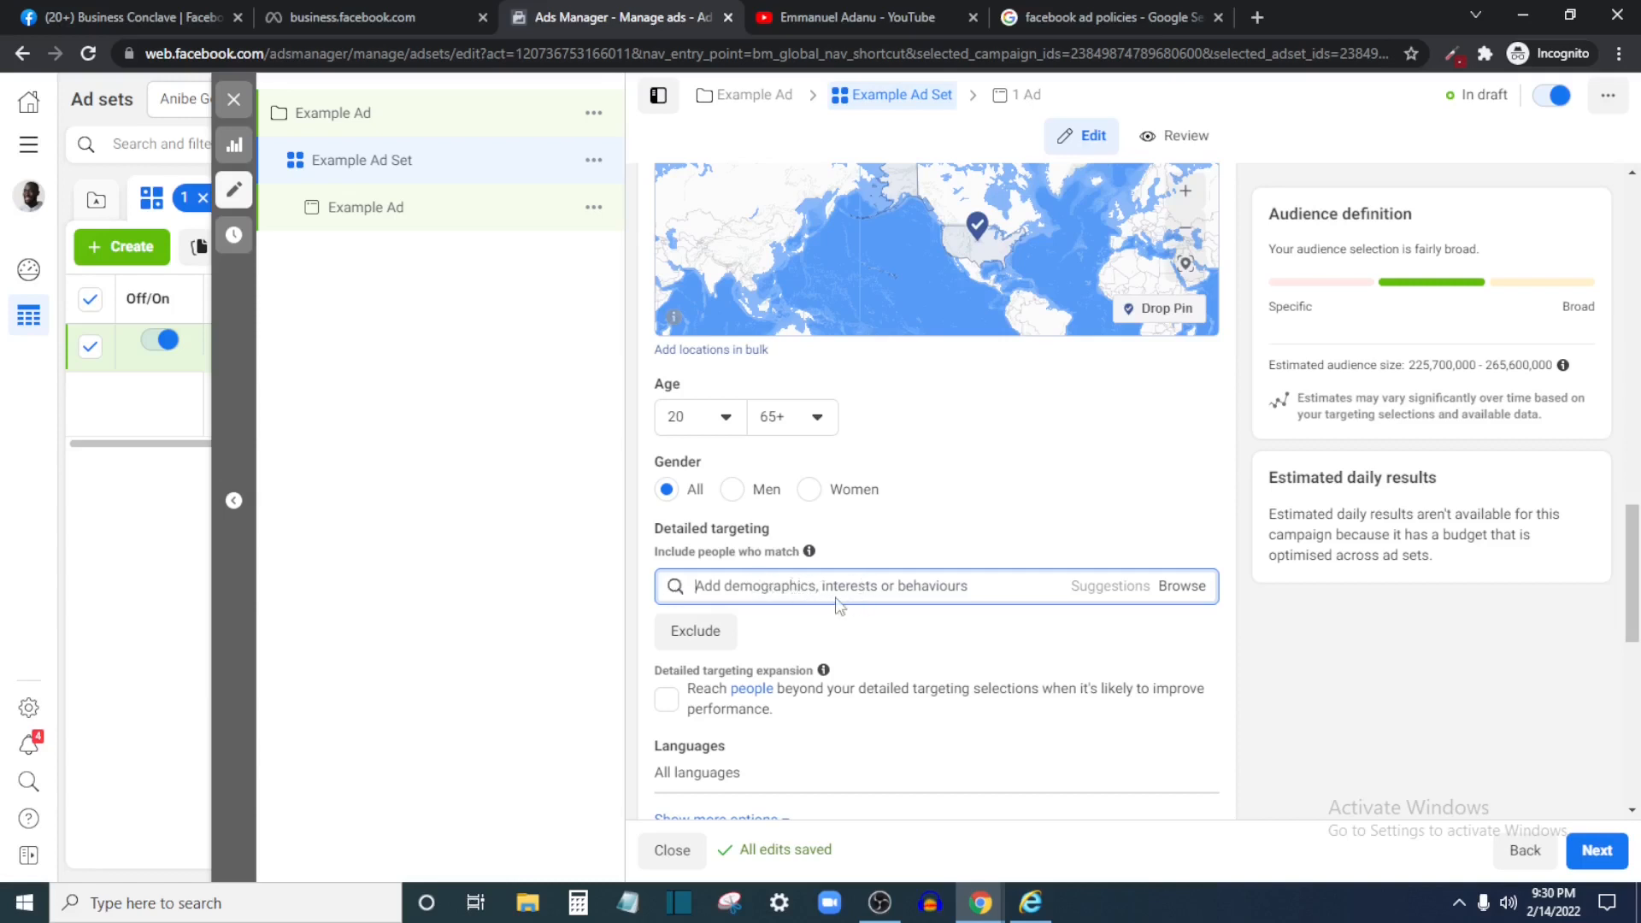
{"action": "type", "text": "siness"}
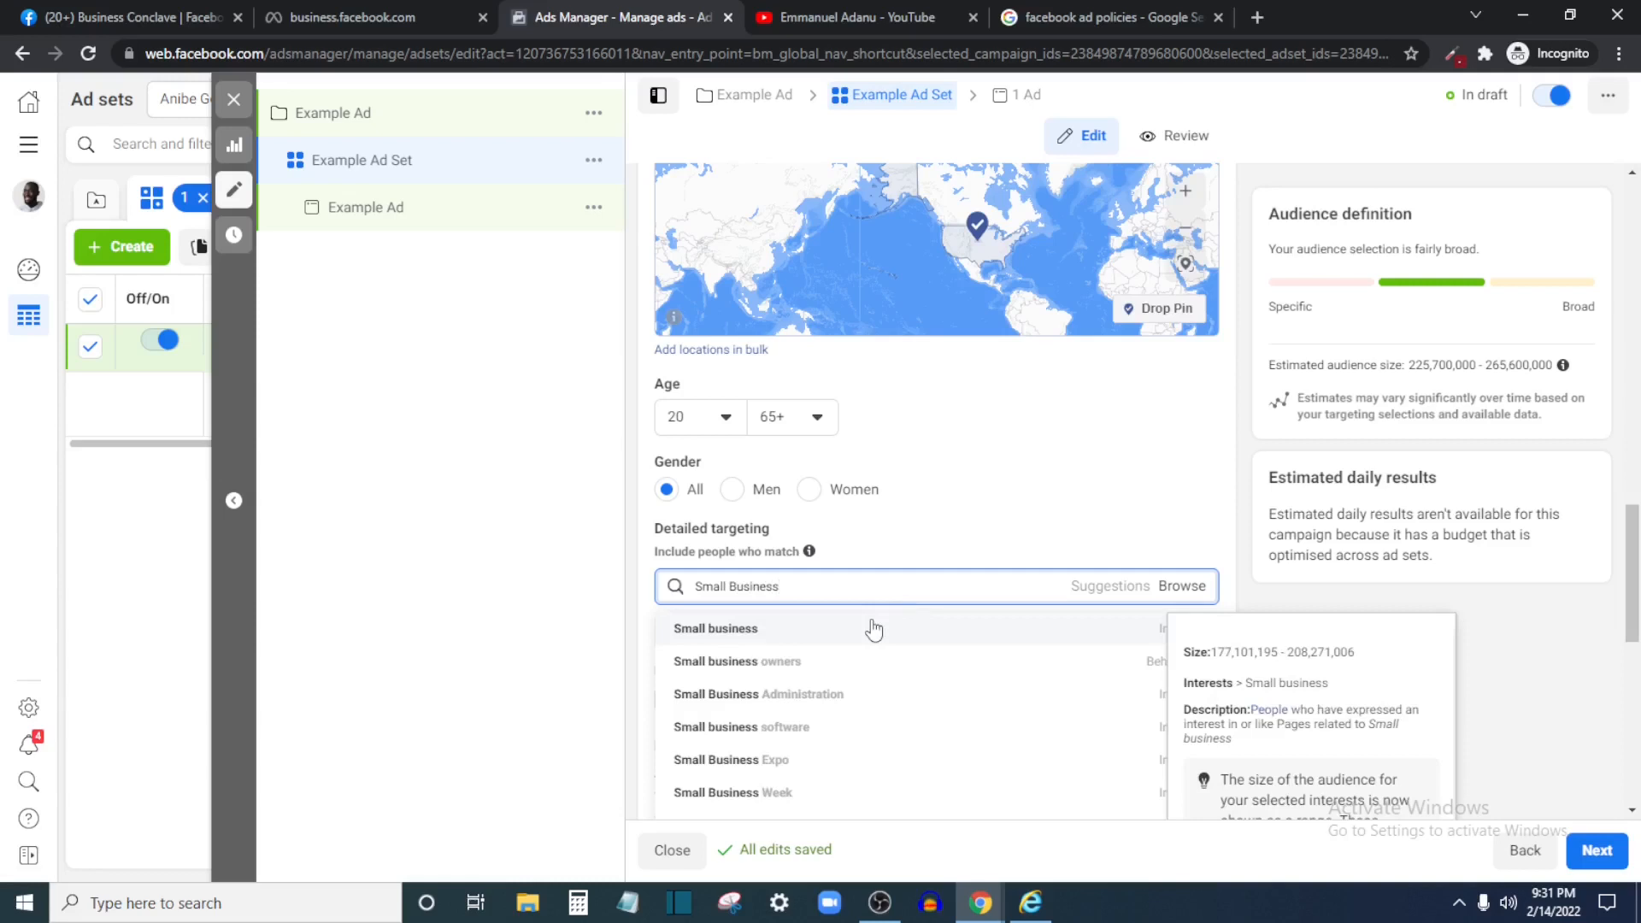
{"action": "left_click", "coordinate": [873, 630]}
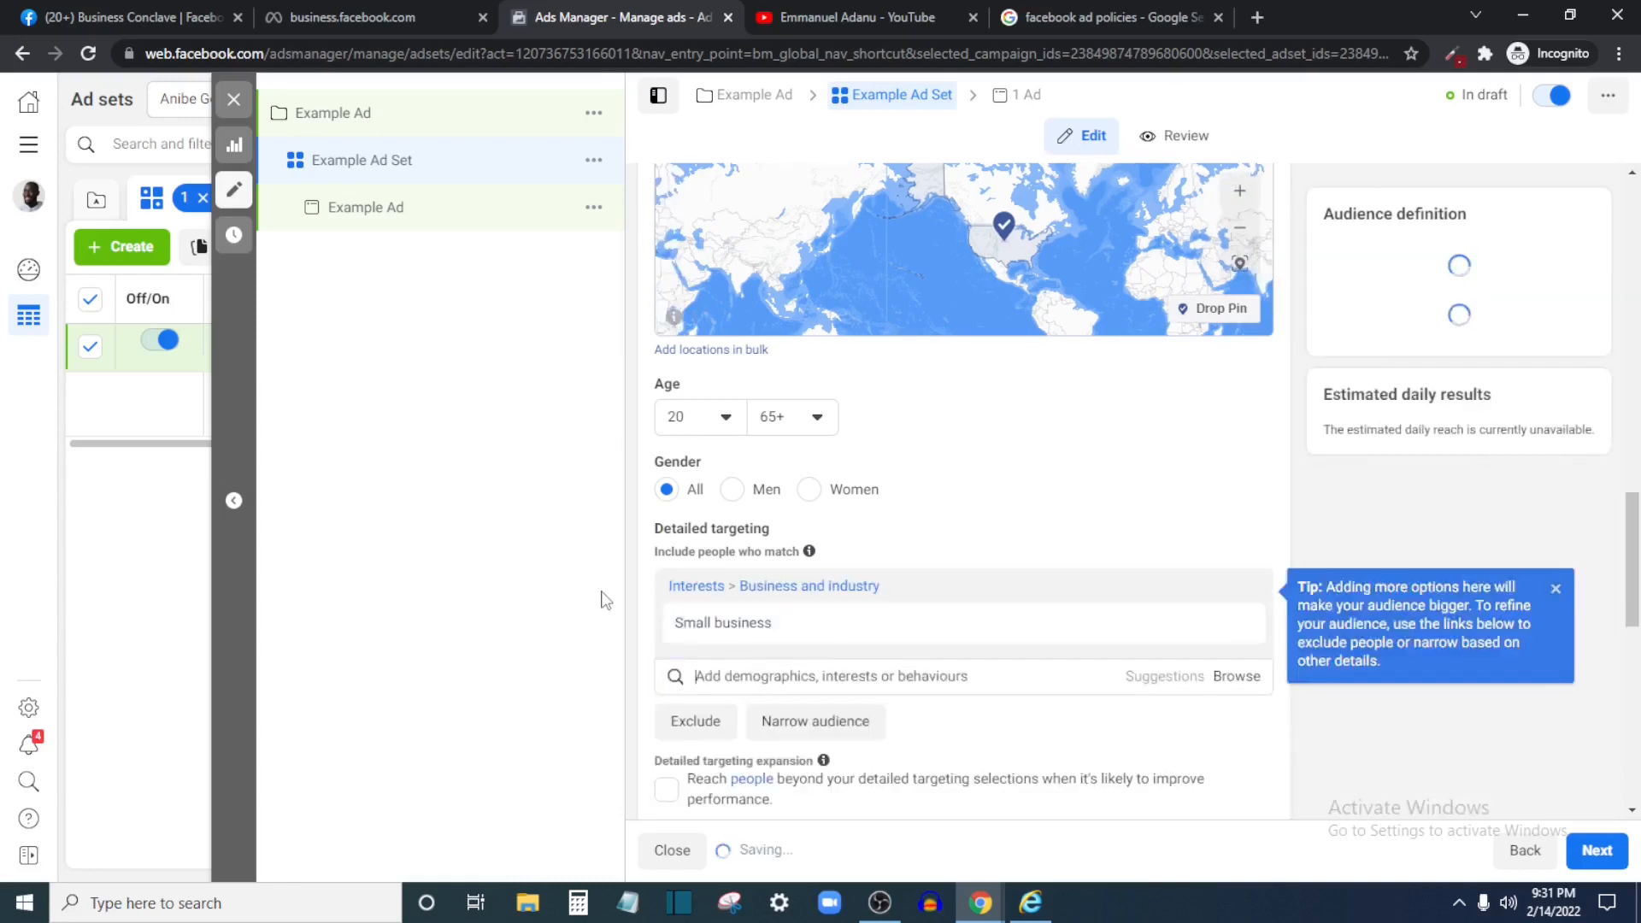
{"action": "scroll", "coordinate": [1068, 692], "scroll_direction": "down", "scroll_amount": 2}
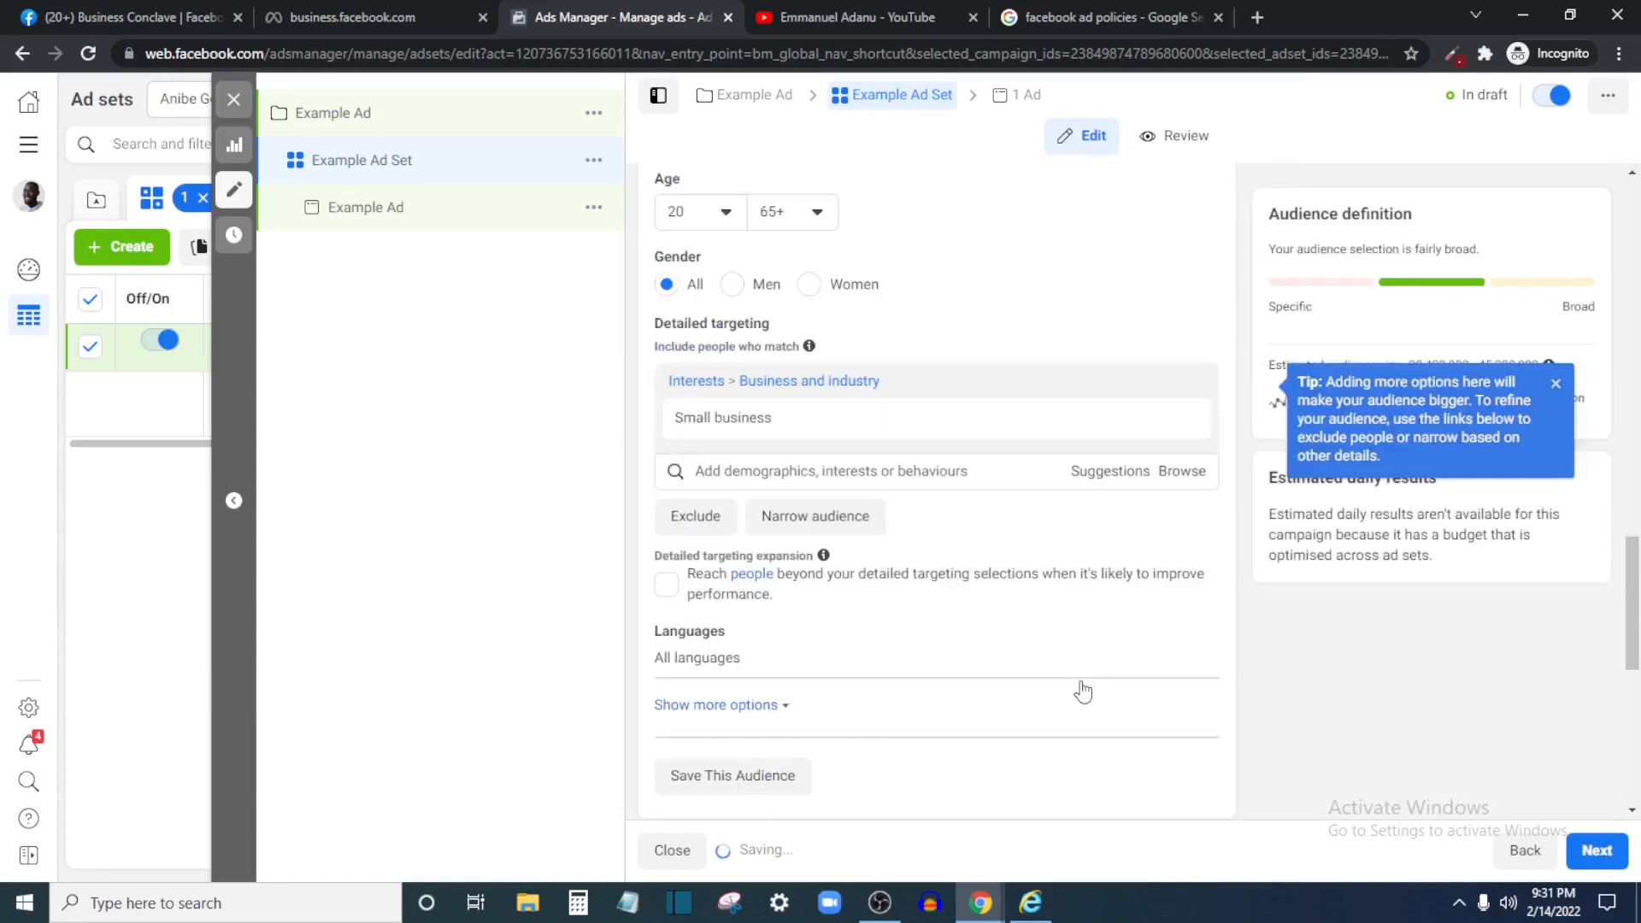
{"action": "scroll", "coordinate": [1050, 601], "scroll_direction": "down", "scroll_amount": 1}
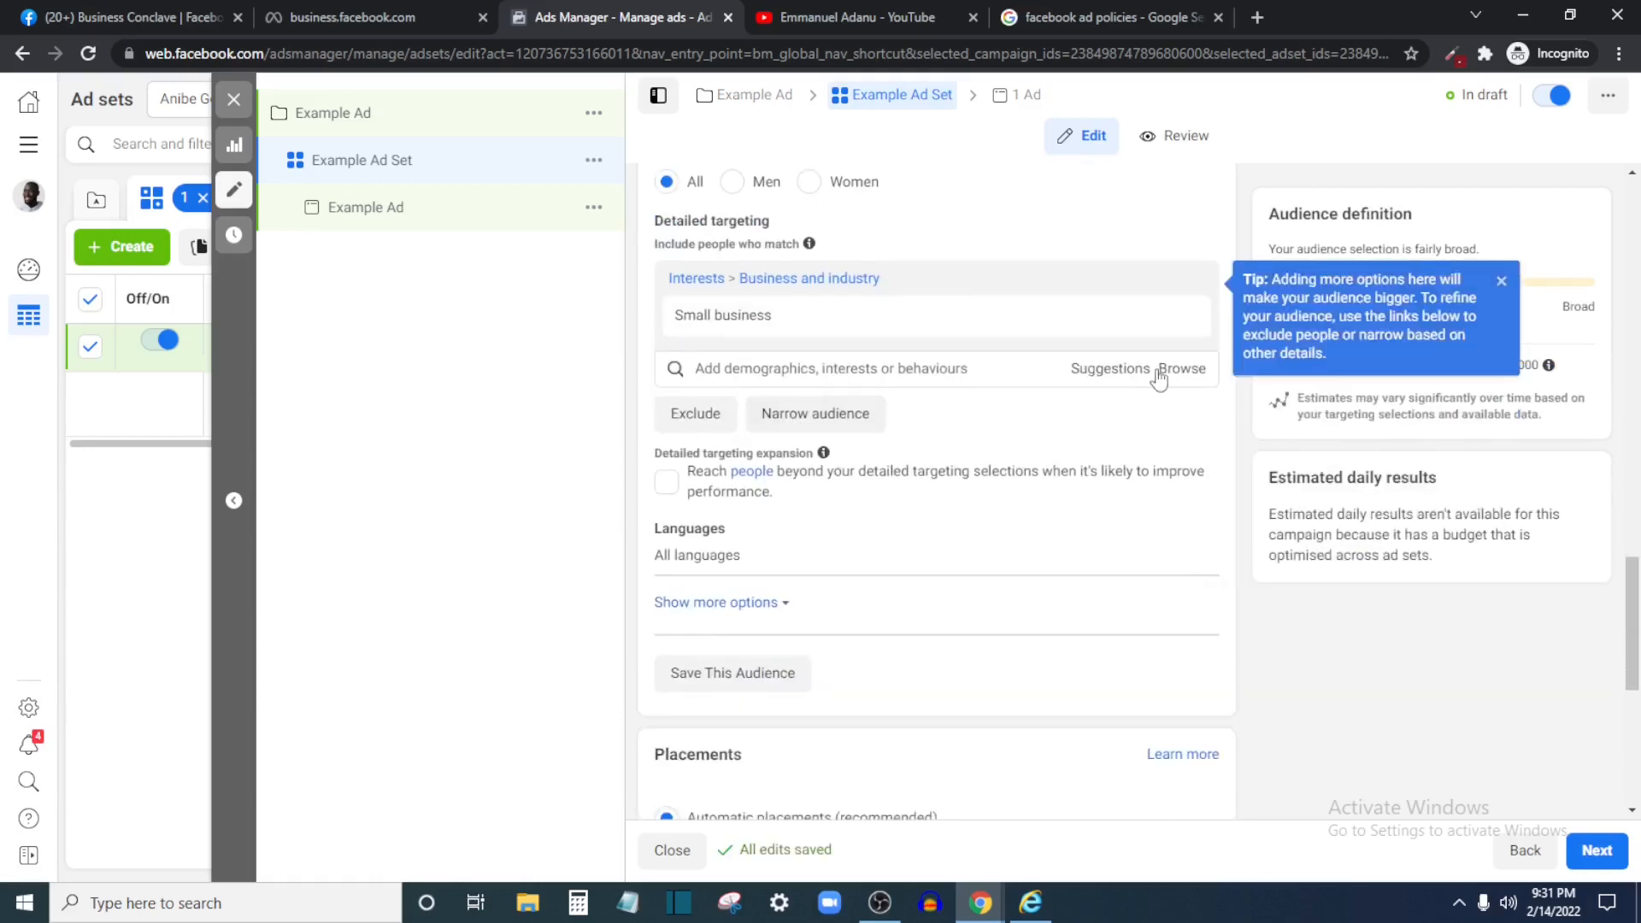
{"action": "left_click", "coordinate": [1127, 378]}
{"action": "scroll", "coordinate": [750, 496], "scroll_direction": "down", "scroll_amount": 6}
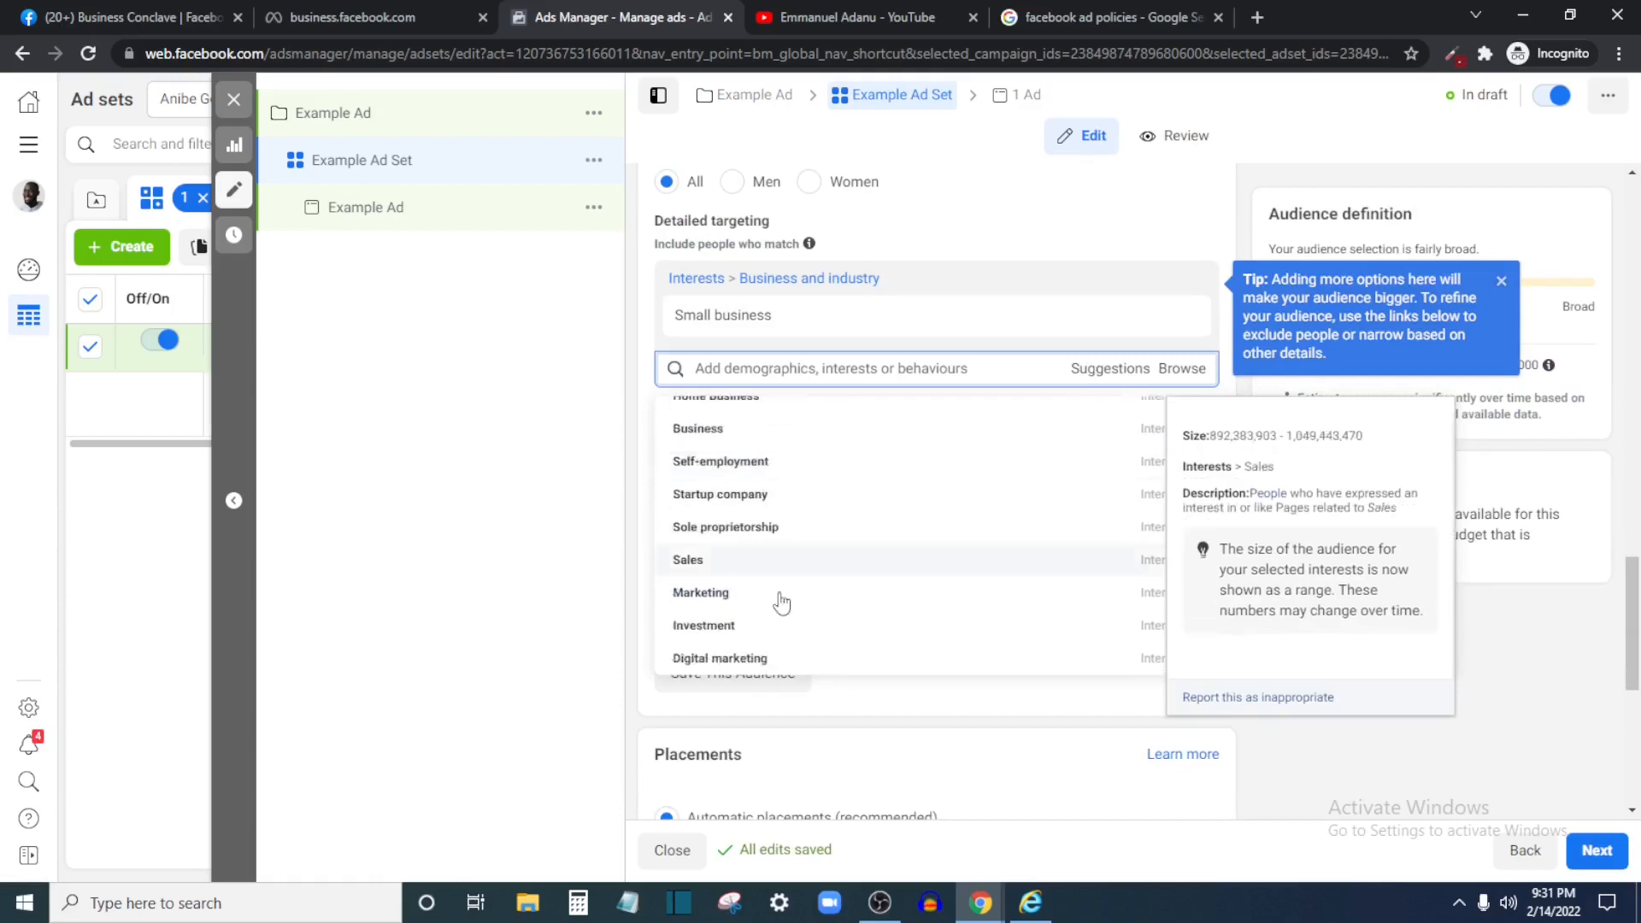
{"action": "left_click", "coordinate": [1180, 369]}
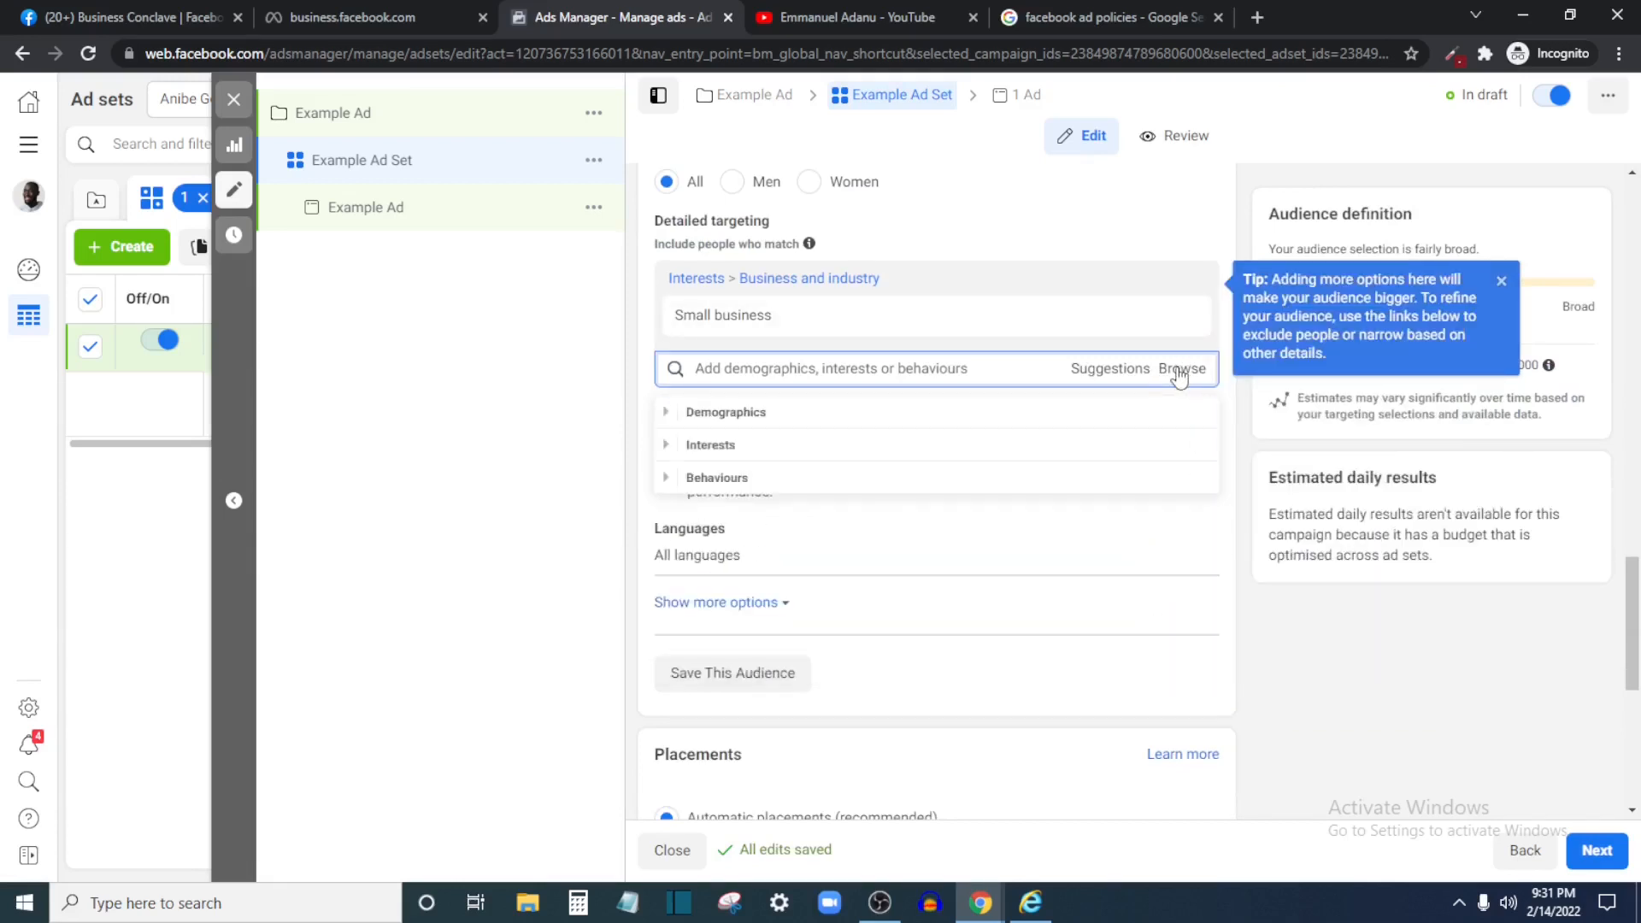
{"action": "left_click", "coordinate": [756, 412]}
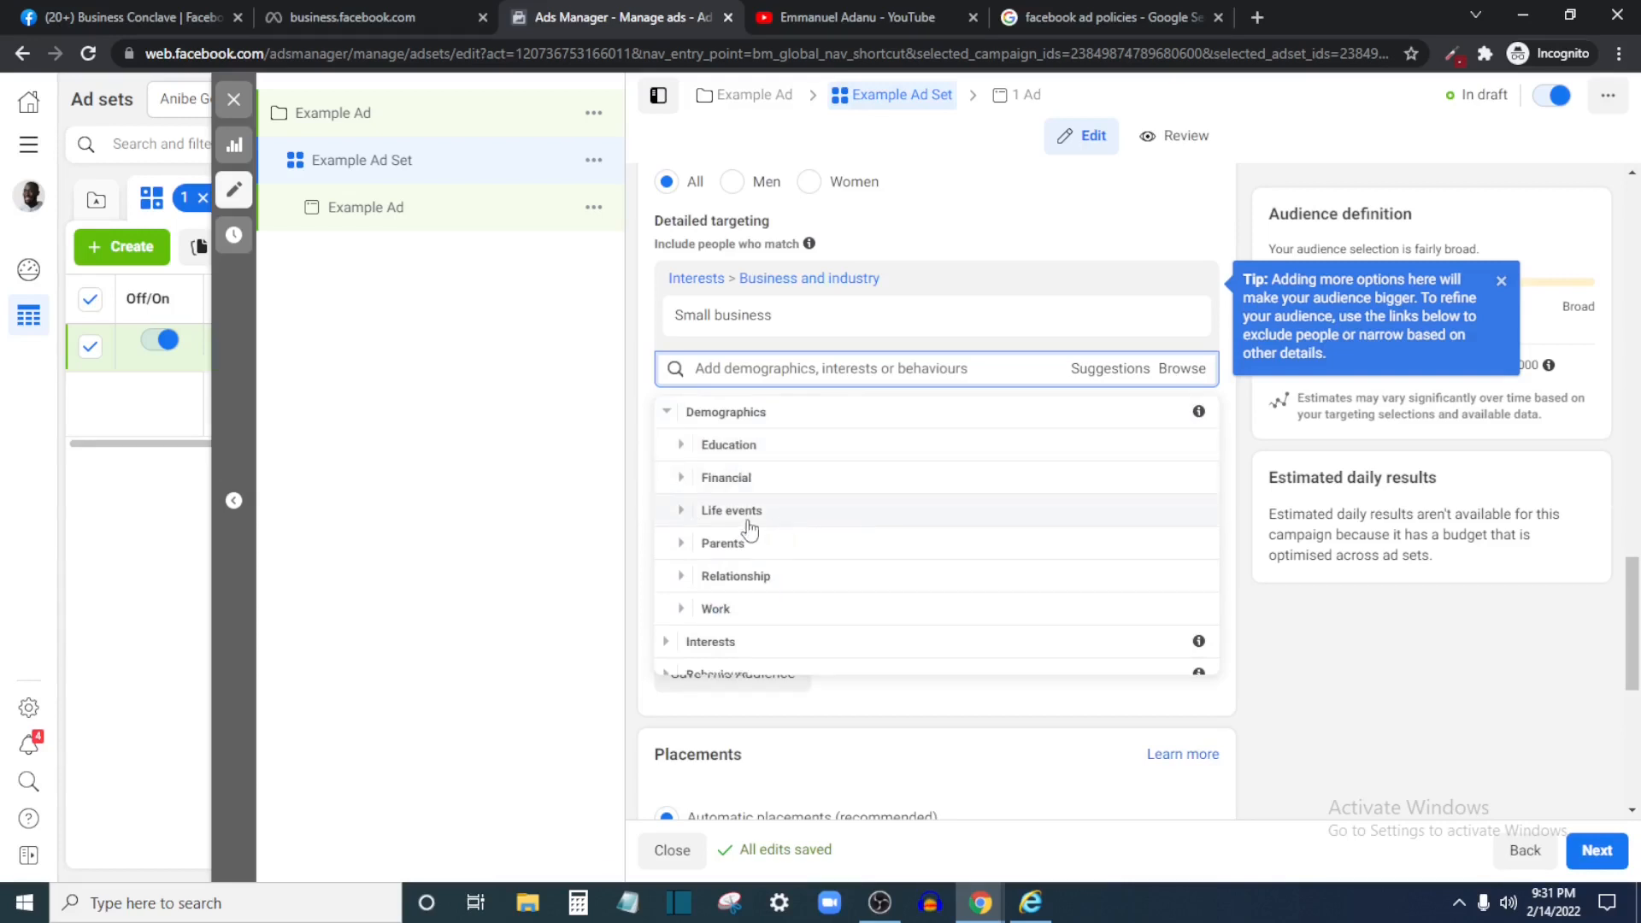
{"action": "left_click", "coordinate": [594, 560]}
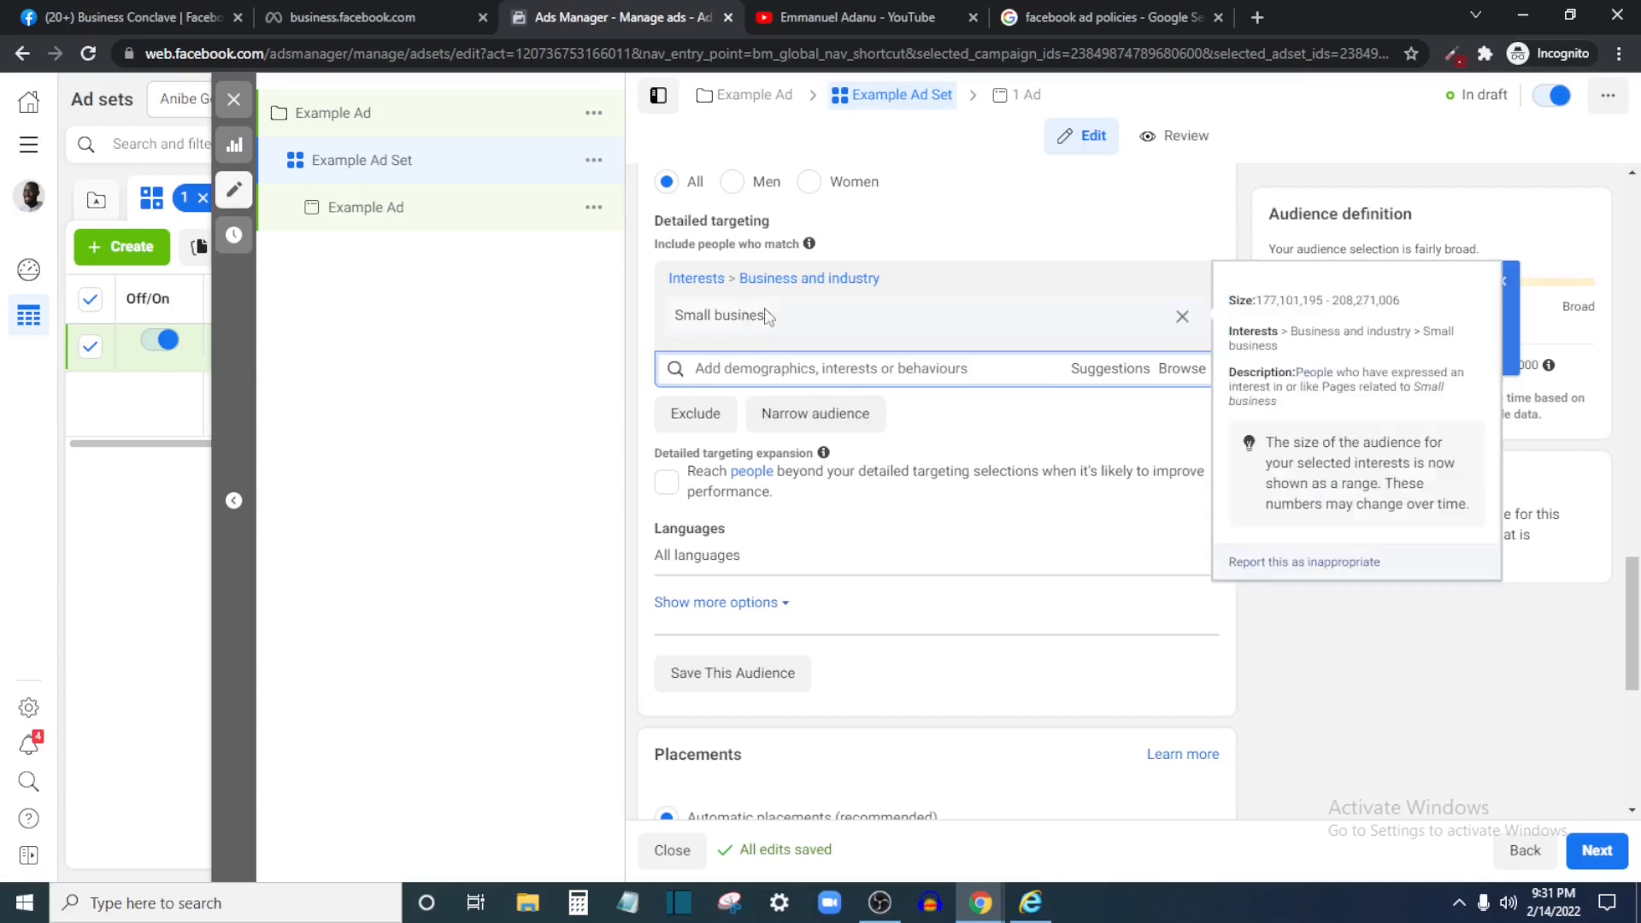
{"action": "mouse_move", "coordinate": [714, 301]}
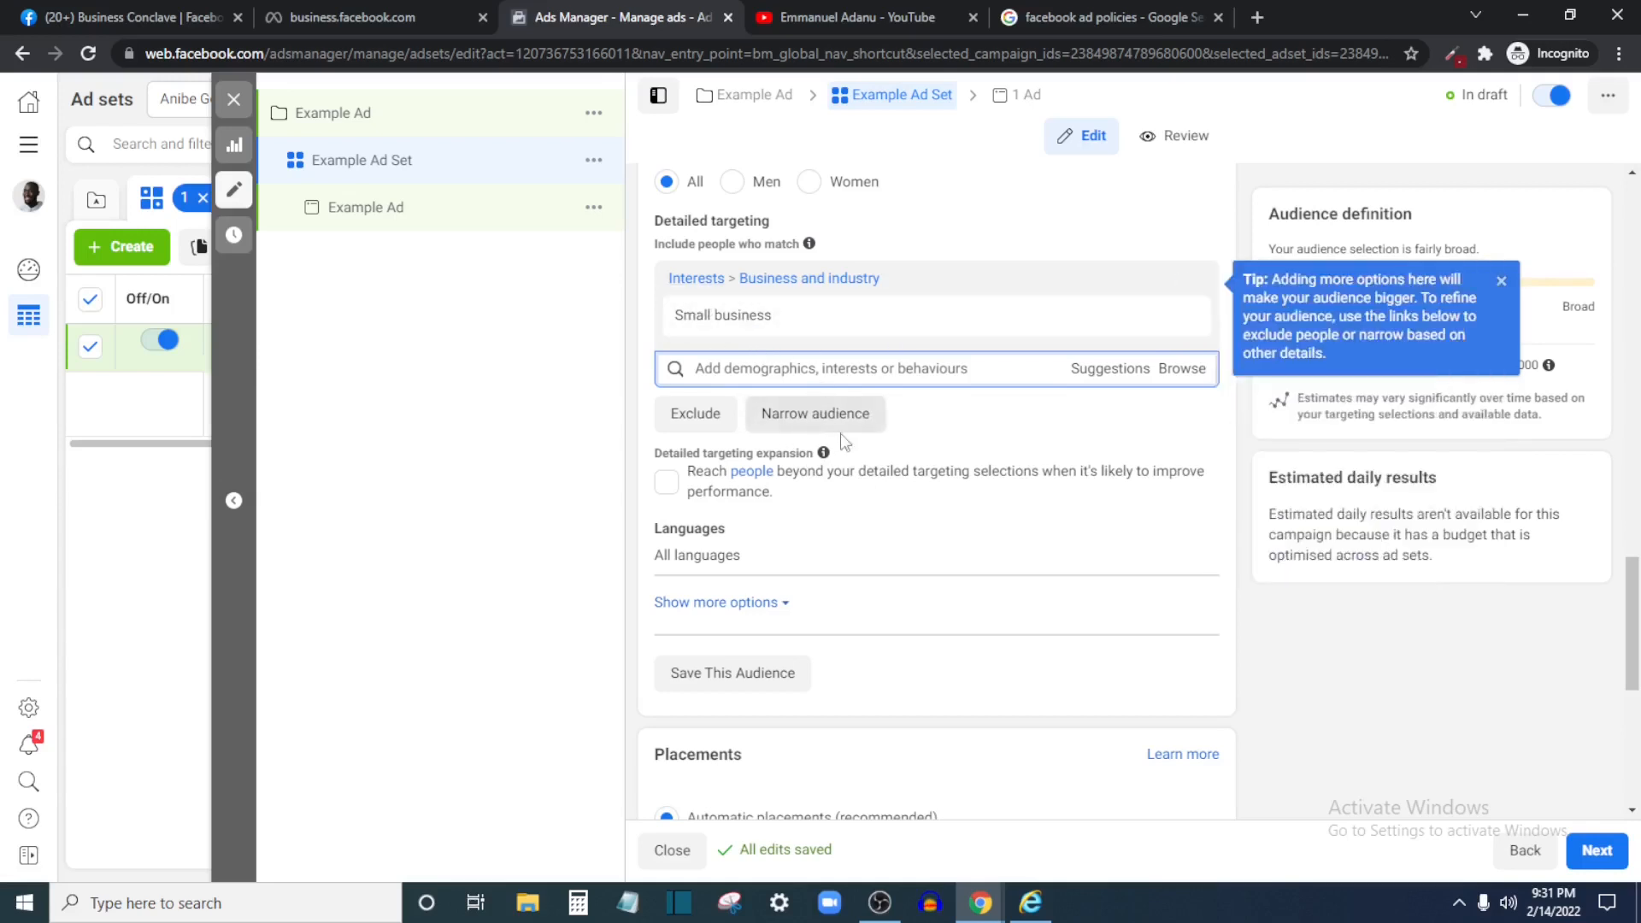
{"action": "left_click", "coordinate": [822, 418]}
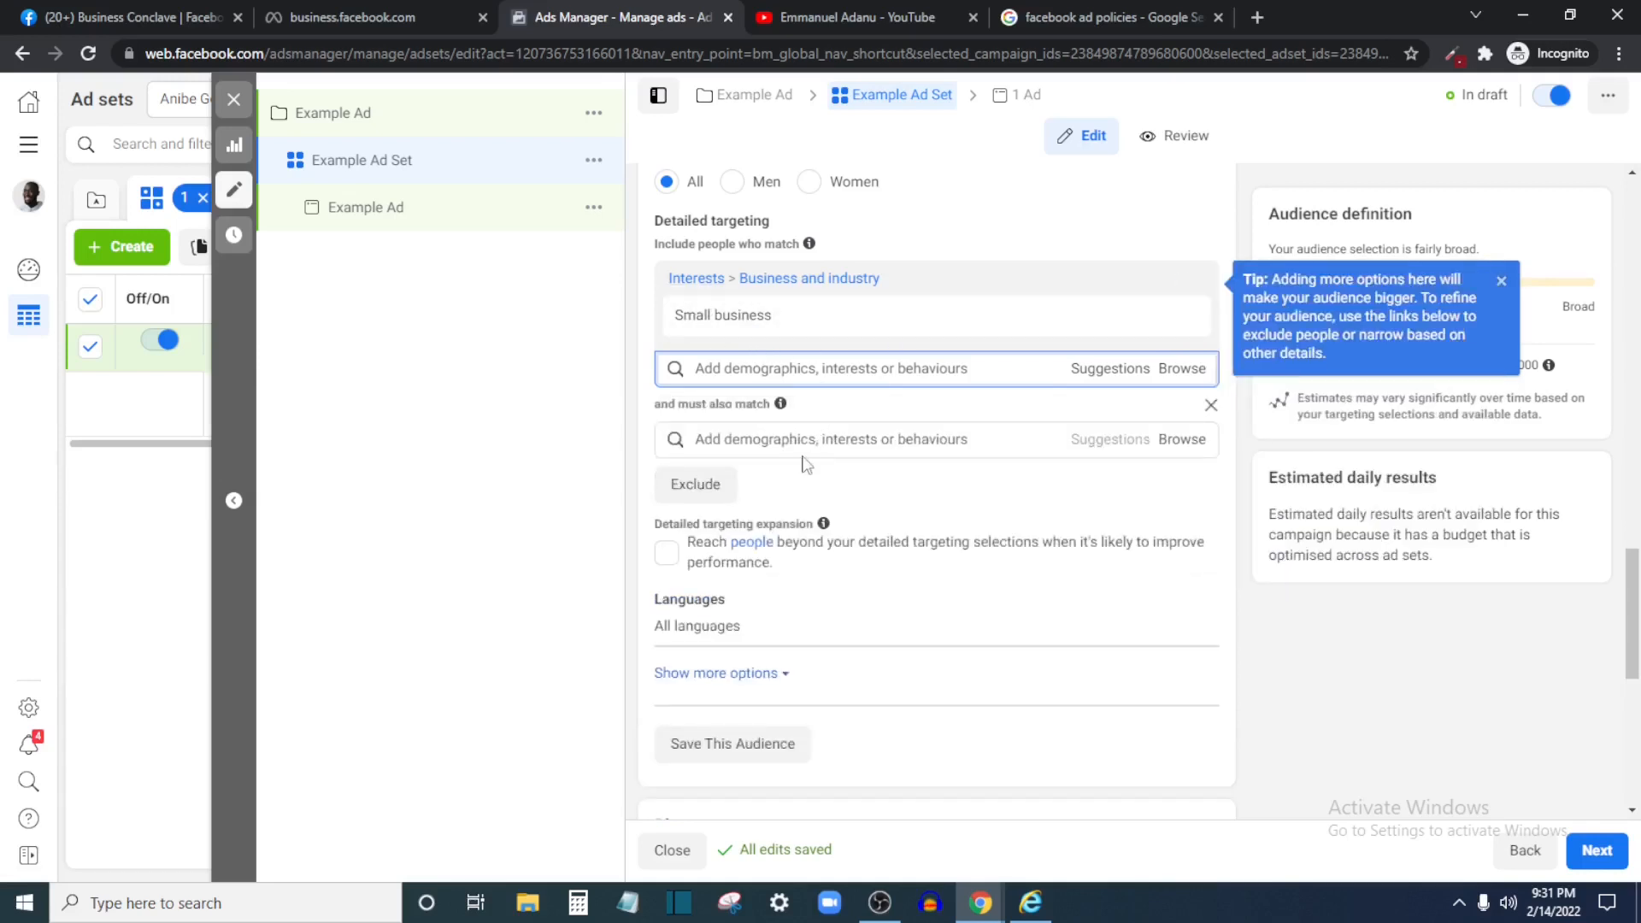
{"action": "left_click", "coordinate": [801, 440]}
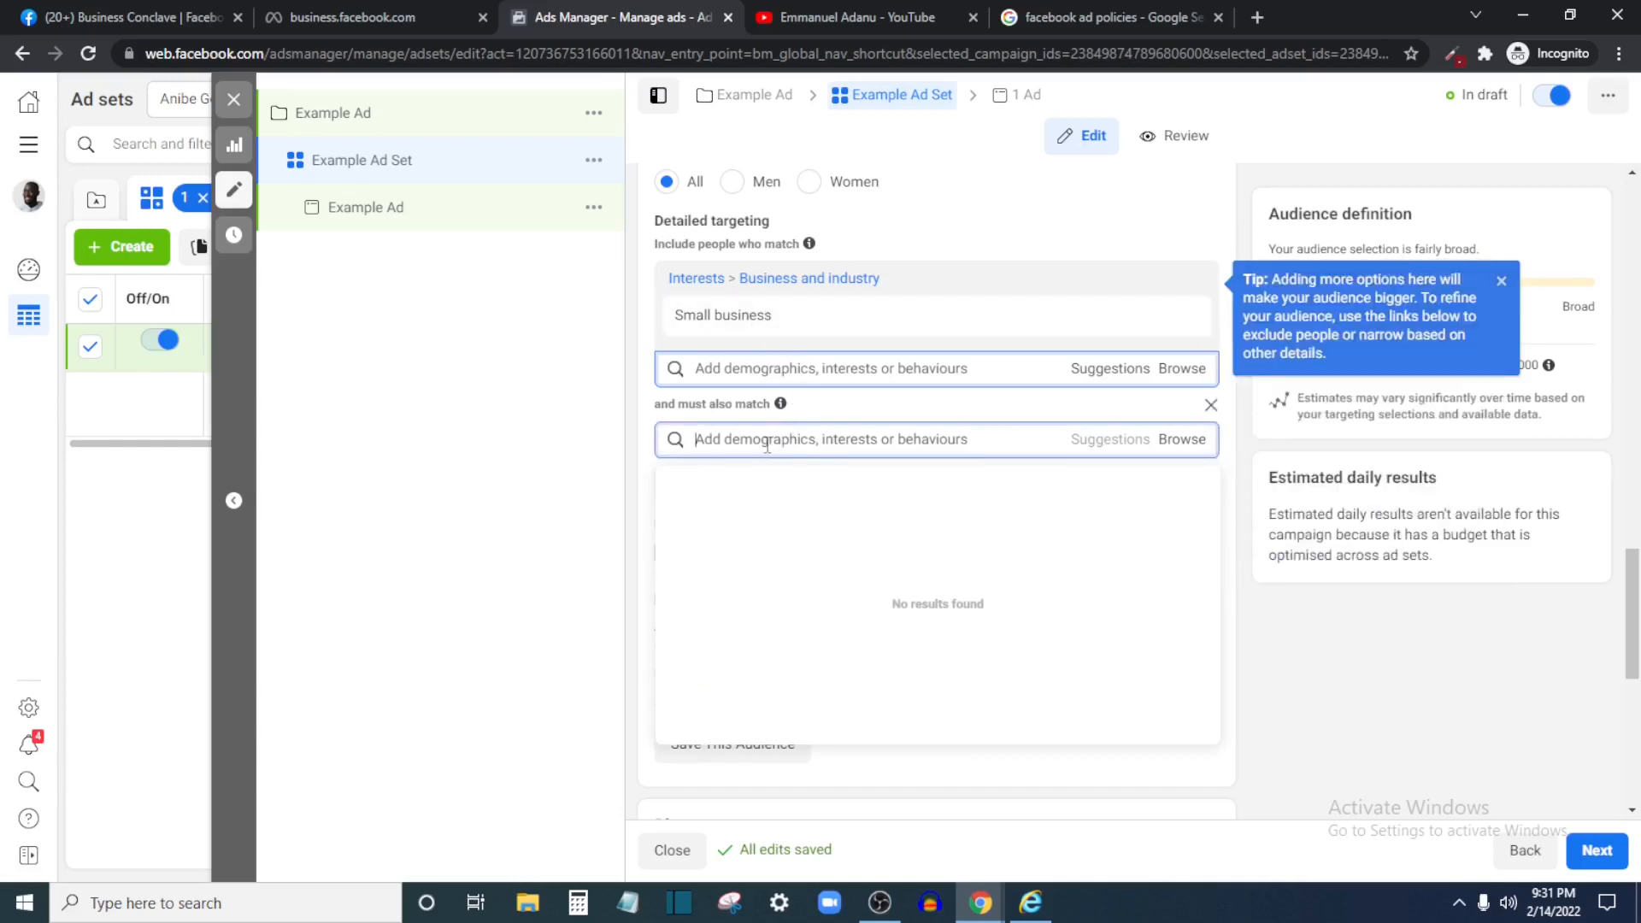
{"action": "type", "text": "FAcebook Page"}
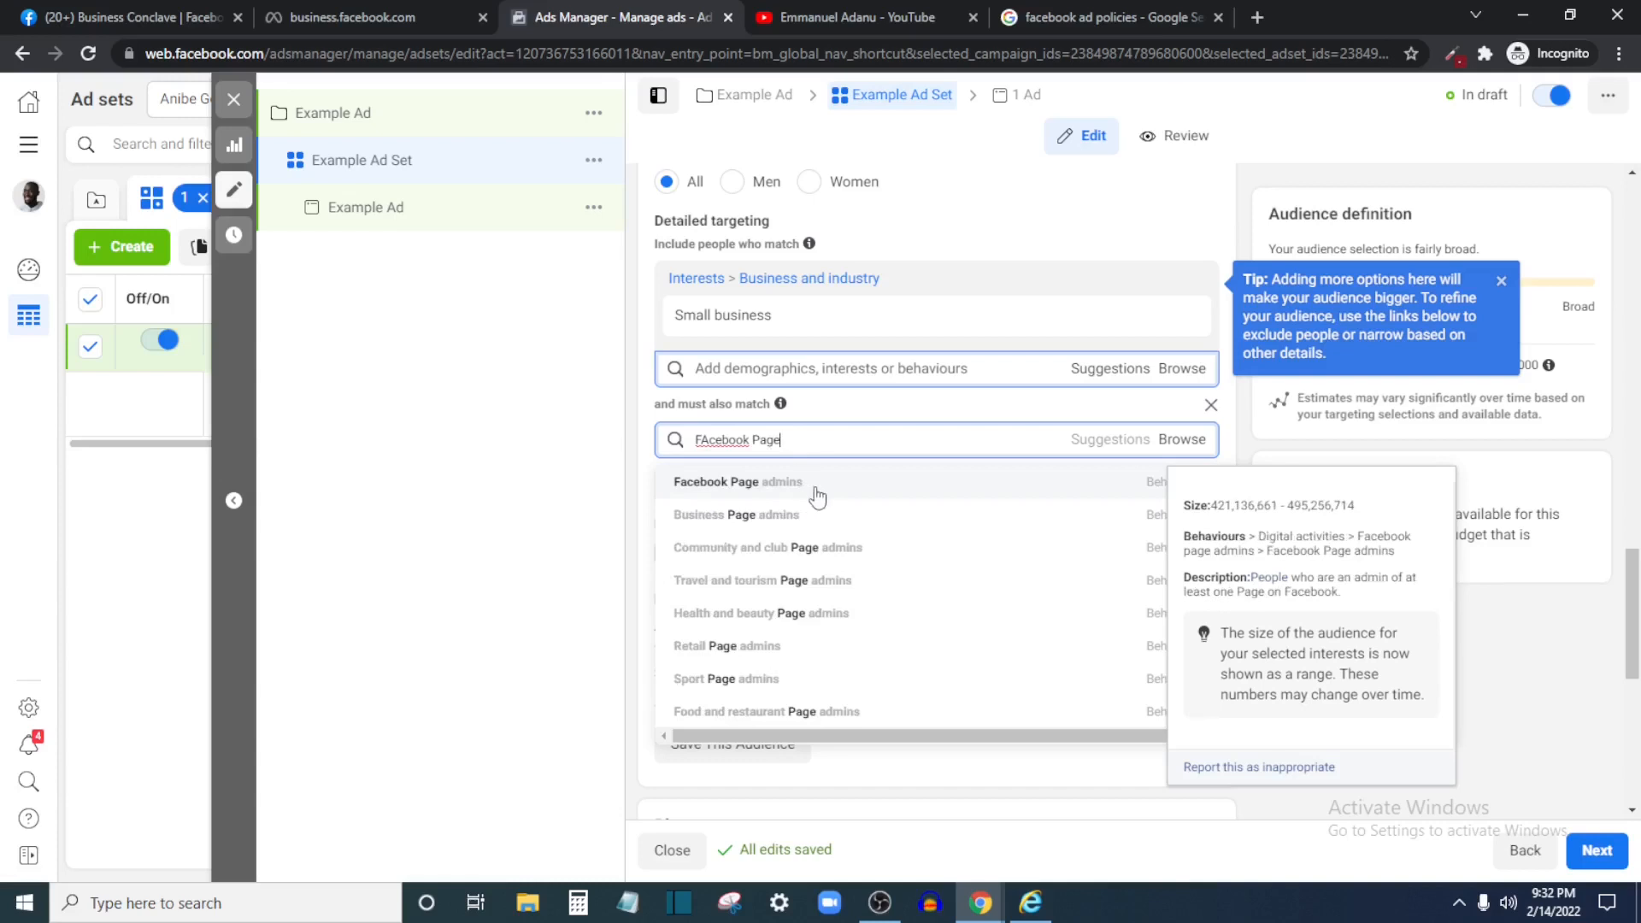
{"action": "left_click", "coordinate": [819, 486]}
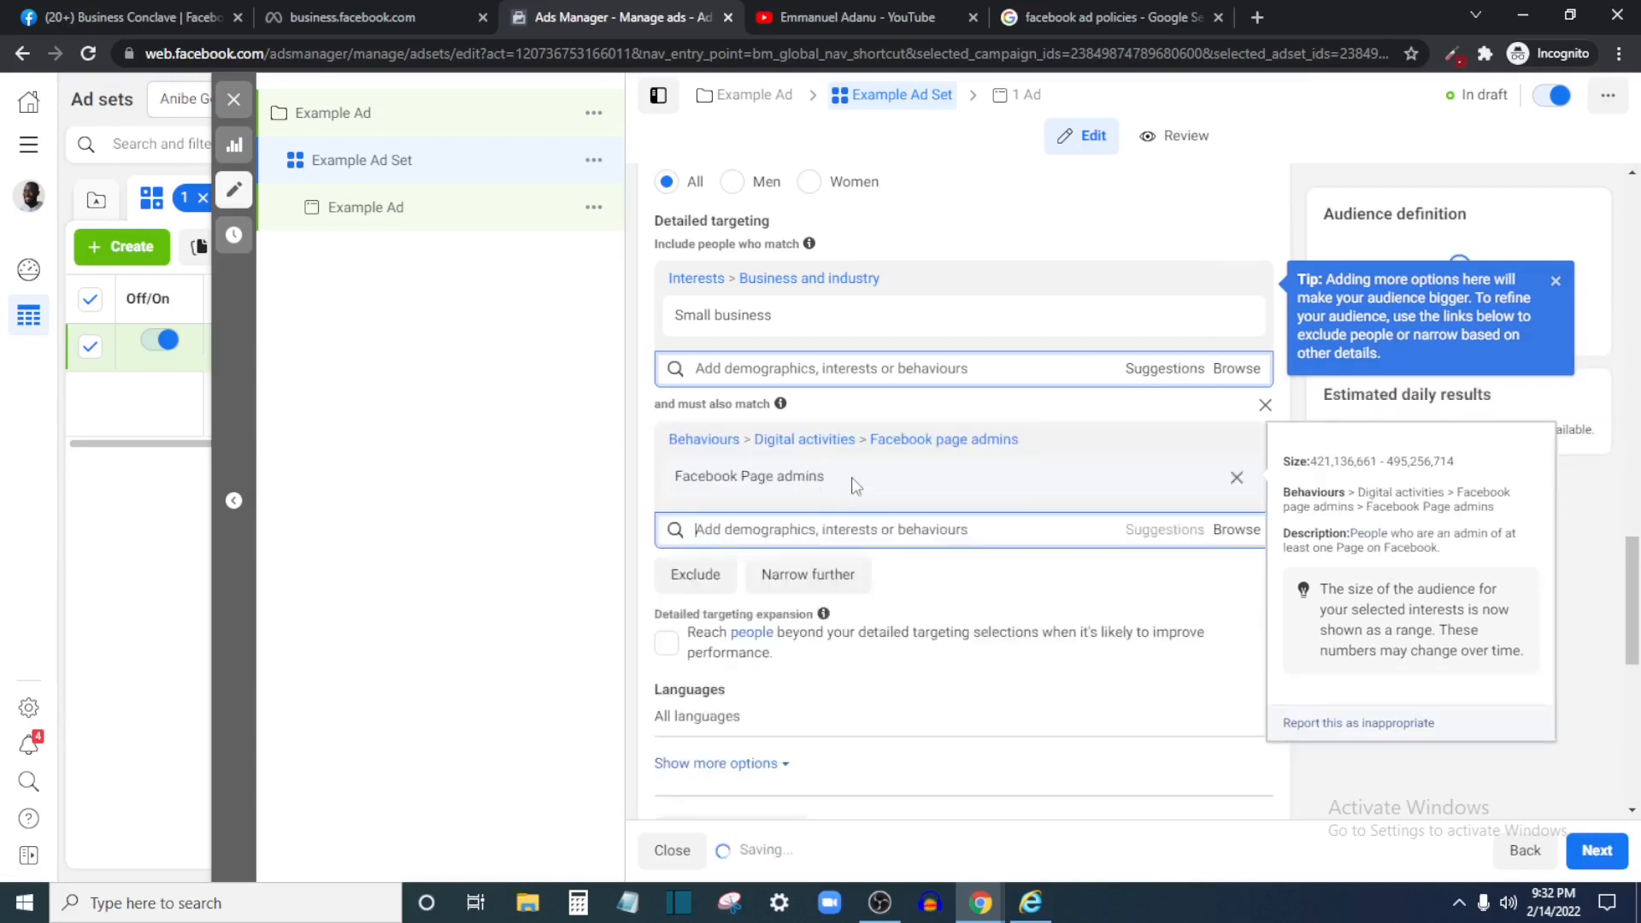
{"action": "mouse_move", "coordinate": [837, 337]}
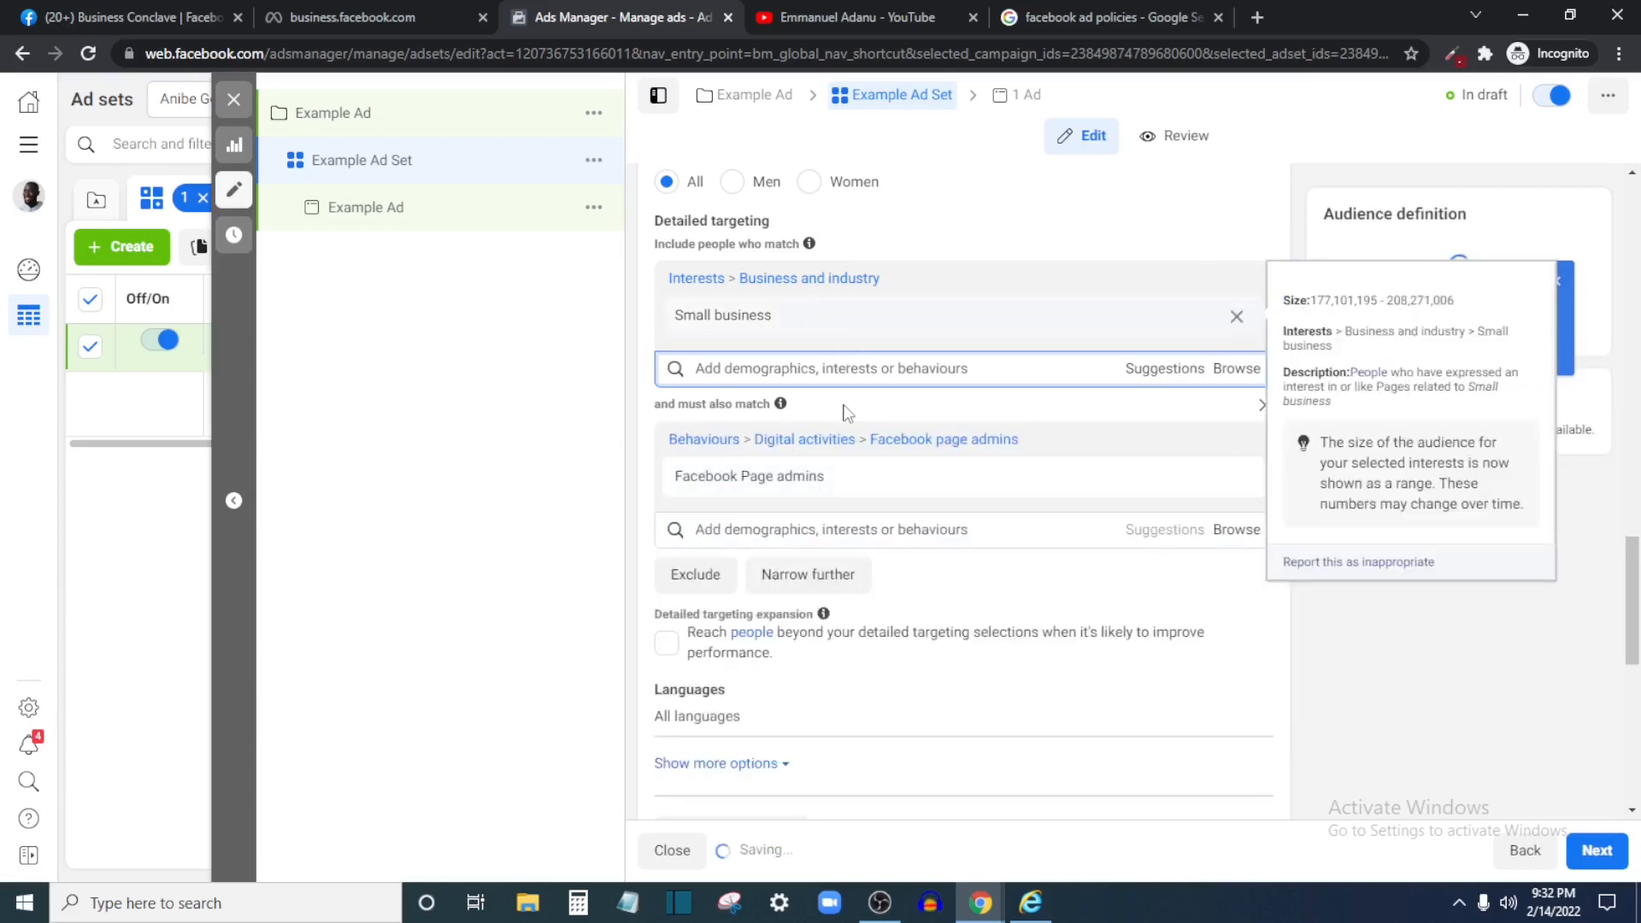
{"action": "left_click", "coordinate": [766, 528]}
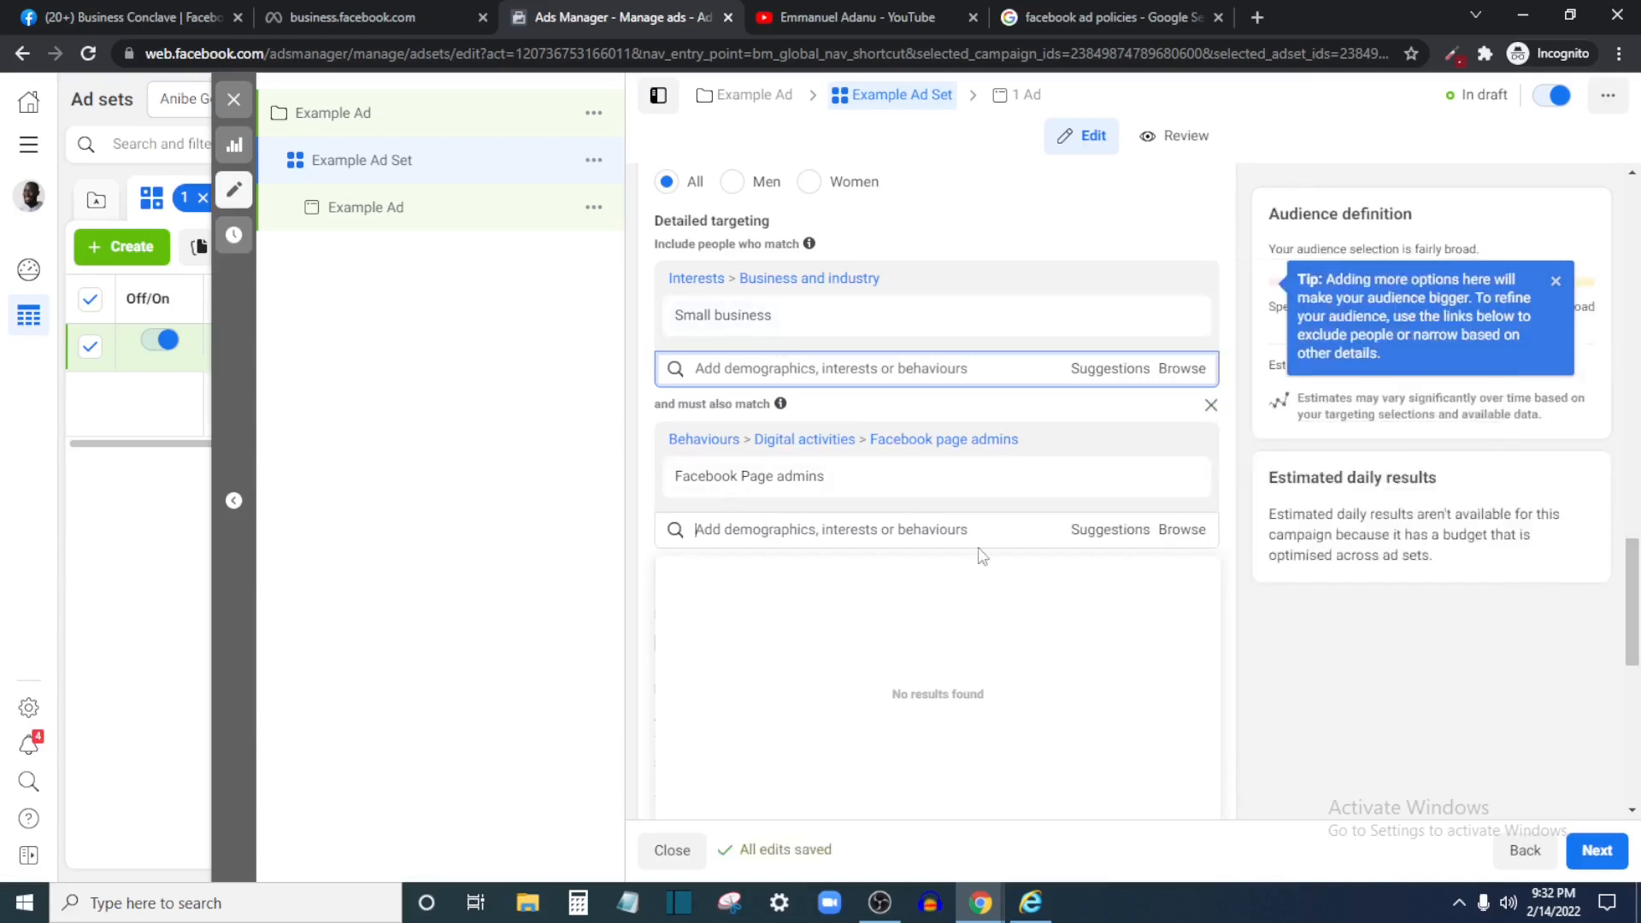
{"action": "mouse_move", "coordinate": [761, 479]}
{"action": "left_click", "coordinate": [1184, 443]}
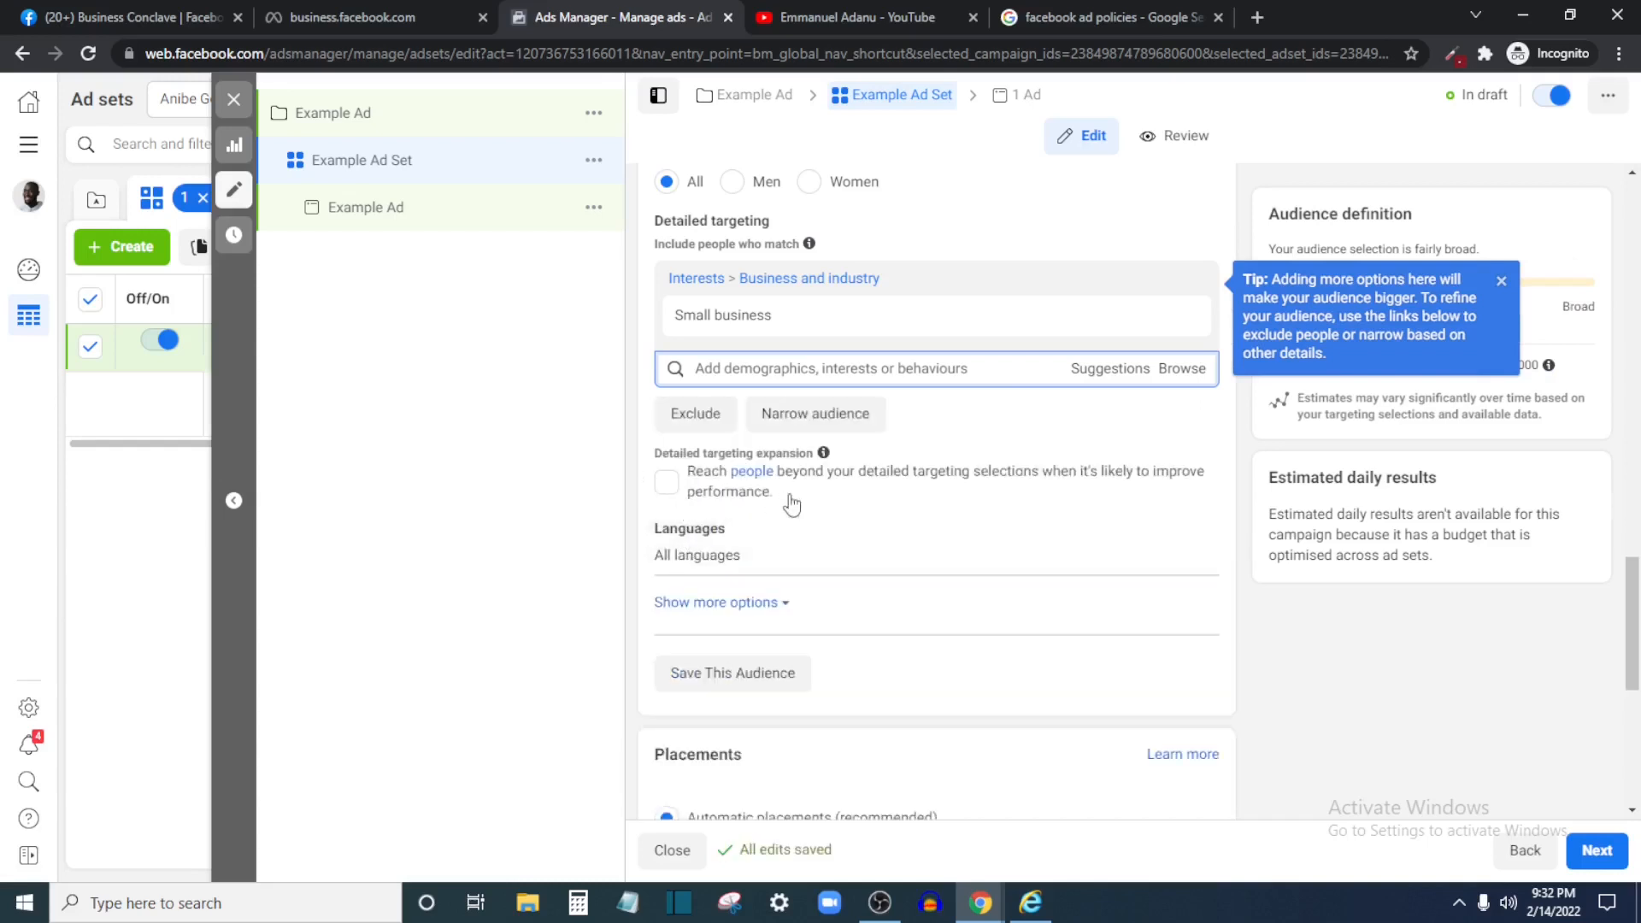
Enable Detailed targeting expansion for Example Ad Set
{"action": "left_click", "coordinate": [668, 484]}
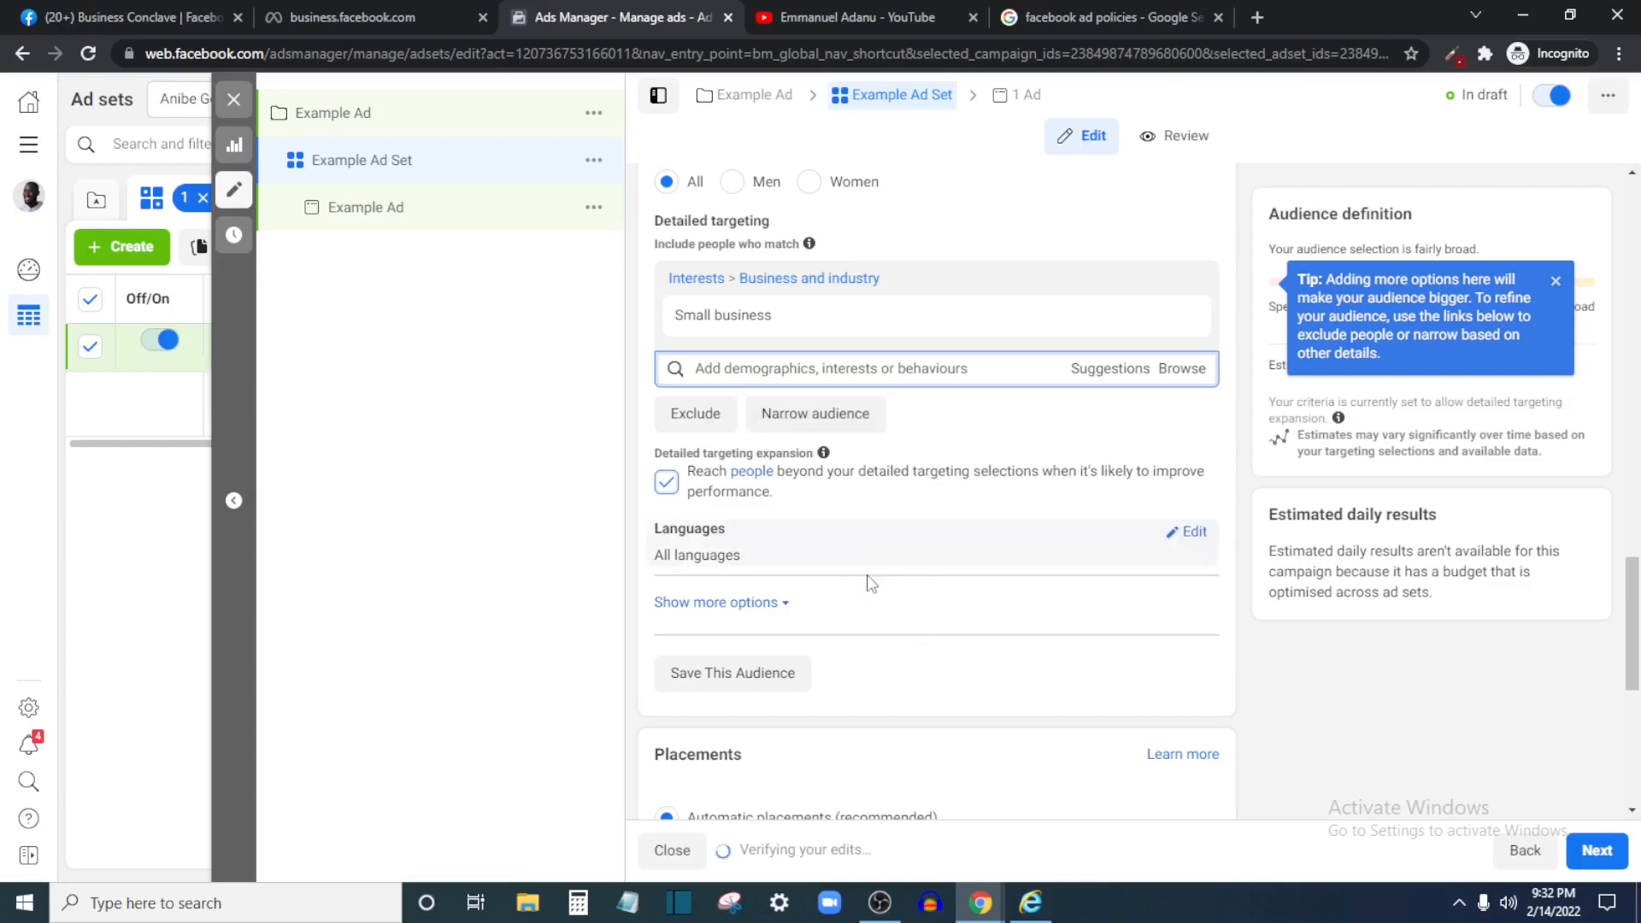
{"action": "scroll", "coordinate": [850, 612], "scroll_direction": "down", "scroll_amount": 3}
{"action": "scroll", "coordinate": [787, 587], "scroll_direction": "down", "scroll_amount": 1}
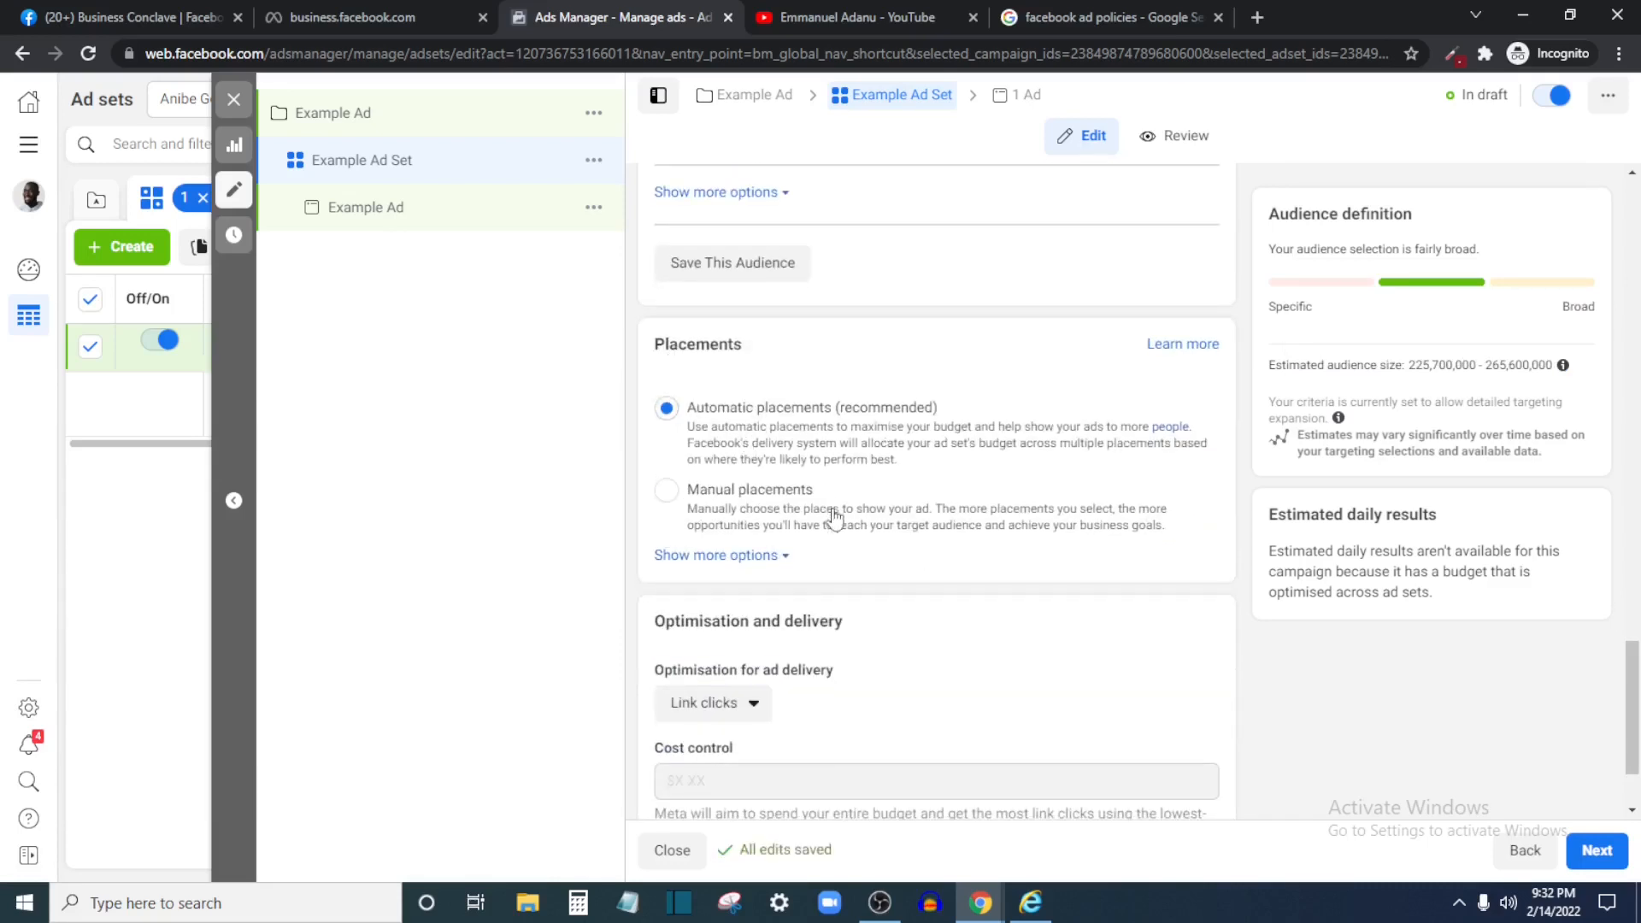
{"action": "scroll", "coordinate": [740, 558], "scroll_direction": "down", "scroll_amount": 1}
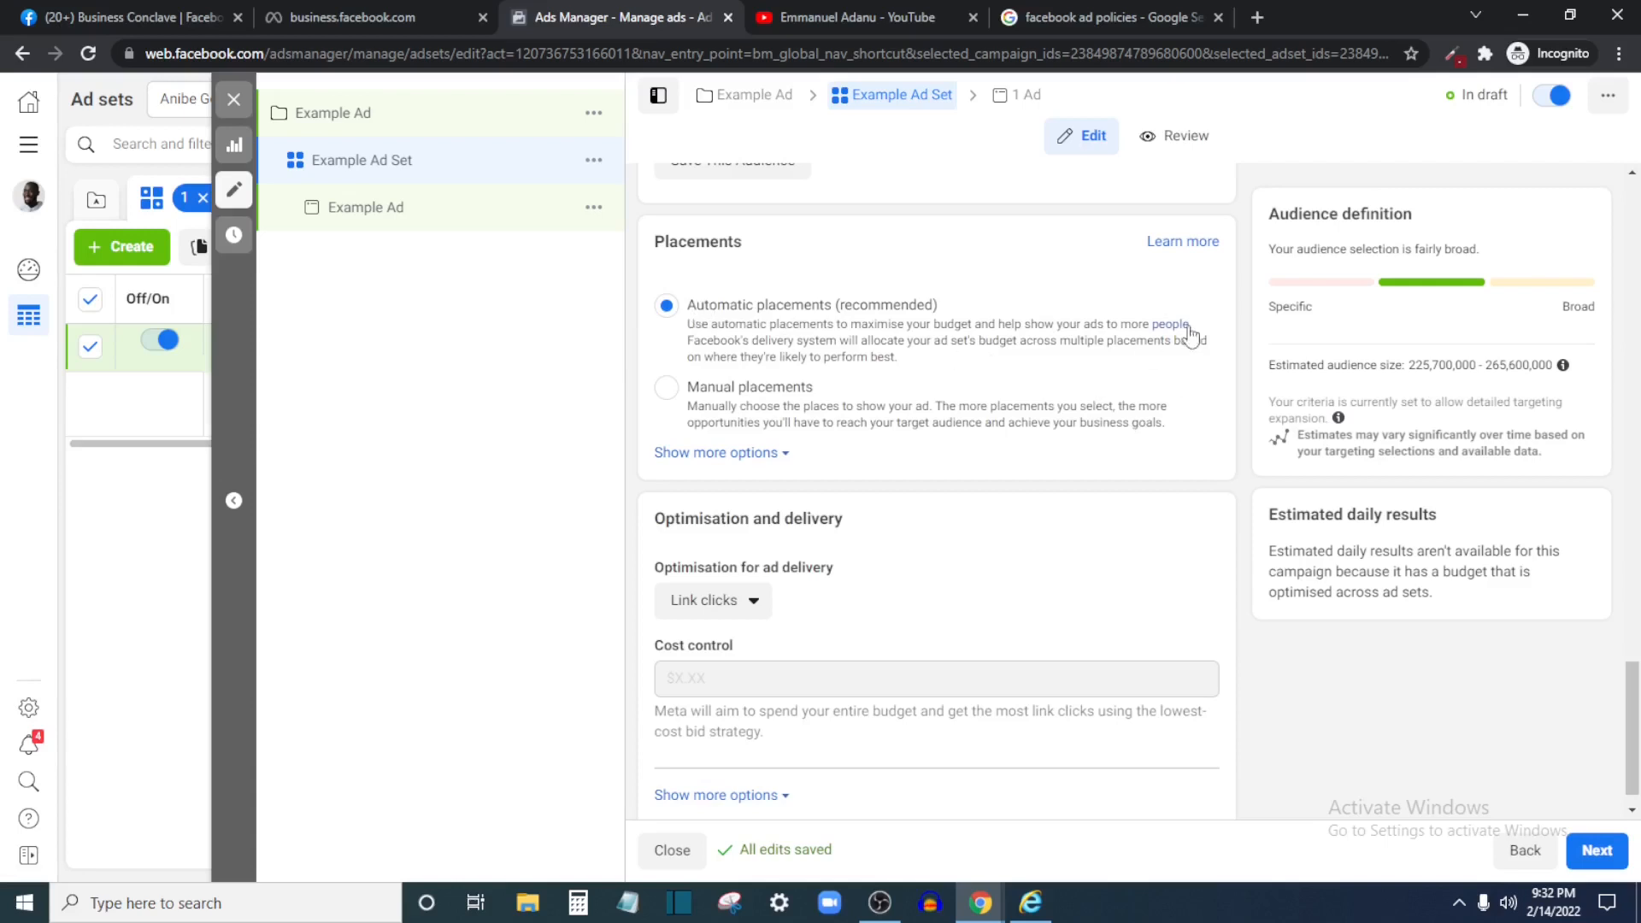
Switch to Manual placements and untick Messenger and Audience Network under Platforms
{"action": "left_click", "coordinate": [672, 389]}
{"action": "scroll", "coordinate": [699, 468], "scroll_direction": "down", "scroll_amount": 2}
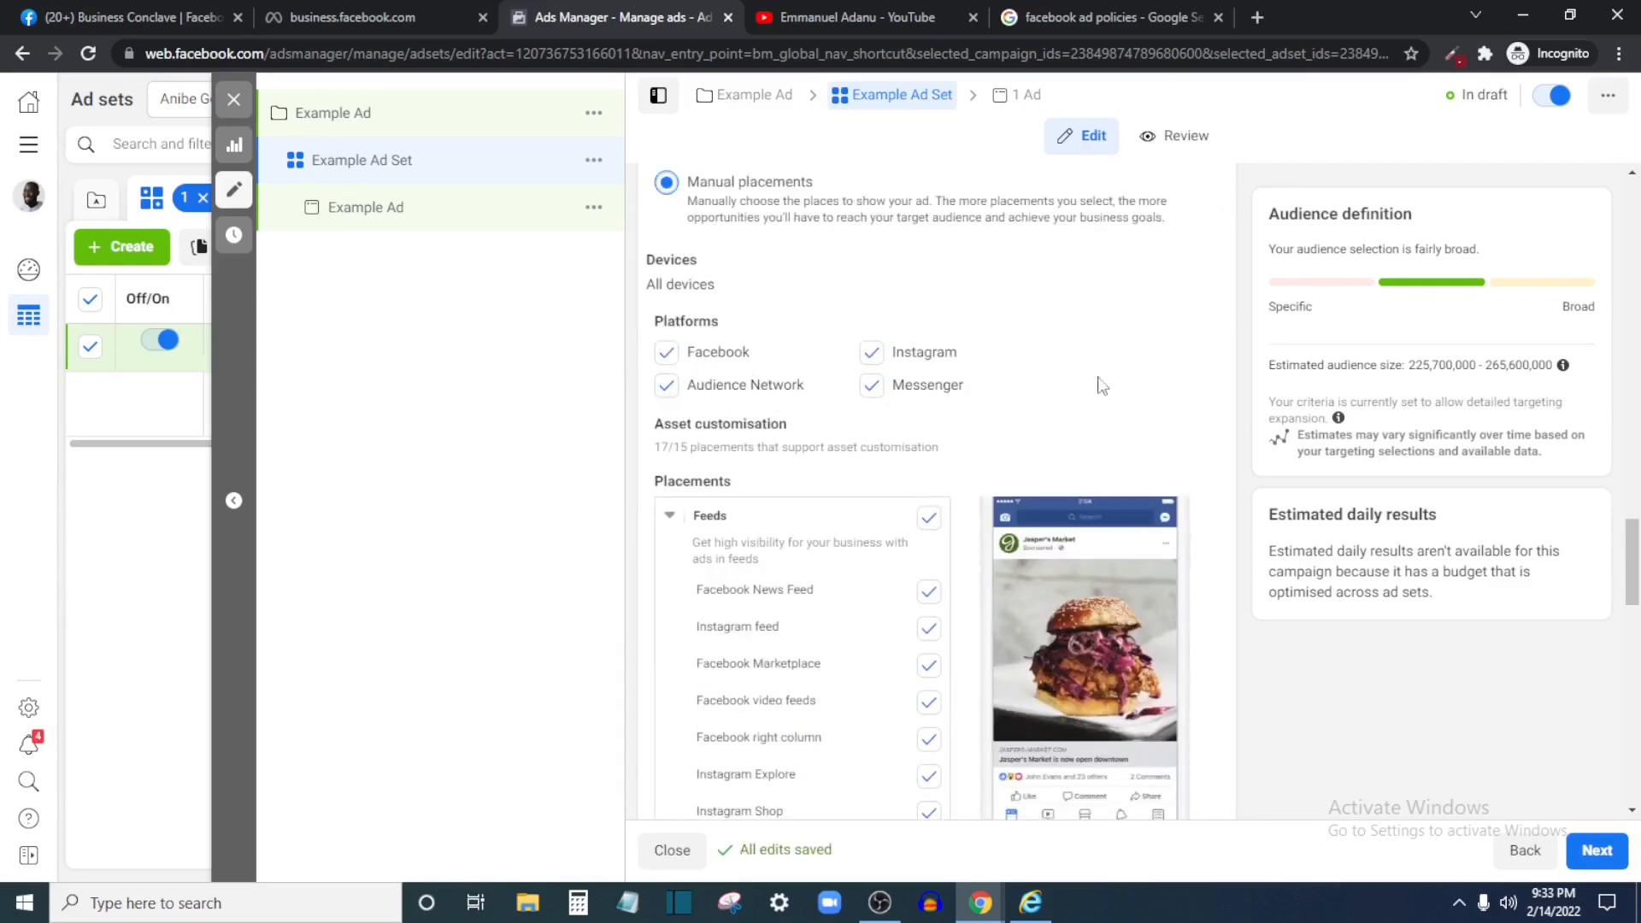
{"action": "left_click", "coordinate": [871, 385]}
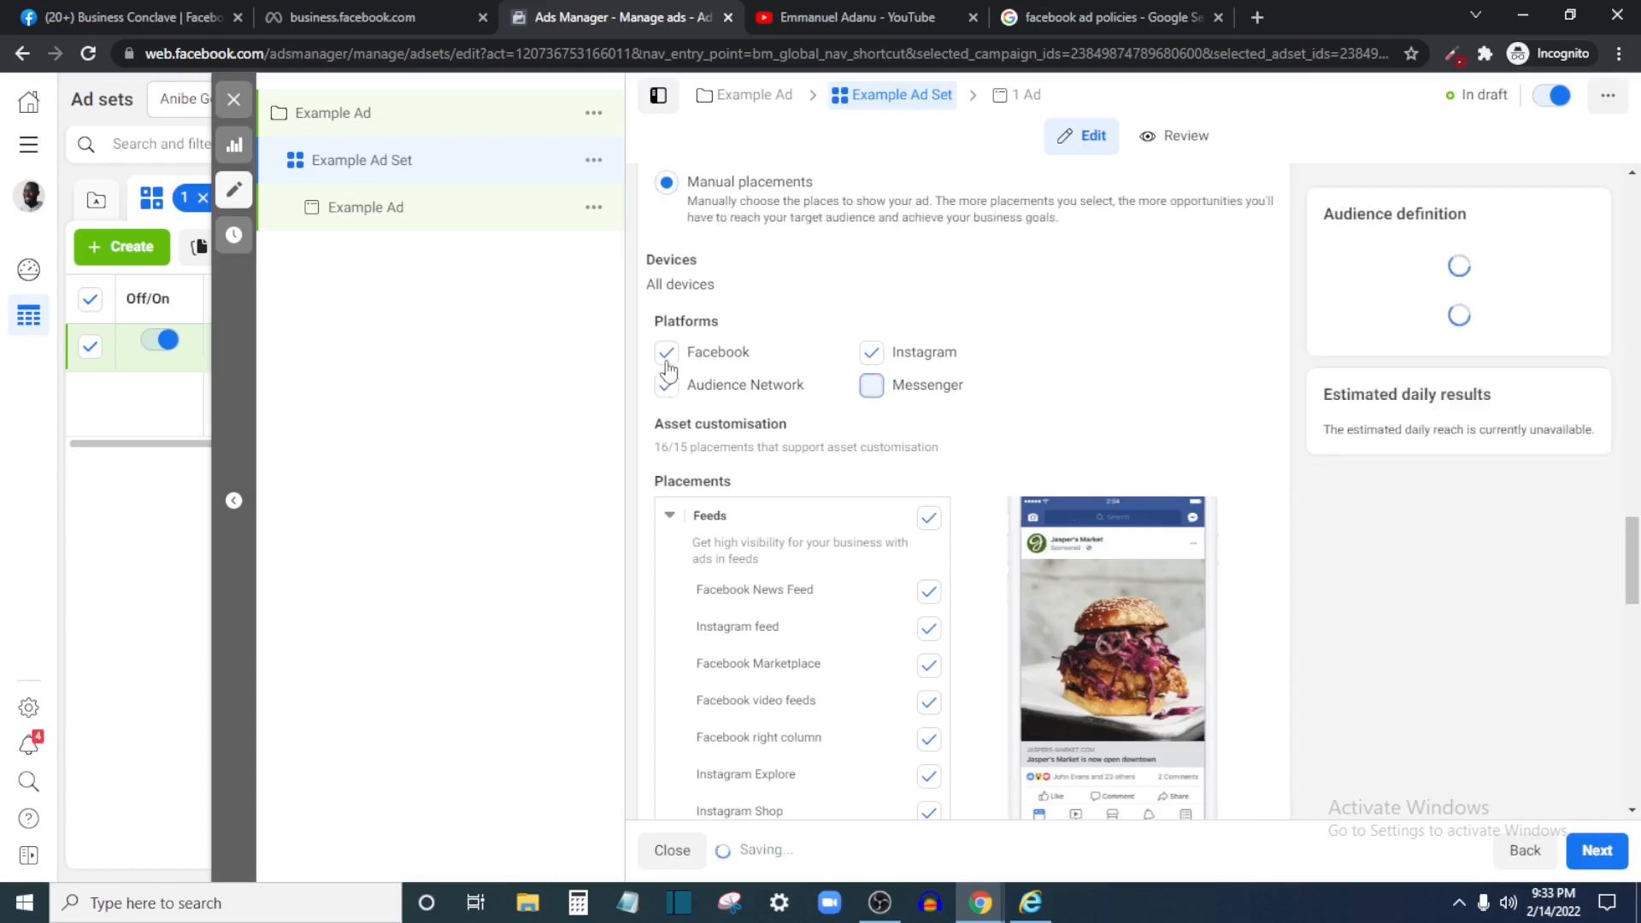
{"action": "left_click", "coordinate": [667, 388]}
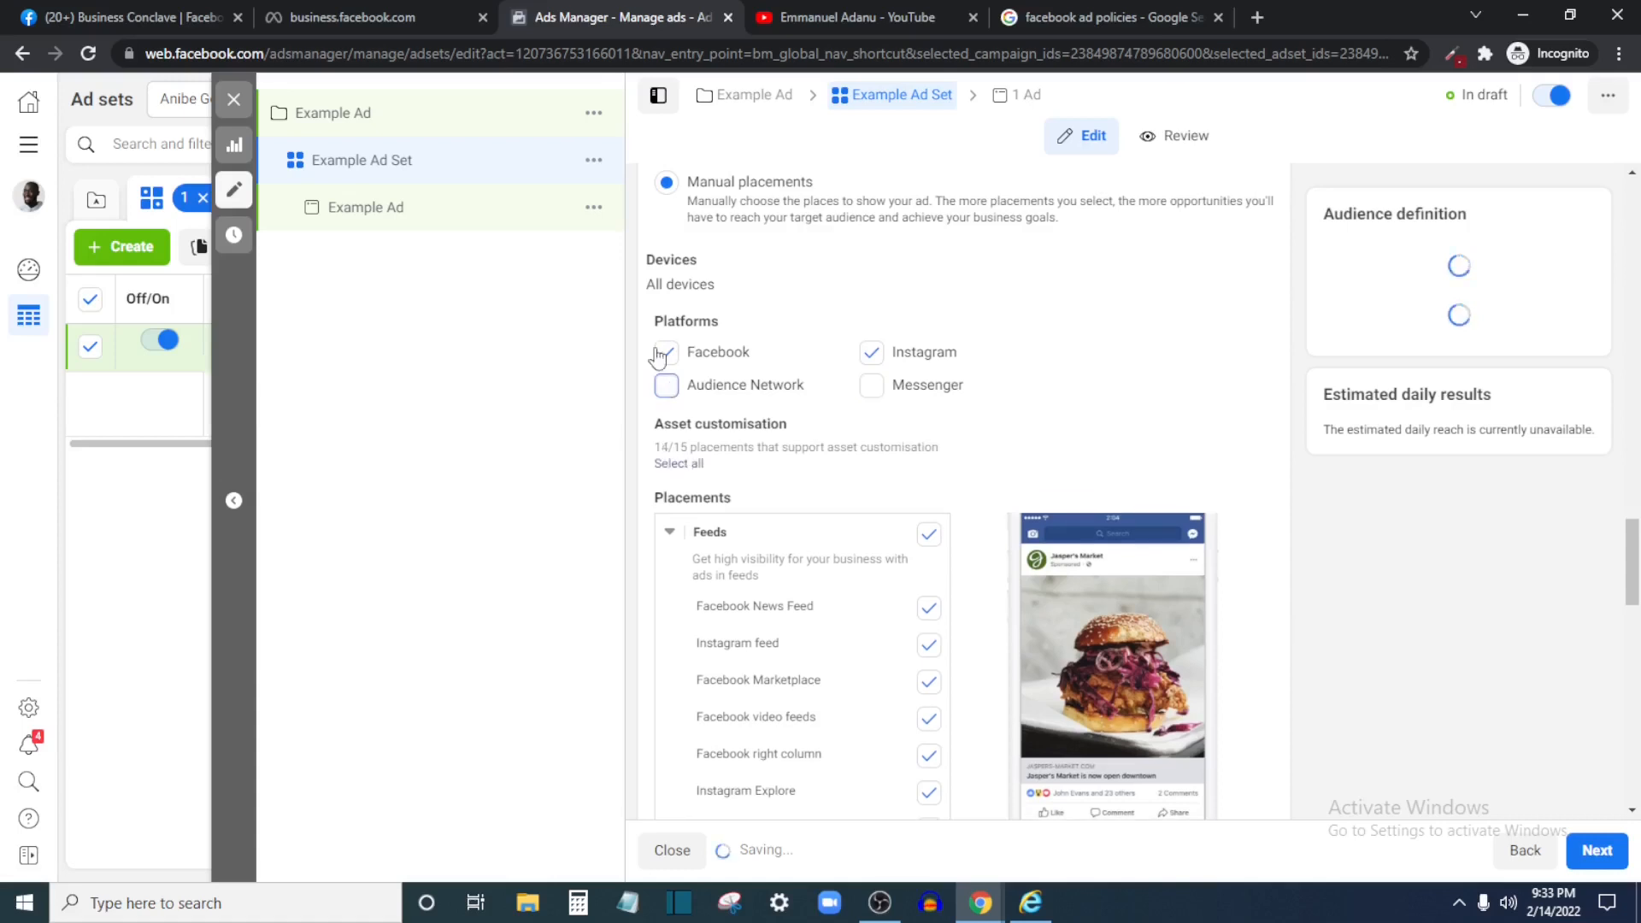
{"action": "left_click", "coordinate": [665, 386]}
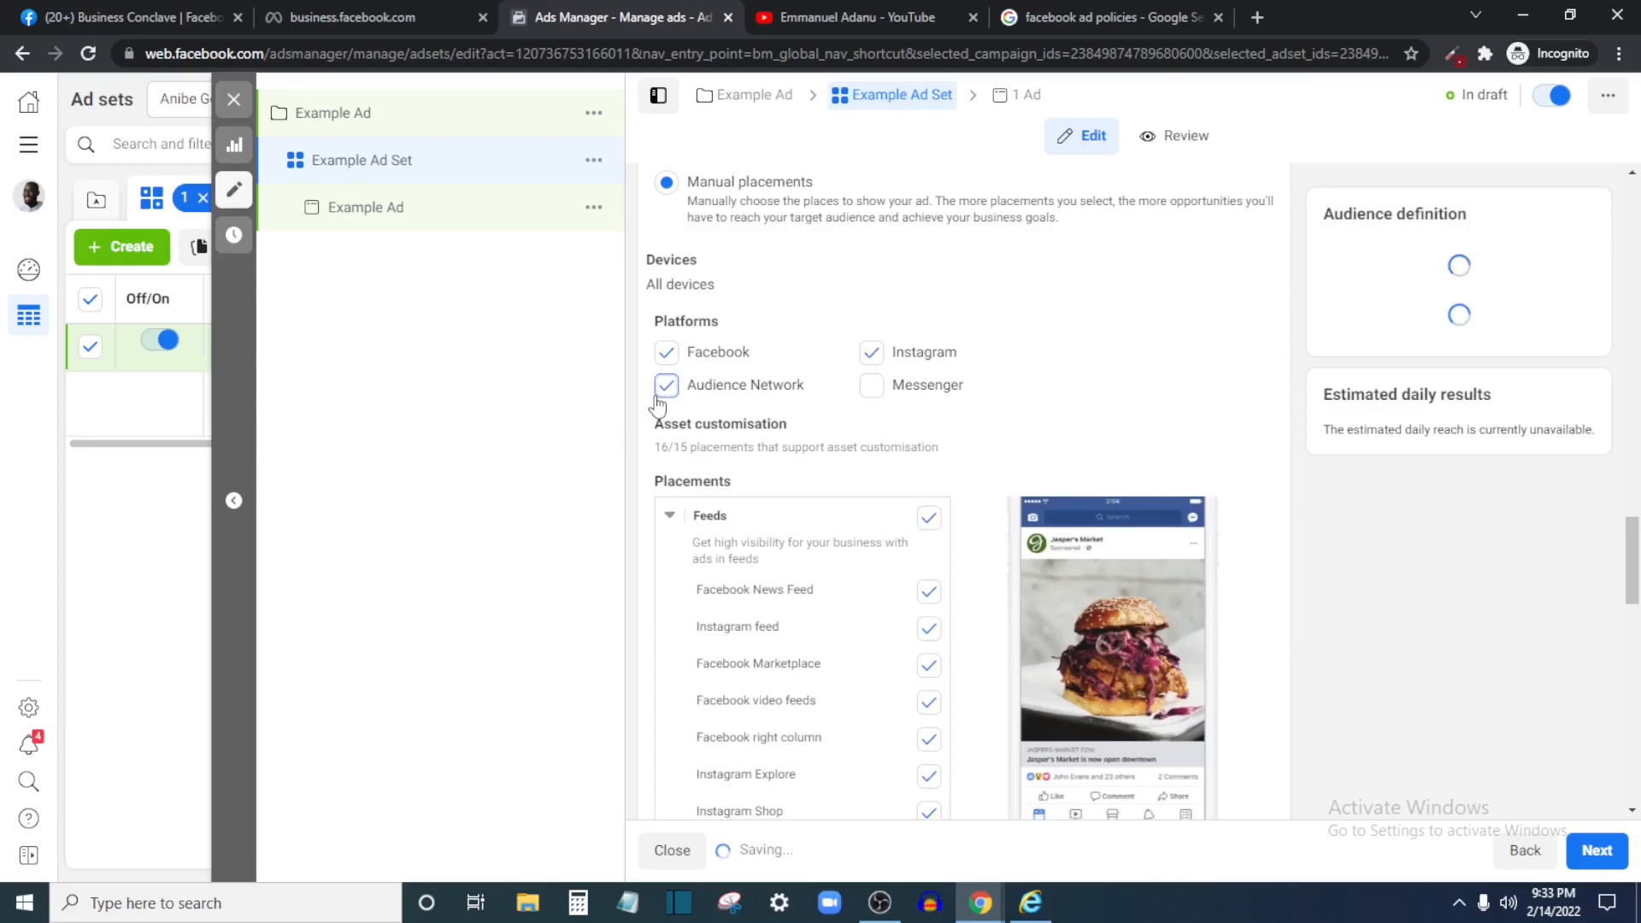
{"action": "left_click", "coordinate": [666, 386]}
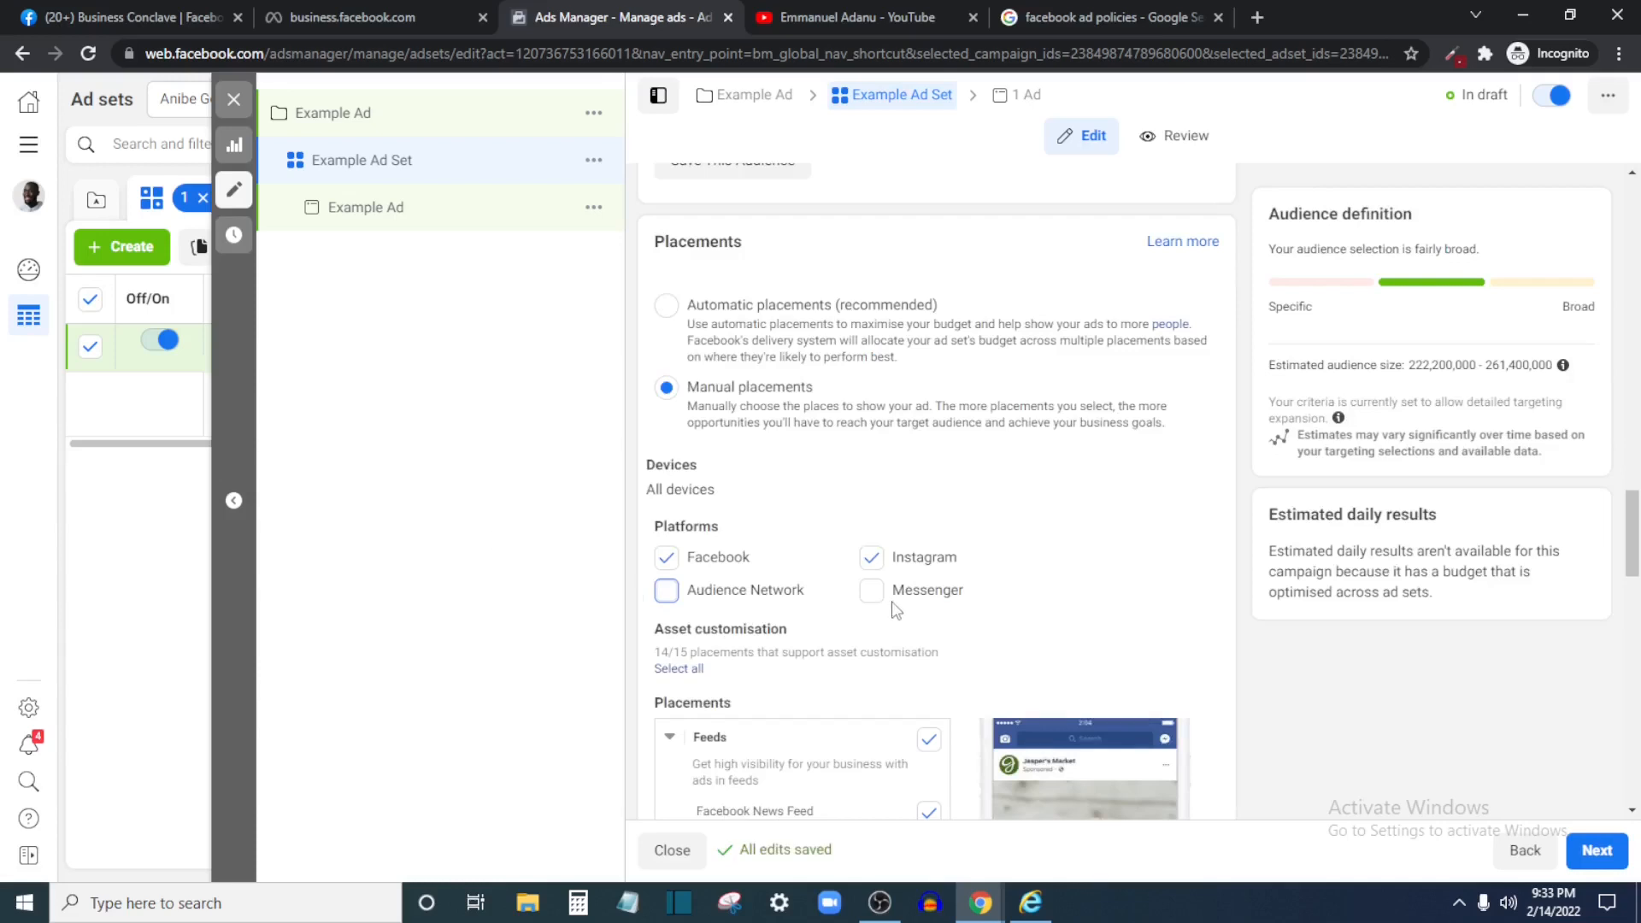
{"action": "scroll", "coordinate": [977, 727], "scroll_direction": "down", "scroll_amount": 2}
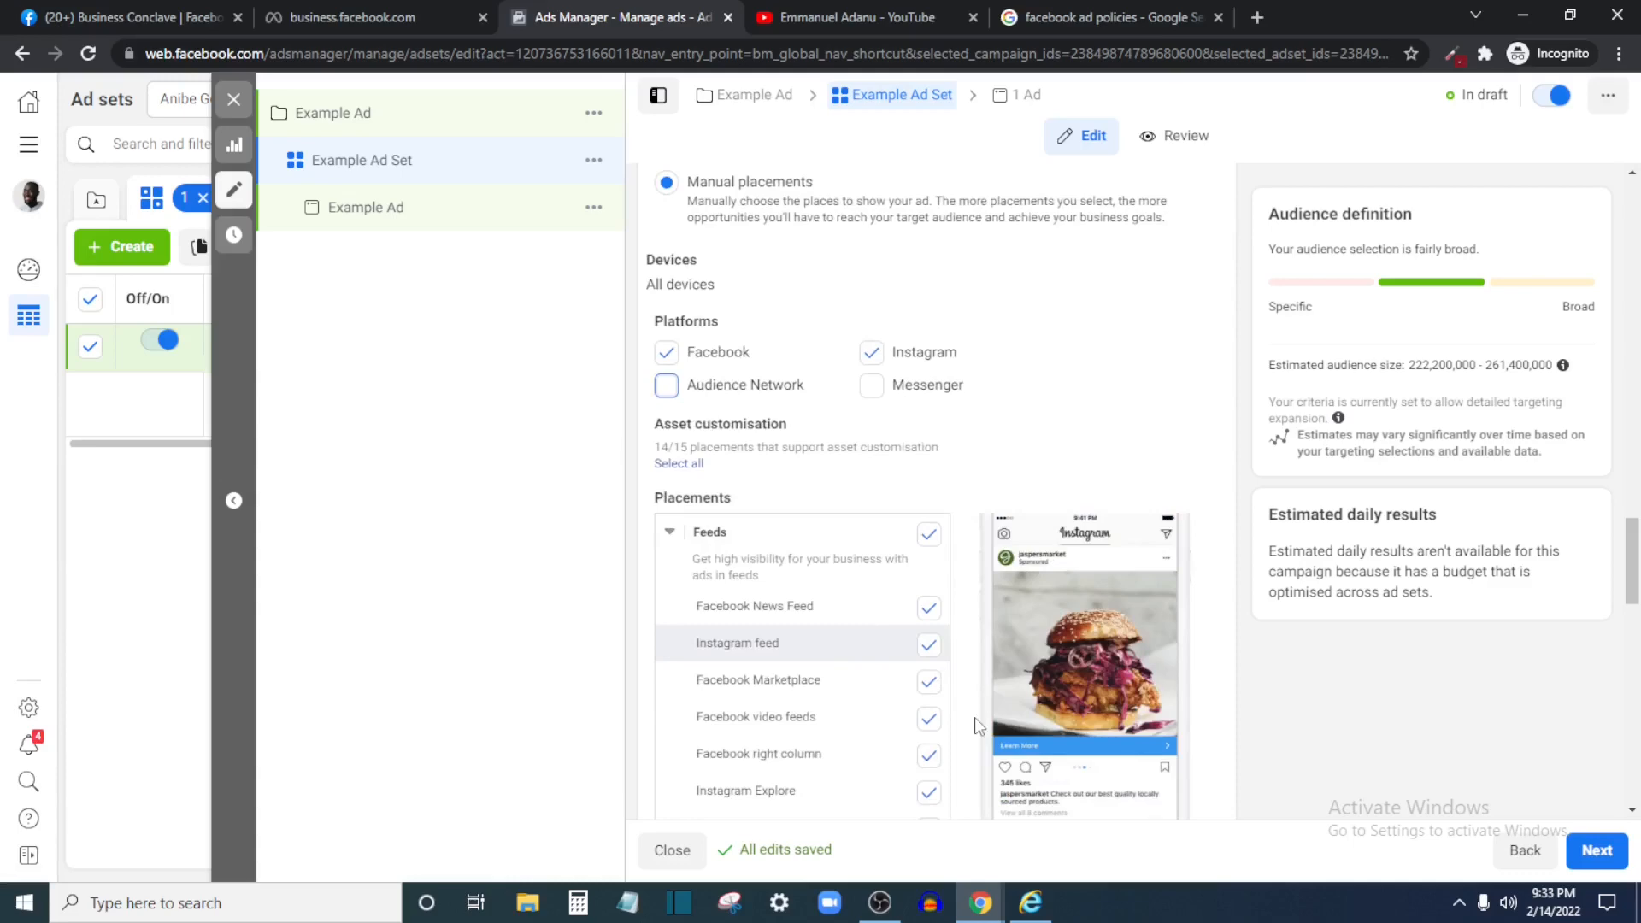
{"action": "scroll", "coordinate": [980, 727], "scroll_direction": "down", "scroll_amount": 1}
{"action": "scroll", "coordinate": [819, 599], "scroll_direction": "down", "scroll_amount": 8}
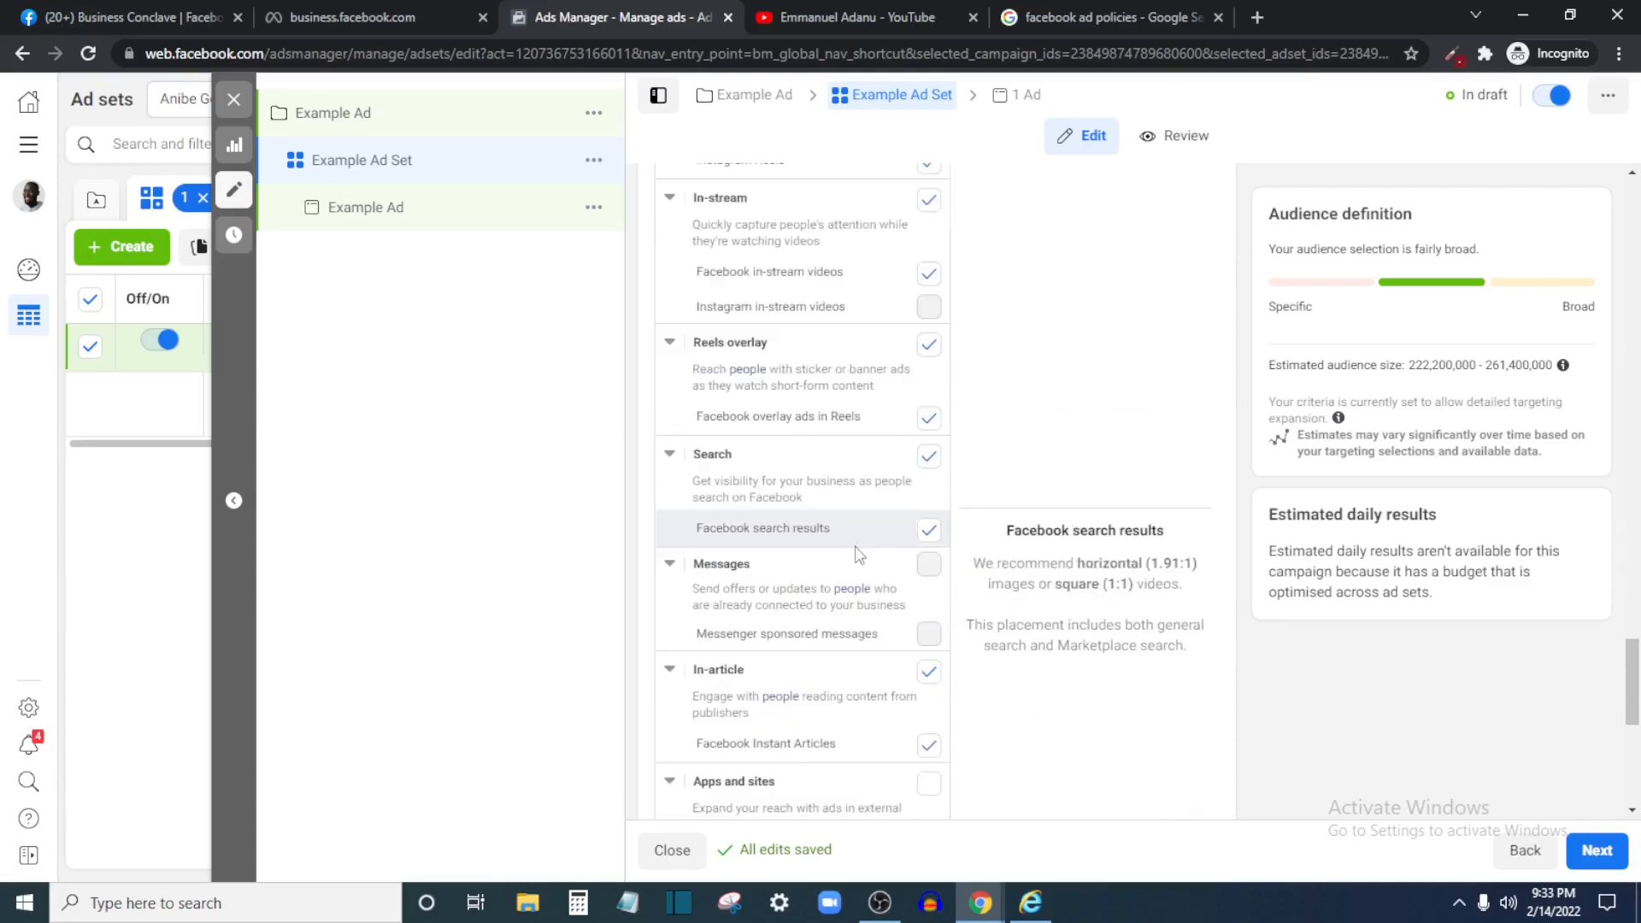
{"action": "scroll", "coordinate": [859, 556], "scroll_direction": "up", "scroll_amount": 6}
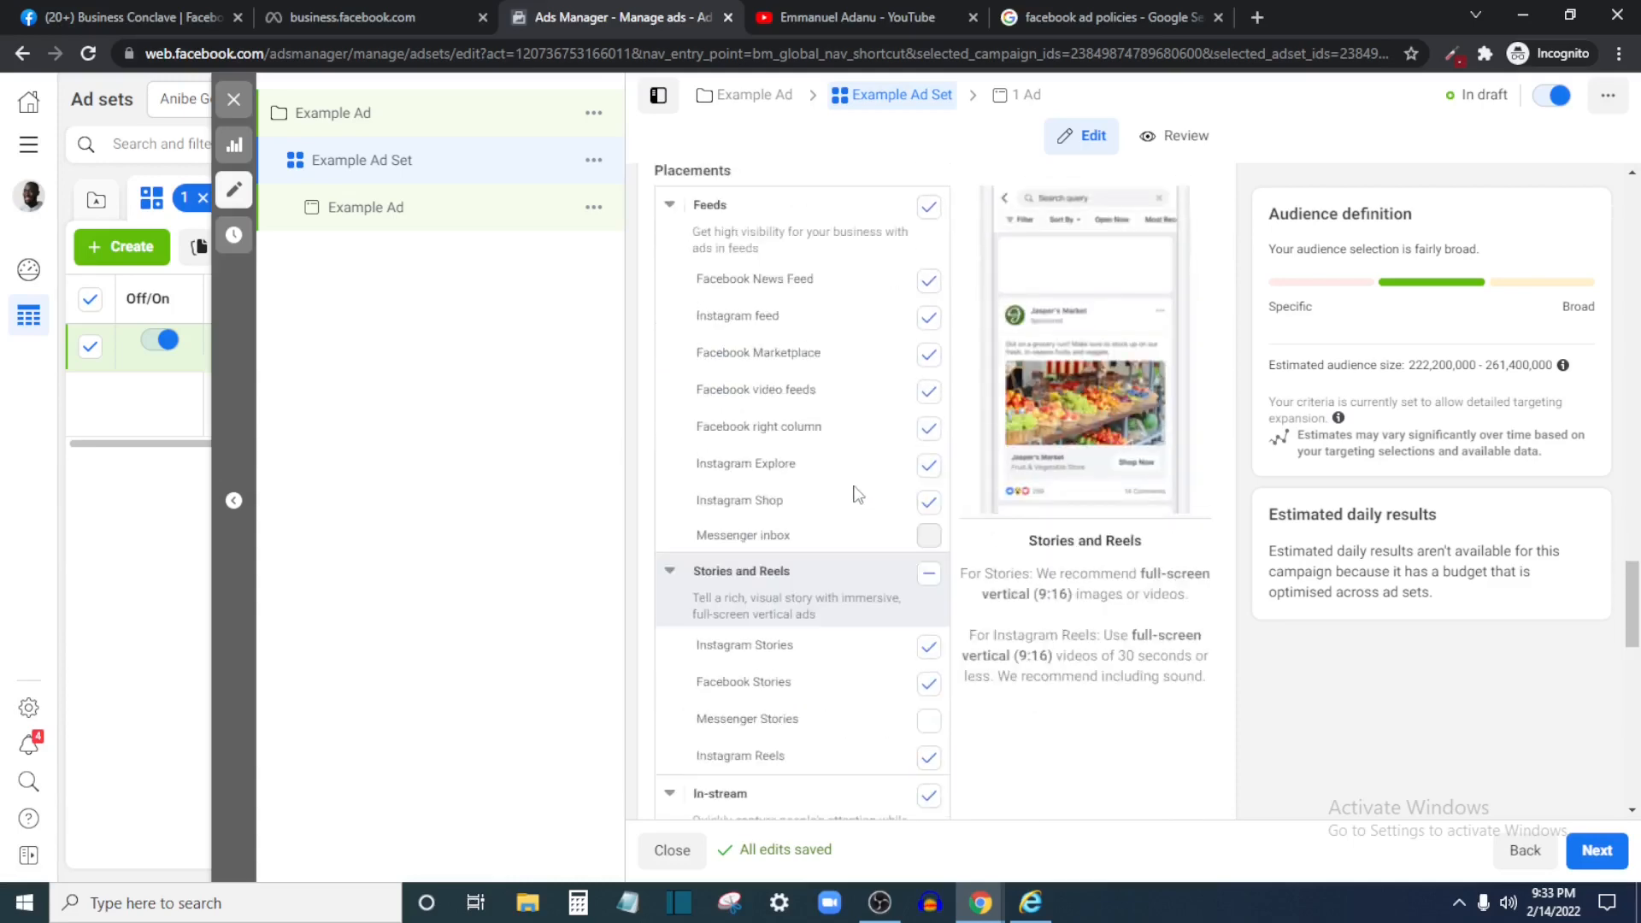
{"action": "scroll", "coordinate": [889, 462], "scroll_direction": "down", "scroll_amount": 1}
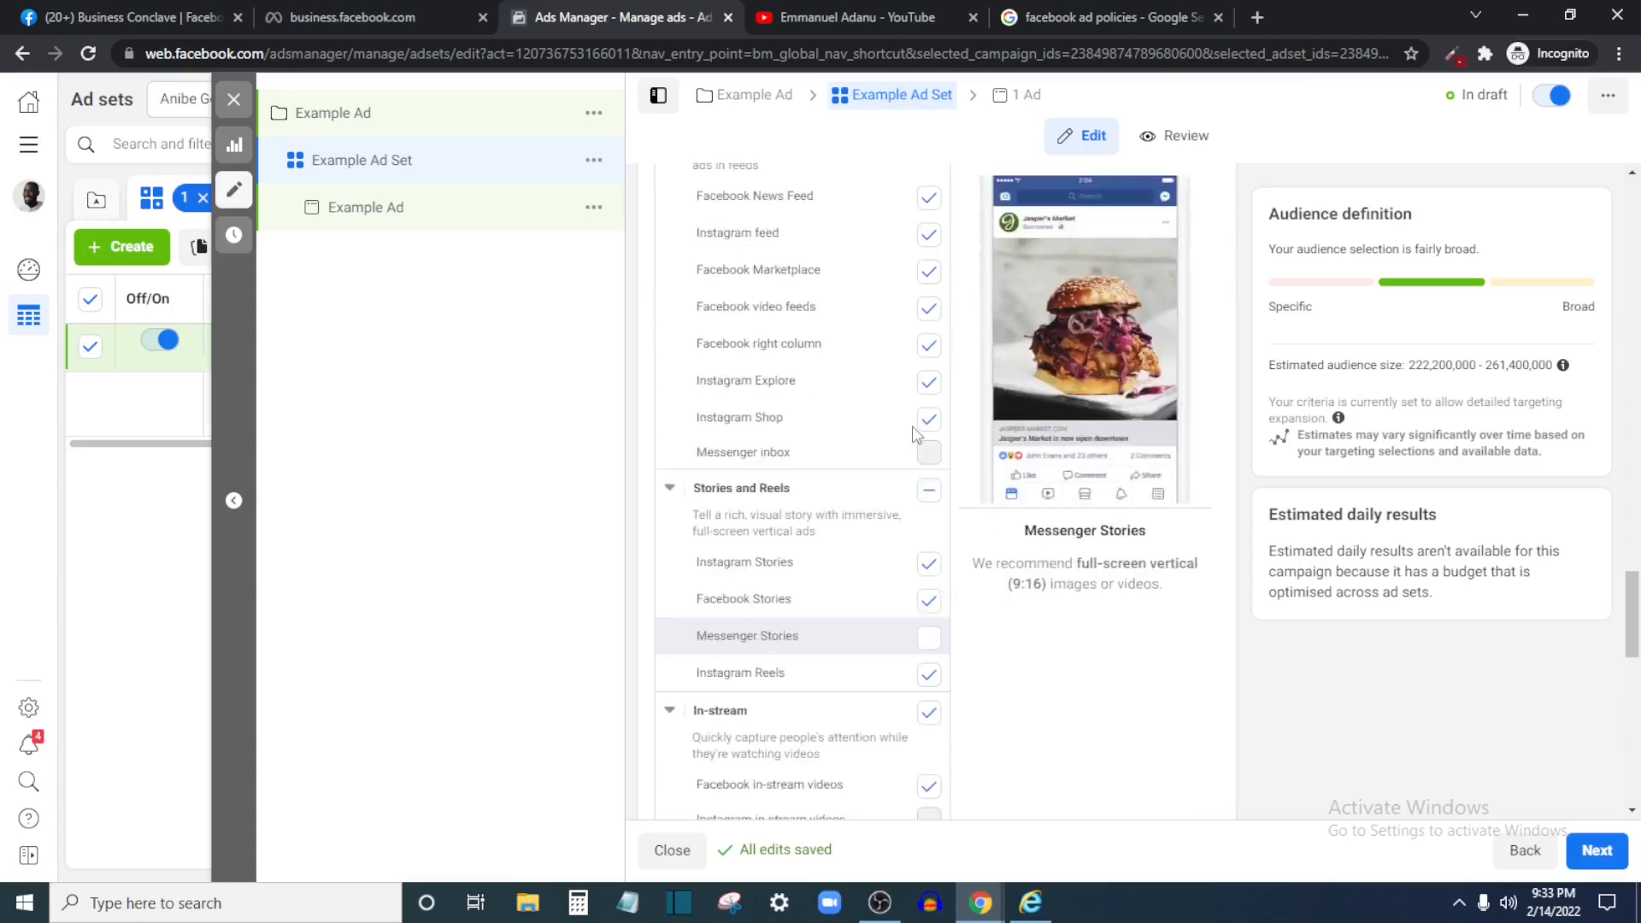
{"action": "scroll", "coordinate": [924, 359], "scroll_direction": "up", "scroll_amount": 2}
{"action": "scroll", "coordinate": [927, 428], "scroll_direction": "up", "scroll_amount": 1}
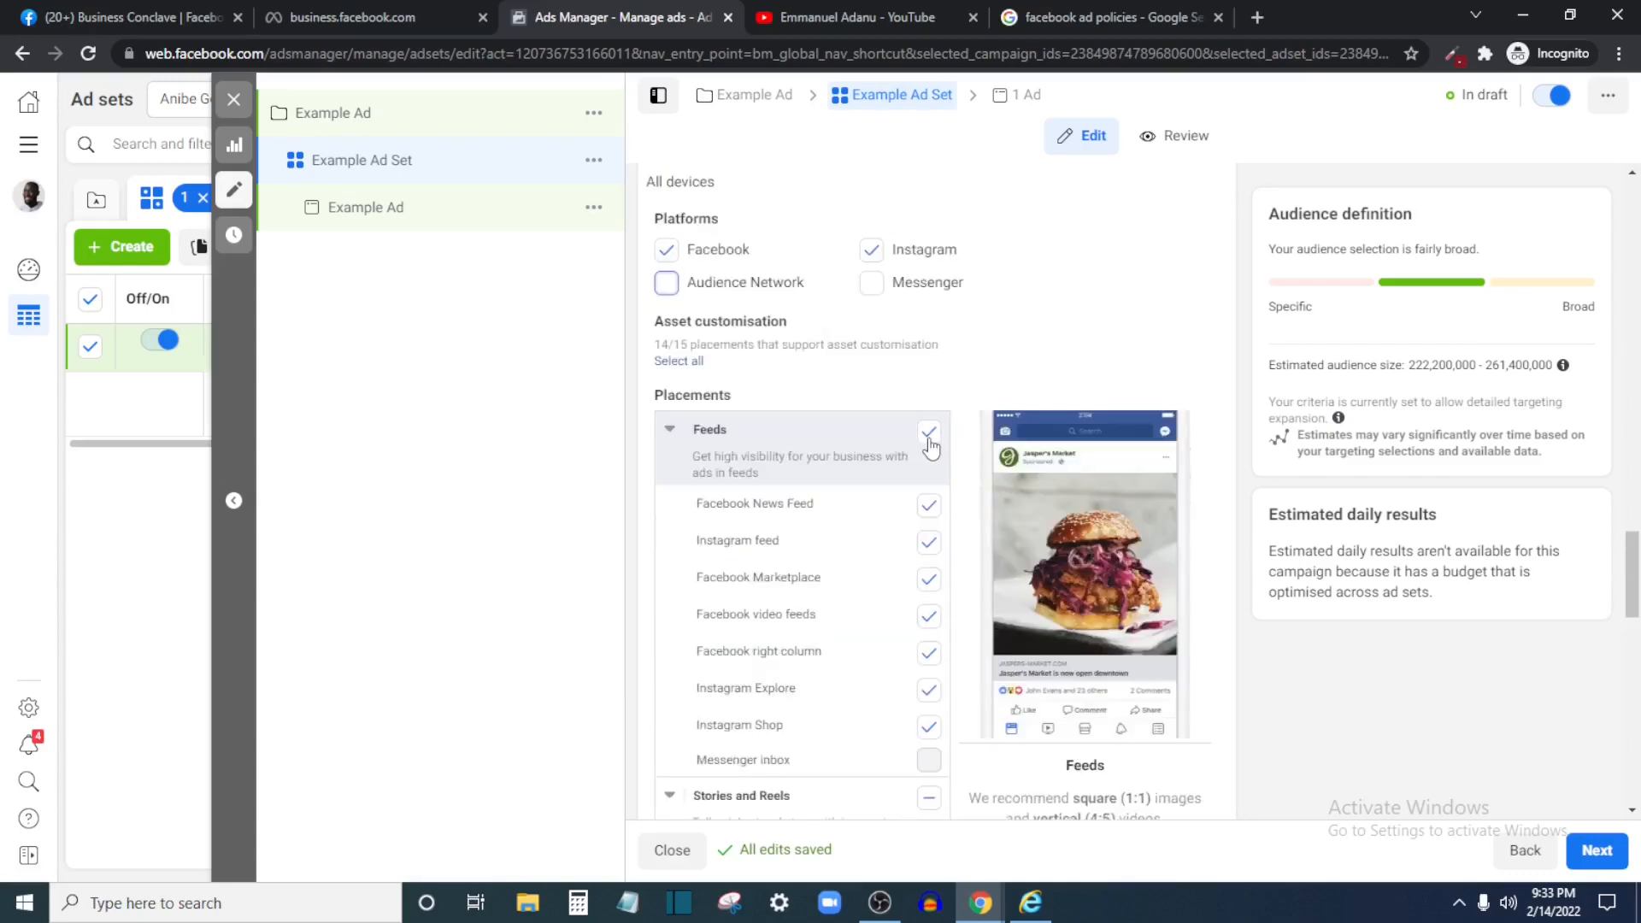
{"action": "scroll", "coordinate": [931, 445], "scroll_direction": "down", "scroll_amount": 3}
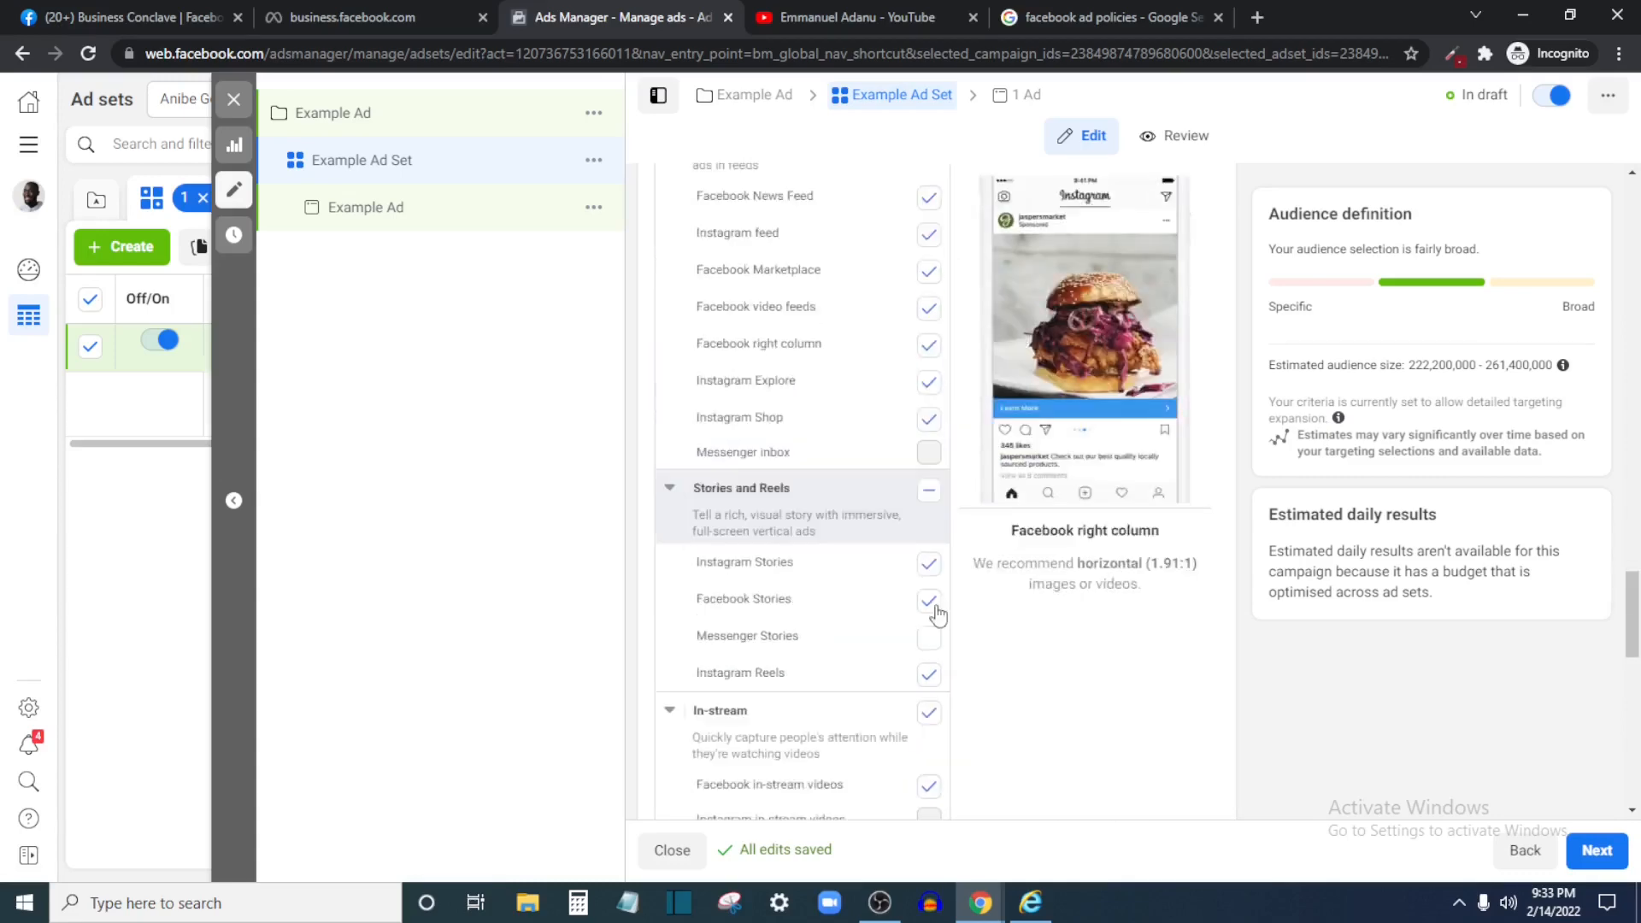
{"action": "scroll", "coordinate": [936, 512], "scroll_direction": "down", "scroll_amount": 3}
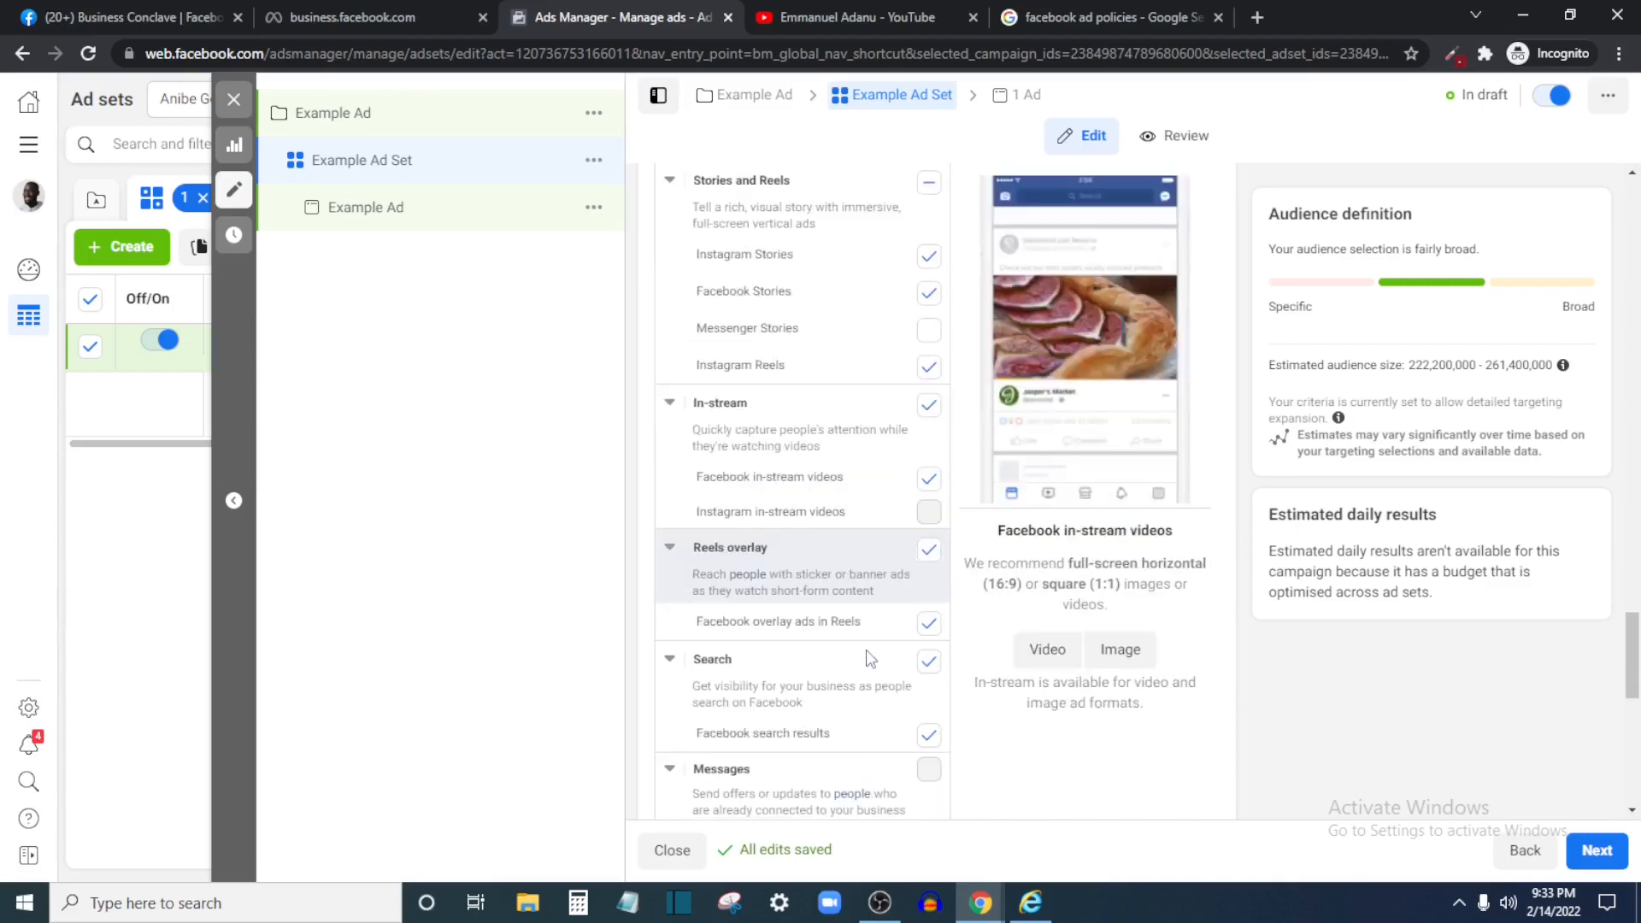
{"action": "scroll", "coordinate": [870, 658], "scroll_direction": "down", "scroll_amount": 3}
{"action": "scroll", "coordinate": [1221, 517], "scroll_direction": "down", "scroll_amount": 5}
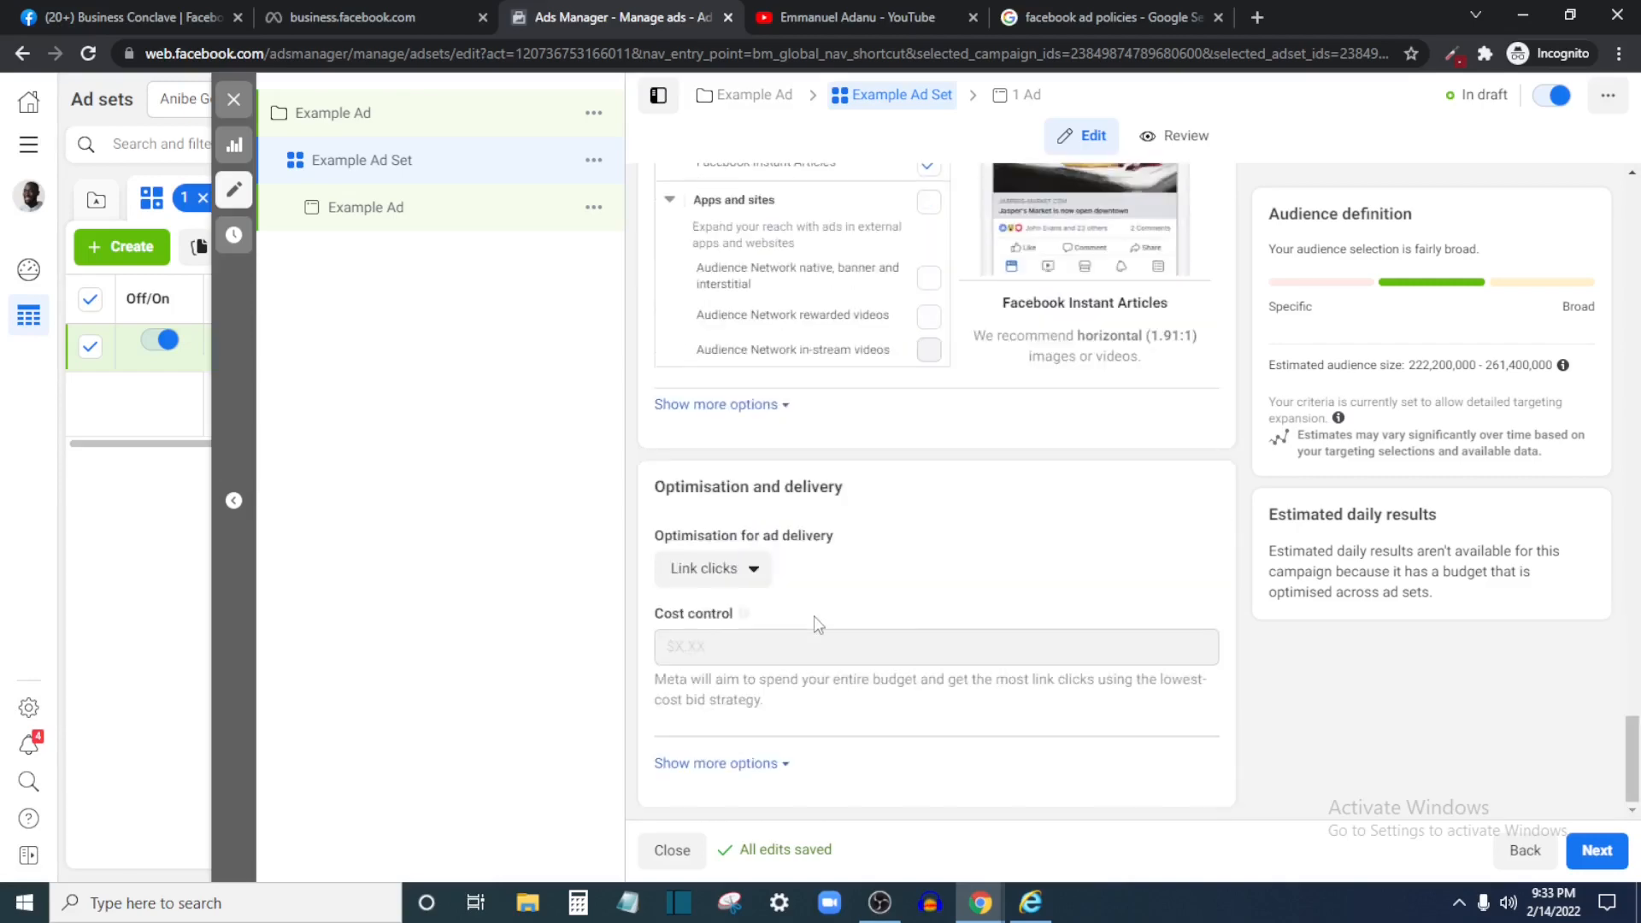
{"action": "scroll", "coordinate": [906, 530], "scroll_direction": "up", "scroll_amount": 15}
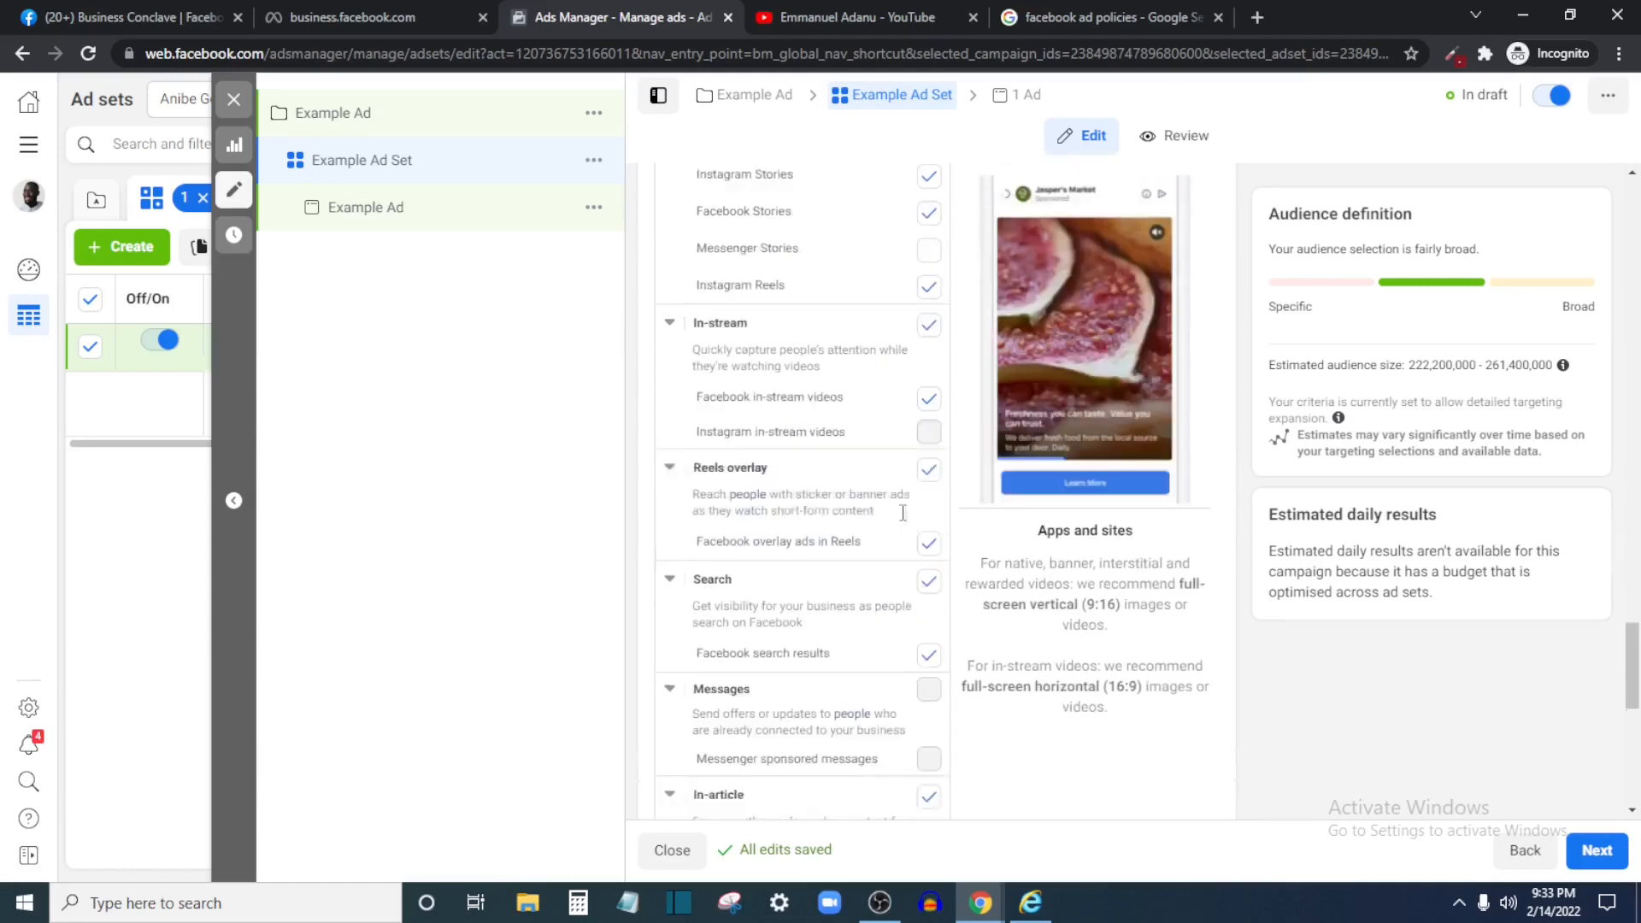
{"action": "scroll", "coordinate": [898, 512], "scroll_direction": "up", "scroll_amount": 5}
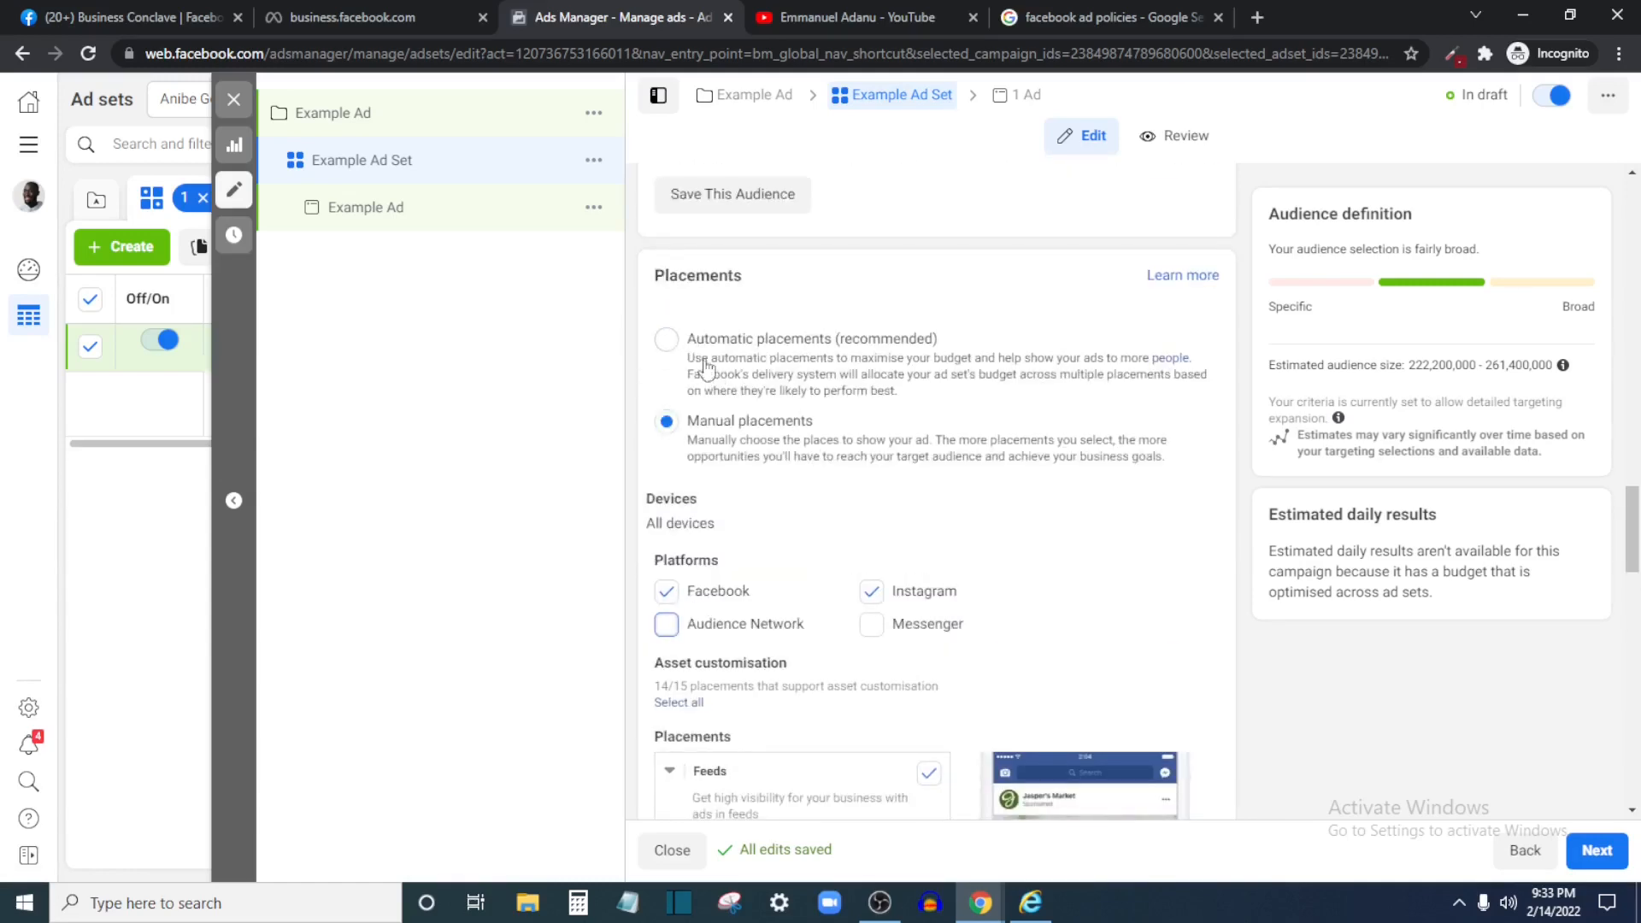
{"action": "scroll", "coordinate": [972, 561], "scroll_direction": "down", "scroll_amount": 1}
{"action": "scroll", "coordinate": [971, 561], "scroll_direction": "down", "scroll_amount": 4}
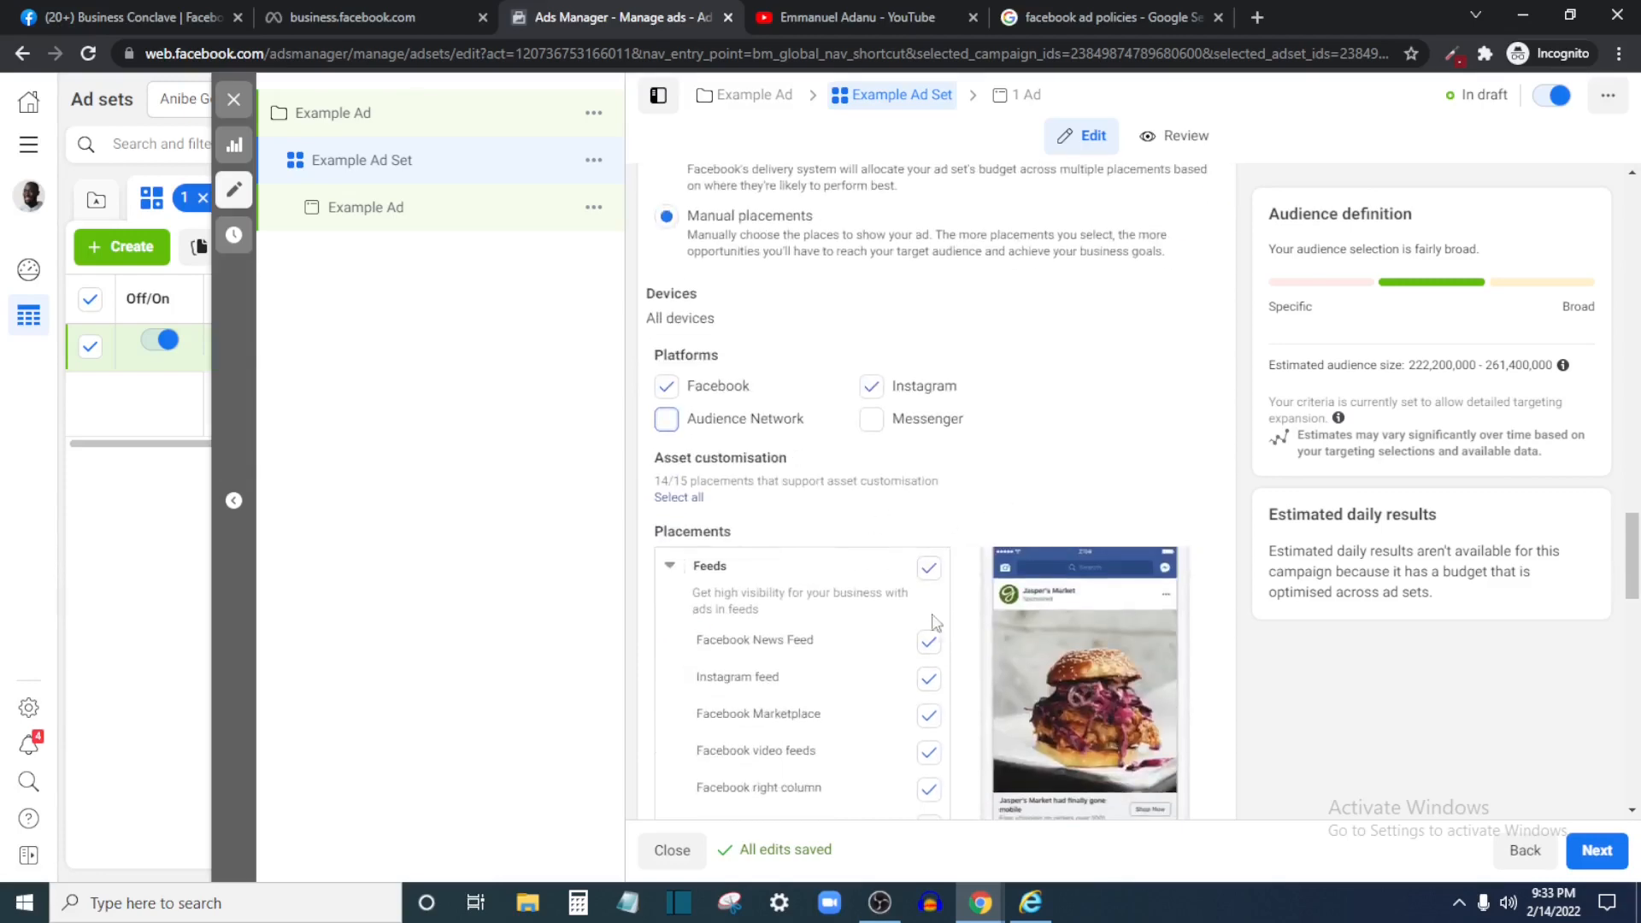
{"action": "scroll", "coordinate": [958, 709], "scroll_direction": "down", "scroll_amount": 1}
{"action": "scroll", "coordinate": [879, 609], "scroll_direction": "down", "scroll_amount": 1}
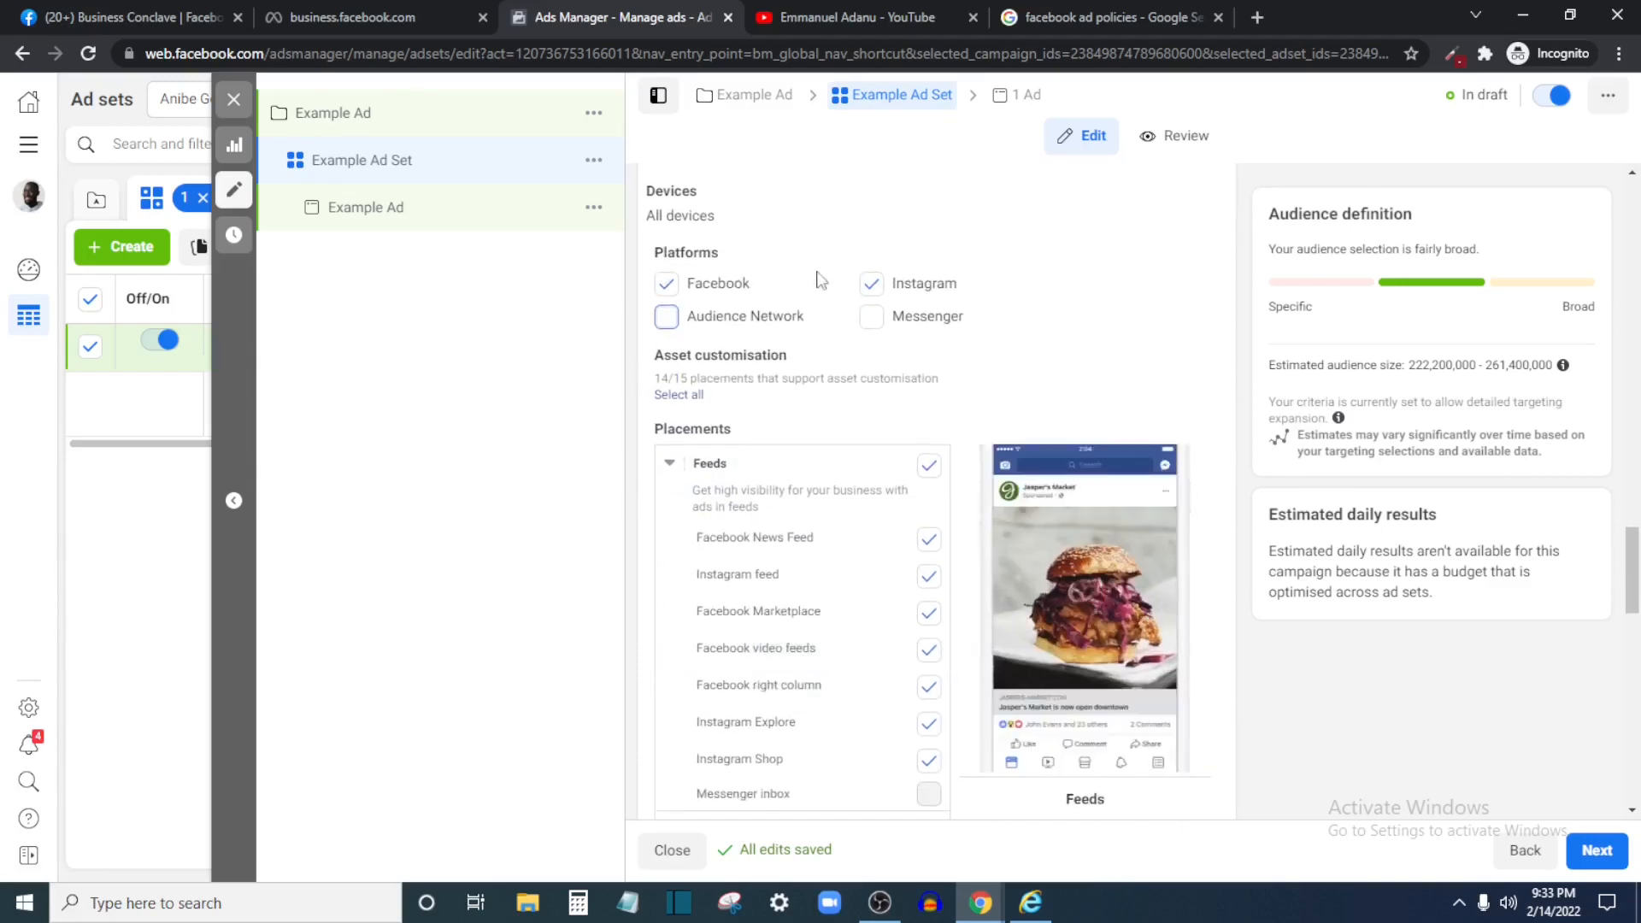
{"action": "scroll", "coordinate": [946, 524], "scroll_direction": "down", "scroll_amount": 9}
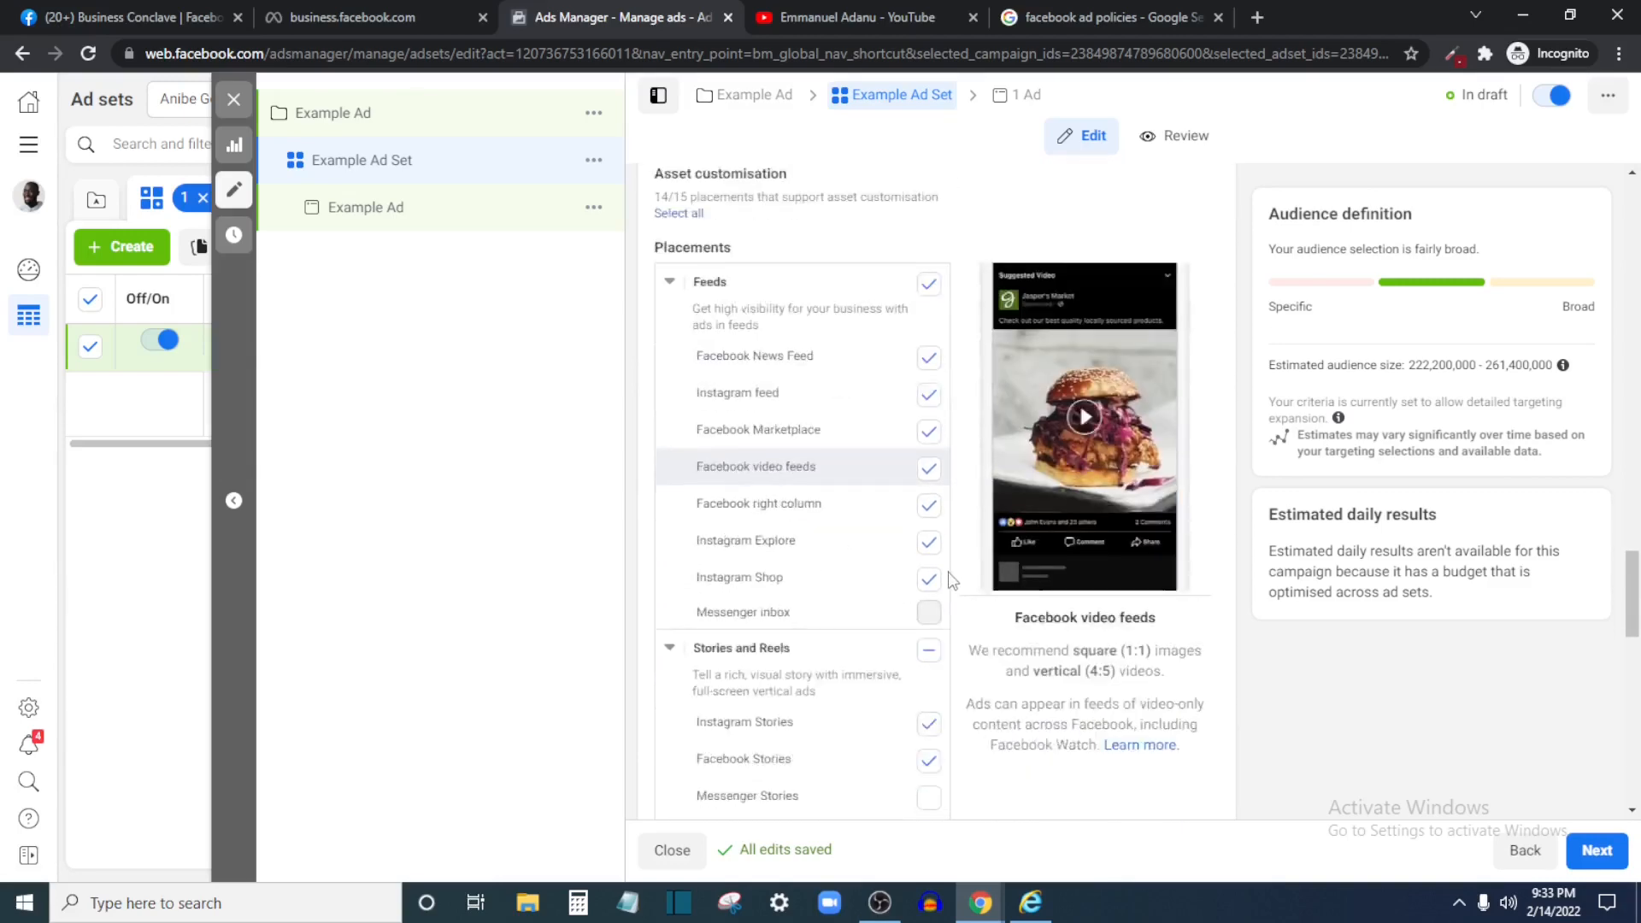
{"action": "scroll", "coordinate": [799, 363], "scroll_direction": "up", "scroll_amount": 15}
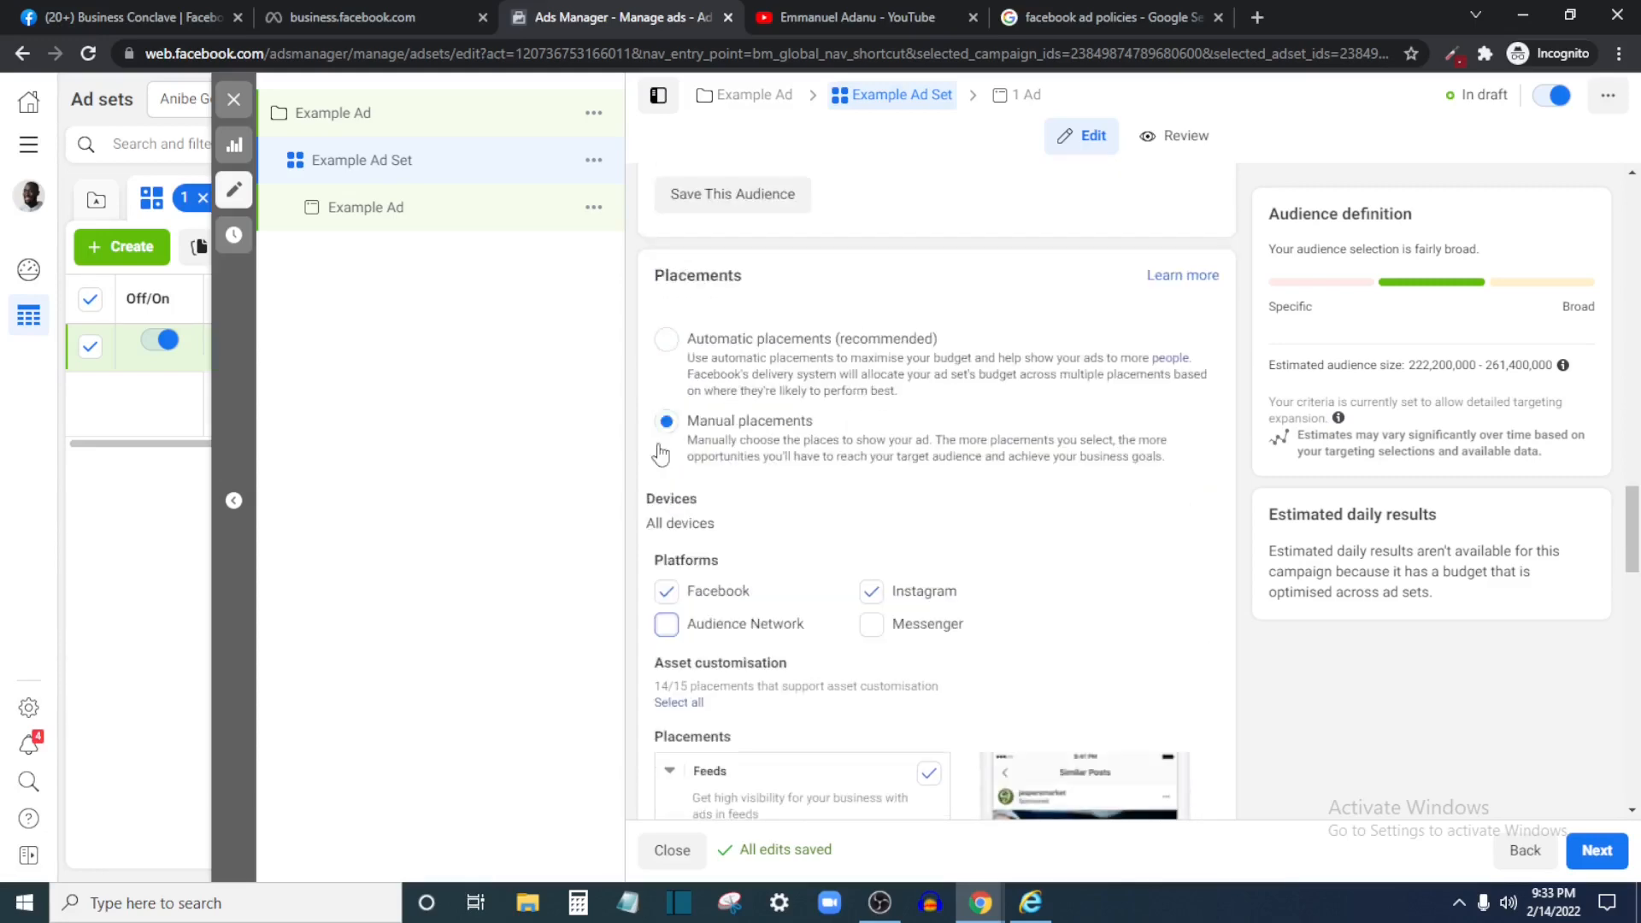
{"action": "scroll", "coordinate": [913, 613], "scroll_direction": "down", "scroll_amount": 20}
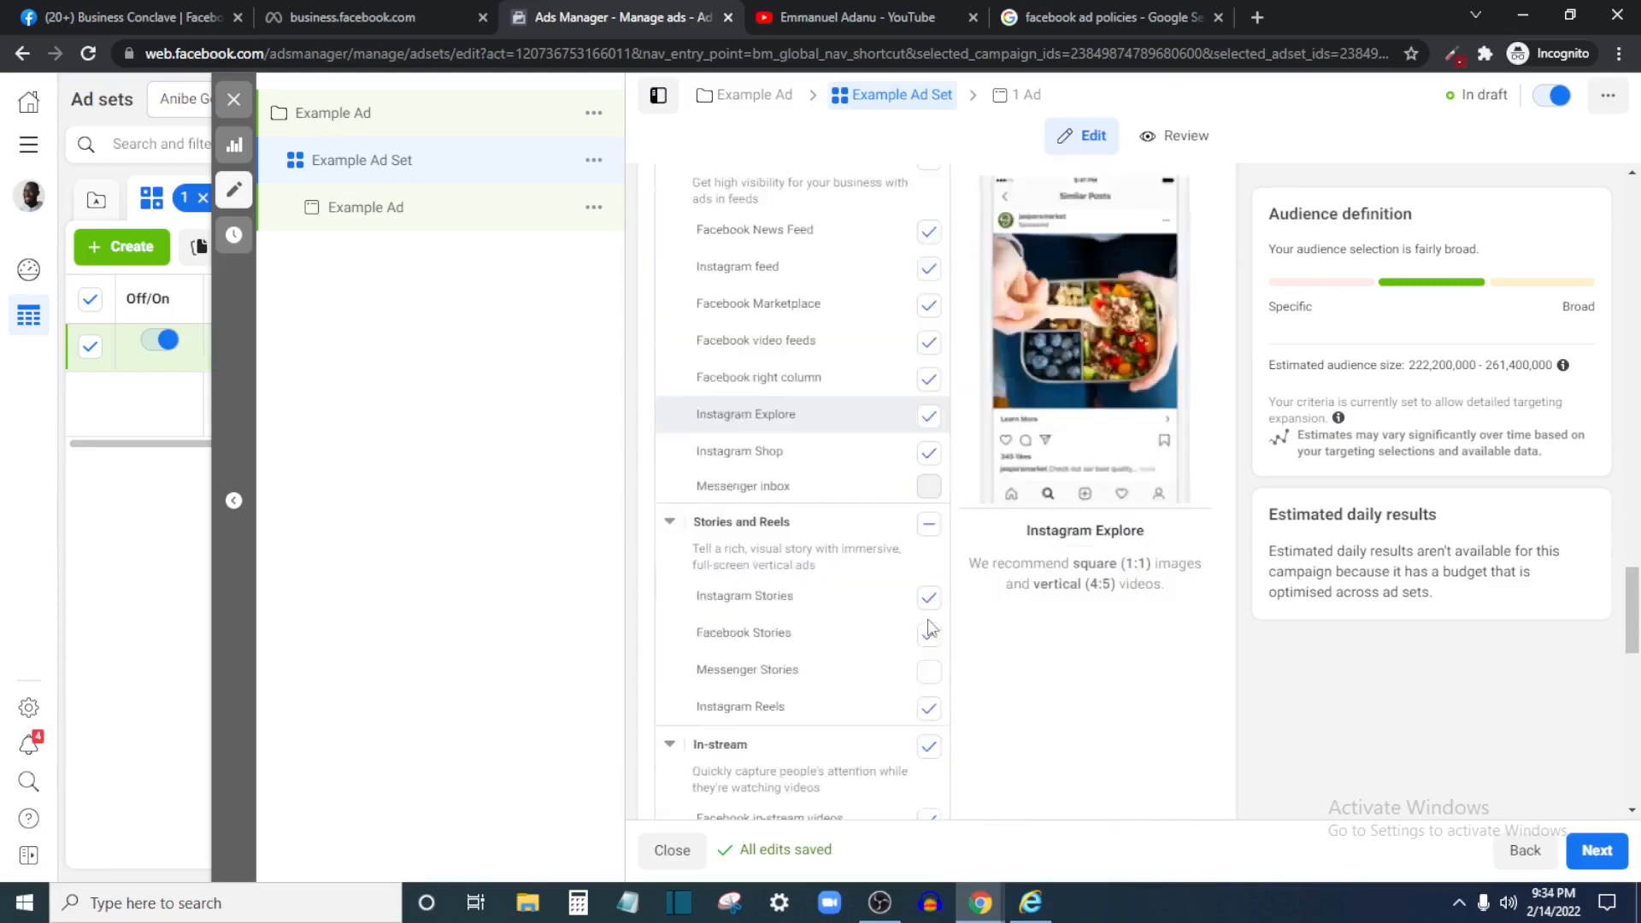
{"action": "scroll", "coordinate": [849, 647], "scroll_direction": "down", "scroll_amount": 3}
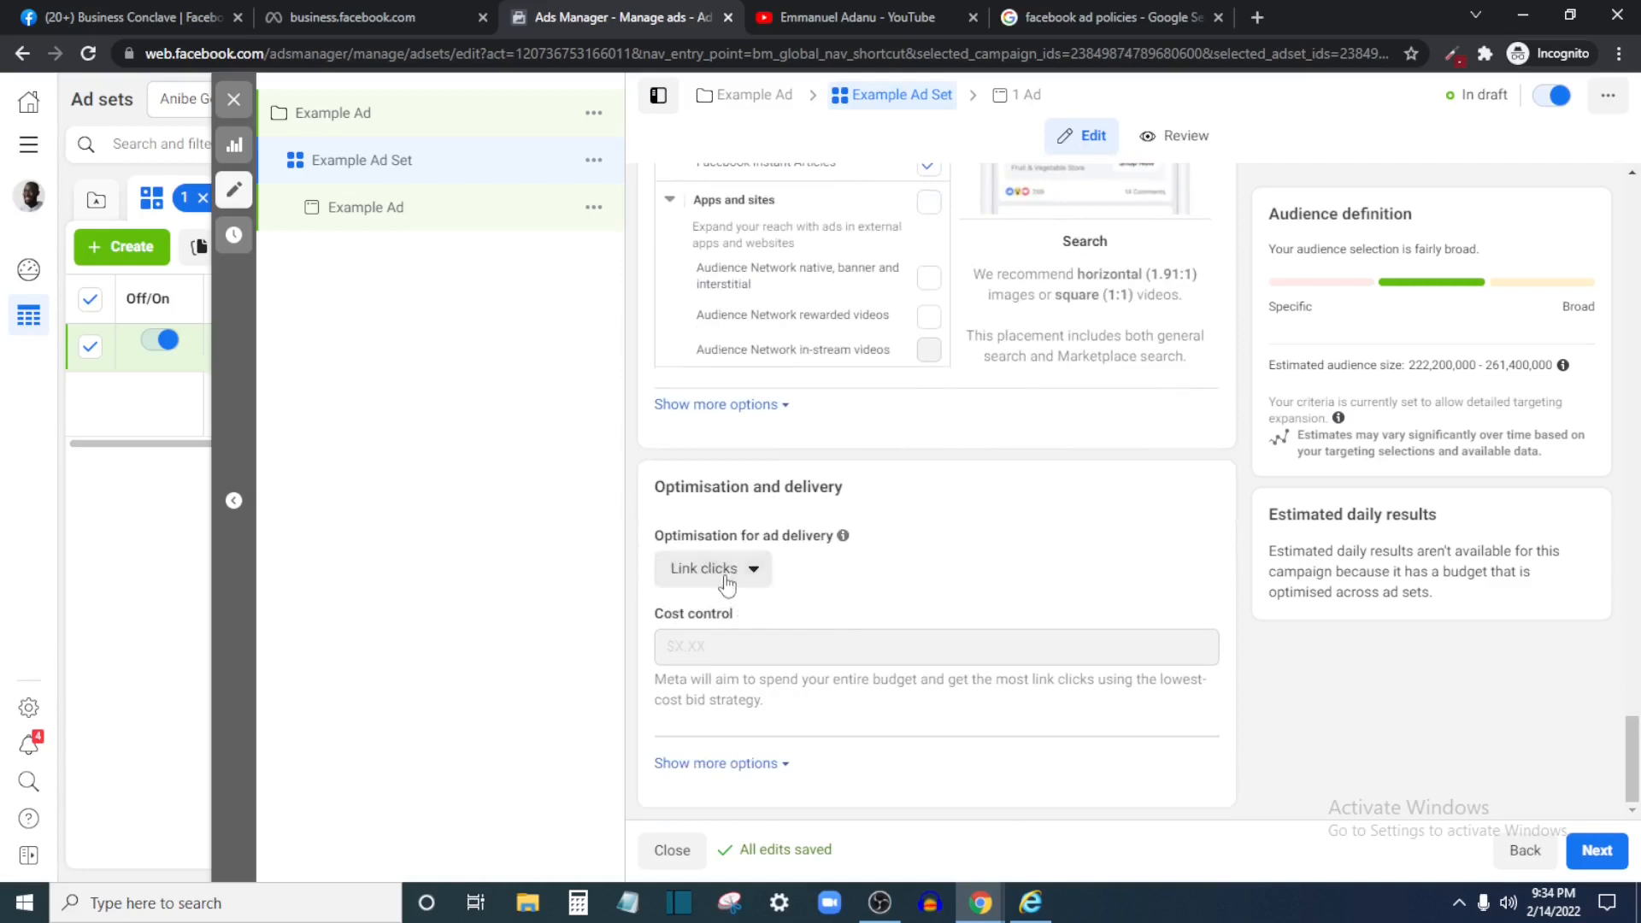
{"action": "left_click", "coordinate": [746, 579]}
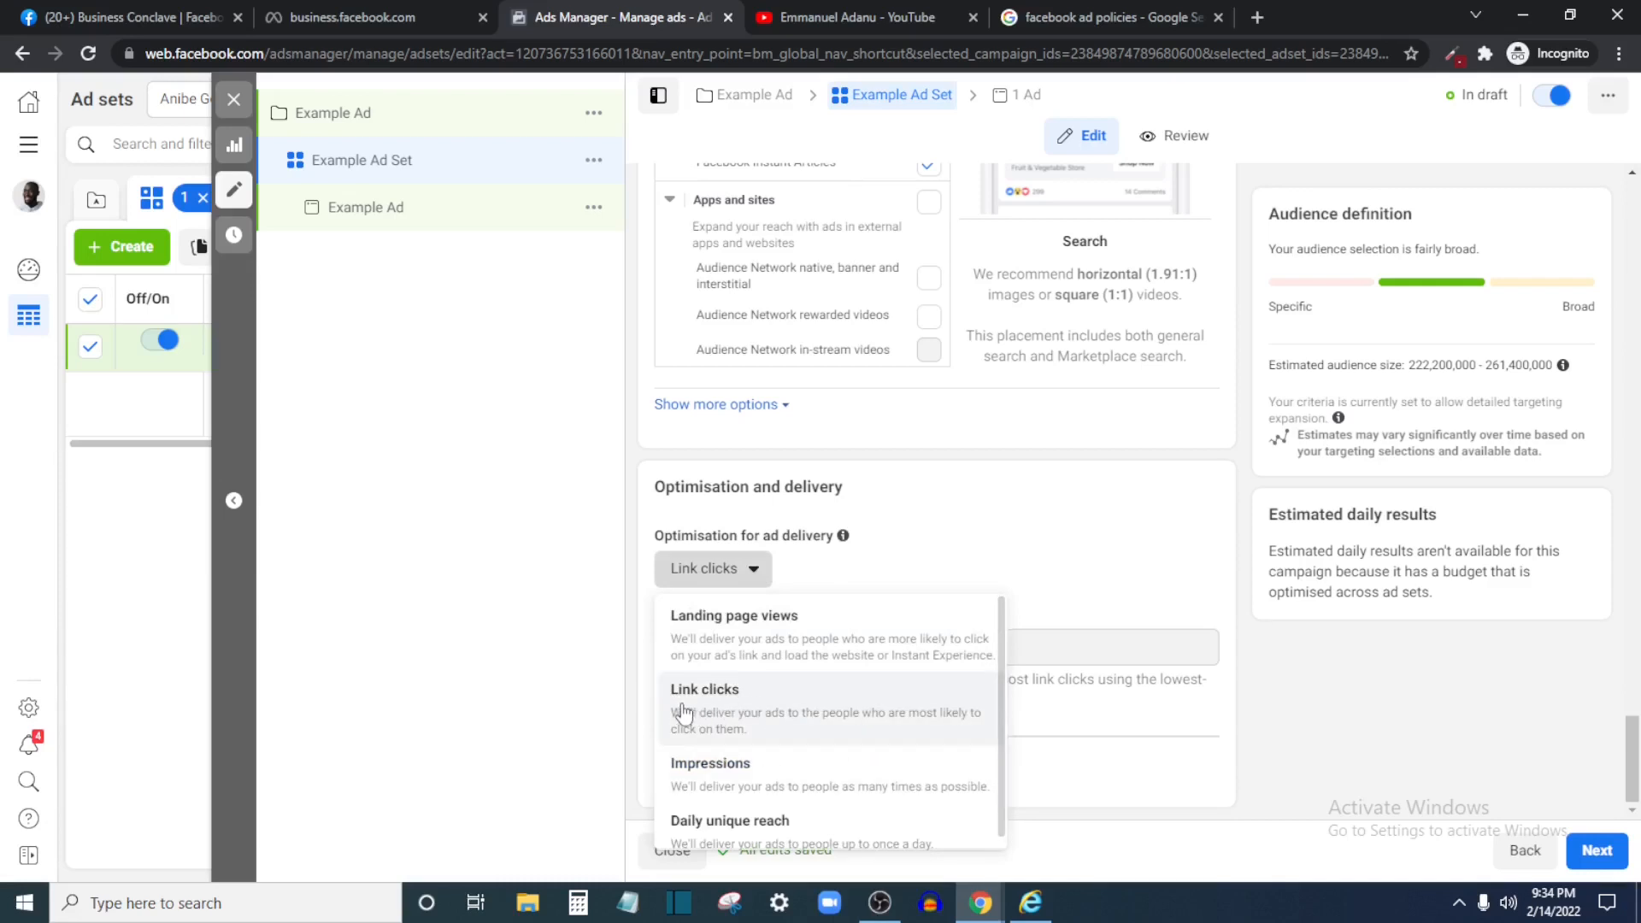
{"action": "scroll", "coordinate": [839, 720], "scroll_direction": "down", "scroll_amount": 1}
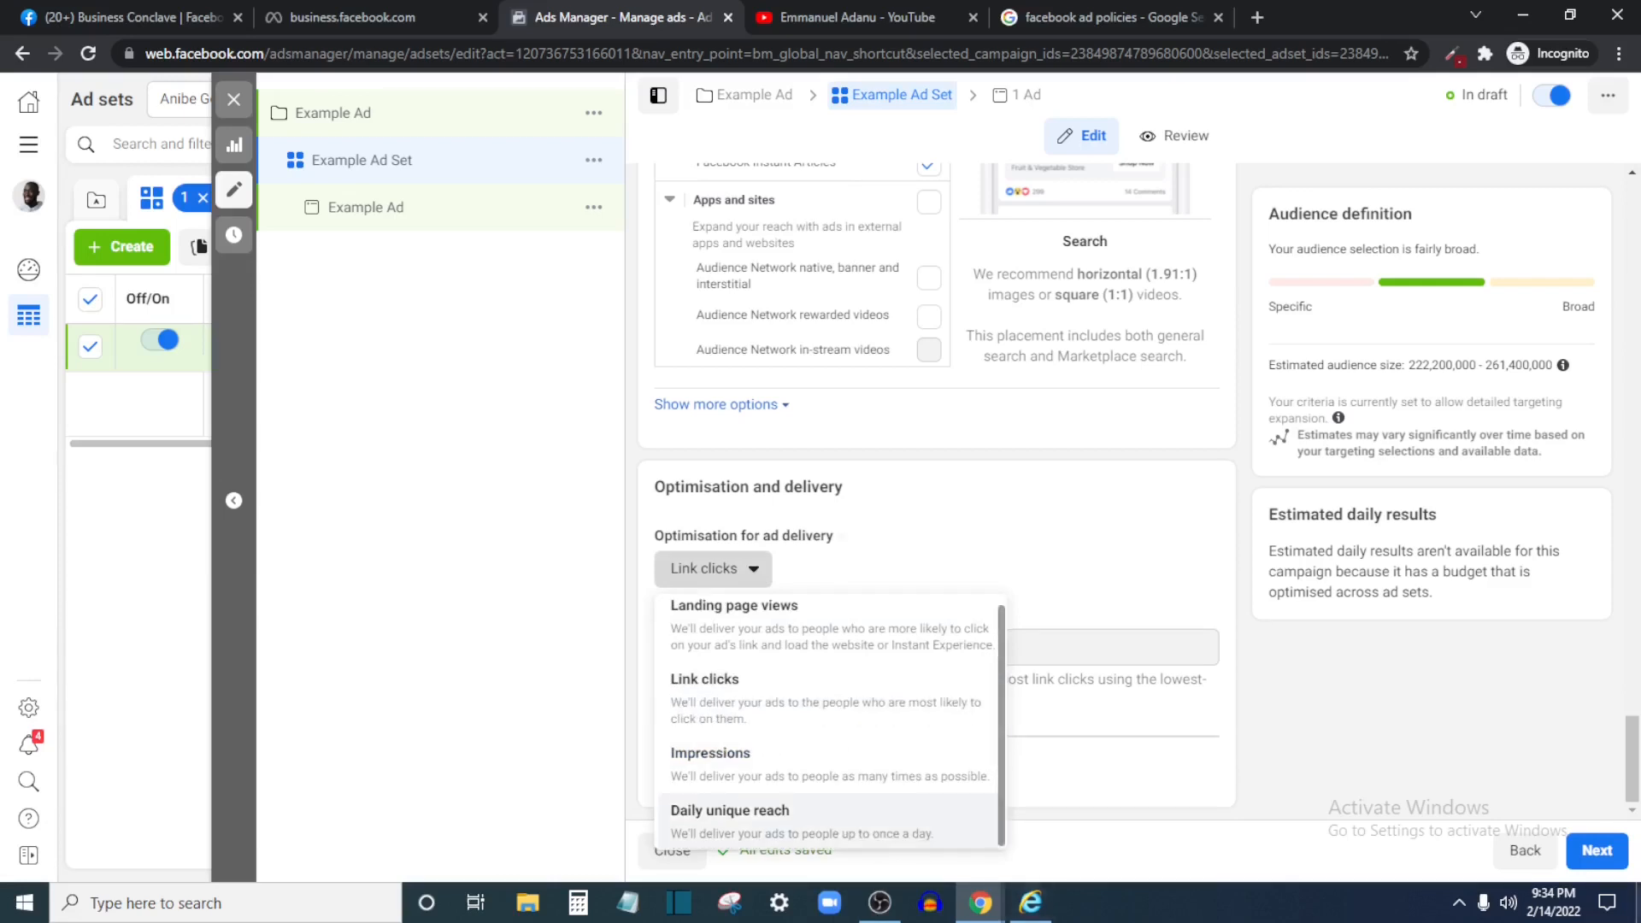
{"action": "scroll", "coordinate": [799, 763], "scroll_direction": "up", "scroll_amount": 1}
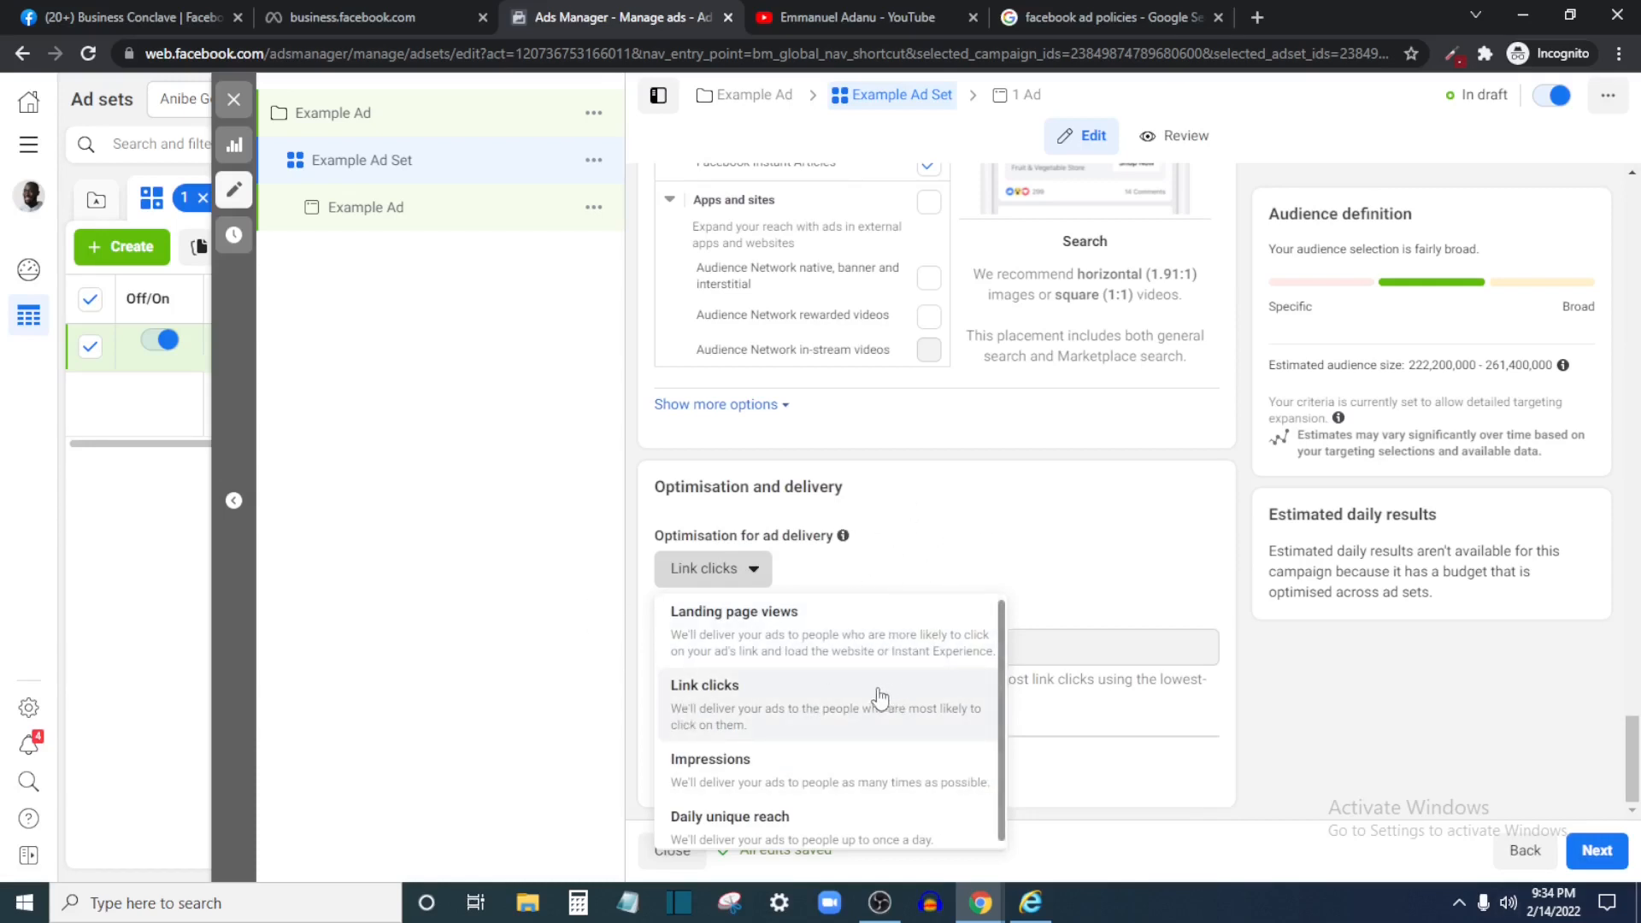
{"action": "left_click", "coordinate": [852, 697]}
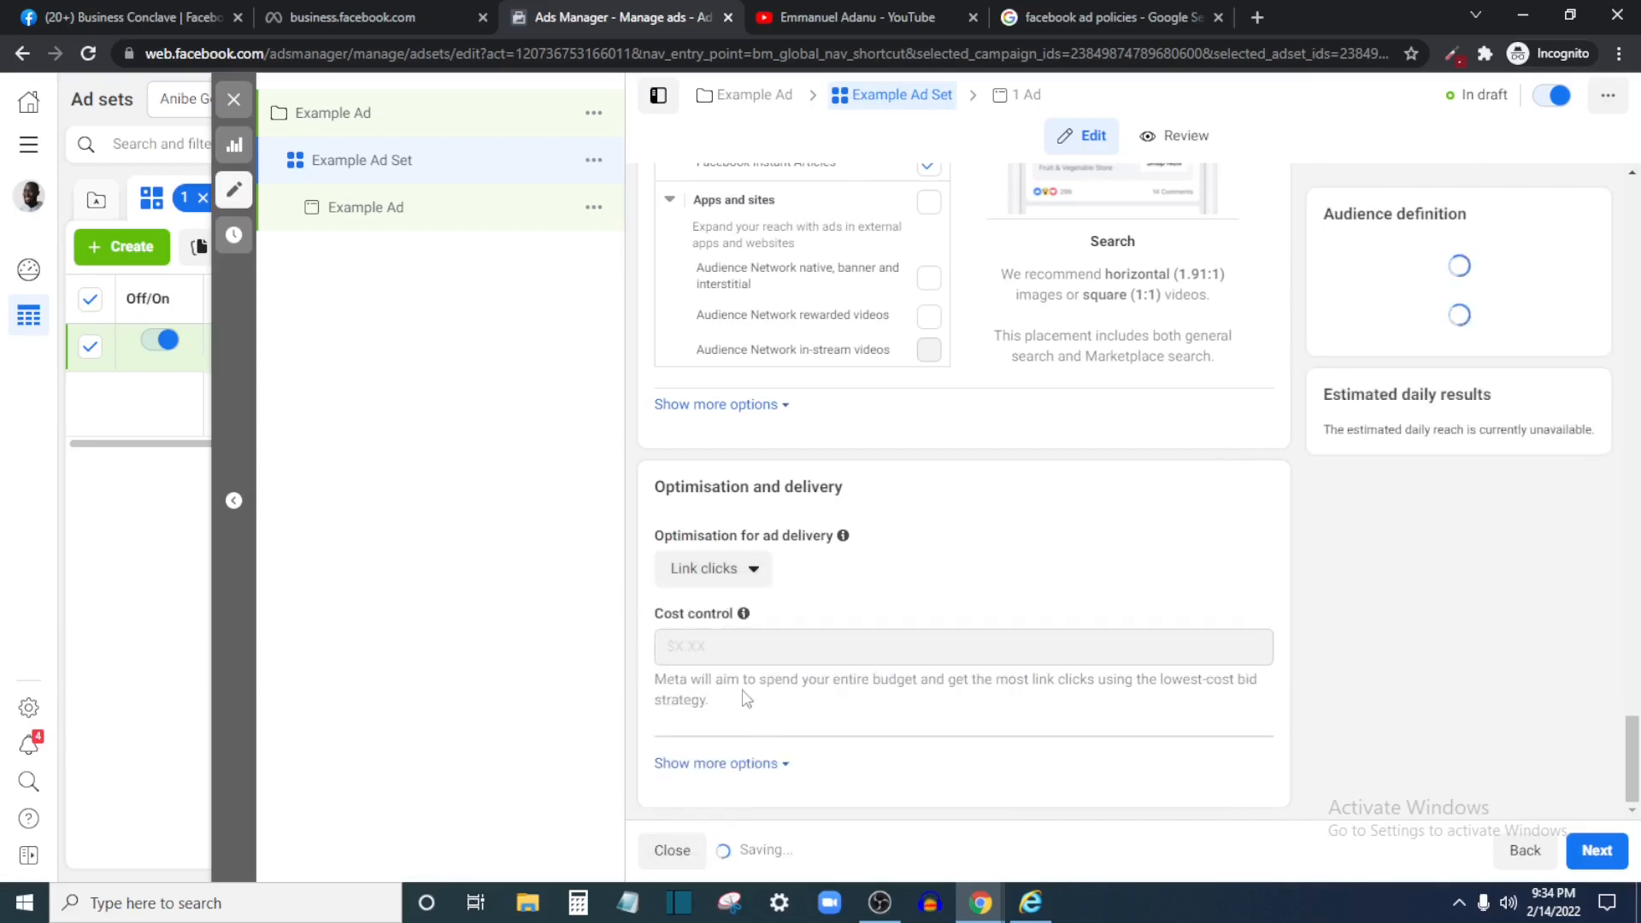
{"action": "scroll", "coordinate": [819, 641], "scroll_direction": "up", "scroll_amount": 1}
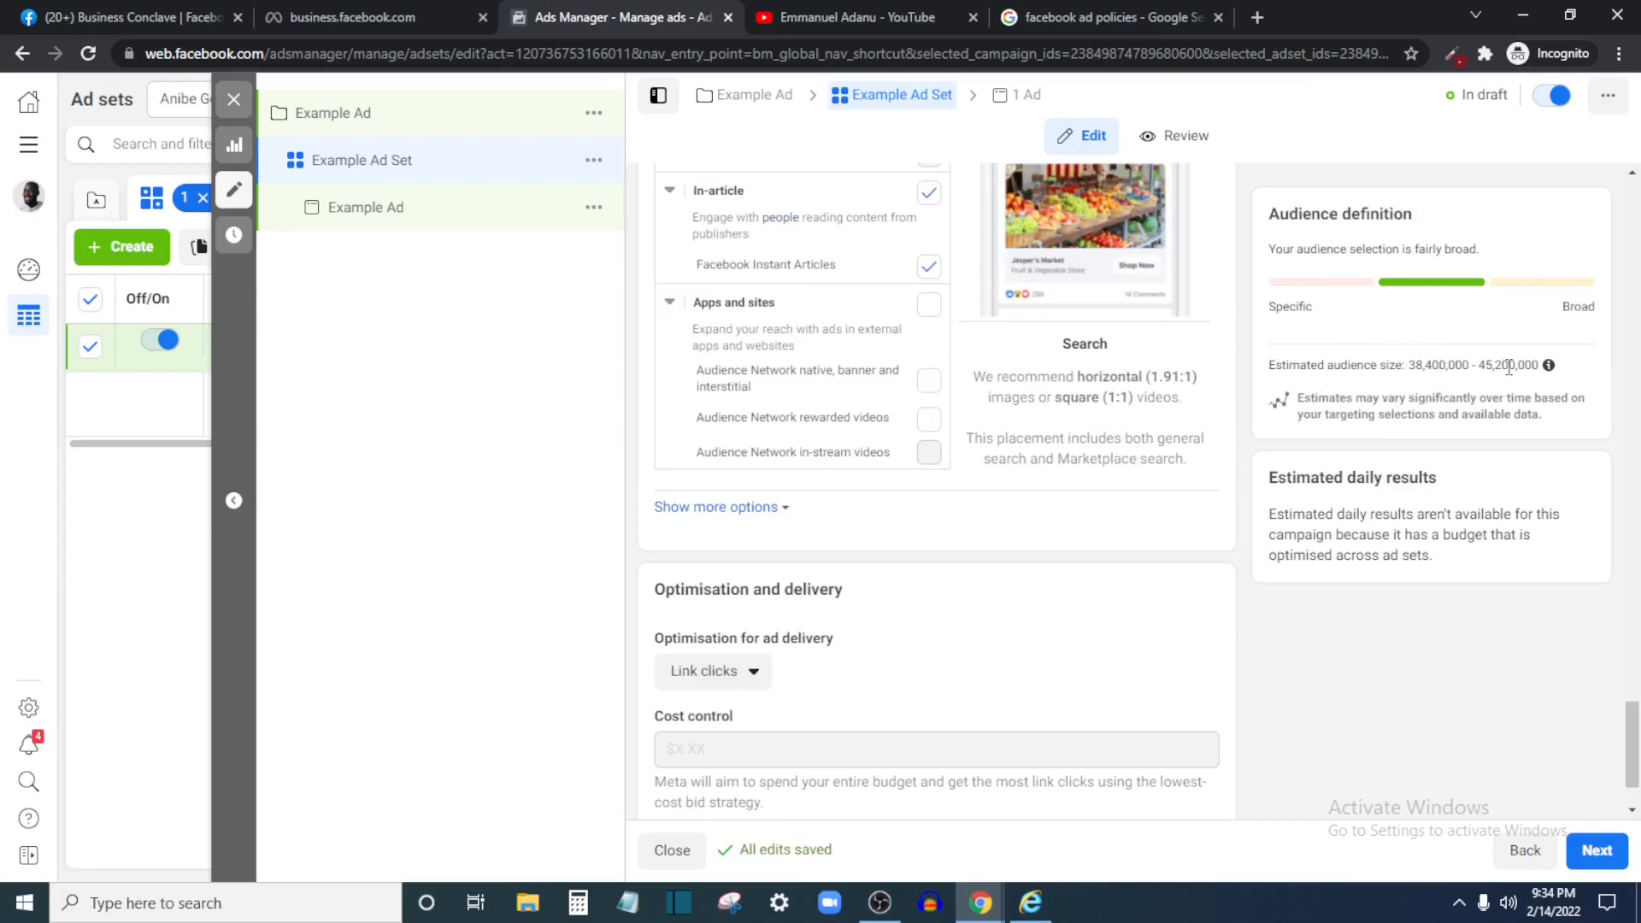
{"action": "scroll", "coordinate": [1103, 451], "scroll_direction": "up", "scroll_amount": 15}
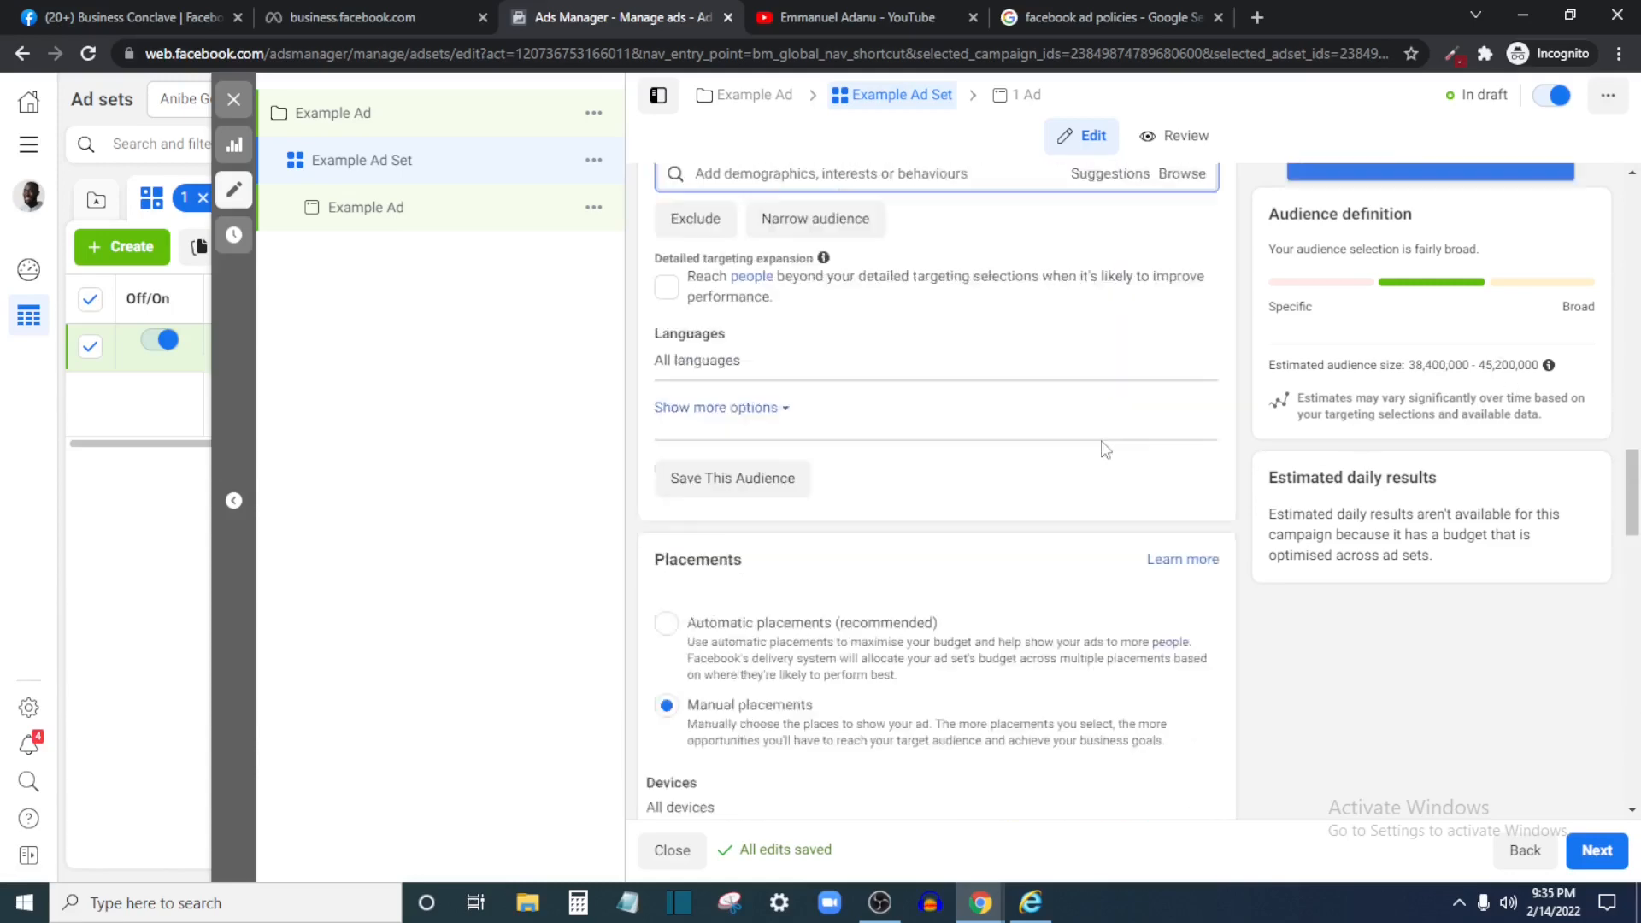
{"action": "scroll", "coordinate": [1102, 450], "scroll_direction": "up", "scroll_amount": 5}
{"action": "scroll", "coordinate": [1340, 487], "scroll_direction": "down", "scroll_amount": 20}
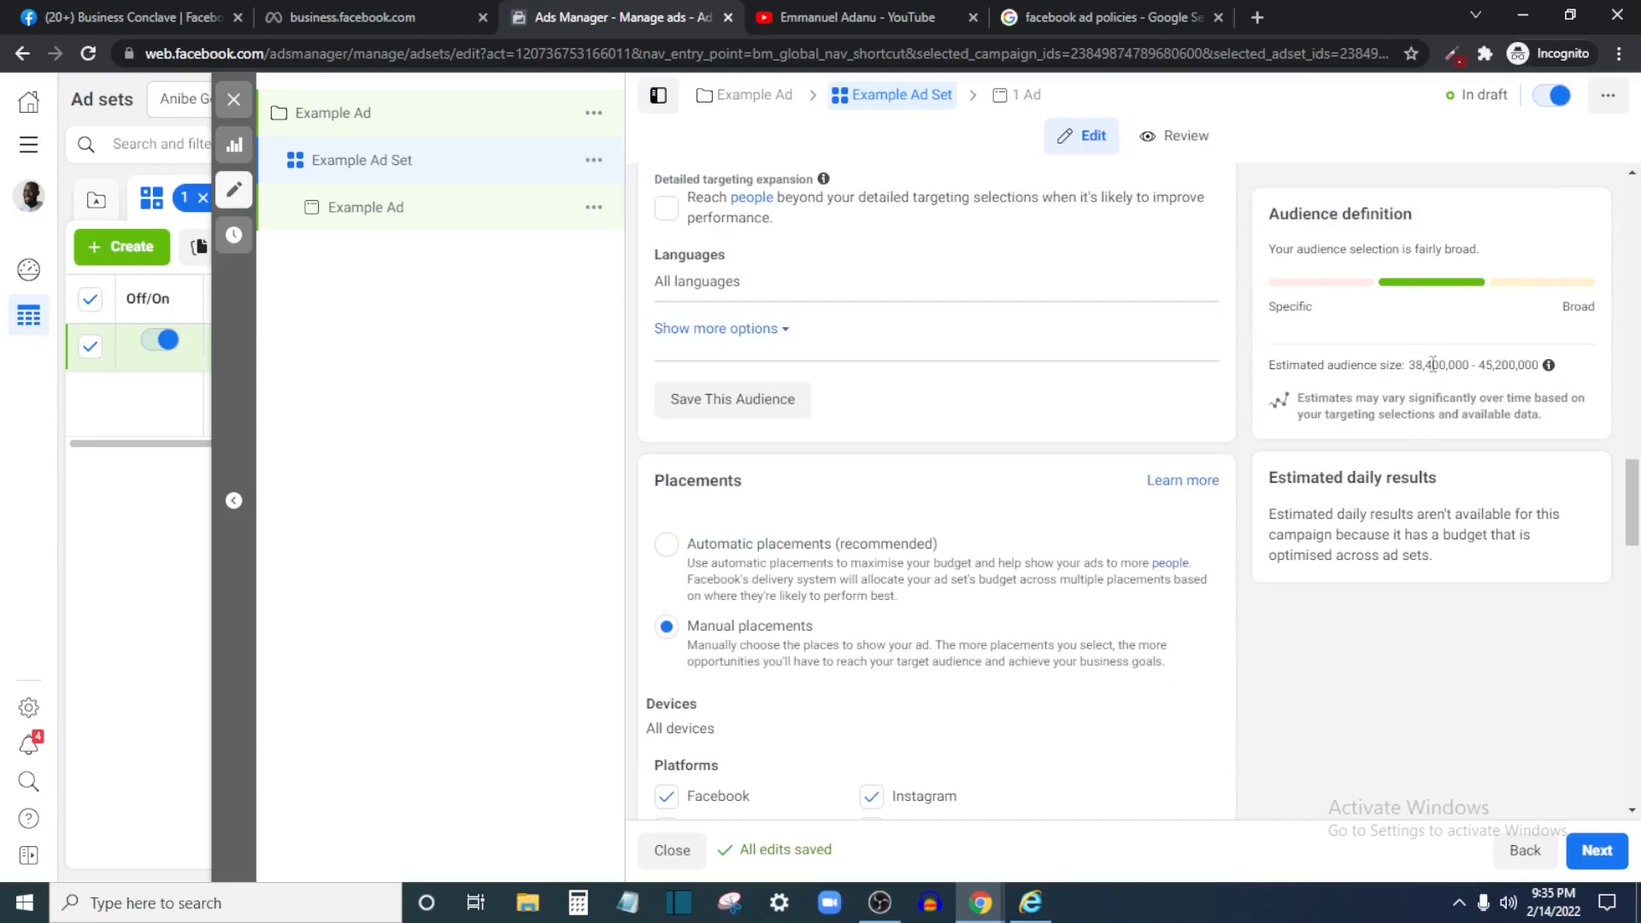
{"action": "scroll", "coordinate": [1454, 374], "scroll_direction": "up", "scroll_amount": 6}
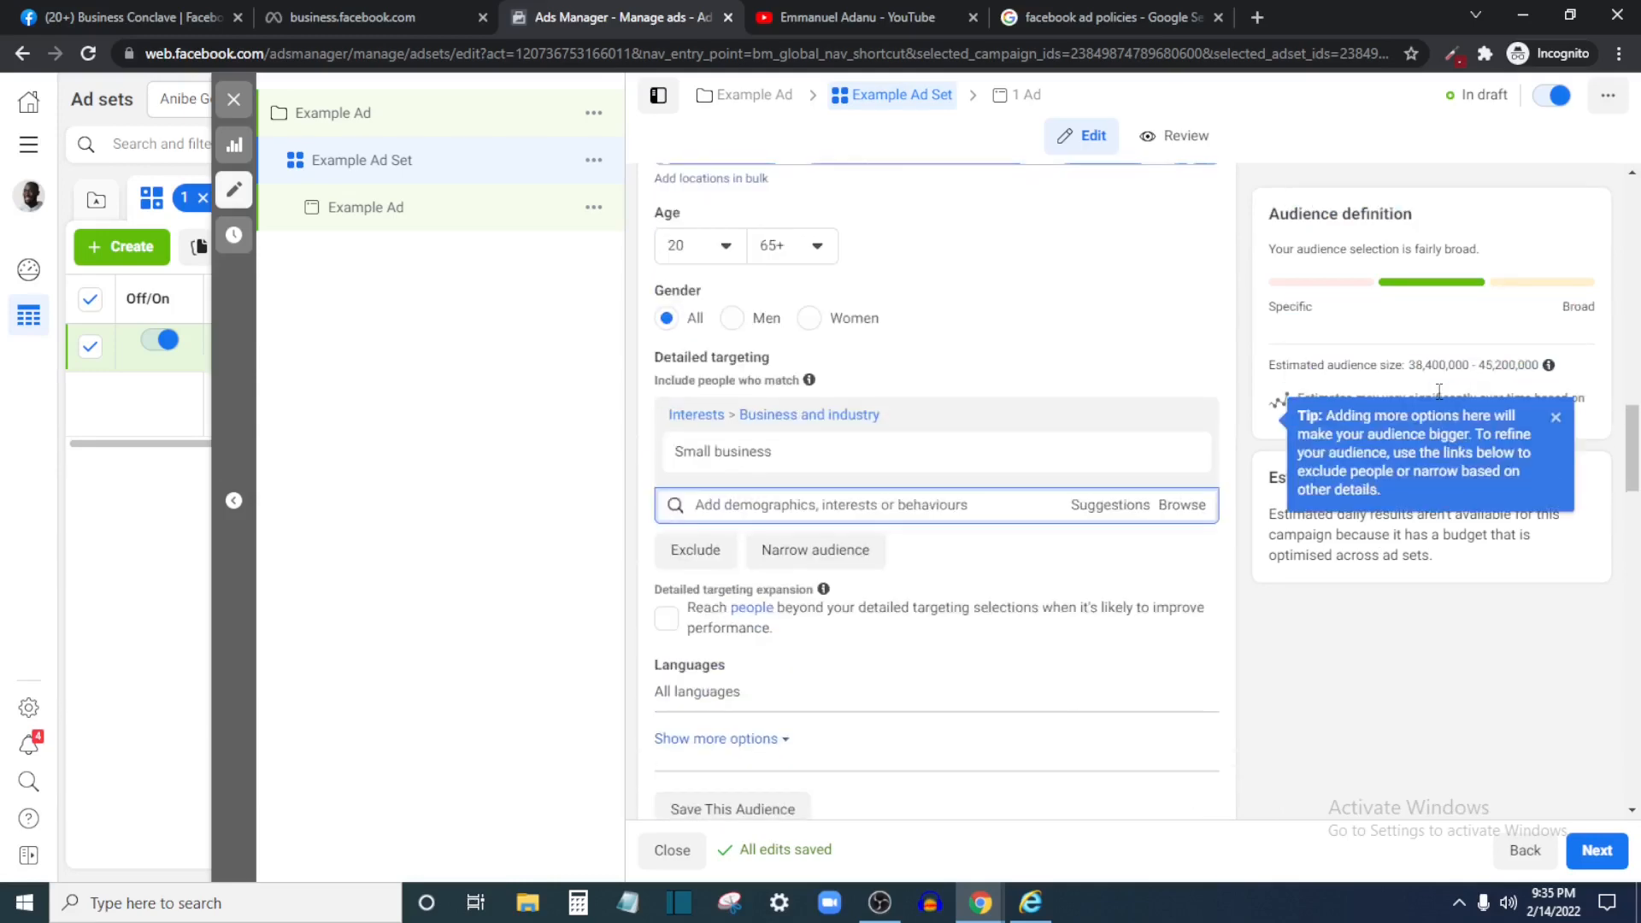
{"action": "scroll", "coordinate": [1439, 390], "scroll_direction": "up", "scroll_amount": 2}
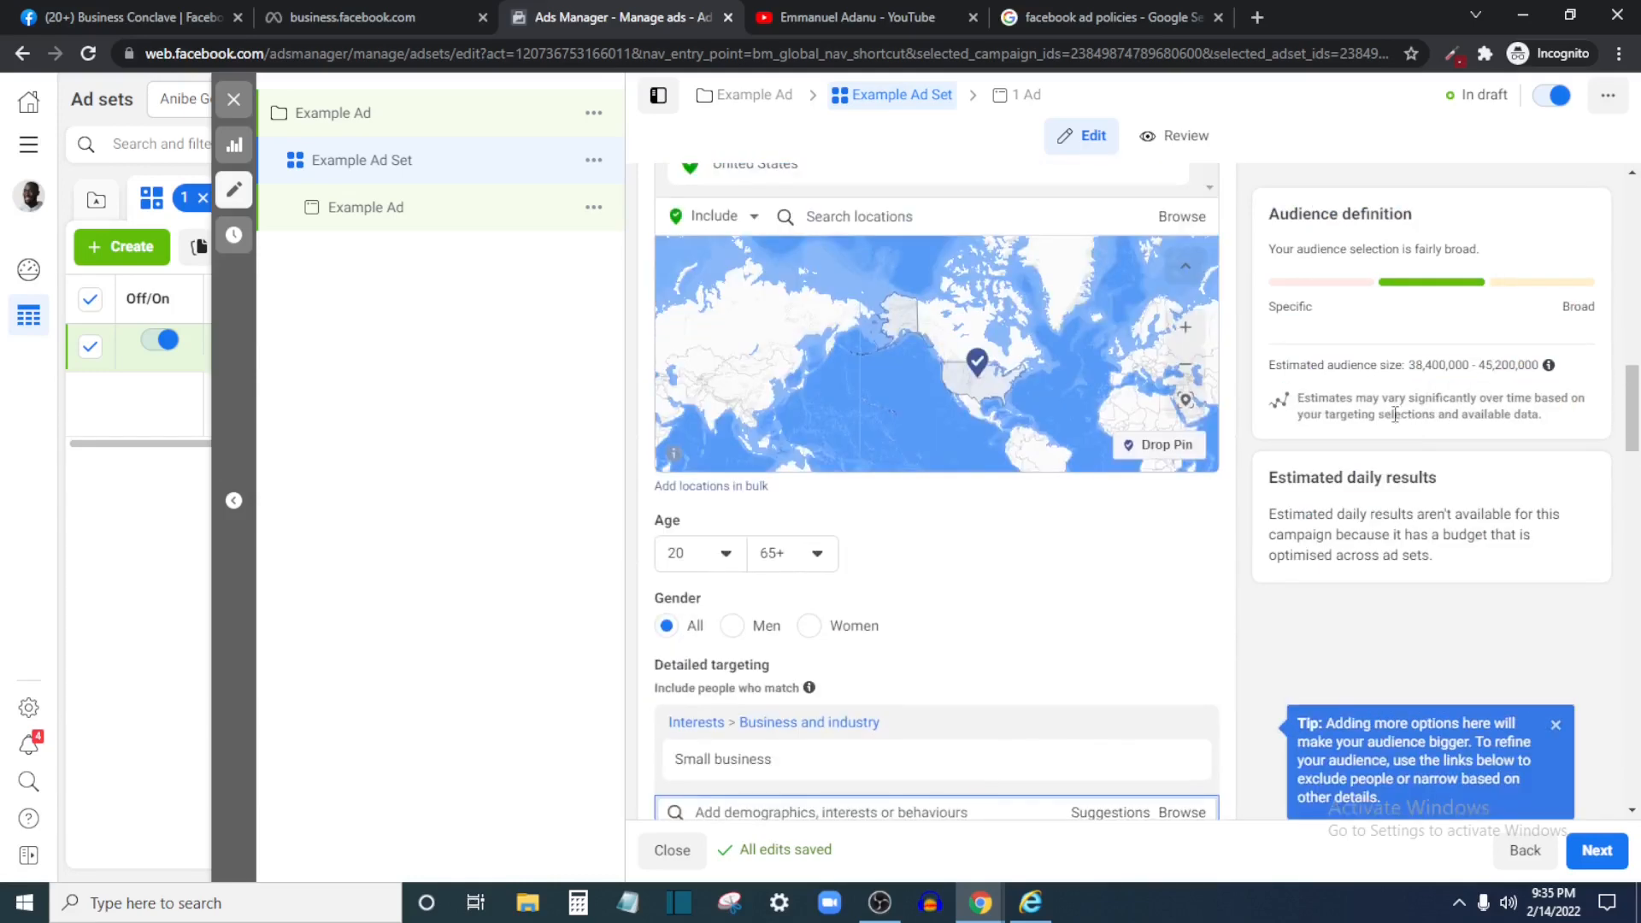
{"action": "scroll", "coordinate": [1395, 414], "scroll_direction": "up", "scroll_amount": 1}
{"action": "scroll", "coordinate": [1051, 652], "scroll_direction": "down", "scroll_amount": 11}
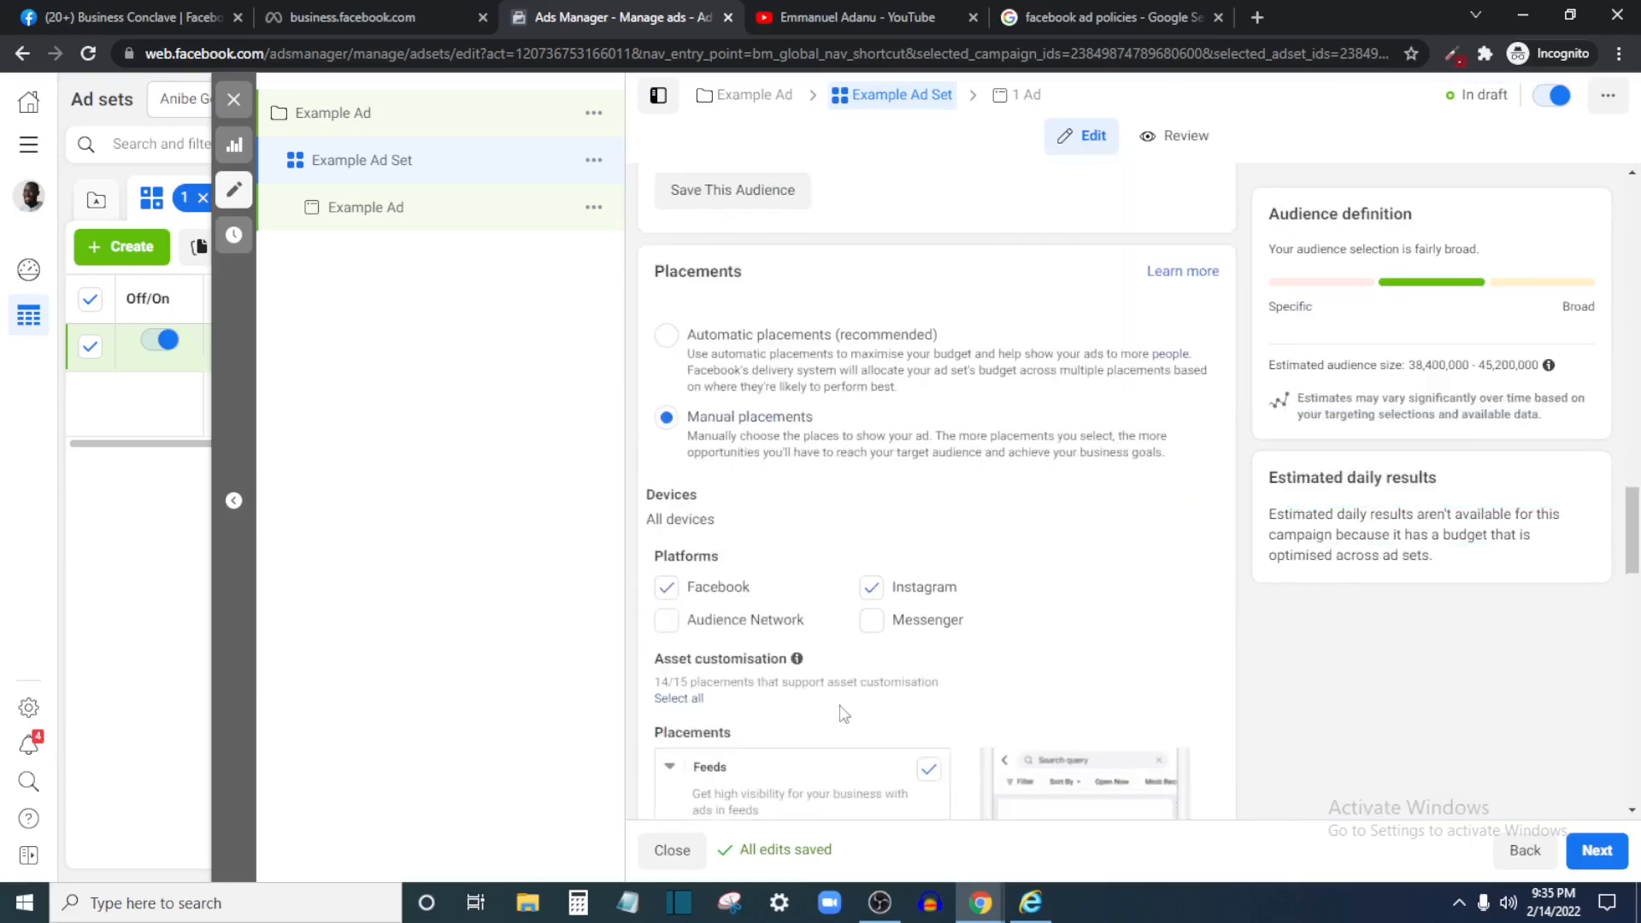
{"action": "scroll", "coordinate": [845, 713], "scroll_direction": "down", "scroll_amount": 9}
At the ad level, set Naira Academy as Facebook Page and keep Instagram on Use selected Page
{"action": "left_click", "coordinate": [1587, 857]}
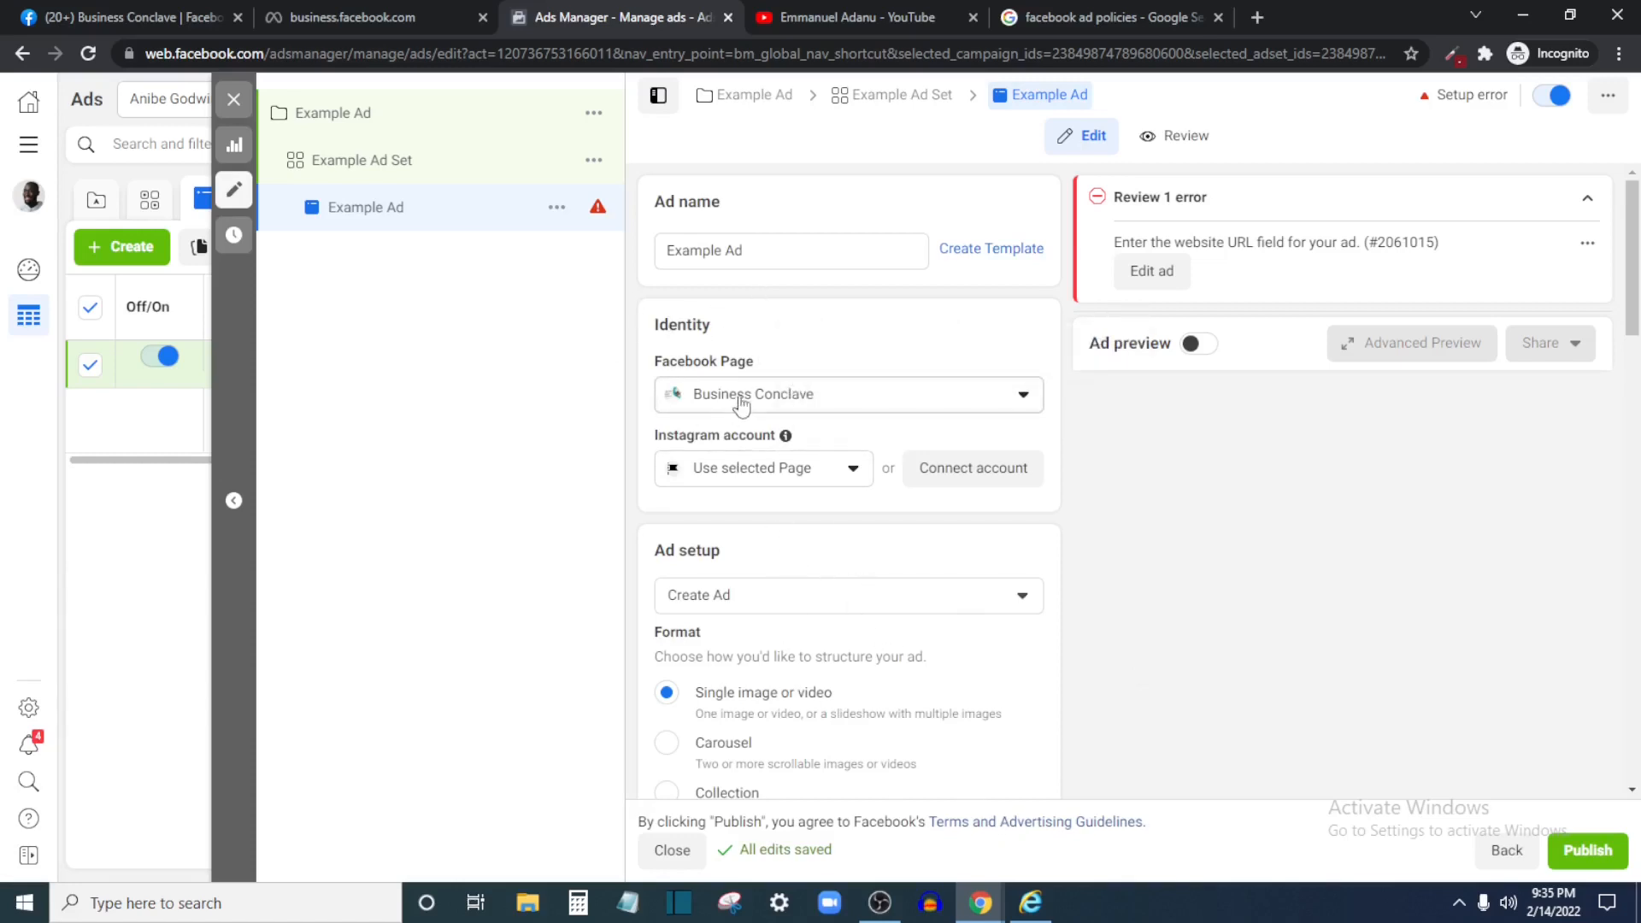
{"action": "left_click", "coordinate": [842, 408]}
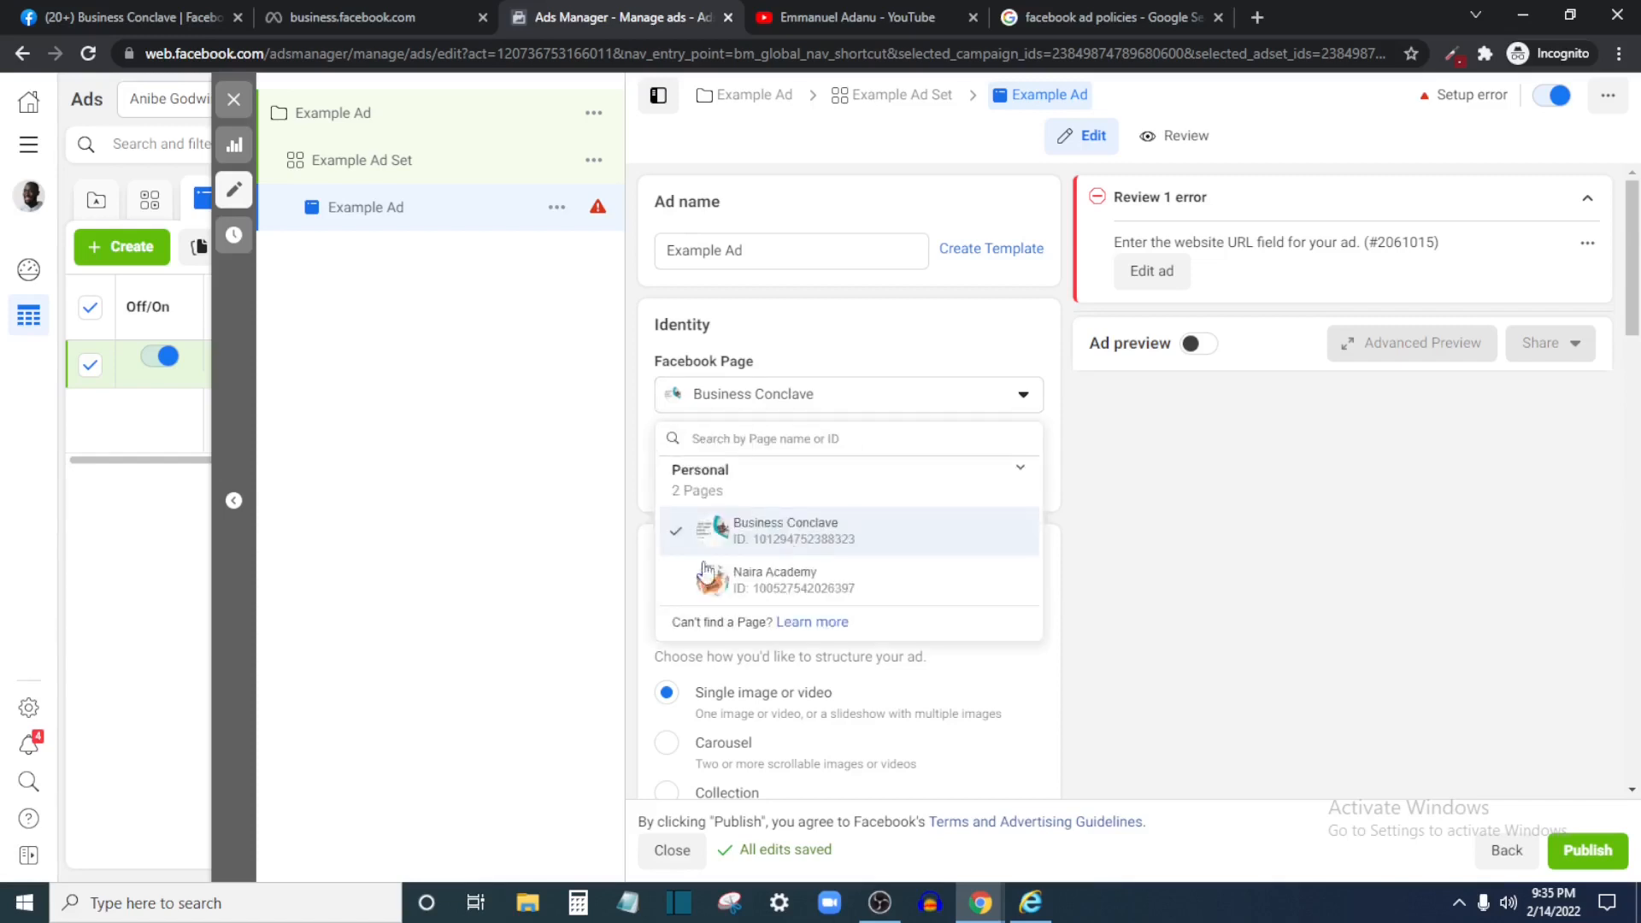
{"action": "left_click", "coordinate": [802, 578]}
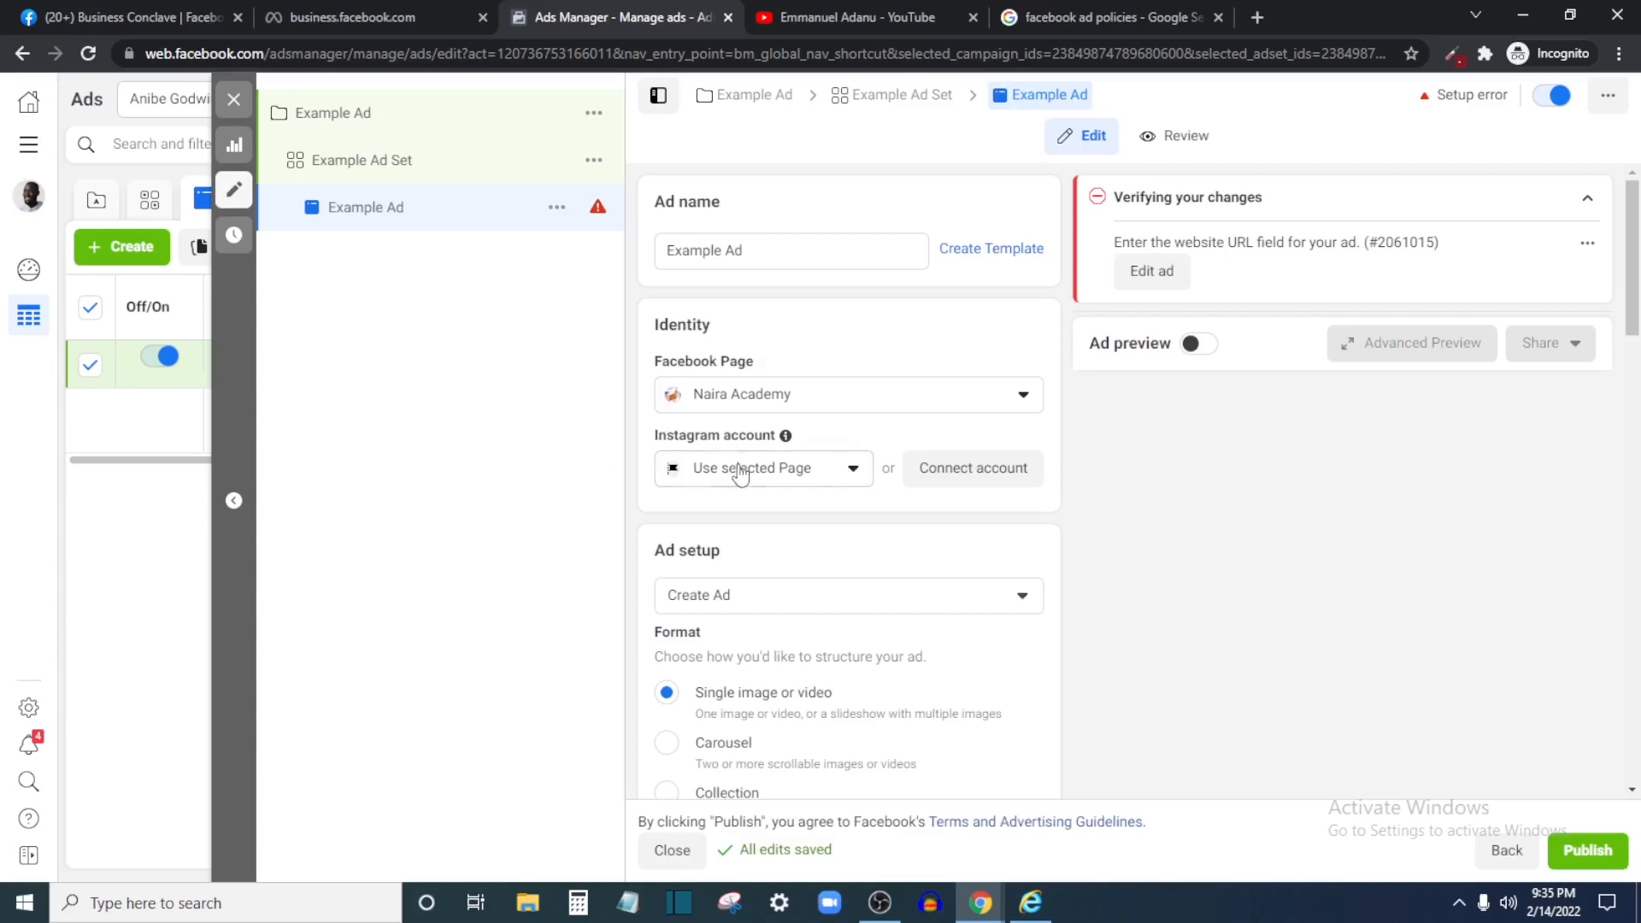
{"action": "left_click", "coordinate": [769, 476]}
{"action": "left_click", "coordinate": [784, 564]}
{"action": "scroll", "coordinate": [870, 537], "scroll_direction": "down", "scroll_amount": 5}
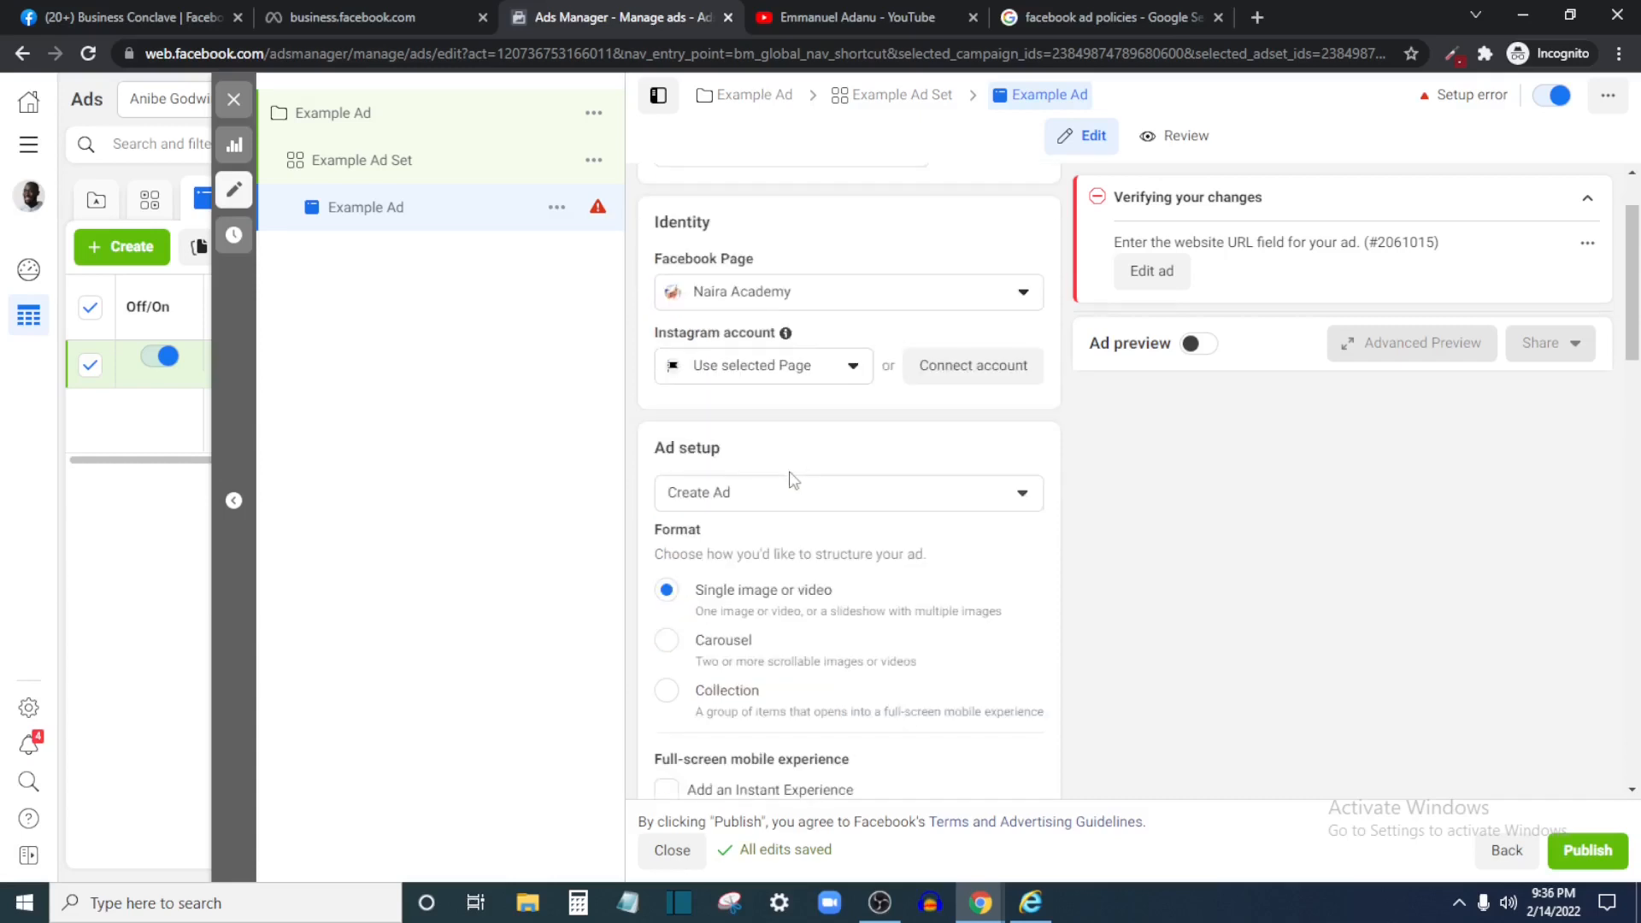
{"action": "scroll", "coordinate": [783, 366], "scroll_direction": "up", "scroll_amount": 3}
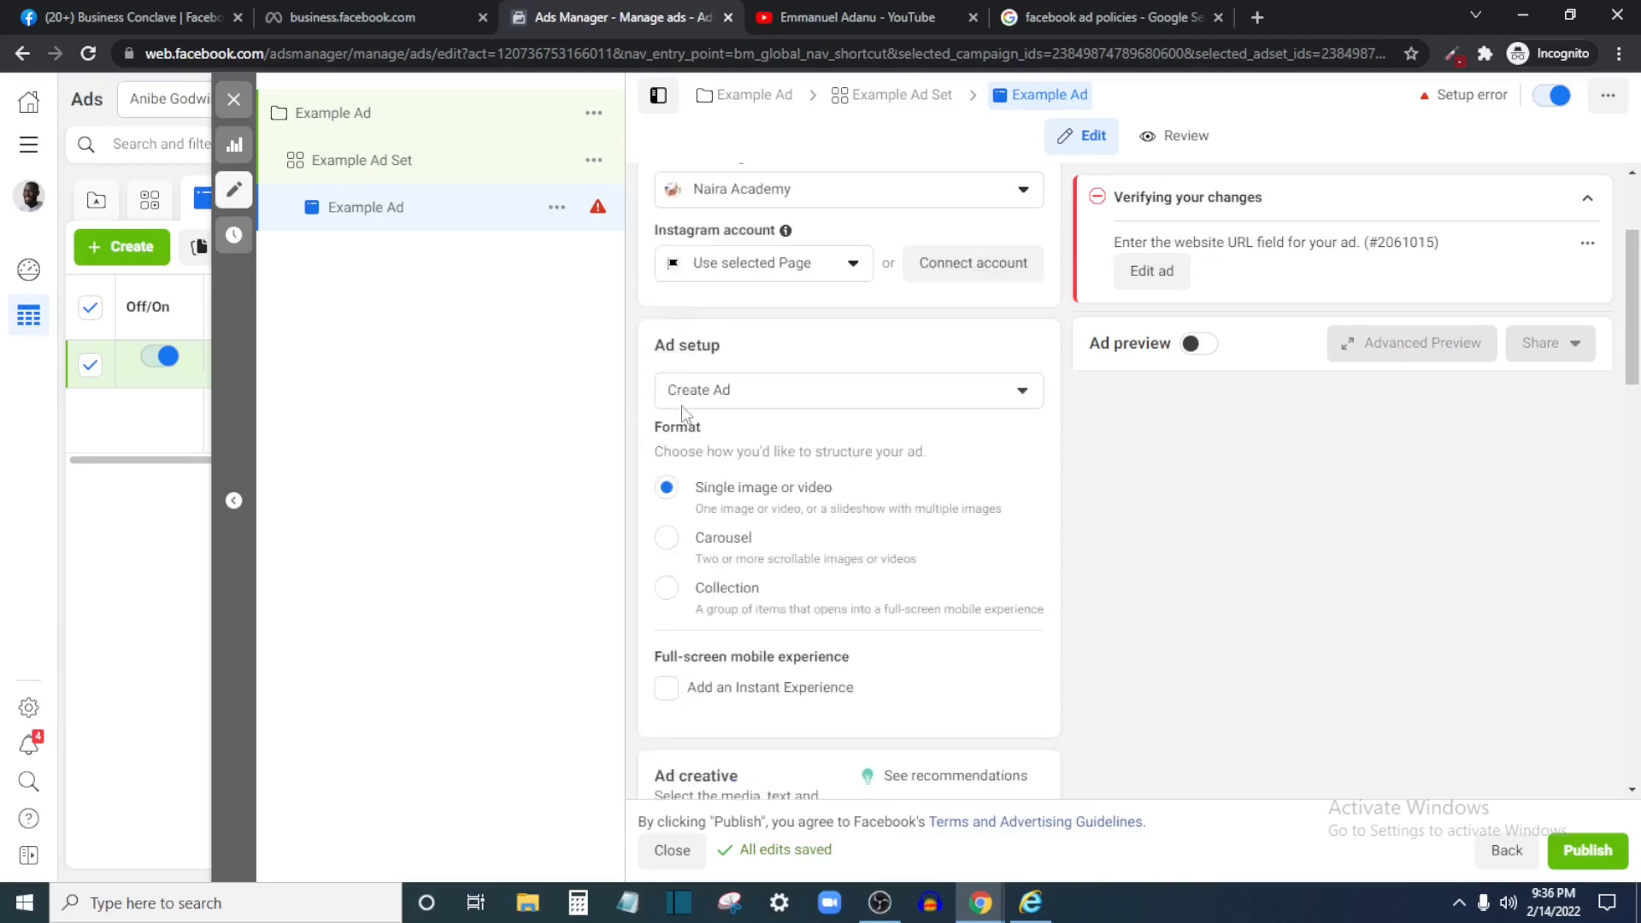
Use the existing 12 Jan 2021 'Opportunities come but do not linger' post as creative
{"action": "left_click", "coordinate": [825, 402]}
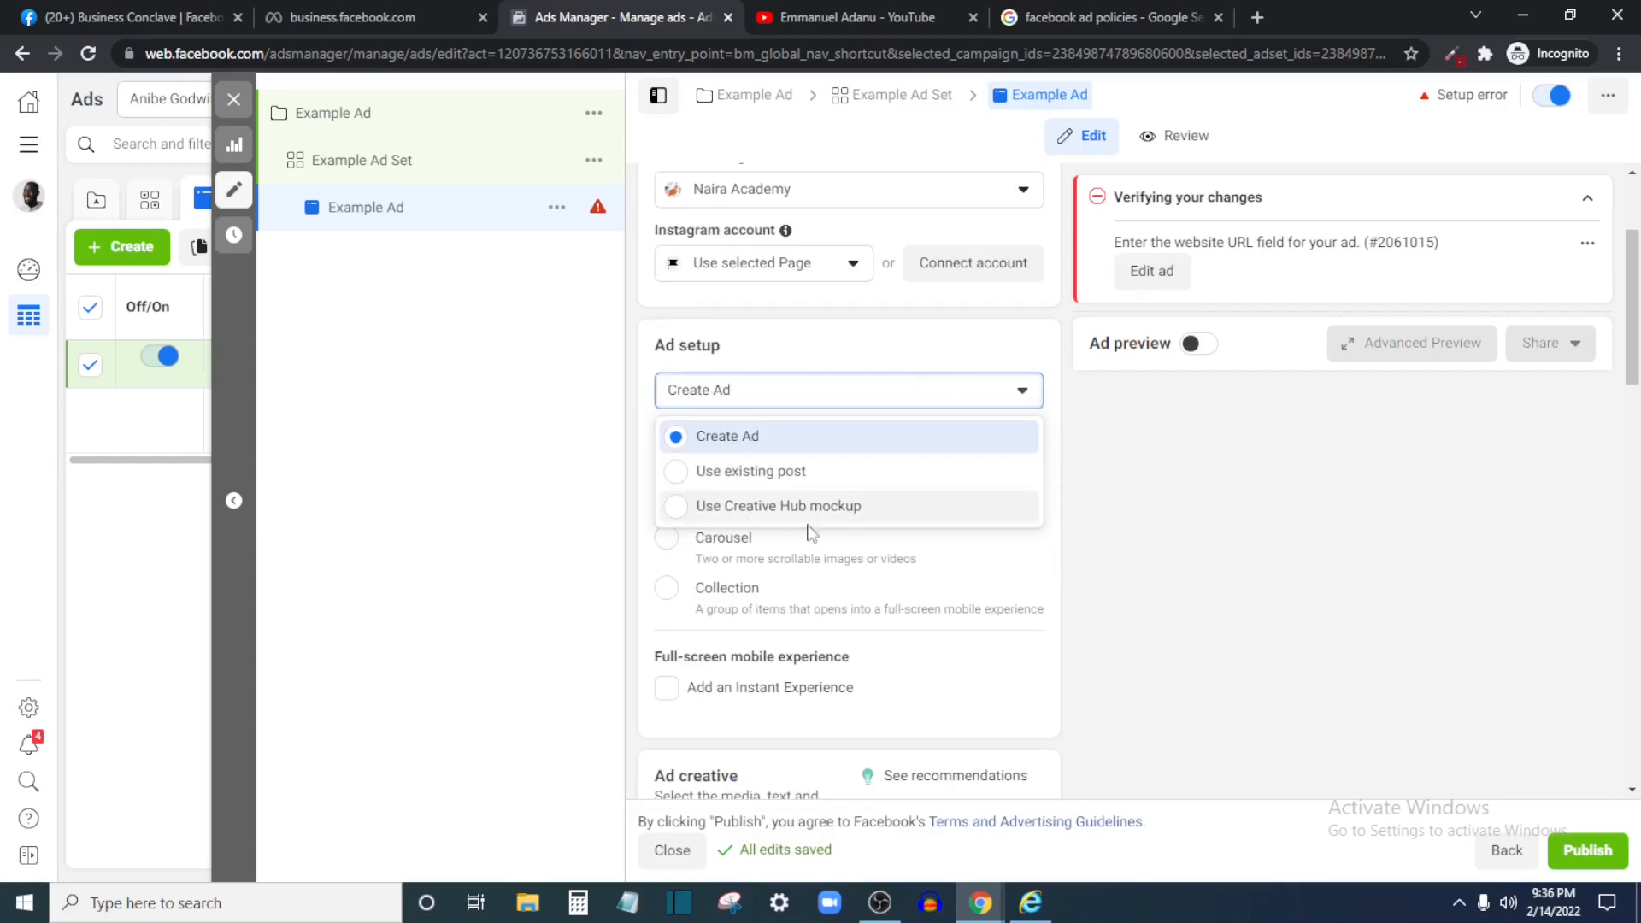
{"action": "left_click", "coordinate": [788, 488]}
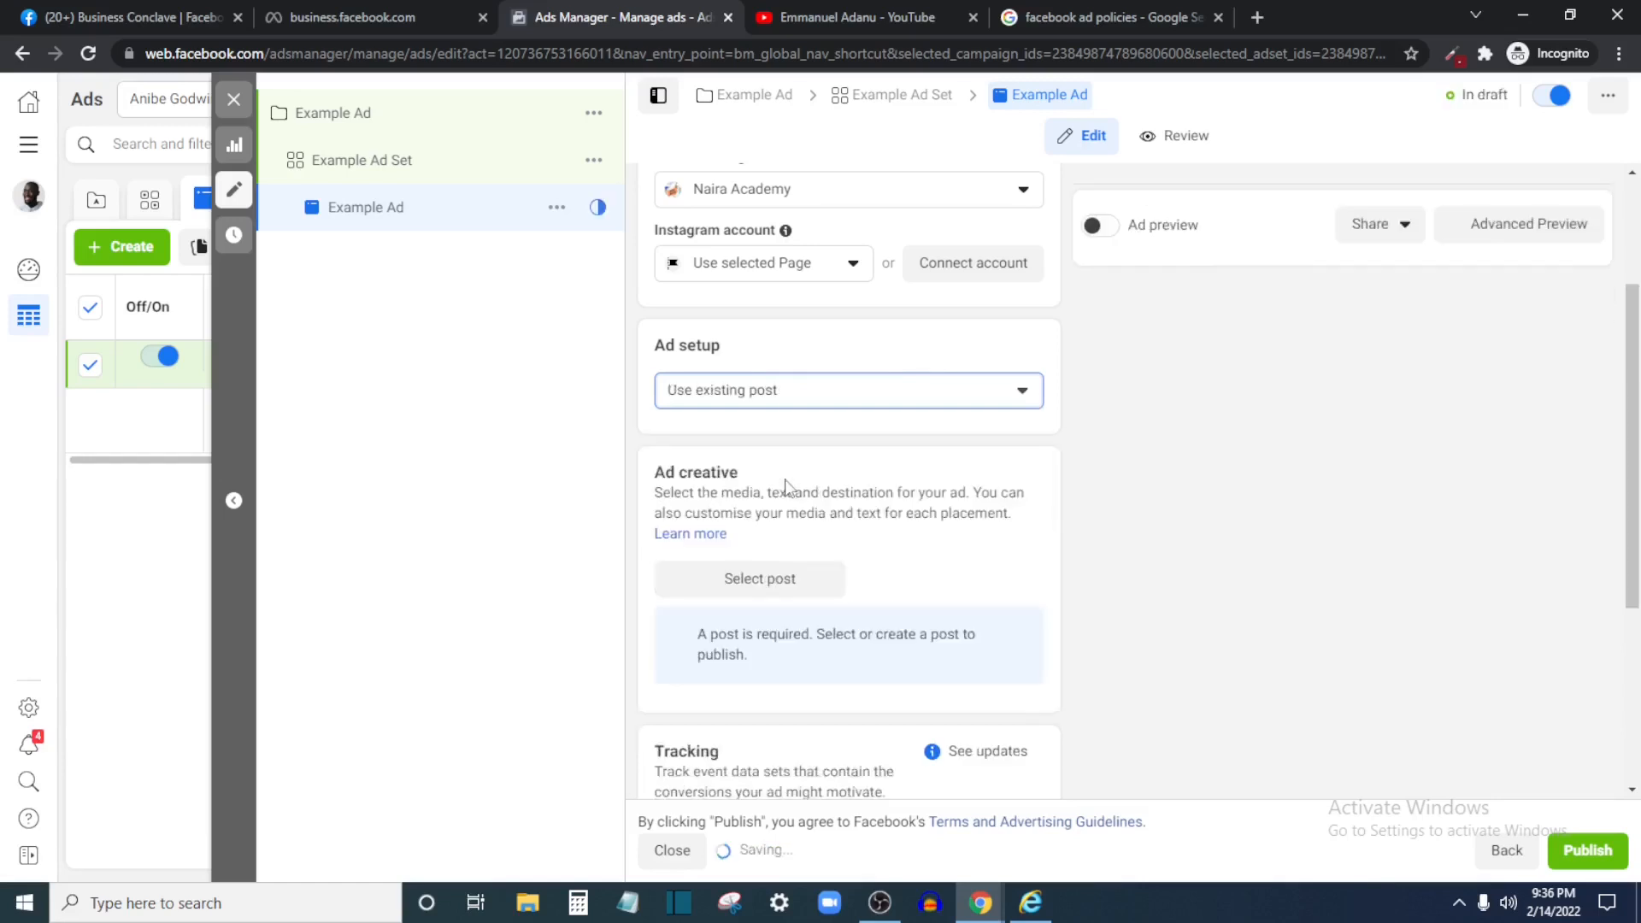
{"action": "left_click", "coordinate": [752, 590]}
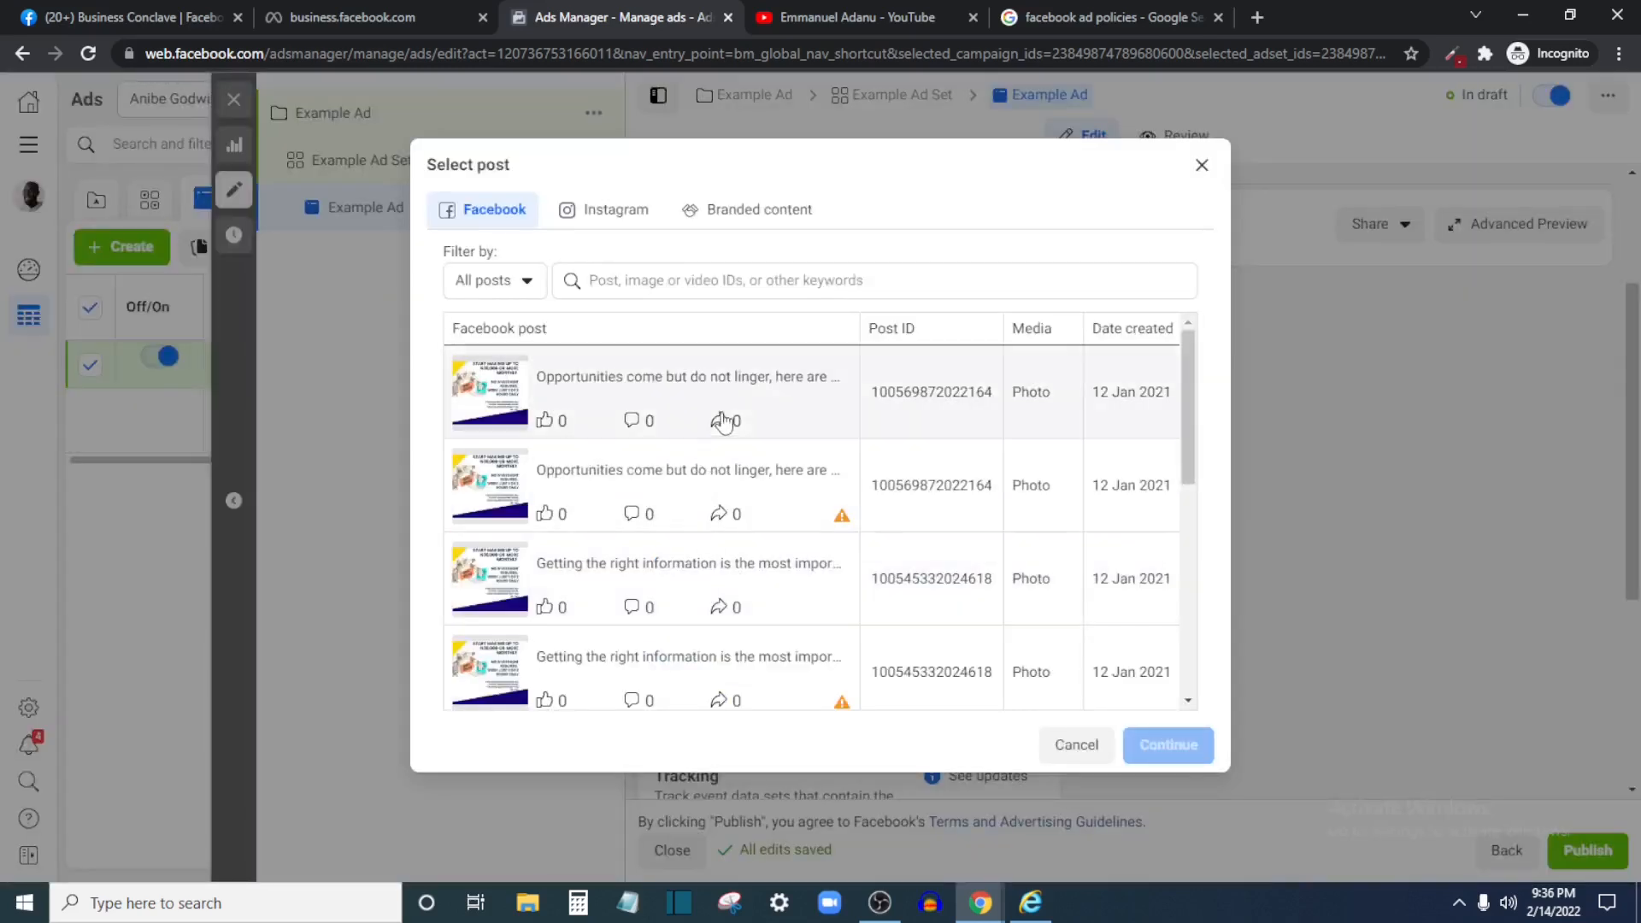
{"action": "left_click", "coordinate": [727, 389]}
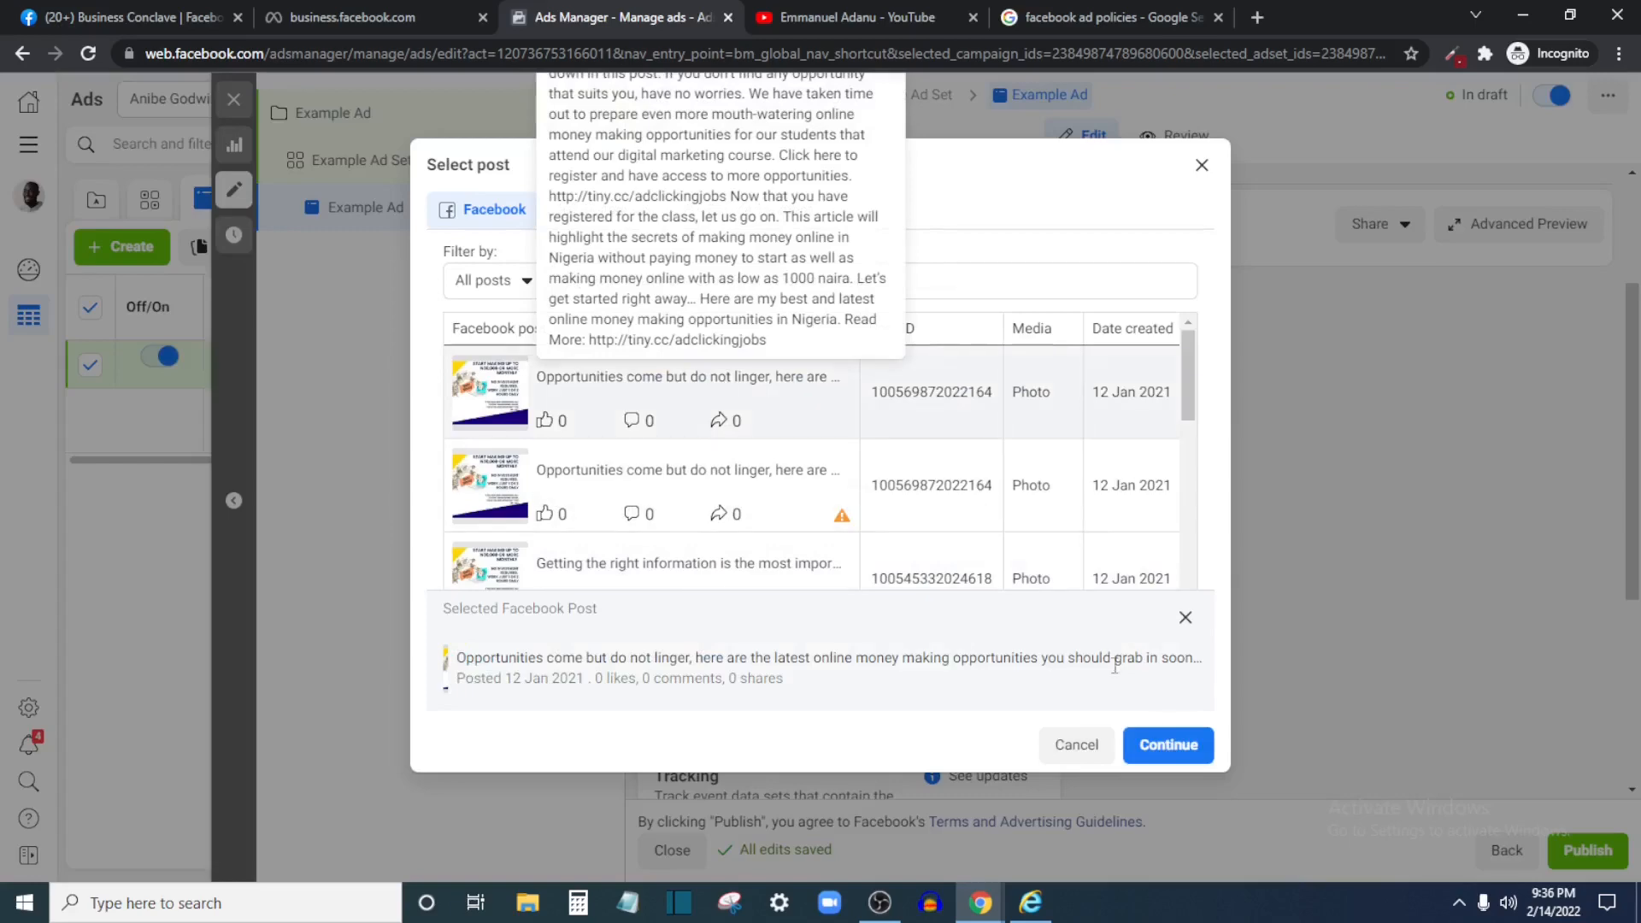
{"action": "left_click", "coordinate": [1167, 744]}
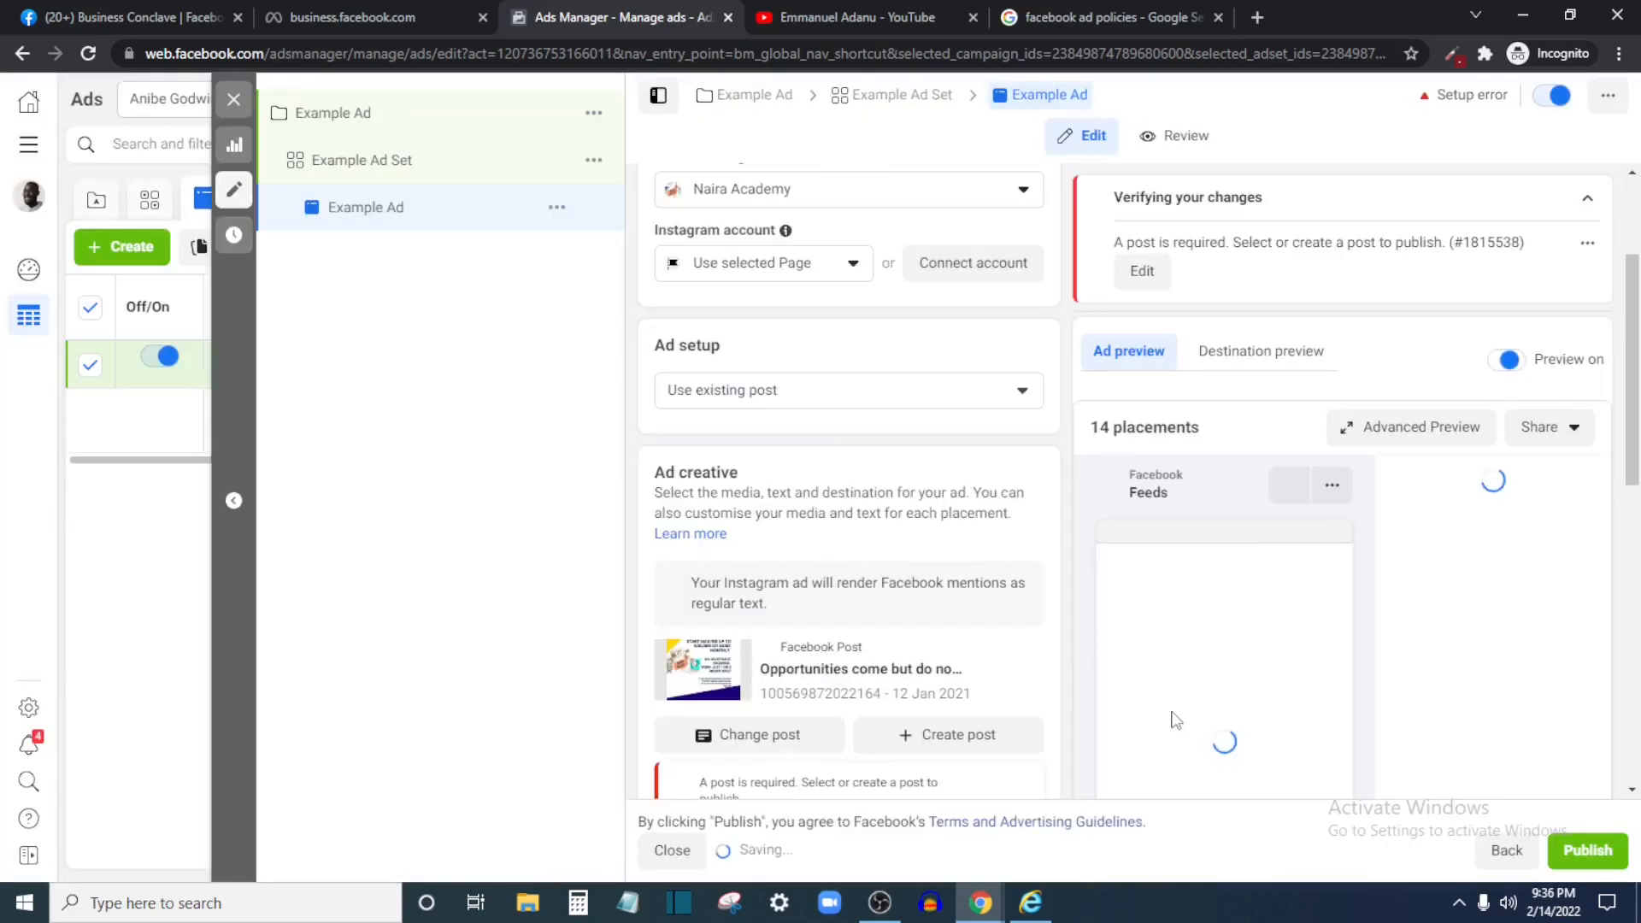
{"action": "scroll", "coordinate": [788, 504], "scroll_direction": "down", "scroll_amount": 4}
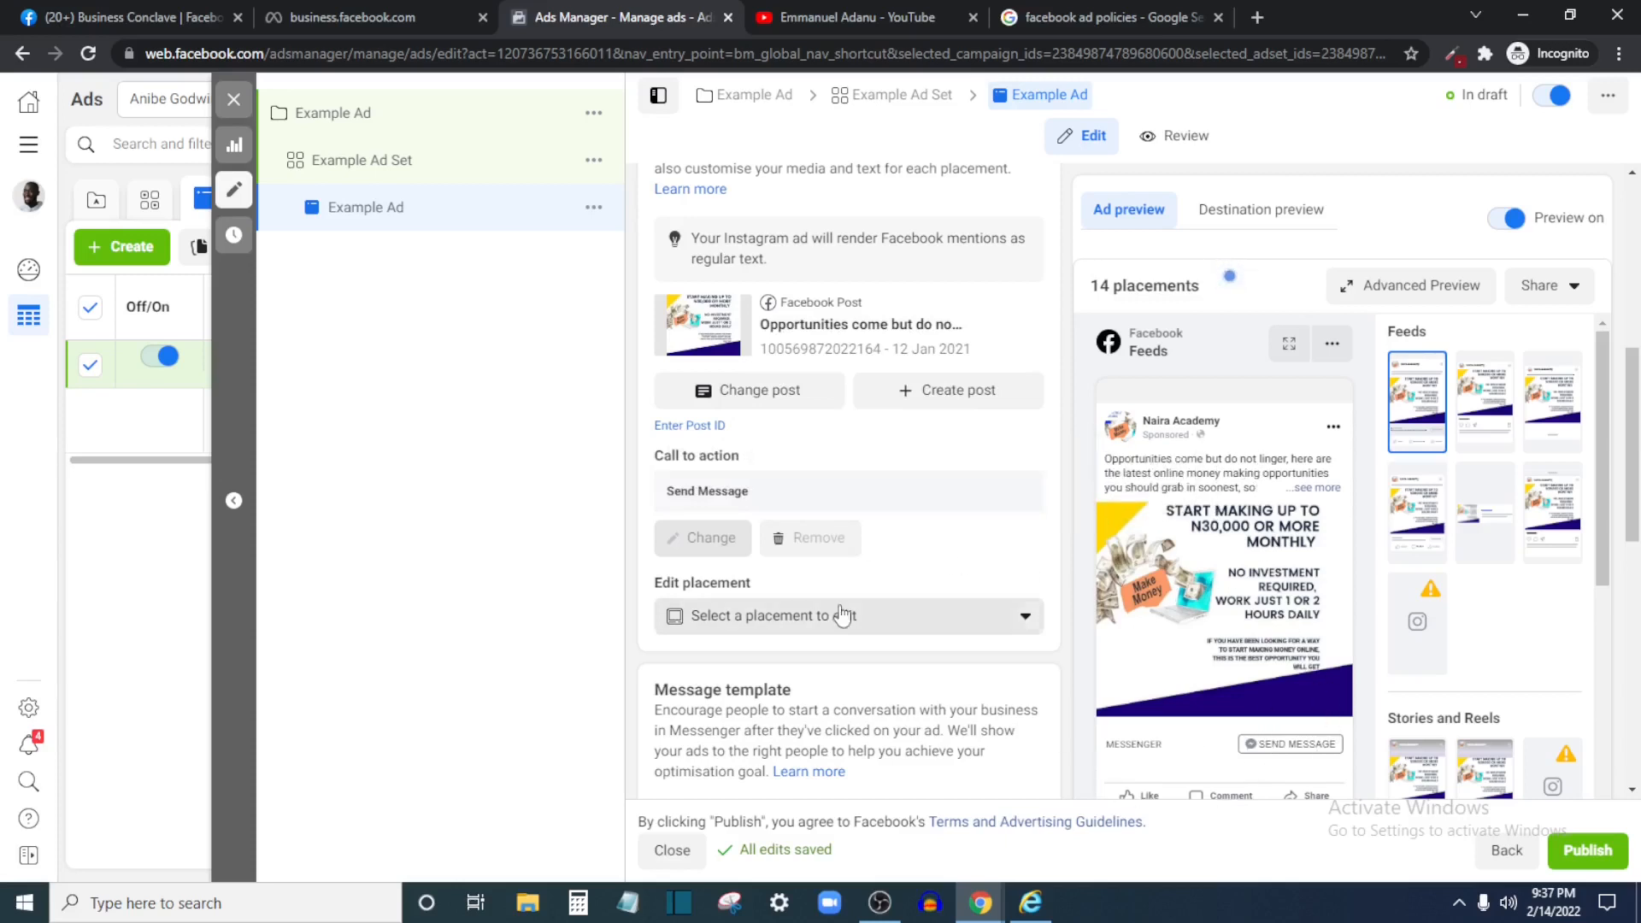
{"action": "scroll", "coordinate": [975, 718], "scroll_direction": "down", "scroll_amount": 1}
{"action": "scroll", "coordinate": [975, 718], "scroll_direction": "down", "scroll_amount": 2}
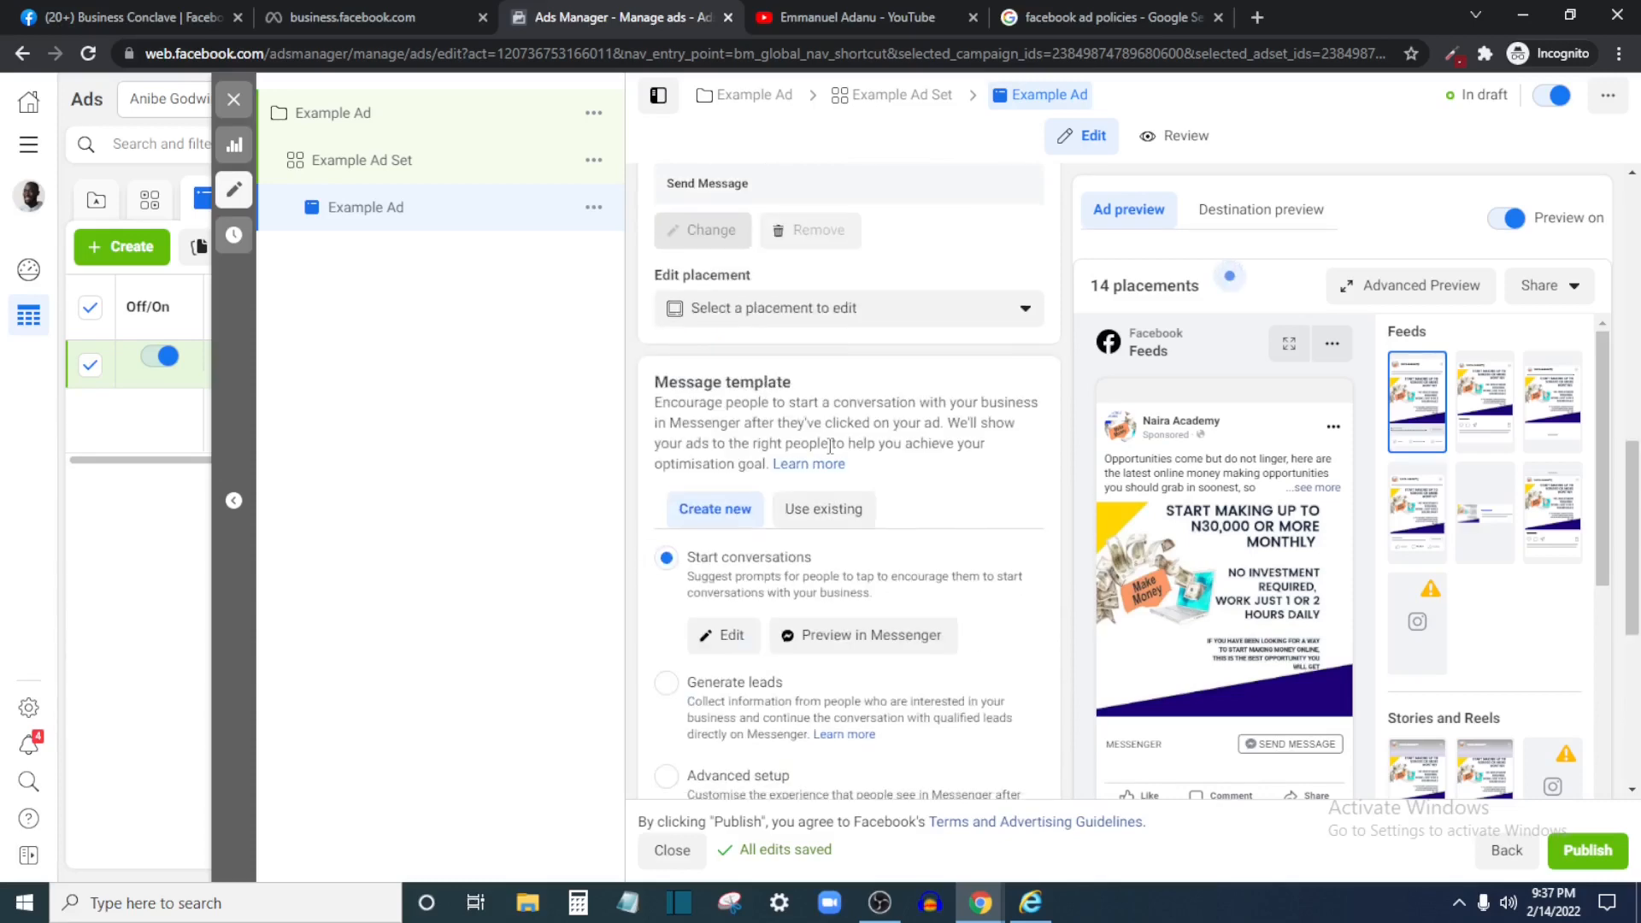
{"action": "scroll", "coordinate": [830, 445], "scroll_direction": "down", "scroll_amount": 5}
{"action": "scroll", "coordinate": [795, 539], "scroll_direction": "up", "scroll_amount": 4}
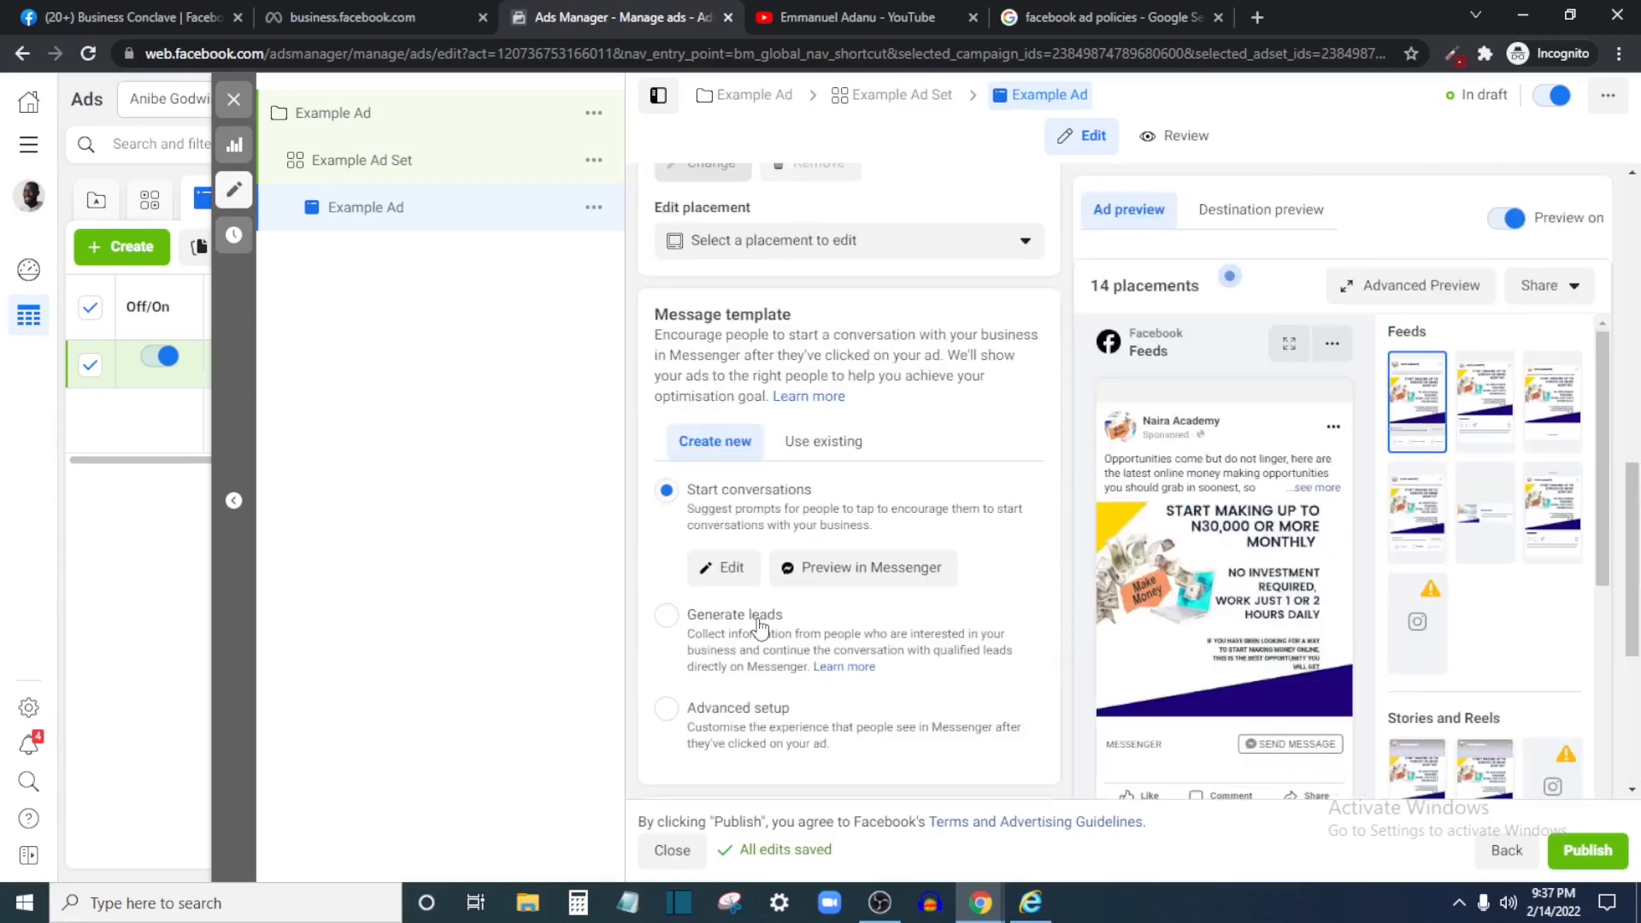
{"action": "scroll", "coordinate": [760, 628], "scroll_direction": "down", "scroll_amount": 4}
{"action": "scroll", "coordinate": [880, 654], "scroll_direction": "up", "scroll_amount": 10}
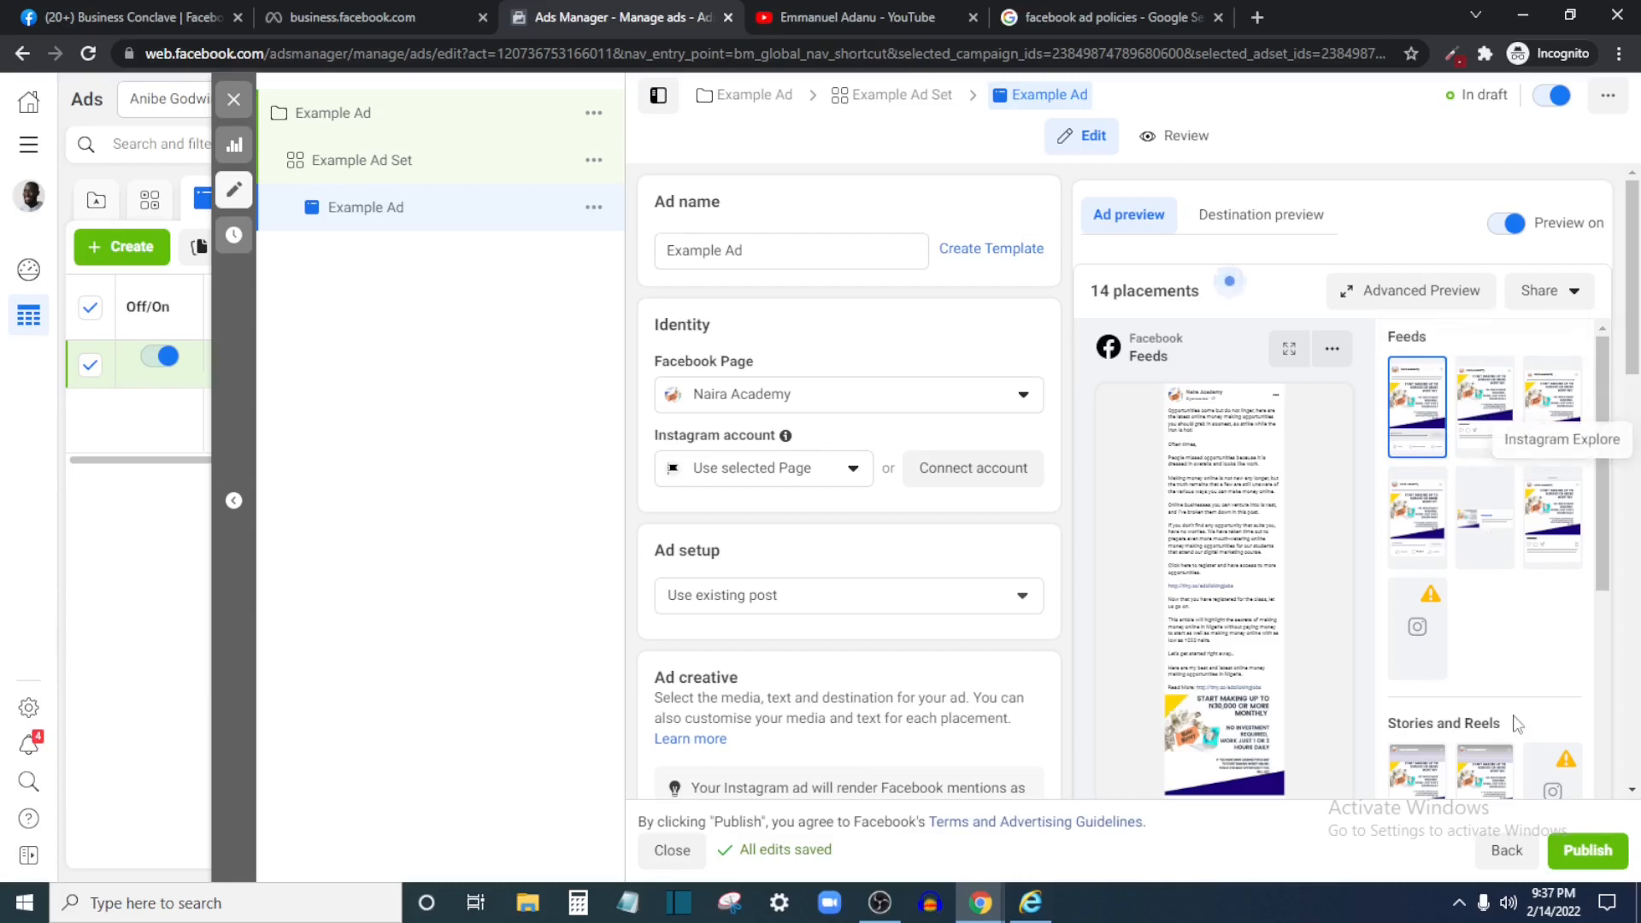
{"action": "scroll", "coordinate": [1412, 575], "scroll_direction": "down", "scroll_amount": 3}
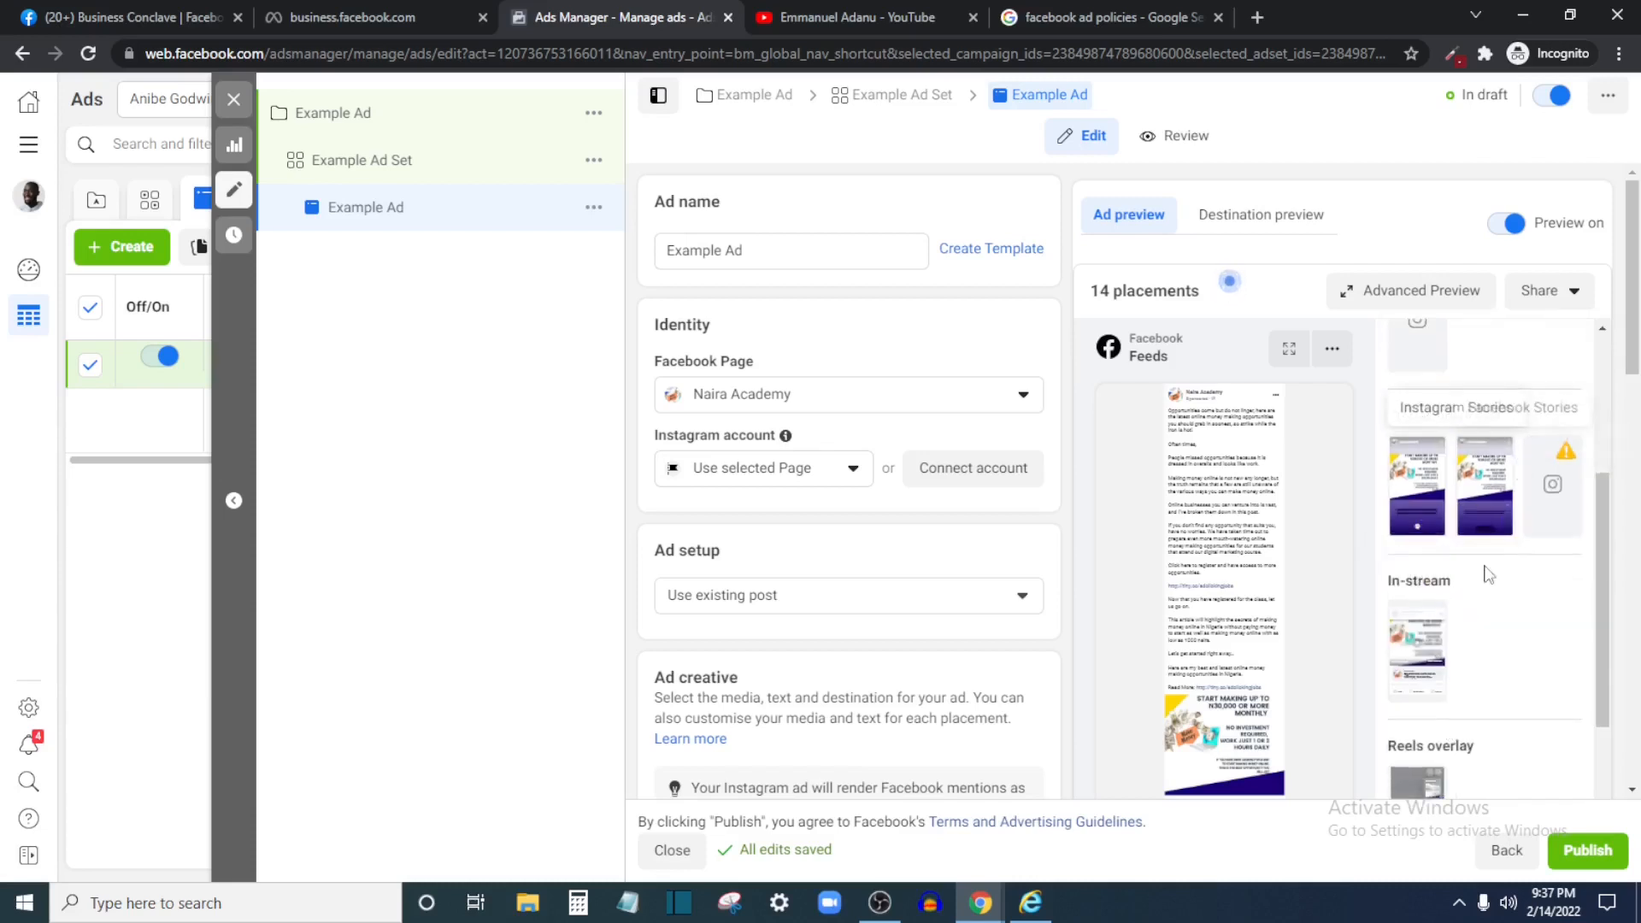
{"action": "scroll", "coordinate": [1472, 684], "scroll_direction": "down", "scroll_amount": 3}
{"action": "scroll", "coordinate": [859, 577], "scroll_direction": "down", "scroll_amount": 1}
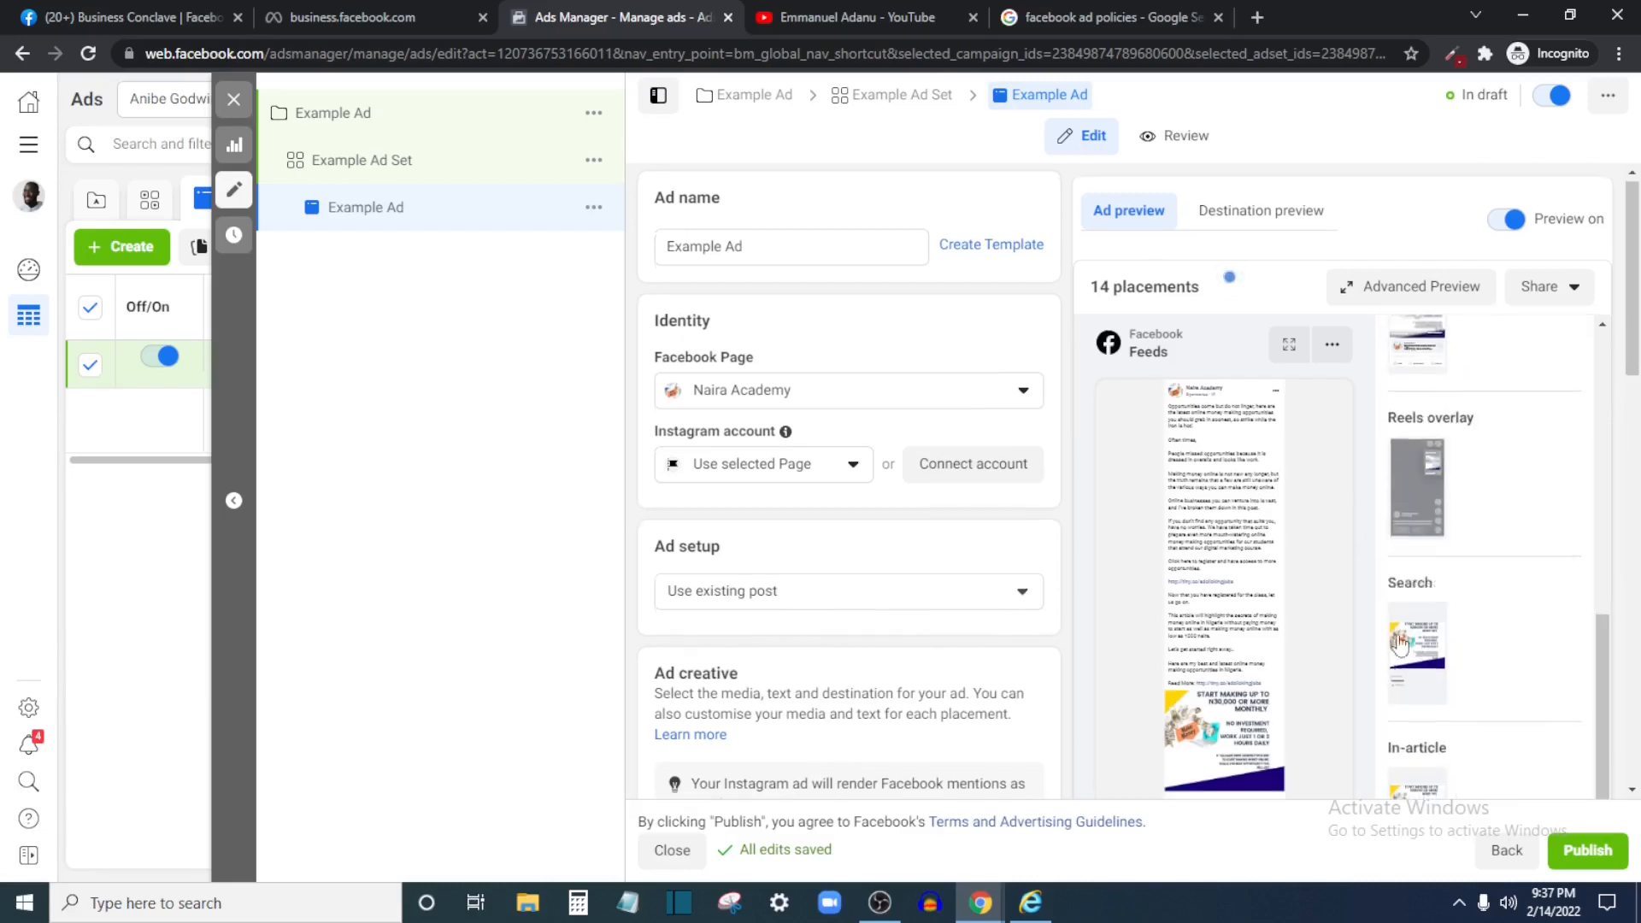
{"action": "scroll", "coordinate": [860, 577], "scroll_direction": "up", "scroll_amount": 1}
{"action": "scroll", "coordinate": [859, 577], "scroll_direction": "down", "scroll_amount": 10}
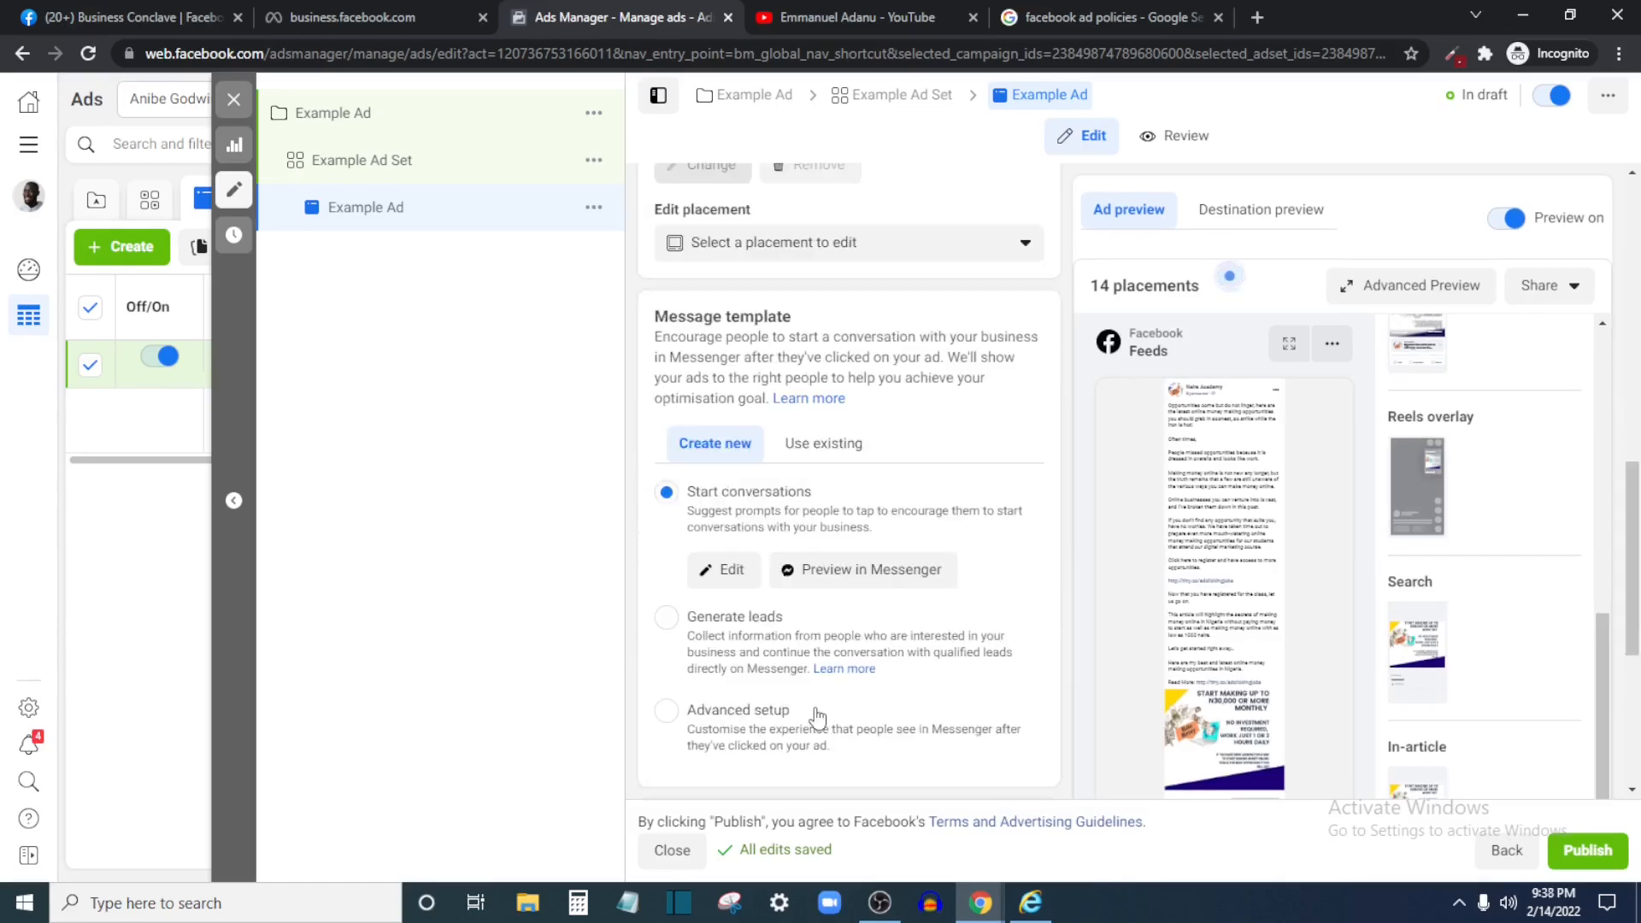
{"action": "scroll", "coordinate": [846, 681], "scroll_direction": "up", "scroll_amount": 15}
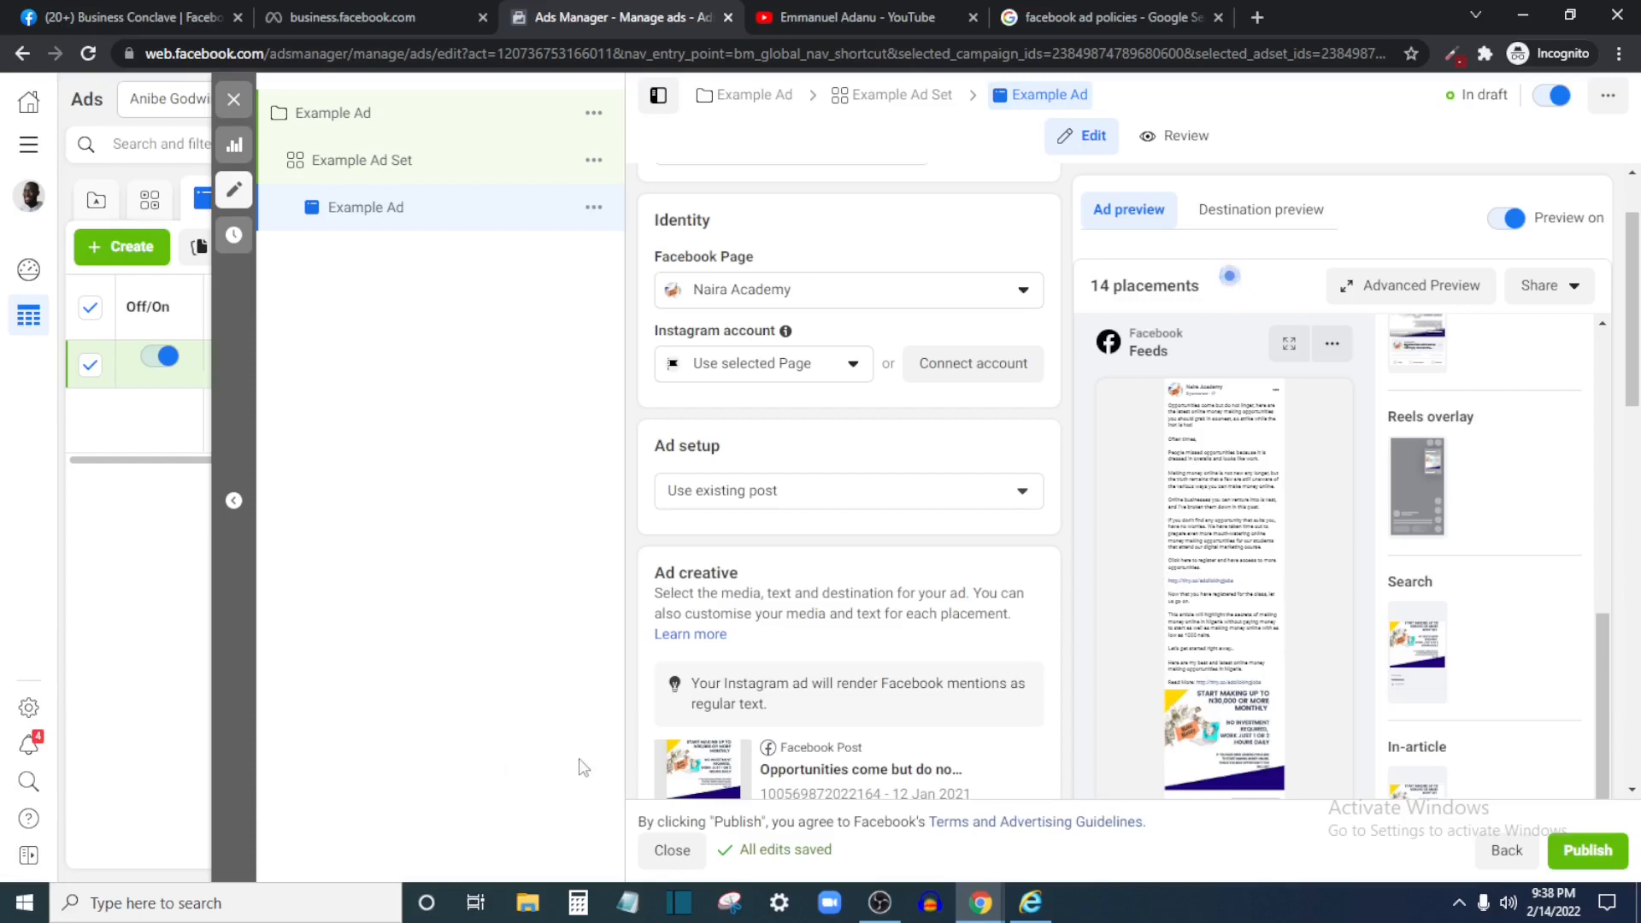
{"action": "scroll", "coordinate": [713, 479], "scroll_direction": "up", "scroll_amount": 2}
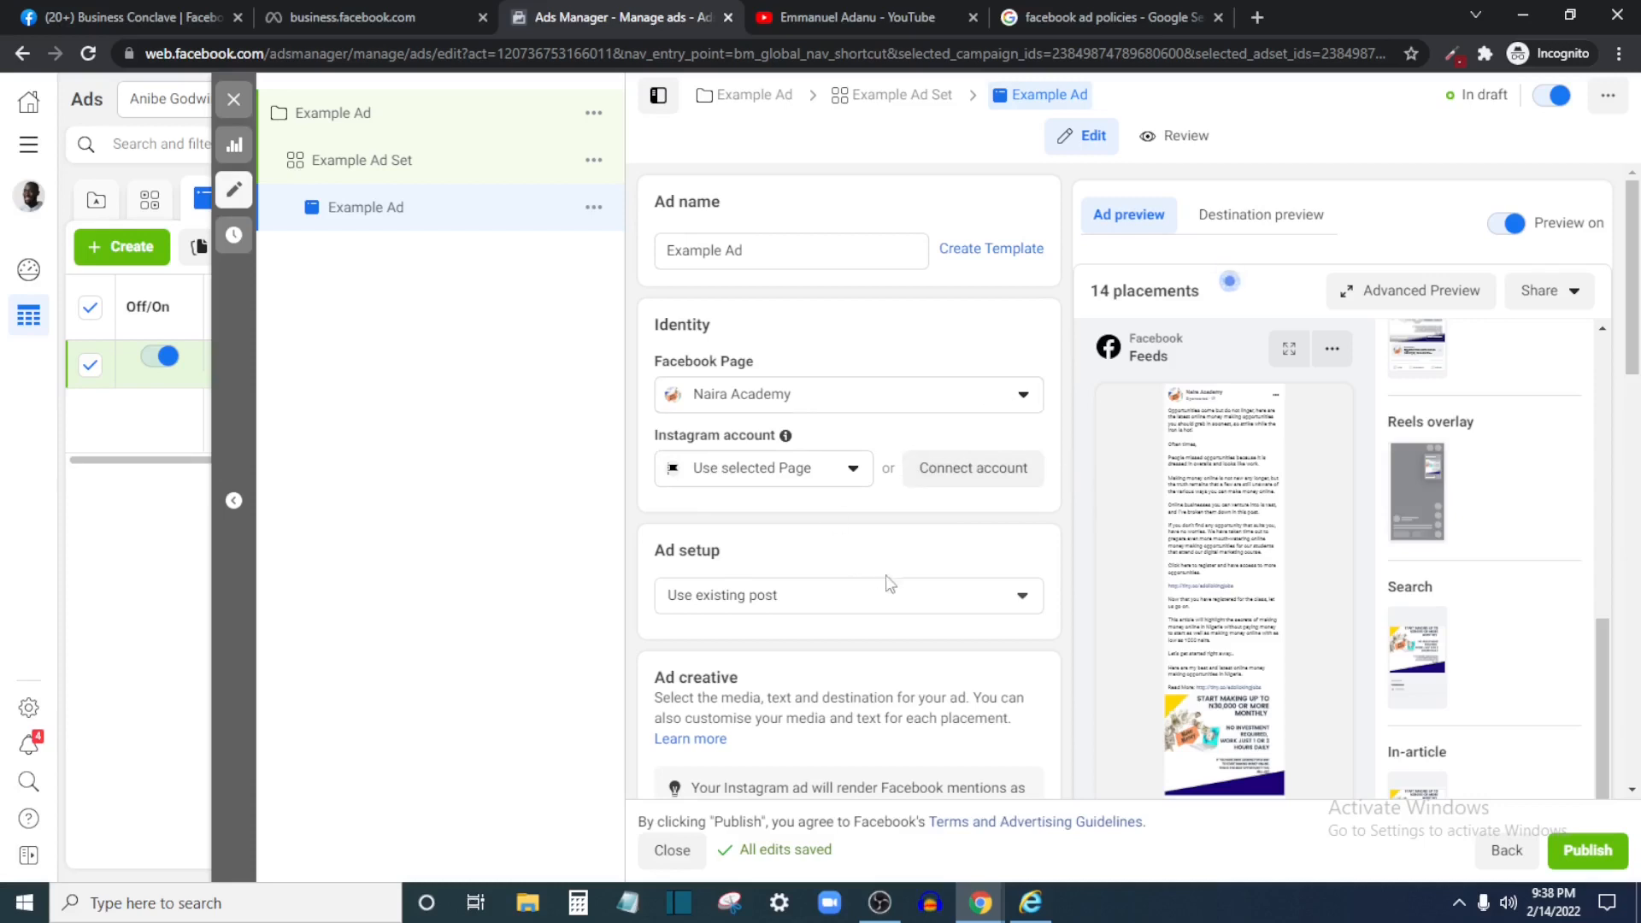
{"action": "scroll", "coordinate": [863, 688], "scroll_direction": "down", "scroll_amount": 5}
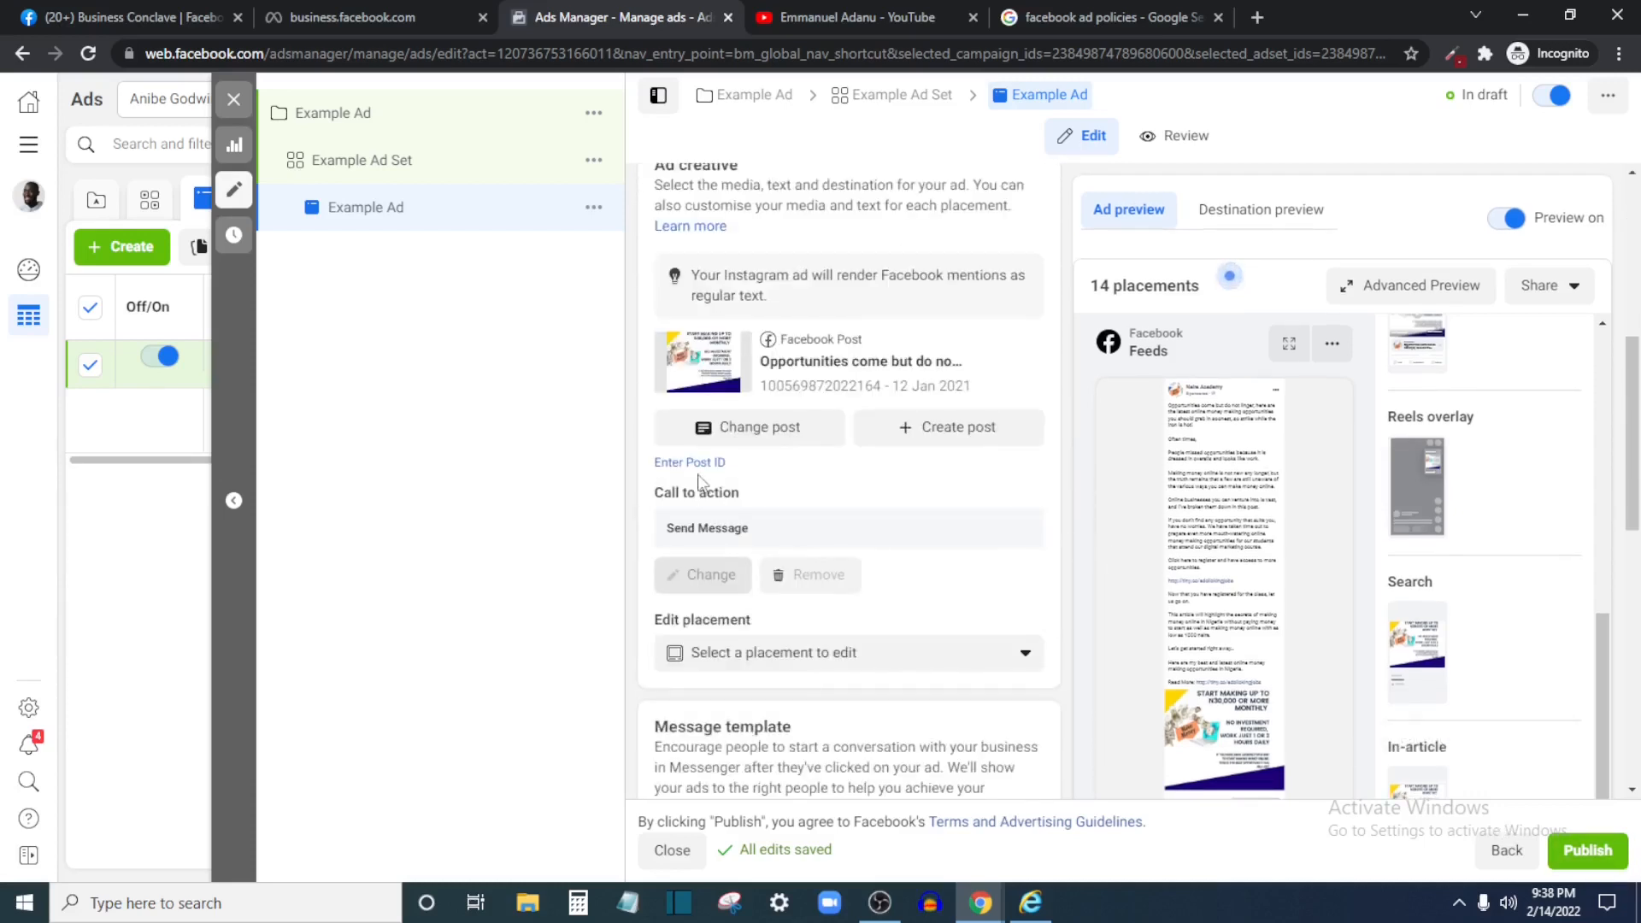
{"action": "scroll", "coordinate": [699, 480], "scroll_direction": "down", "scroll_amount": 10}
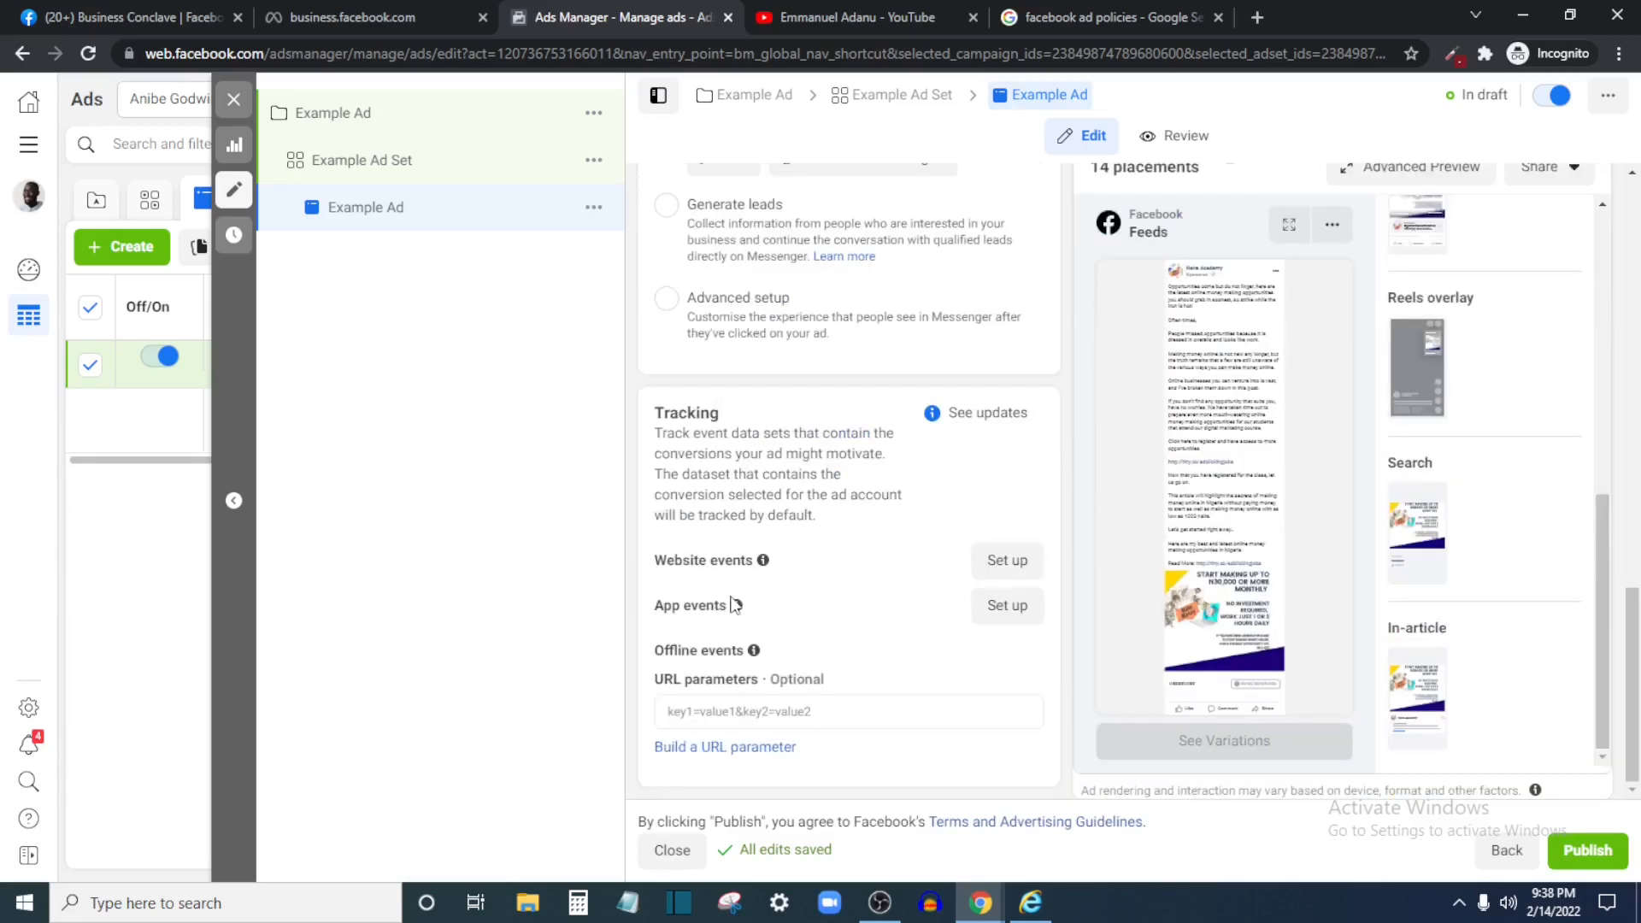
{"action": "scroll", "coordinate": [733, 604], "scroll_direction": "up", "scroll_amount": 15}
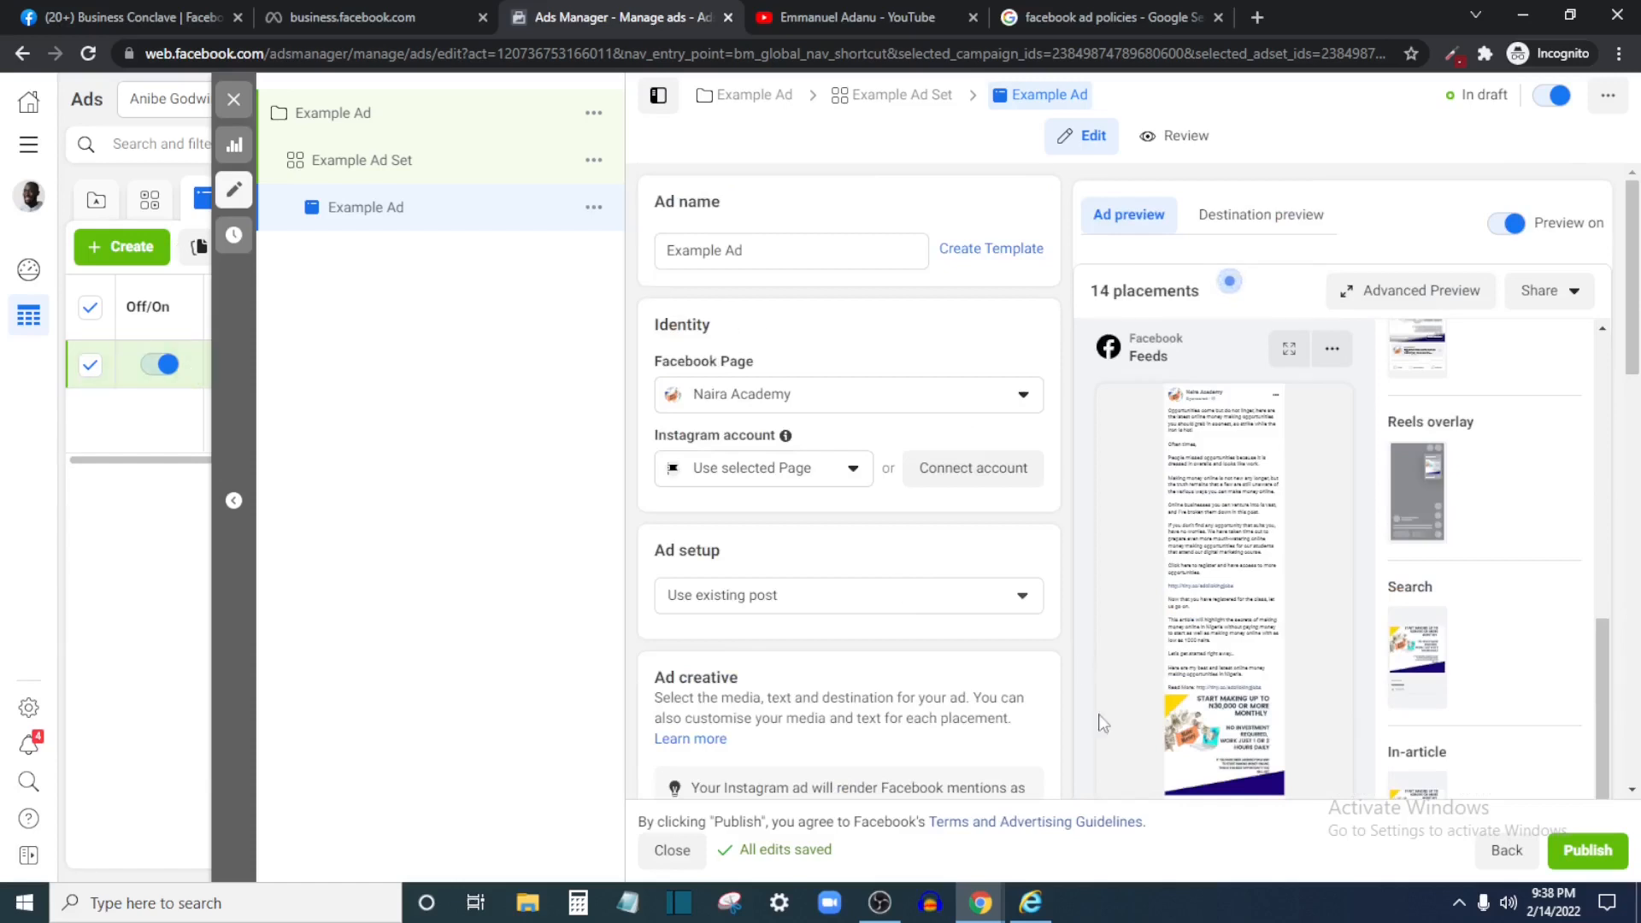
{"action": "scroll", "coordinate": [1100, 723], "scroll_direction": "down", "scroll_amount": 1}
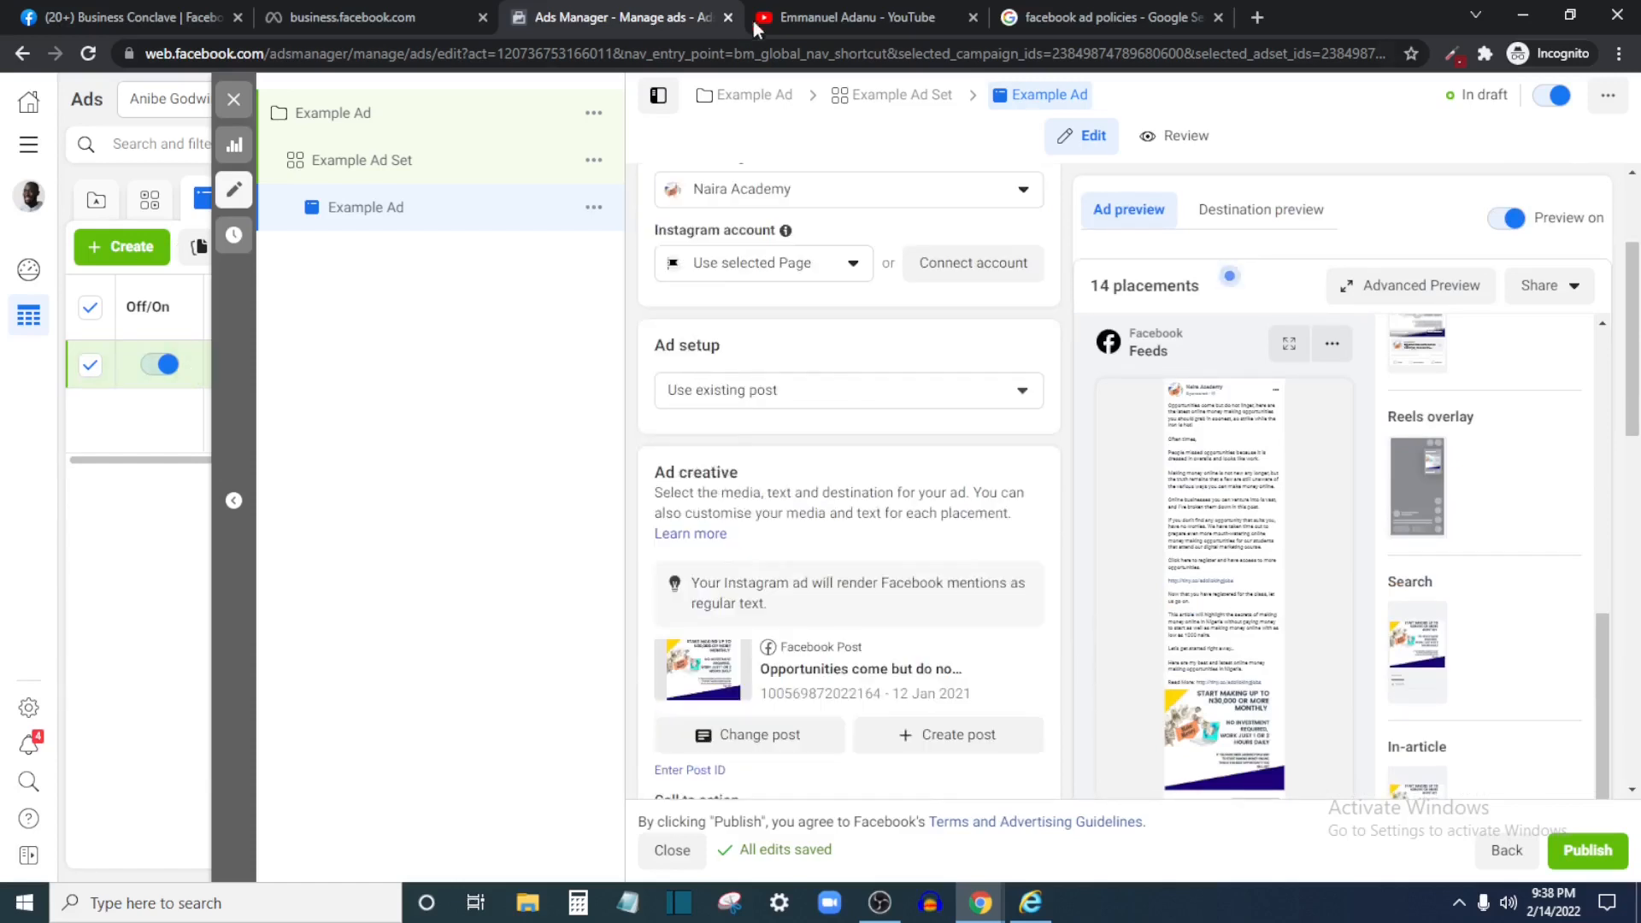
{"action": "left_click", "coordinate": [799, 12]}
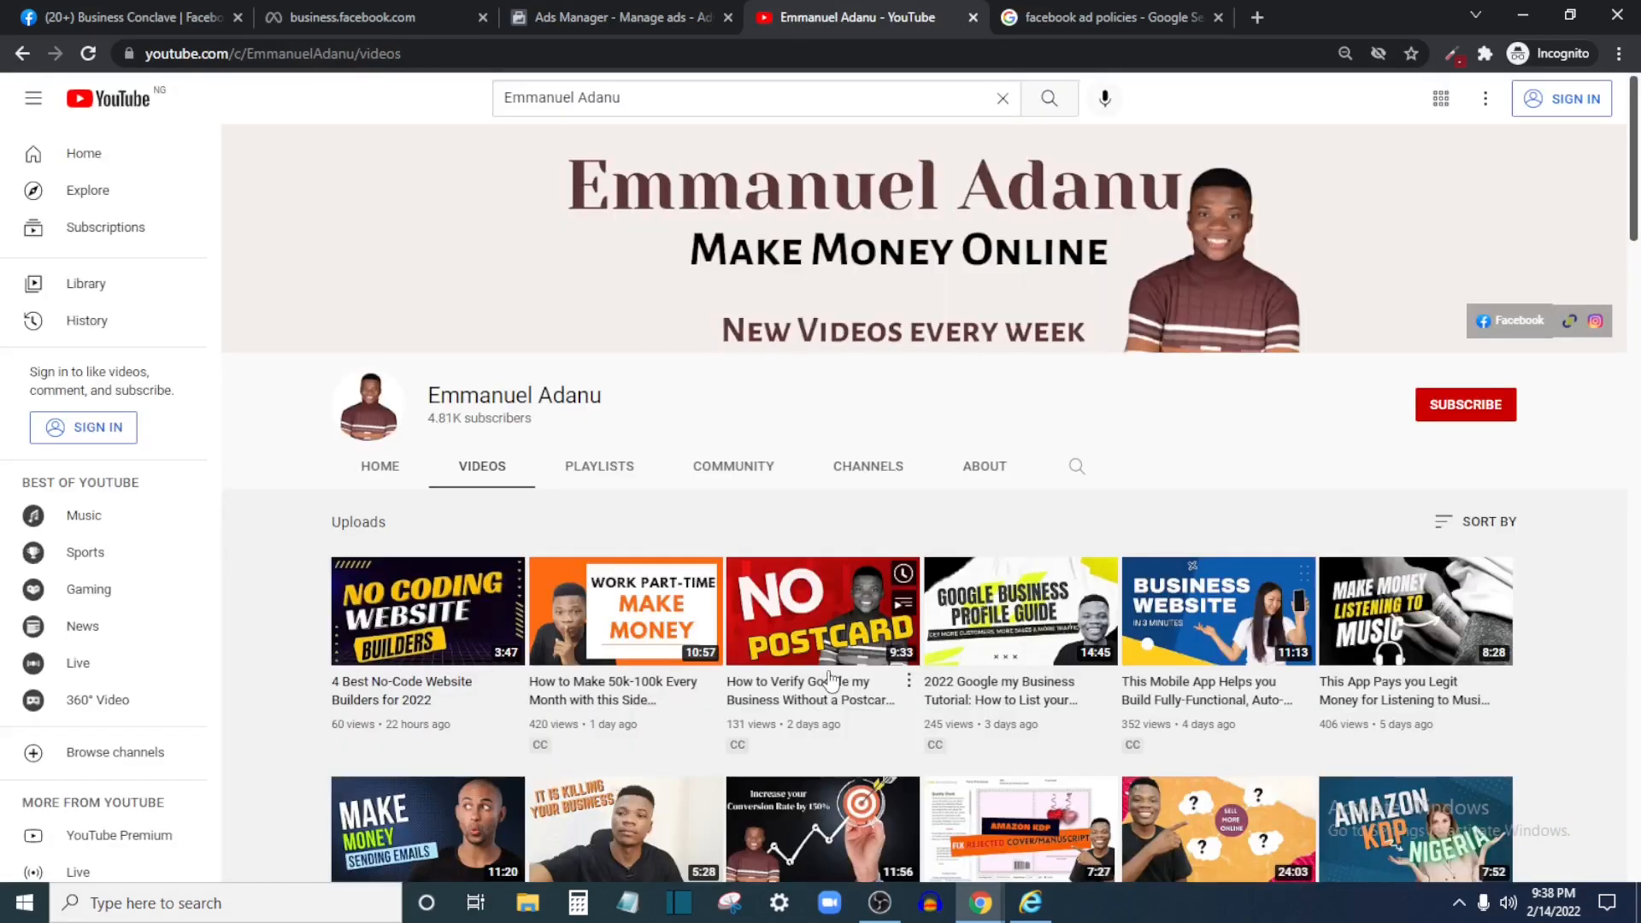
{"action": "scroll", "coordinate": [1078, 732], "scroll_direction": "down", "scroll_amount": 3}
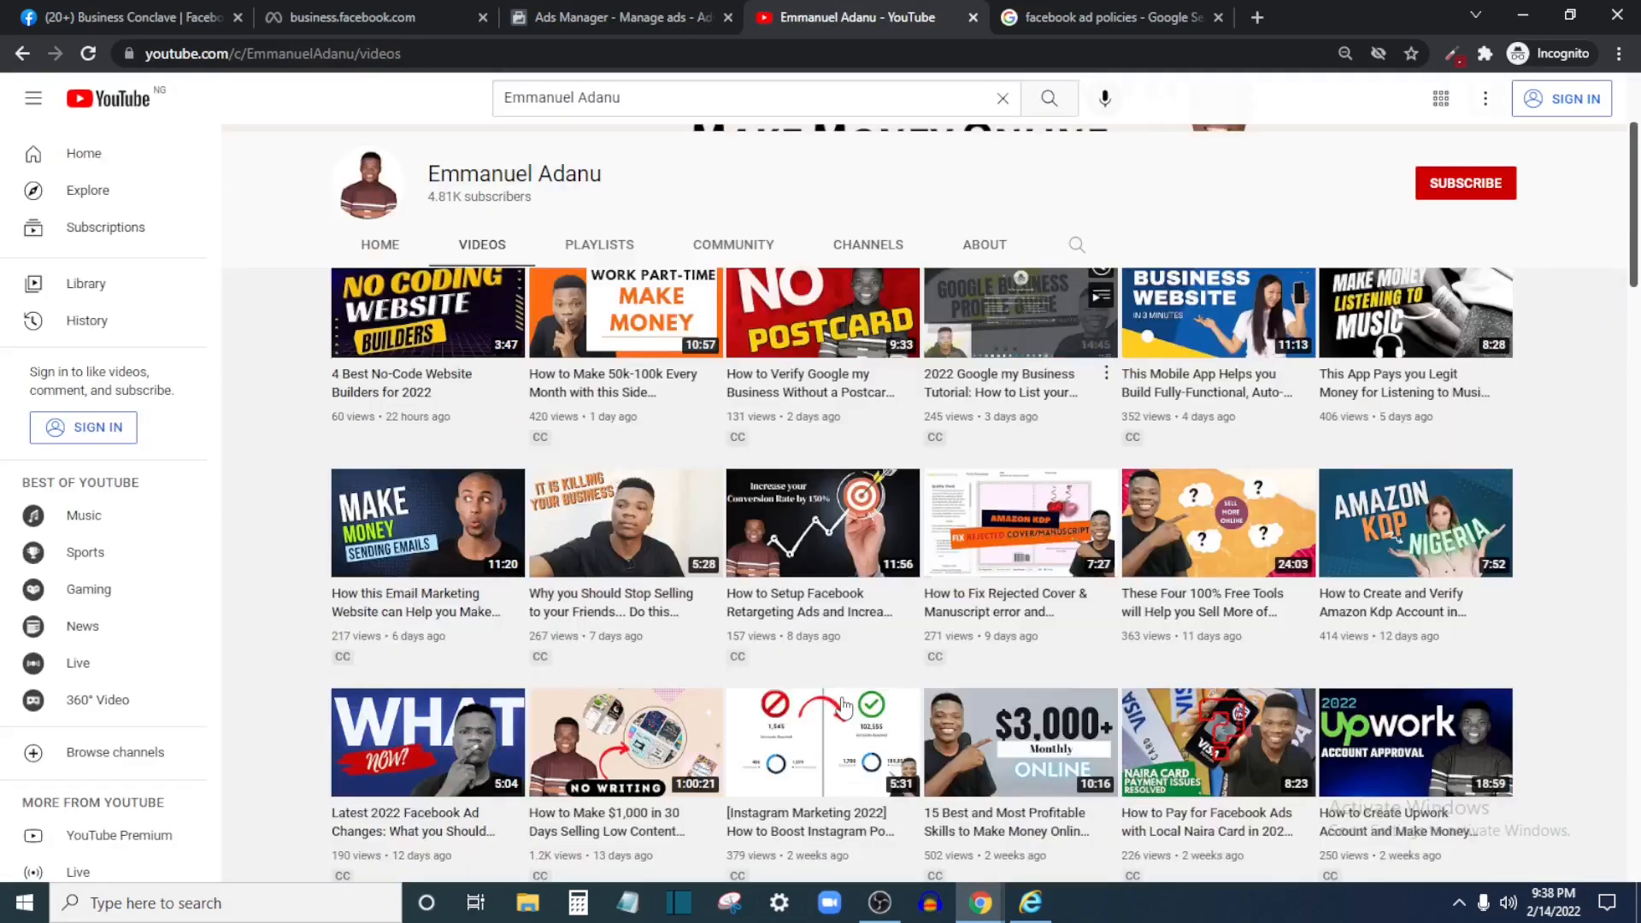
{"action": "scroll", "coordinate": [844, 705], "scroll_direction": "down", "scroll_amount": 4}
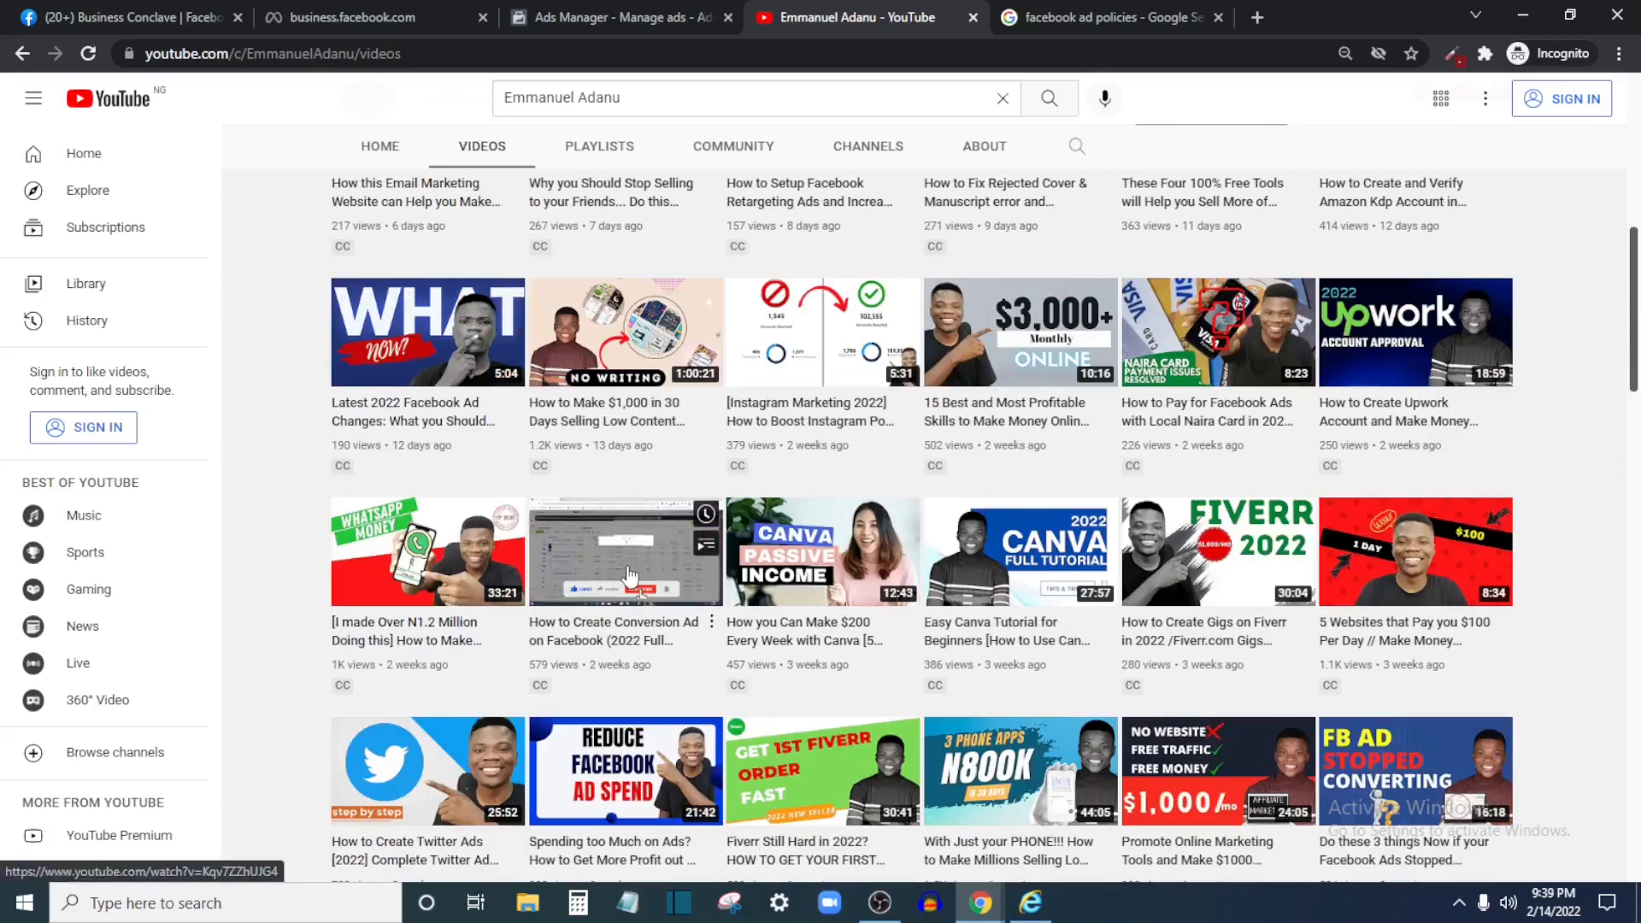
{"action": "scroll", "coordinate": [630, 574], "scroll_direction": "down", "scroll_amount": 2}
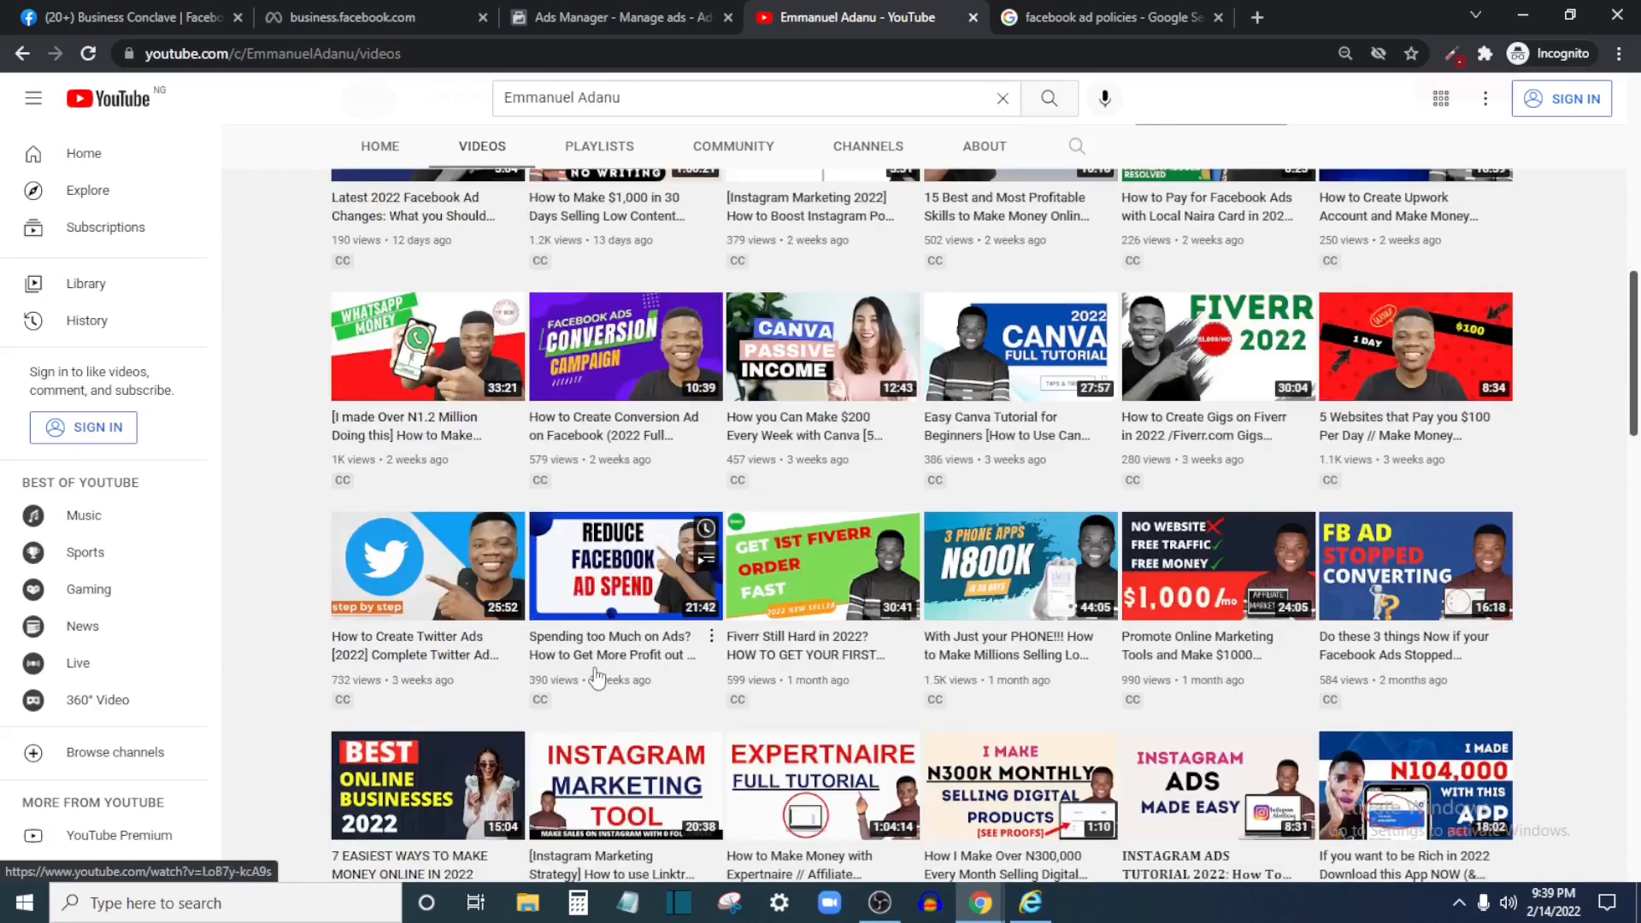
{"action": "scroll", "coordinate": [1547, 483], "scroll_direction": "down", "scroll_amount": 1}
{"action": "mouse_move", "coordinate": [1405, 594]}
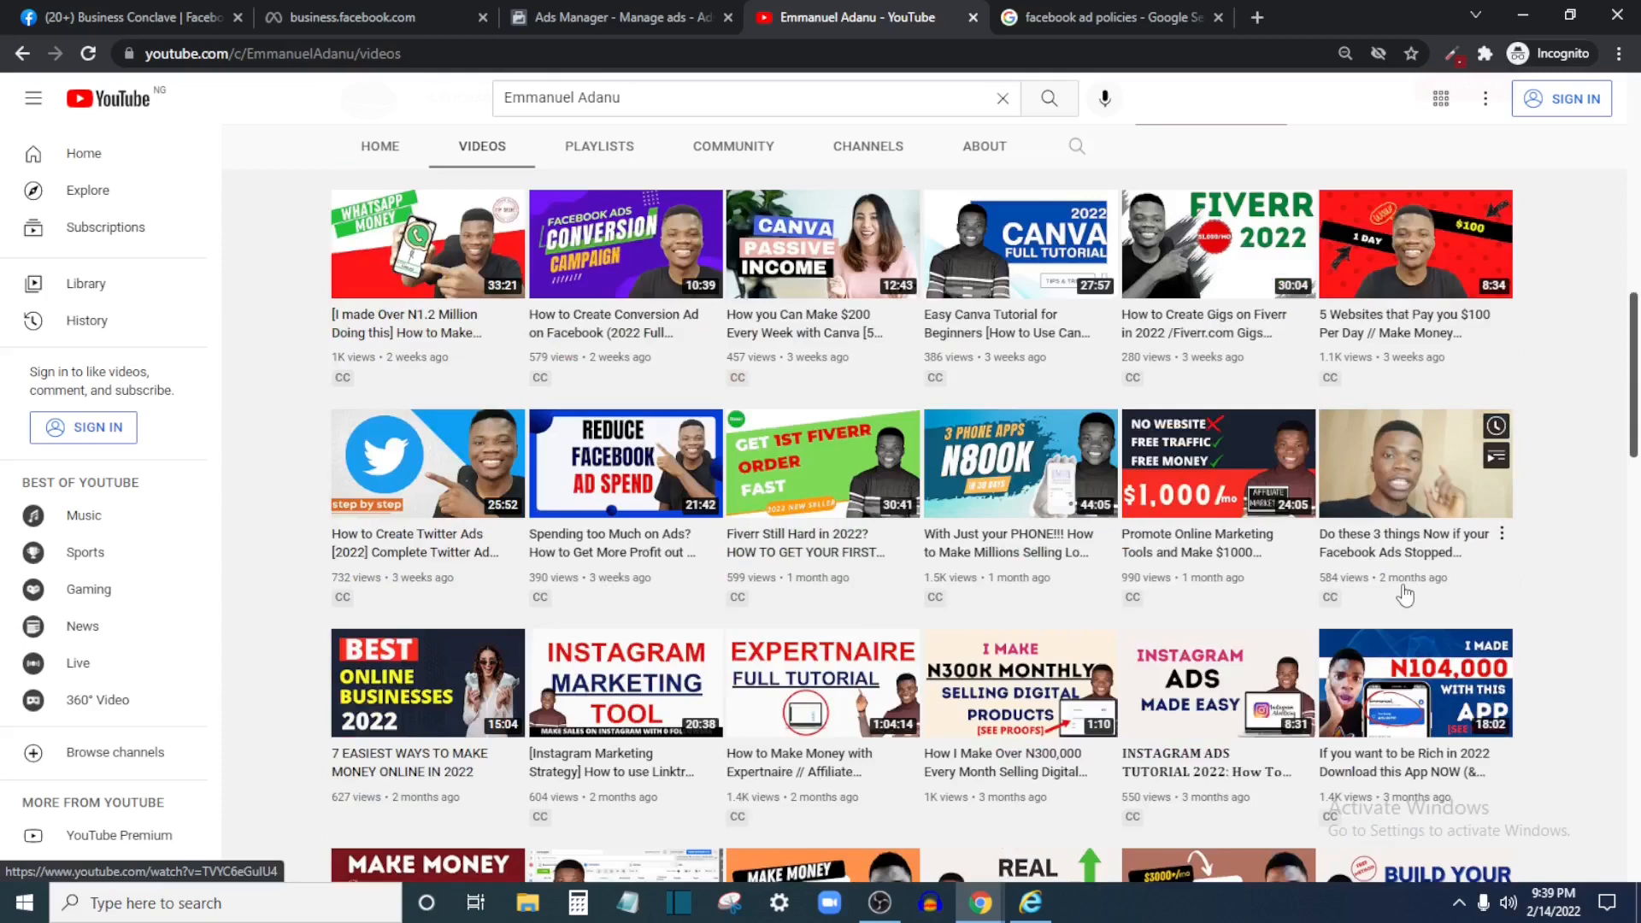
{"action": "scroll", "coordinate": [915, 547], "scroll_direction": "up", "scroll_amount": 8}
{"action": "scroll", "coordinate": [915, 547], "scroll_direction": "up", "scroll_amount": 4}
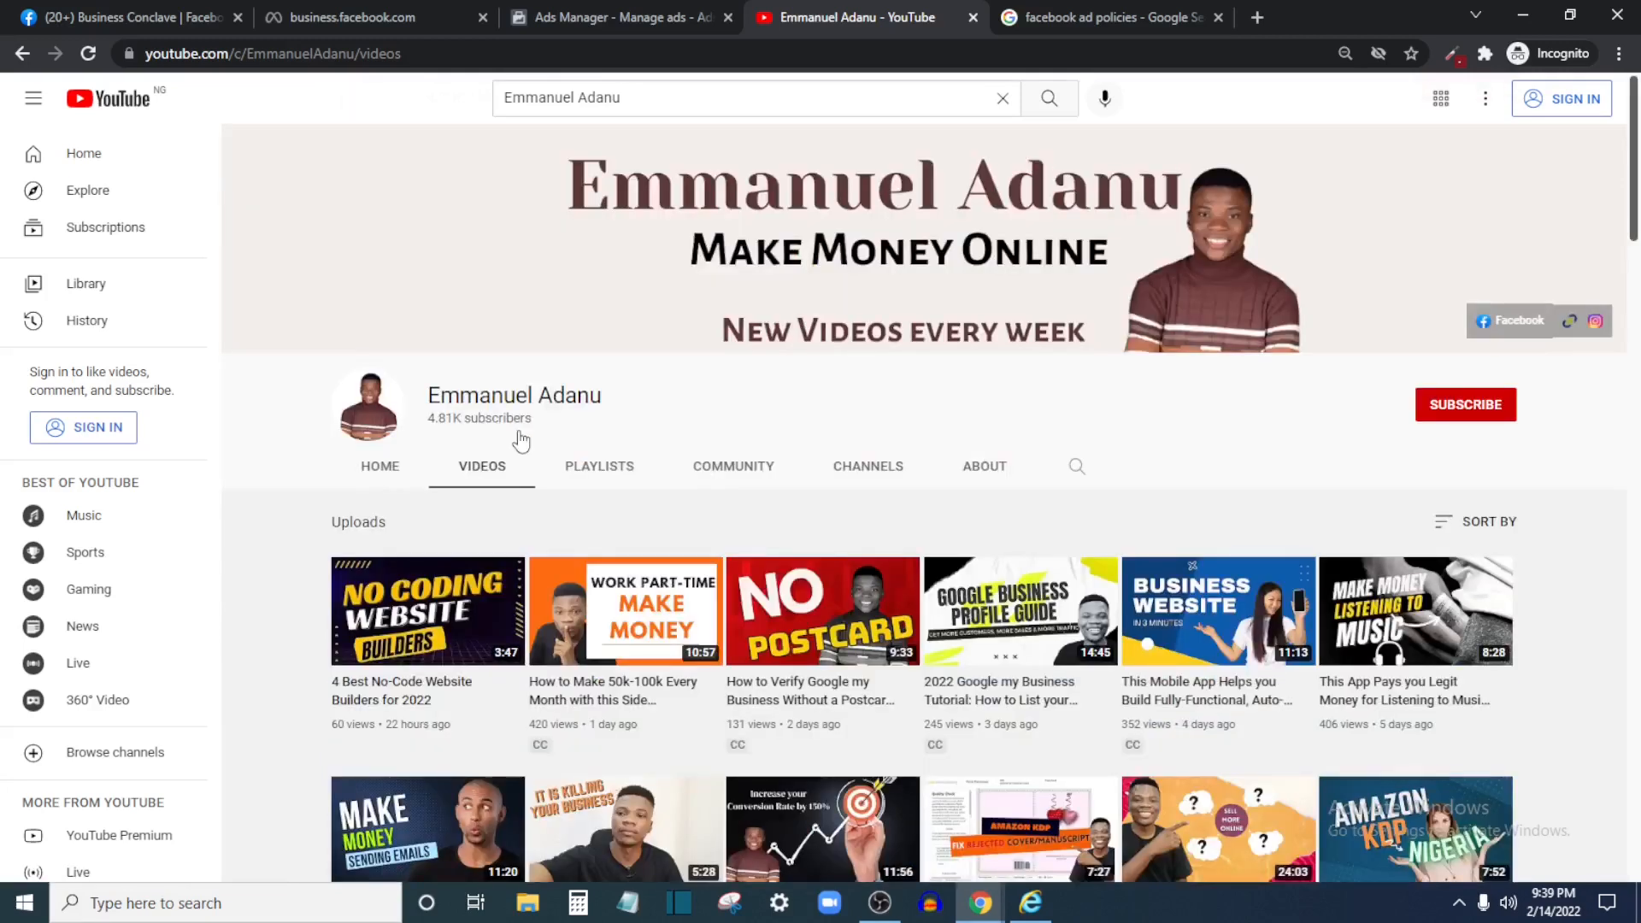
{"action": "key", "text": "ctrl+shift+Tab"}
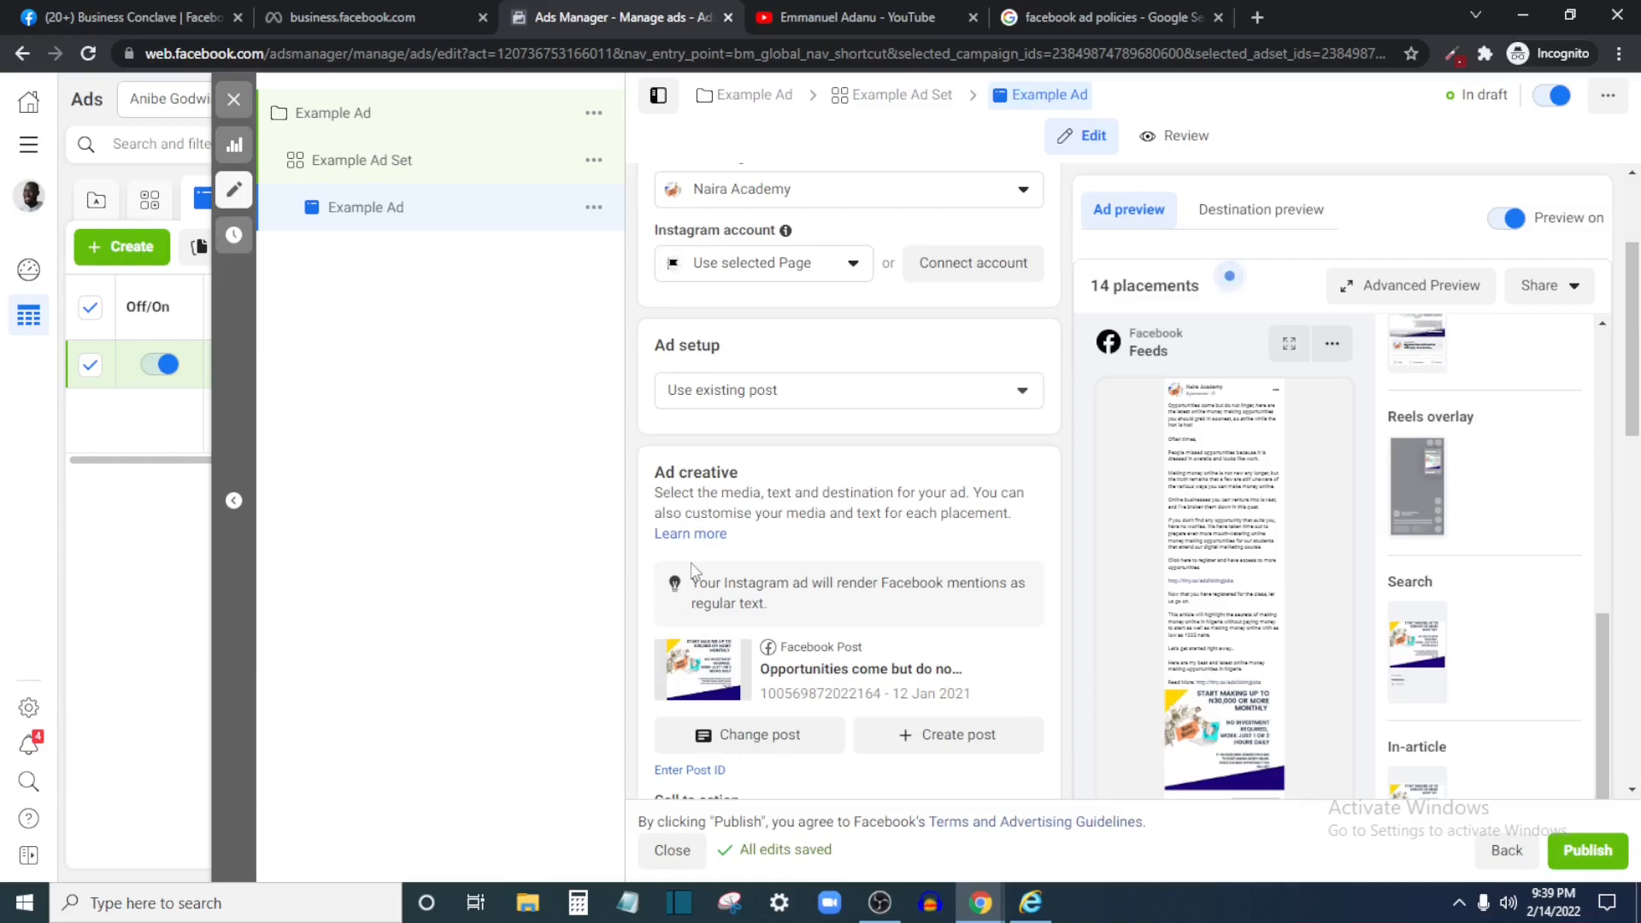
{"action": "scroll", "coordinate": [778, 581], "scroll_direction": "up", "scroll_amount": 3}
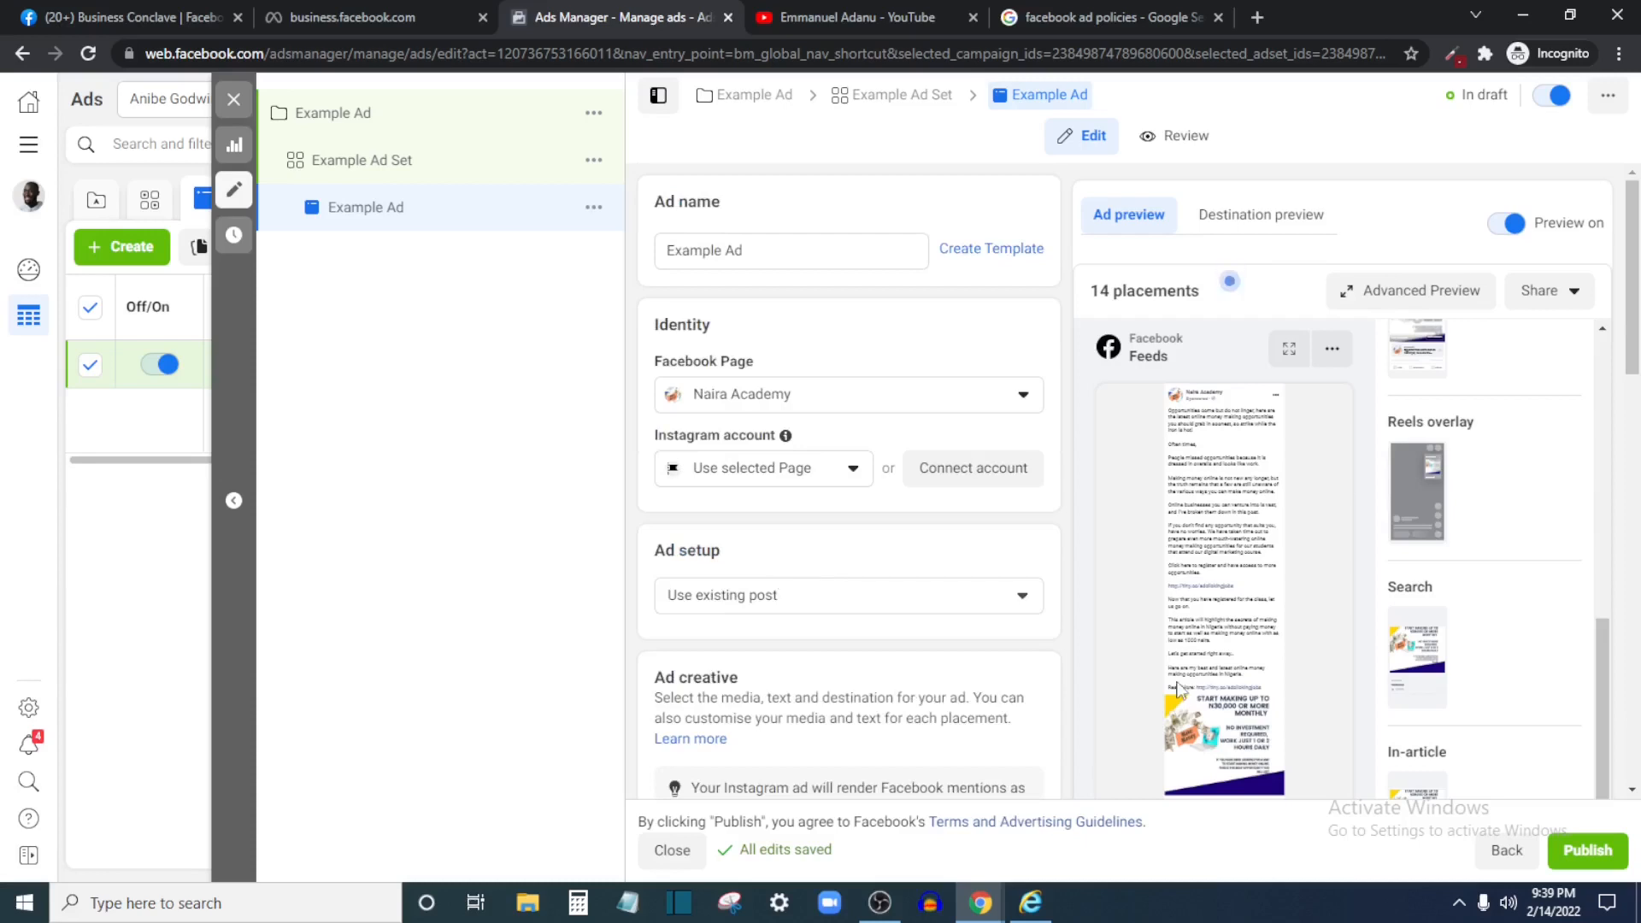
{"action": "scroll", "coordinate": [769, 675], "scroll_direction": "down", "scroll_amount": 5}
{"action": "scroll", "coordinate": [897, 683], "scroll_direction": "down", "scroll_amount": 5}
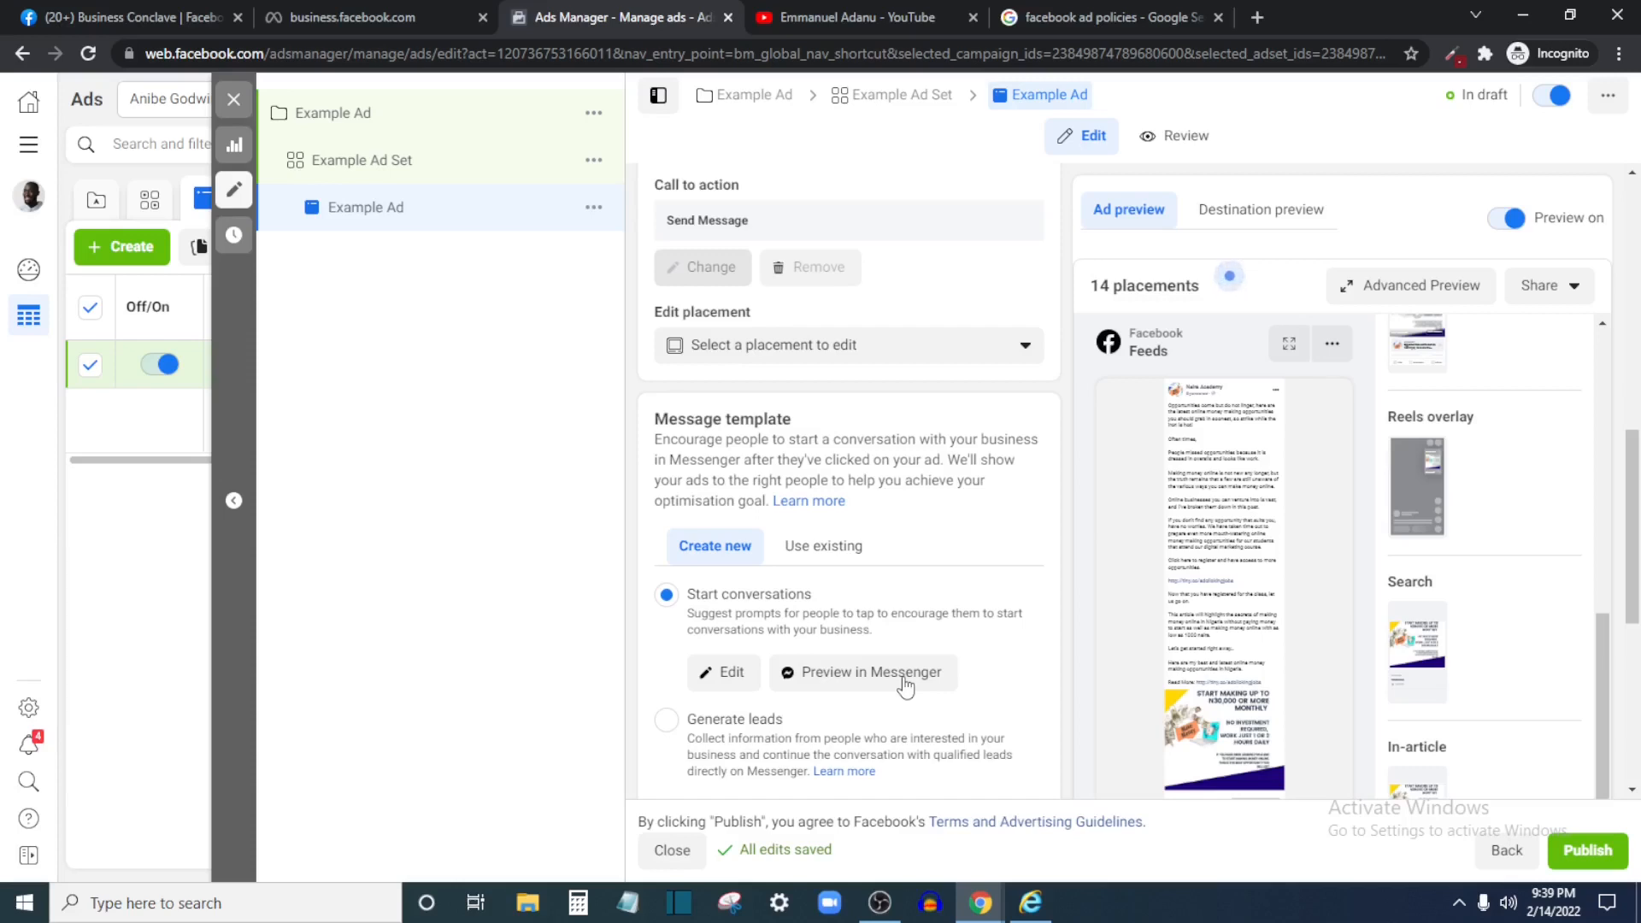
{"action": "left_click", "coordinate": [903, 681]}
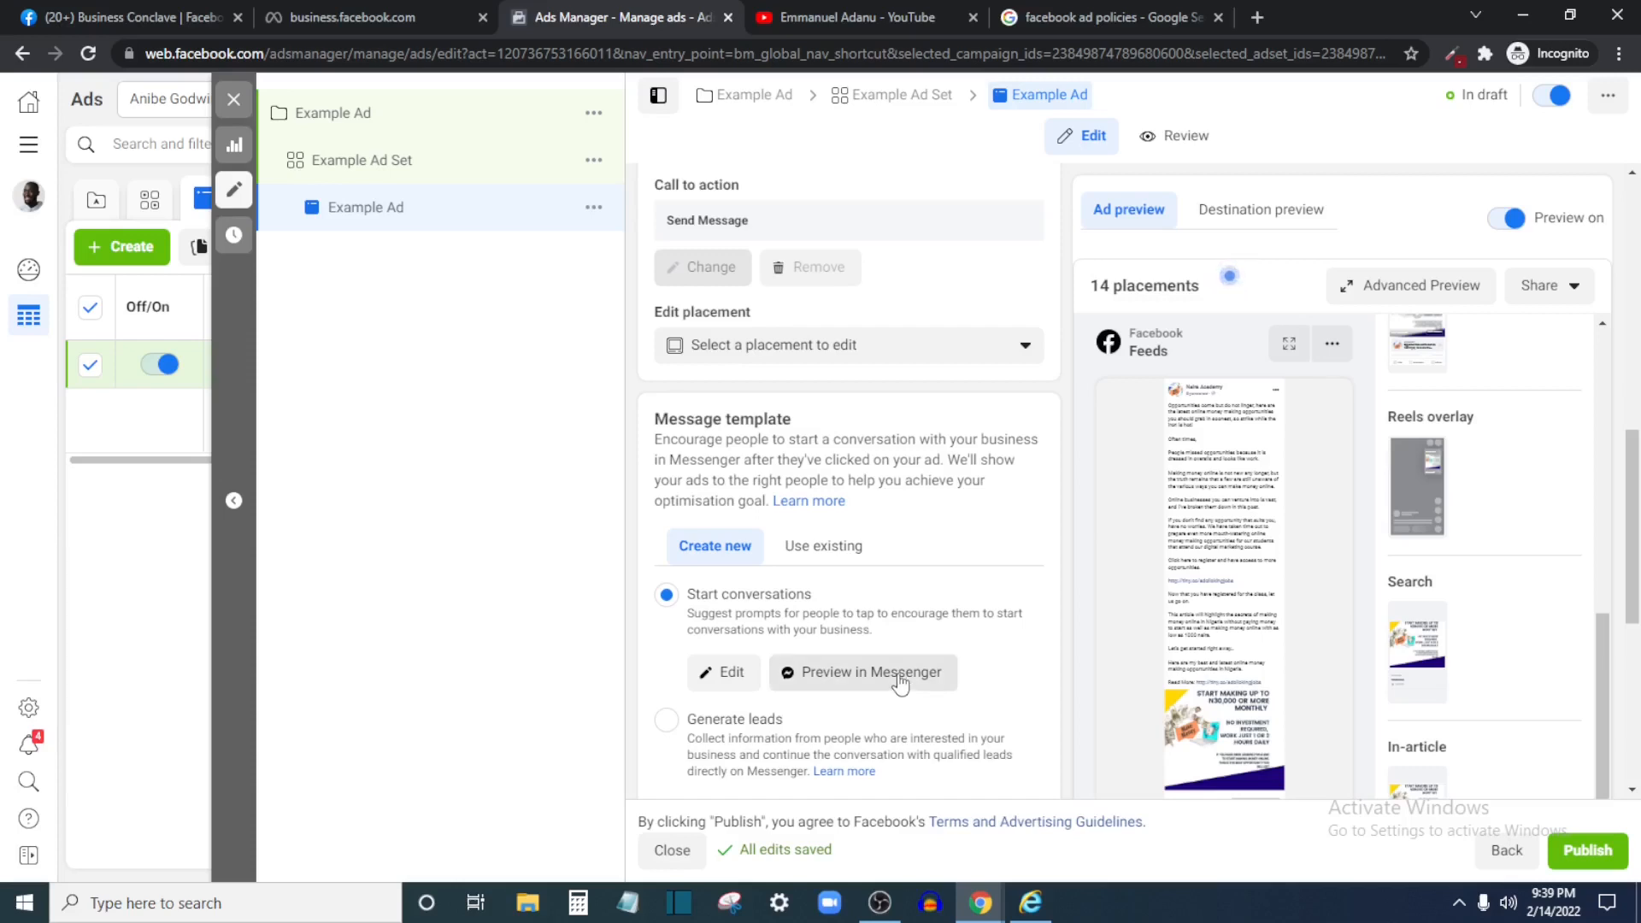